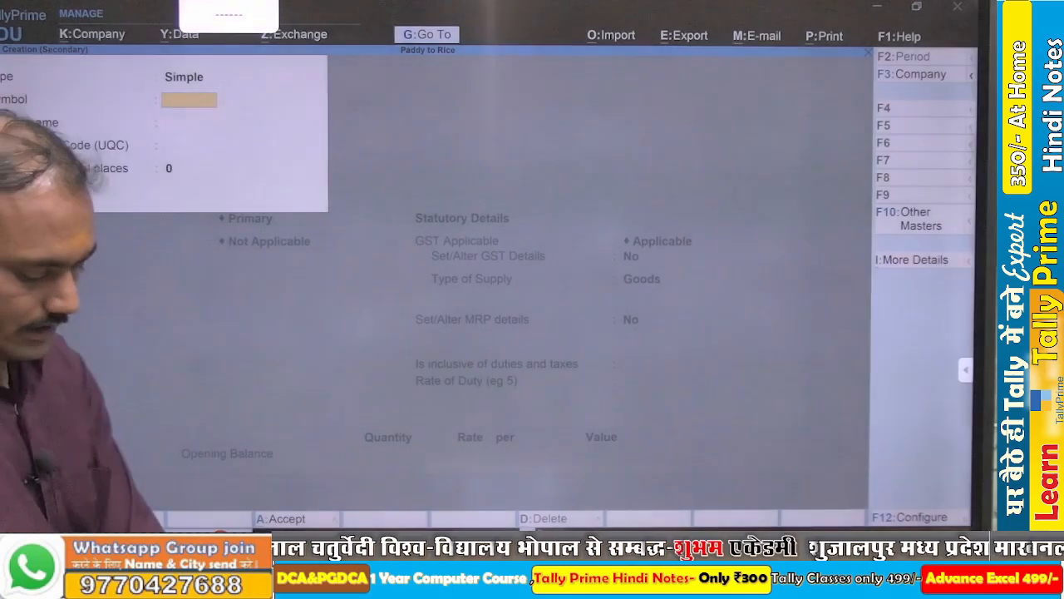
- Create the simple unit KG with quantity code KGS-KILOGRAMS and 2 decimal places as the stock item's main unit
{"action": "type", "text": "KG"}
{"action": "key", "text": "Return"}
{"action": "key", "text": "Return"}
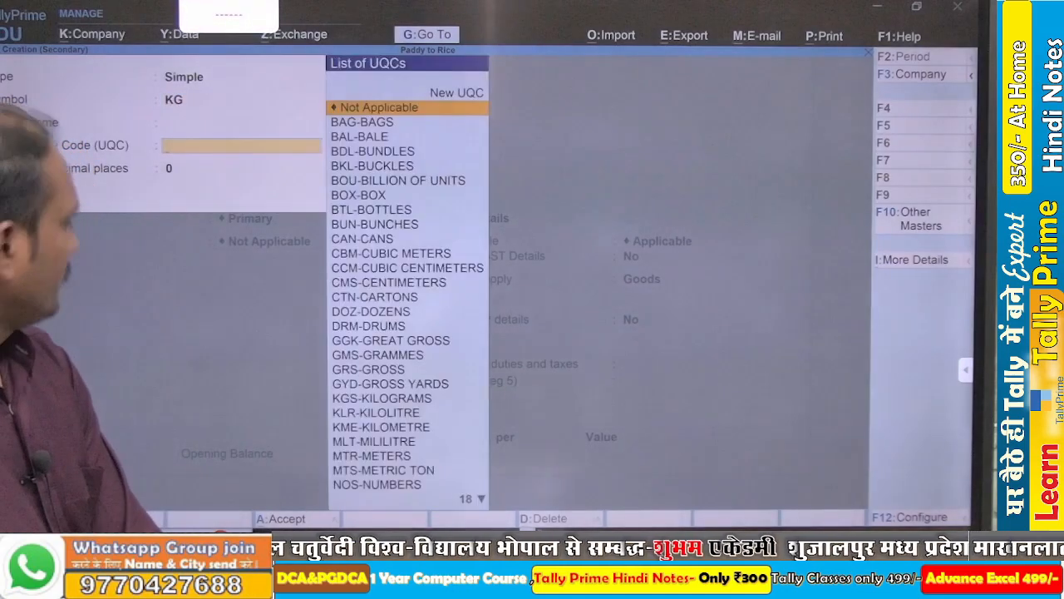
{"action": "type", "text": "kg"}
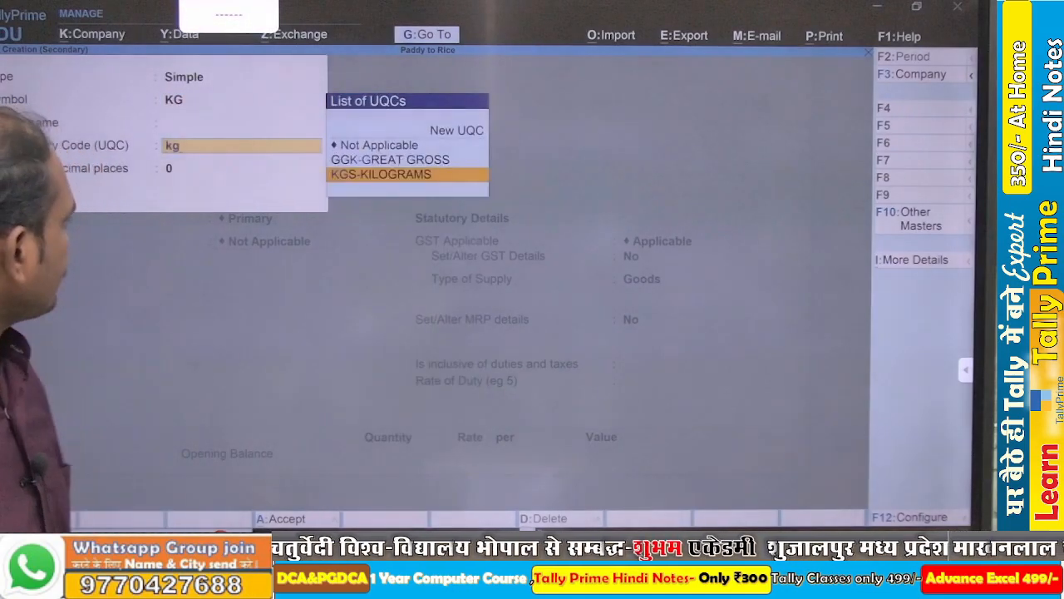
{"action": "key", "text": "Return"}
{"action": "type", "text": "2"}
{"action": "key", "text": "Return"}
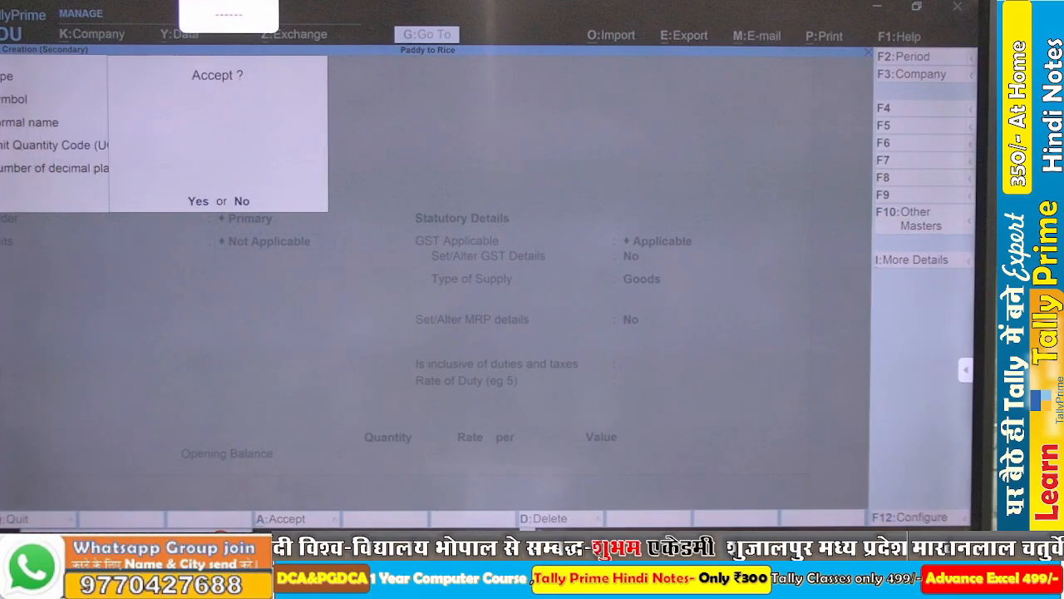
{"action": "key", "text": "Return"}
{"action": "key", "text": "Return"}
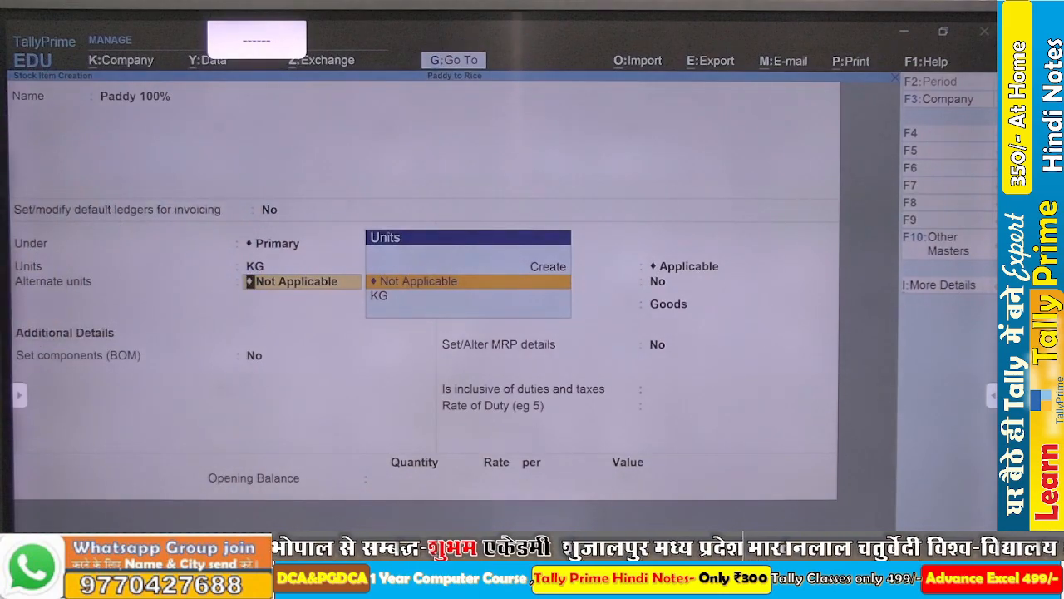
- Create the simple unit QTL with quantity code QTL-QUINTAL and 2 decimal places as the stock item's alternate unit
{"action": "key", "text": "alt+c"}
{"action": "type", "text": "QTL"}
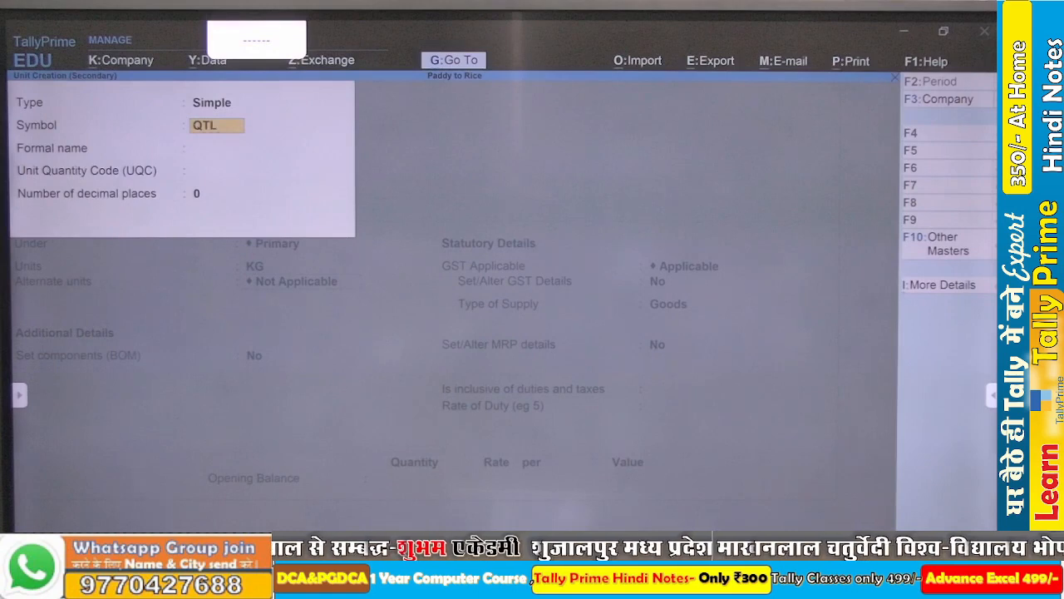
{"action": "key", "text": "Return"}
{"action": "key", "text": "Return"}
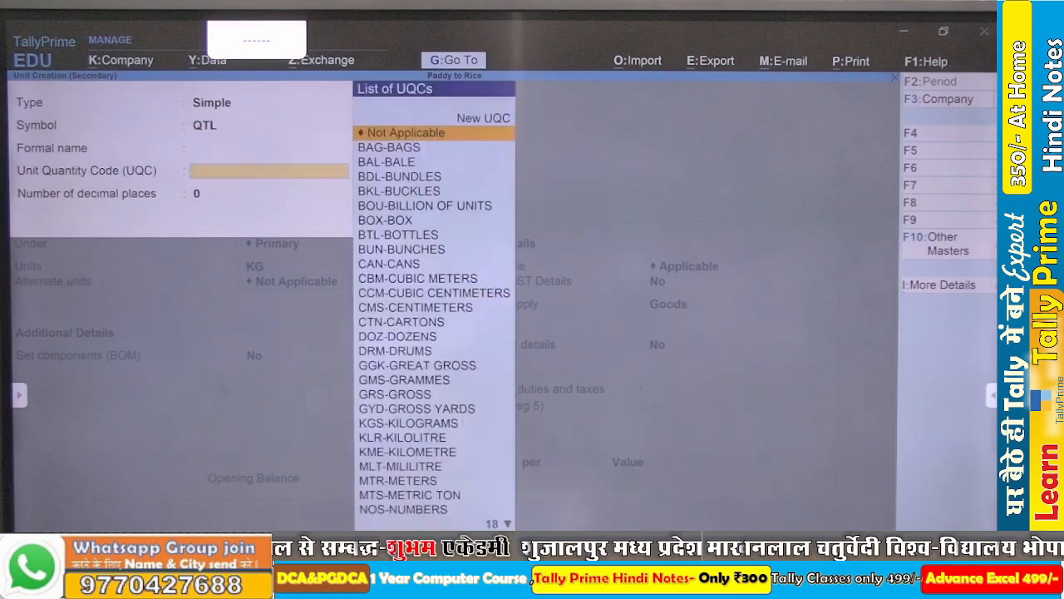
{"action": "type", "text": "qt"}
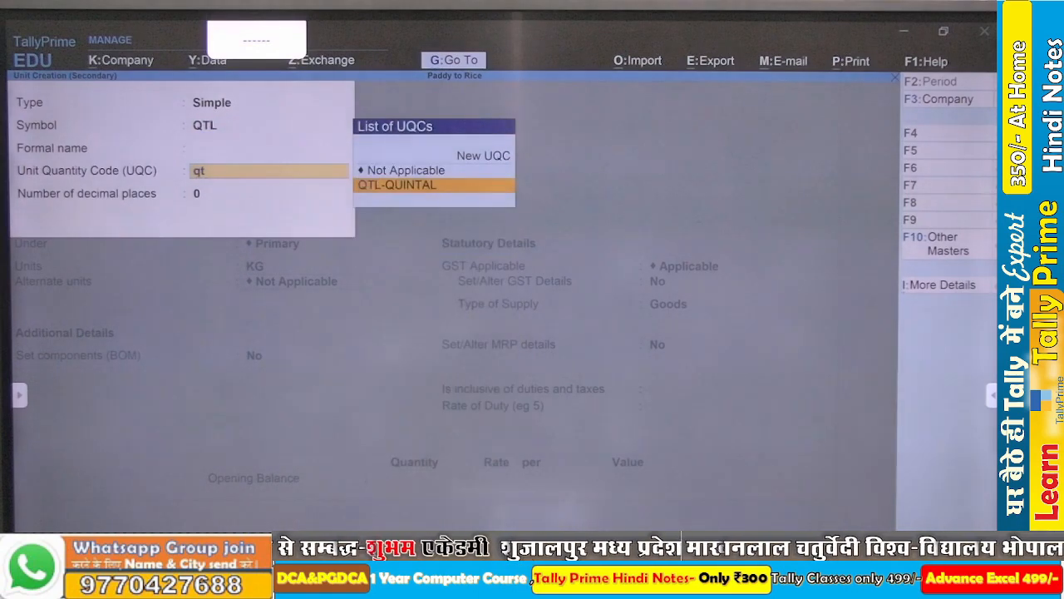
{"action": "key", "text": "Return"}
{"action": "key", "text": "Return"}
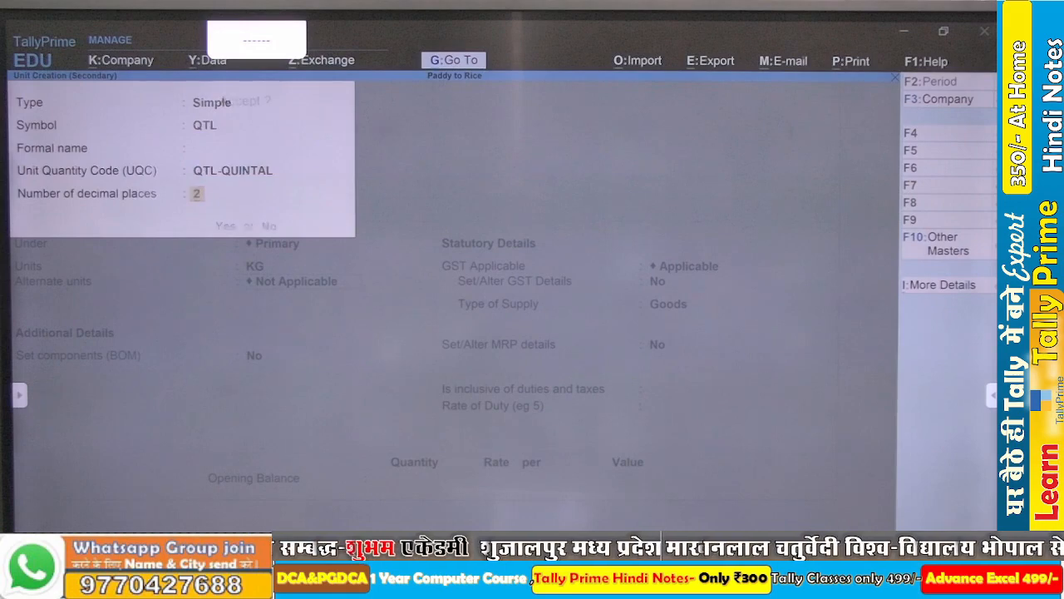
- Set the unit conversion to 1 QTL = 100 KG, save the Paddy 100% stock item and leave stock item creation
{"action": "key", "text": "Return"}
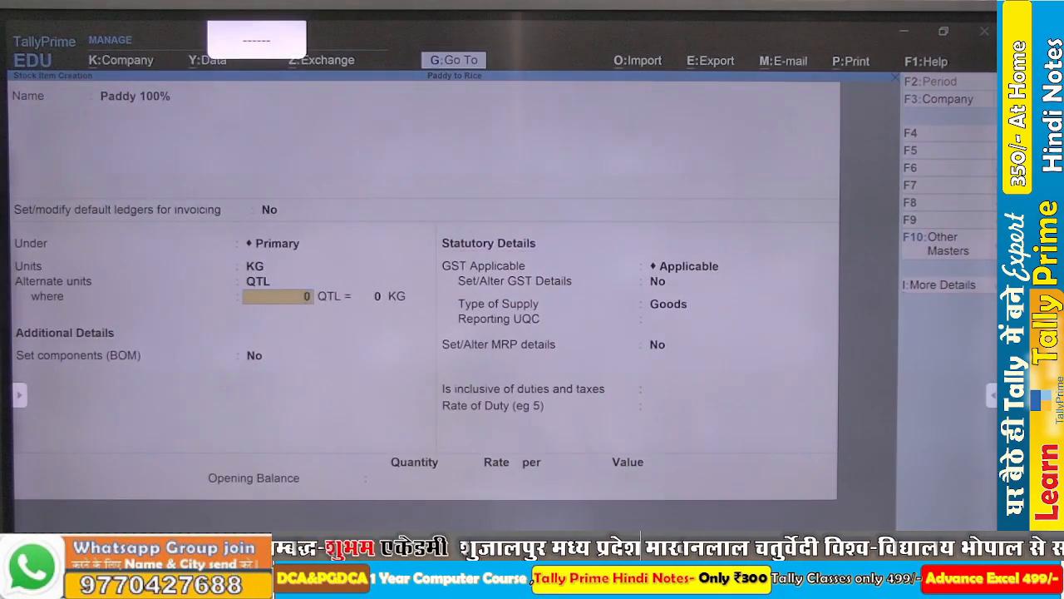
{"action": "type", "text": "1"}
{"action": "key", "text": "Return"}
{"action": "type", "text": "100"}
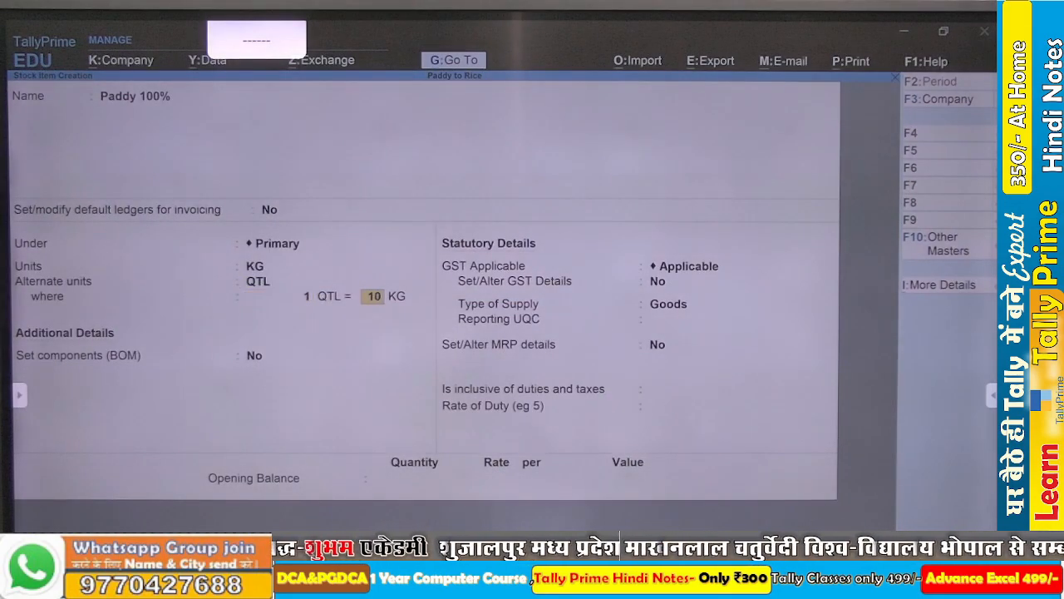
{"action": "key", "text": "Return"}
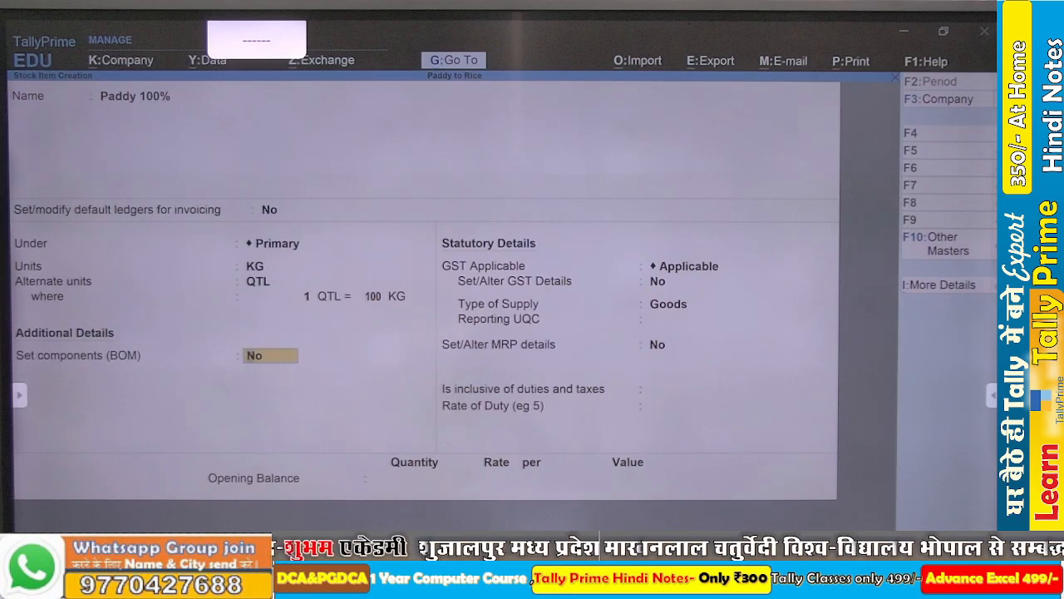
{"action": "key", "text": "Return"}
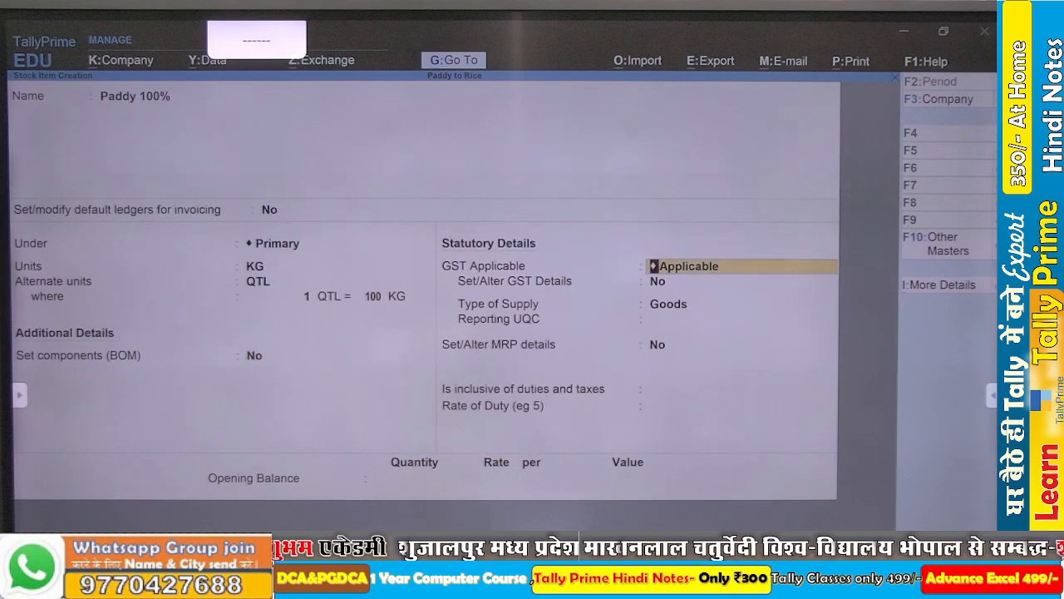
{"action": "key", "text": "ctrl+a"}
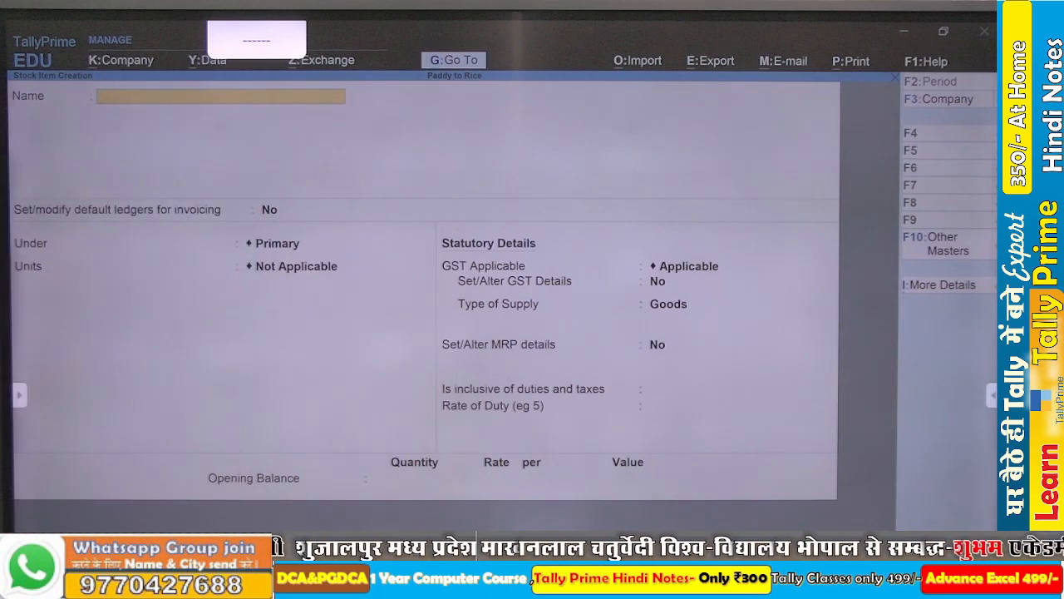
{"action": "key", "text": "Escape"}
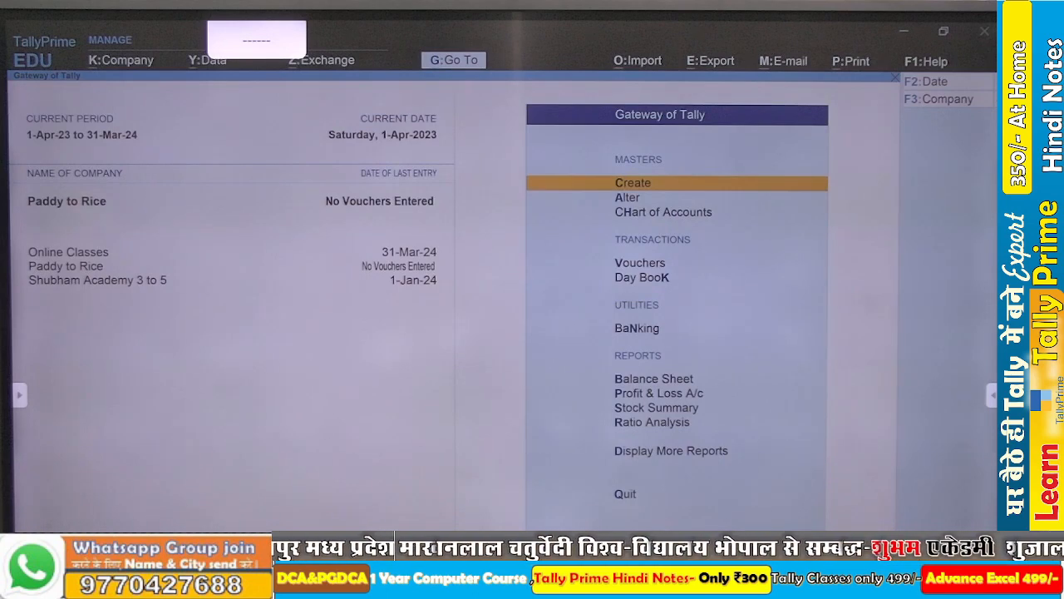
- Open the Paddy 100% stock item for alteration and go to its parent group setting
{"action": "key", "text": "Down"}
{"action": "key", "text": "Return"}
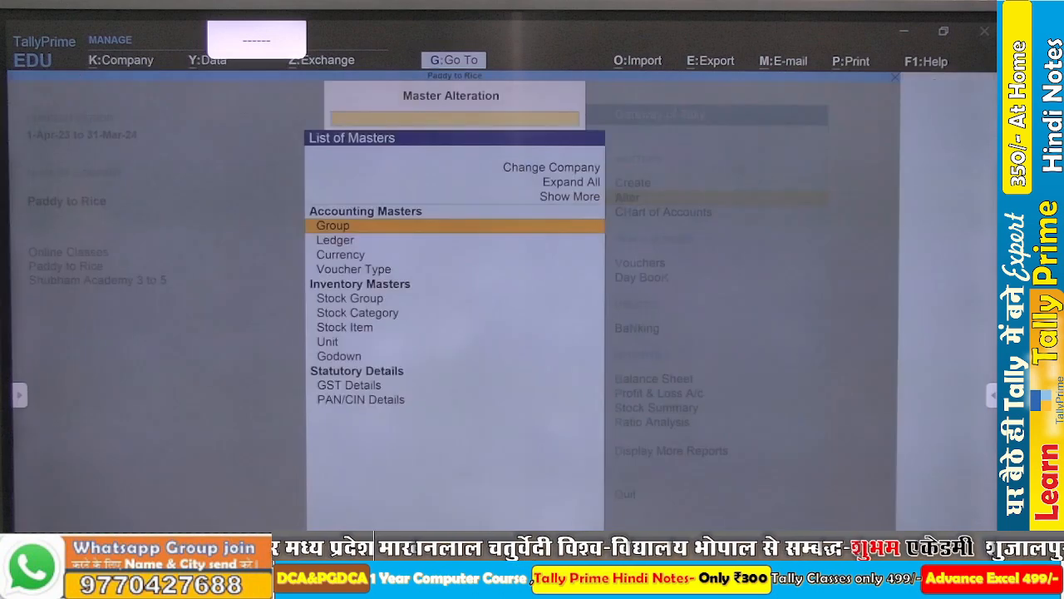
{"action": "key", "text": "Down"}
{"action": "key", "text": "Down"}
{"action": "key", "text": "Down"}
{"action": "key", "text": "Down"}
{"action": "key", "text": "Down"}
{"action": "key", "text": "Down"}
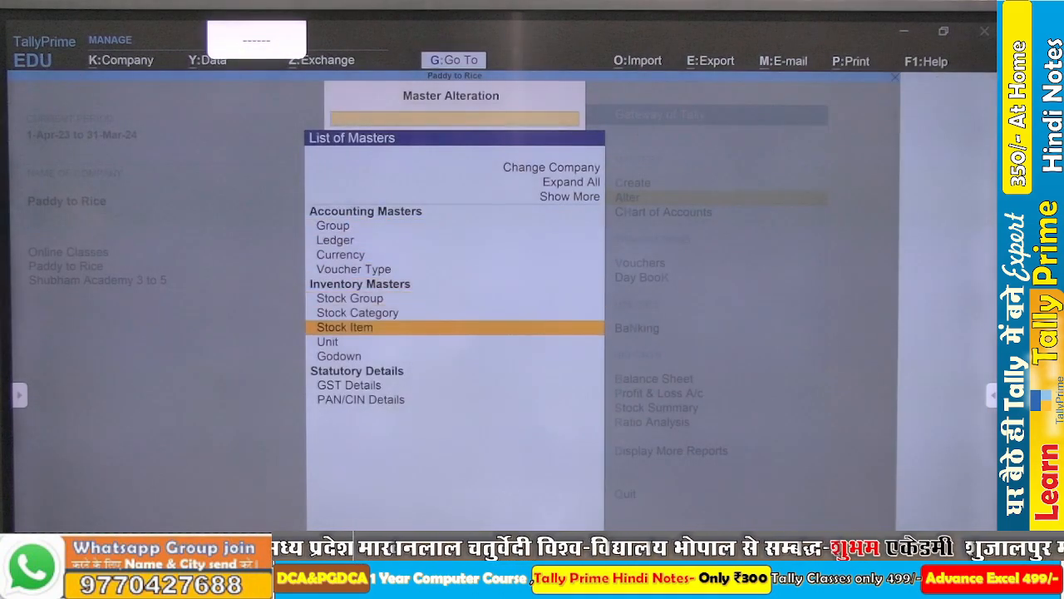
{"action": "key", "text": "Return"}
{"action": "key", "text": "Return"}
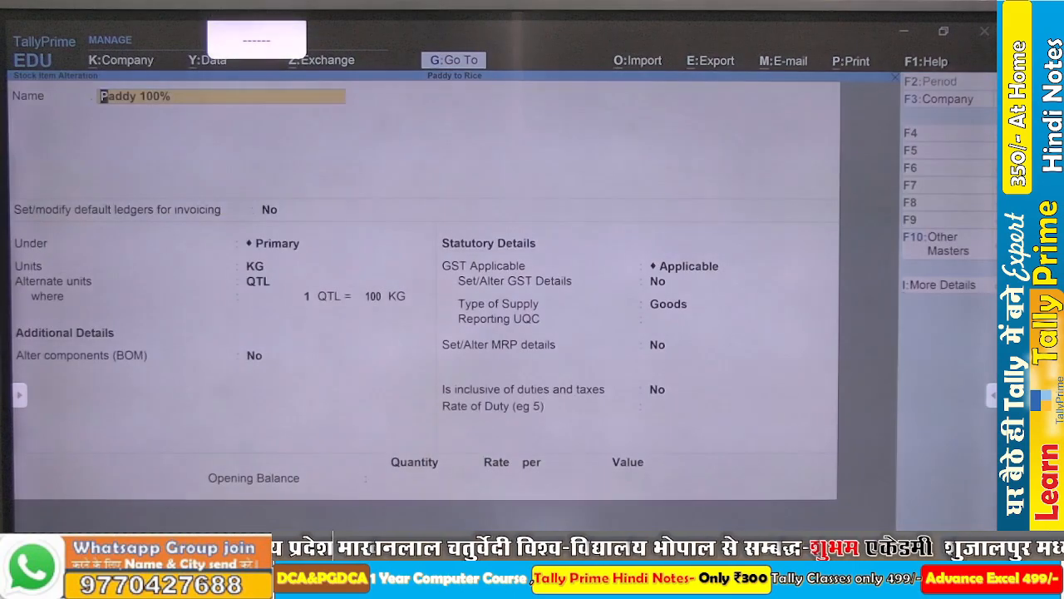
{"action": "key", "text": "Return"}
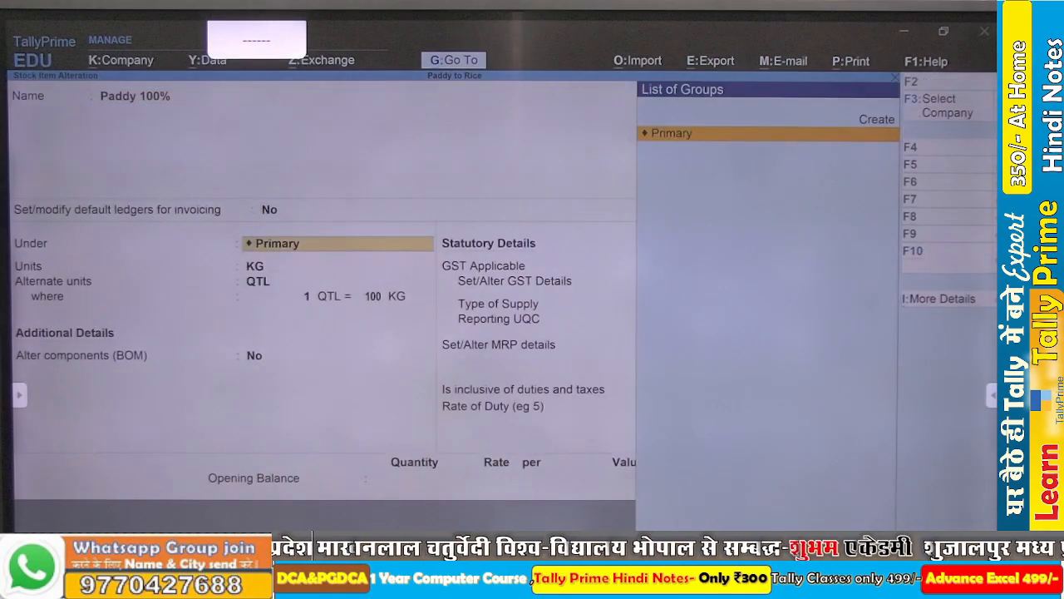
- Create a stock group named Raw Material under Primary, with item quantities added, as the parent group of Paddy 100%
{"action": "key", "text": "alt+c"}
{"action": "type", "text": "Ra"}
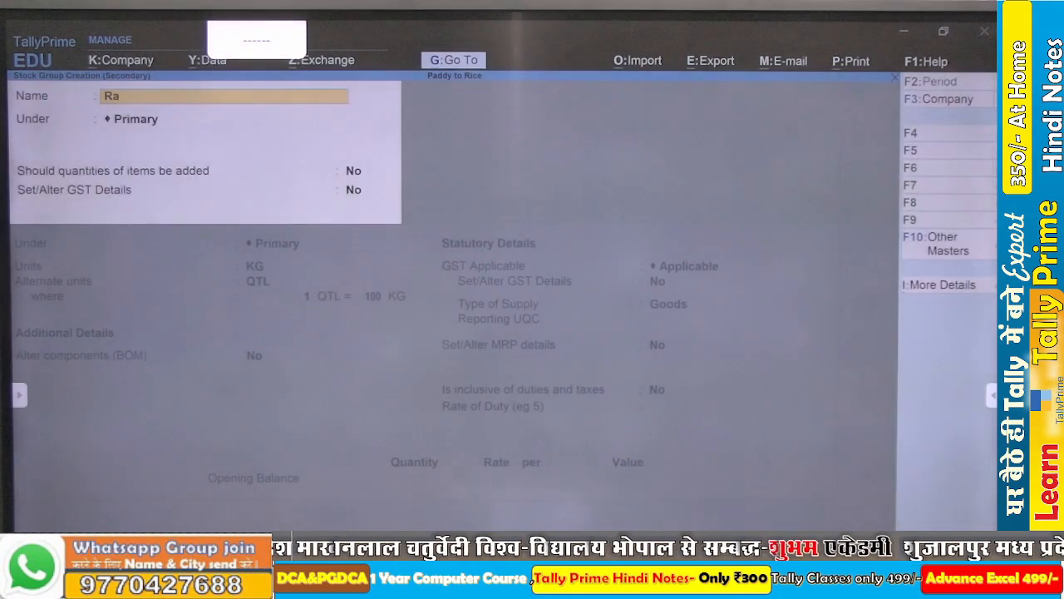
{"action": "type", "text": "w Ma"}
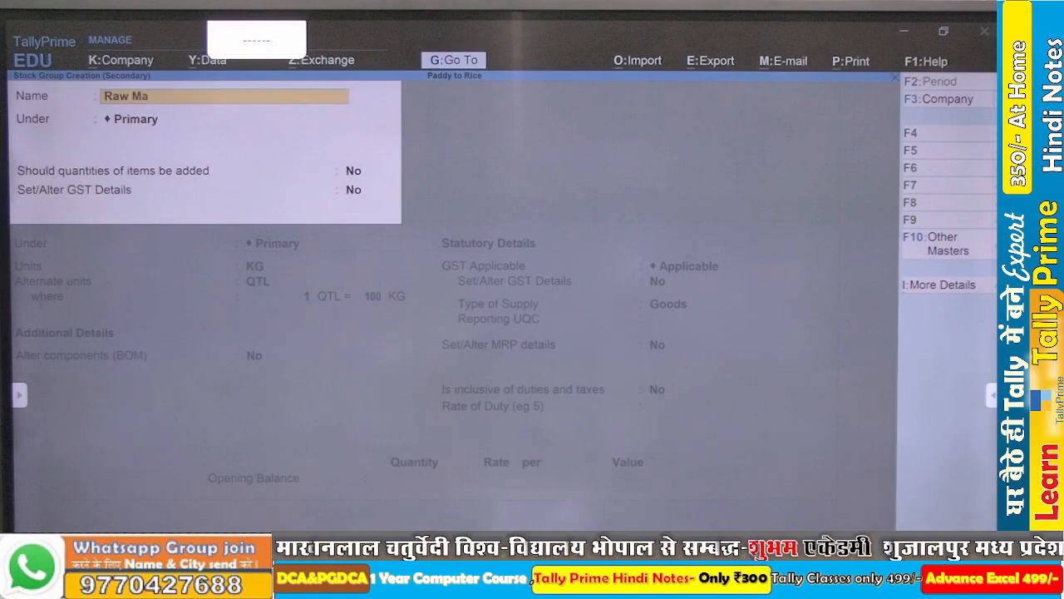
{"action": "type", "text": "terial"}
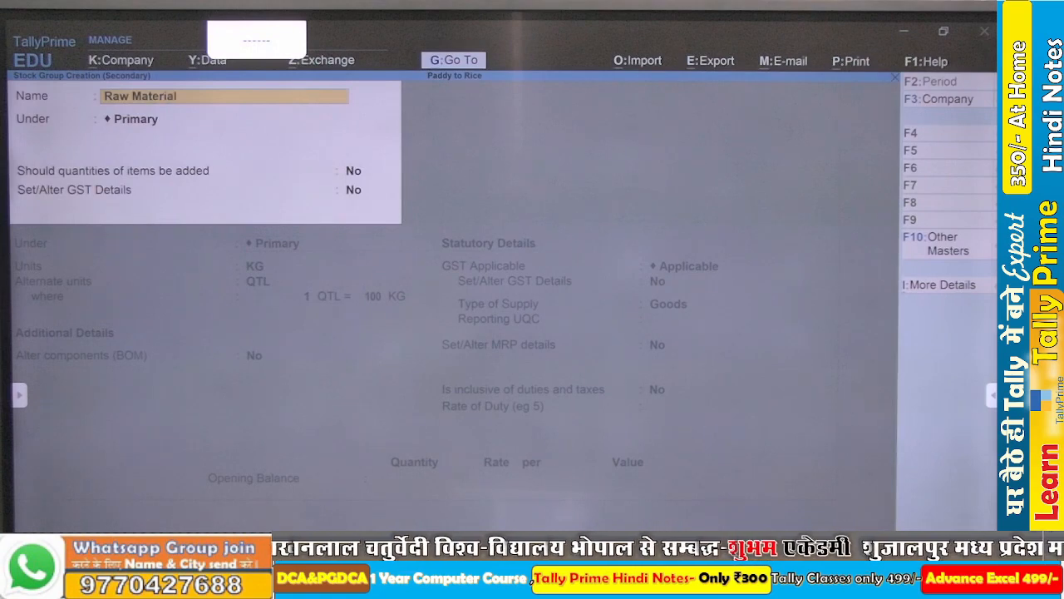
{"action": "key", "text": "Return"}
{"action": "key", "text": "Return"}
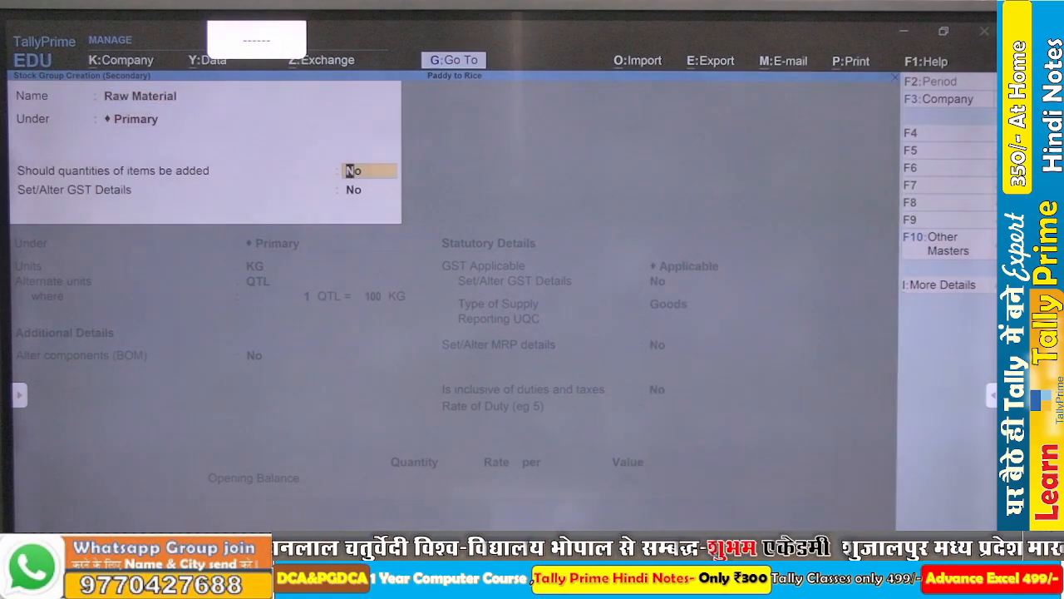
{"action": "key", "text": "y"}
{"action": "key", "text": "Return"}
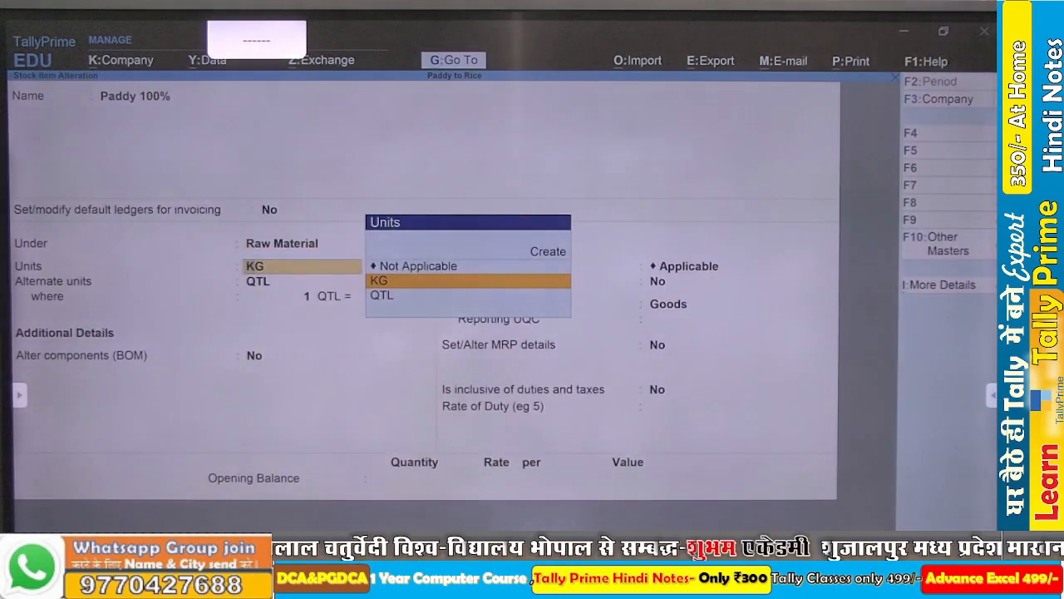
- Save the altered Paddy 100% stock item and return to the Gateway of Tally
{"action": "key", "text": "ctrl+a"}
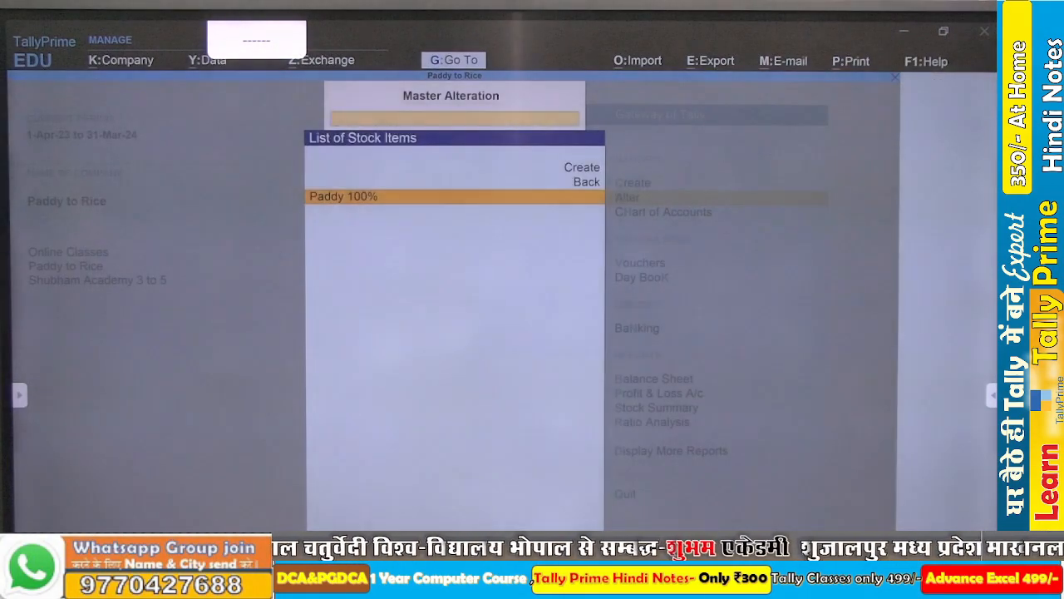
{"action": "key", "text": "Escape"}
{"action": "key", "text": "Escape"}
{"action": "key", "text": "Escape"}
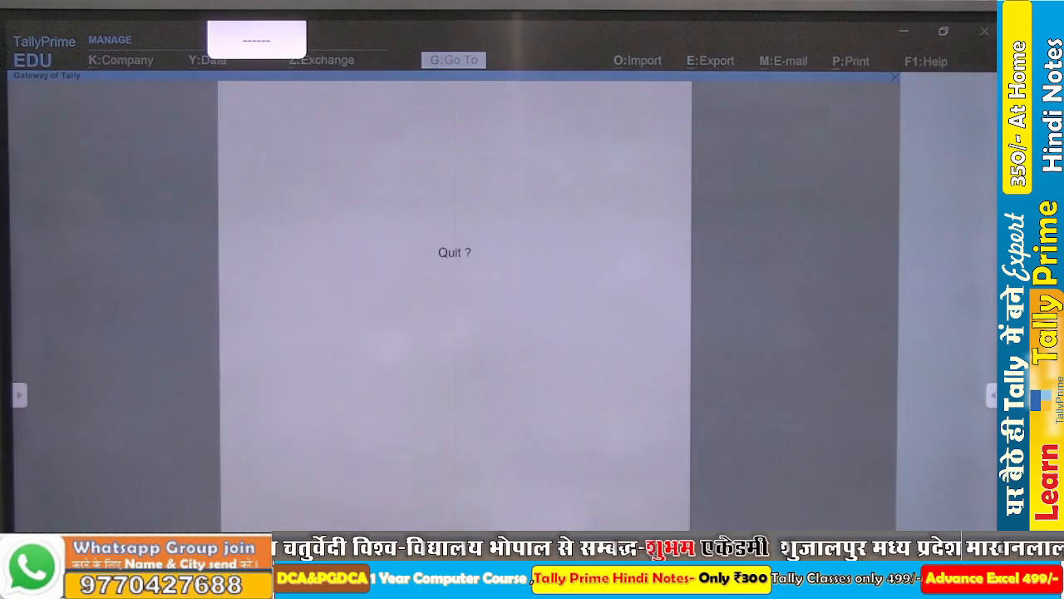
{"action": "key", "text": "Escape"}
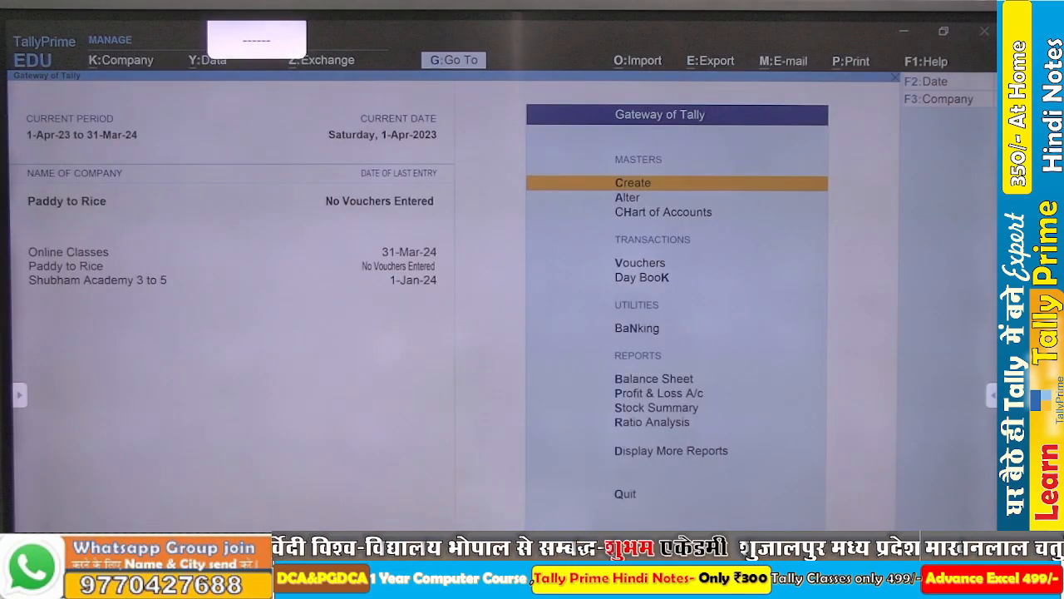
- Create a new godown named Raw Material under Primary
{"action": "key", "text": "Return"}
{"action": "key", "text": "Down"}
{"action": "key", "text": "Down"}
{"action": "key", "text": "Down"}
{"action": "key", "text": "Down"}
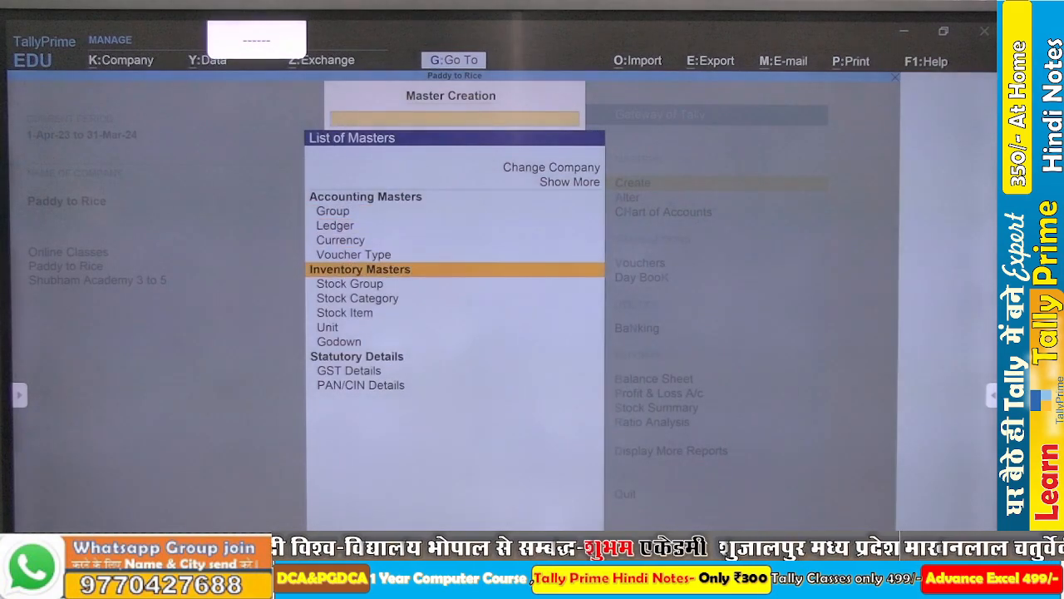
{"action": "key", "text": "Down"}
{"action": "key", "text": "Down"}
{"action": "key", "text": "Down"}
{"action": "key", "text": "Down"}
{"action": "key", "text": "Down"}
{"action": "key", "text": "Return"}
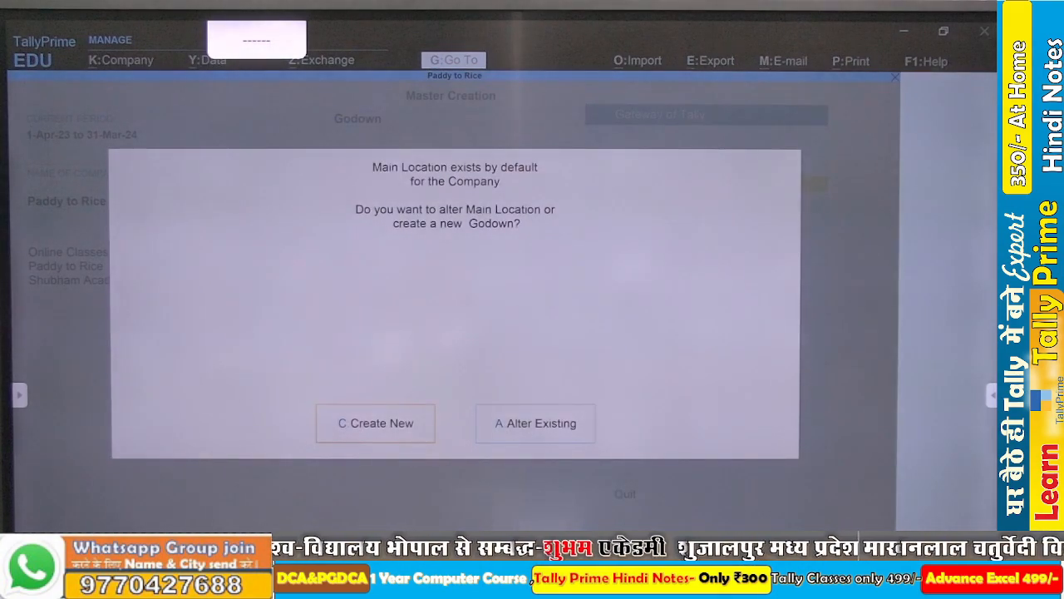
{"action": "key", "text": "c"}
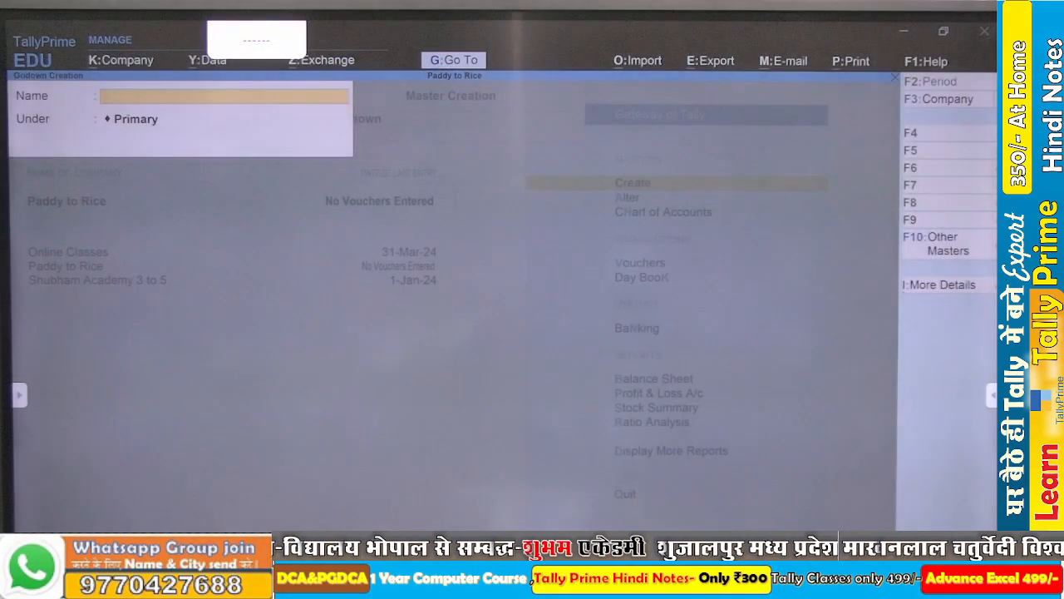
{"action": "type", "text": "Raw"}
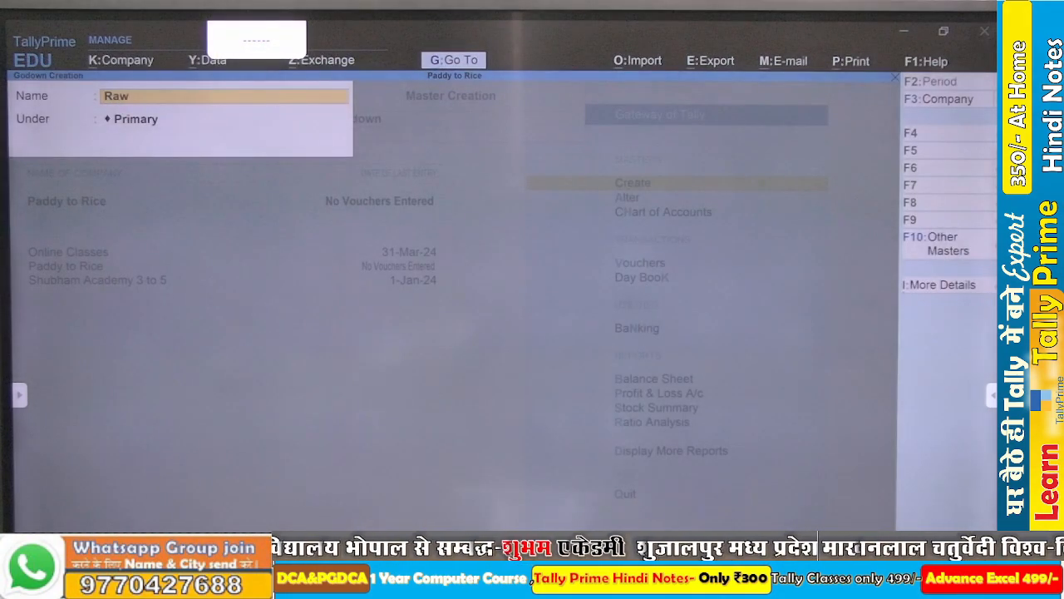
{"action": "type", "text": " Material"}
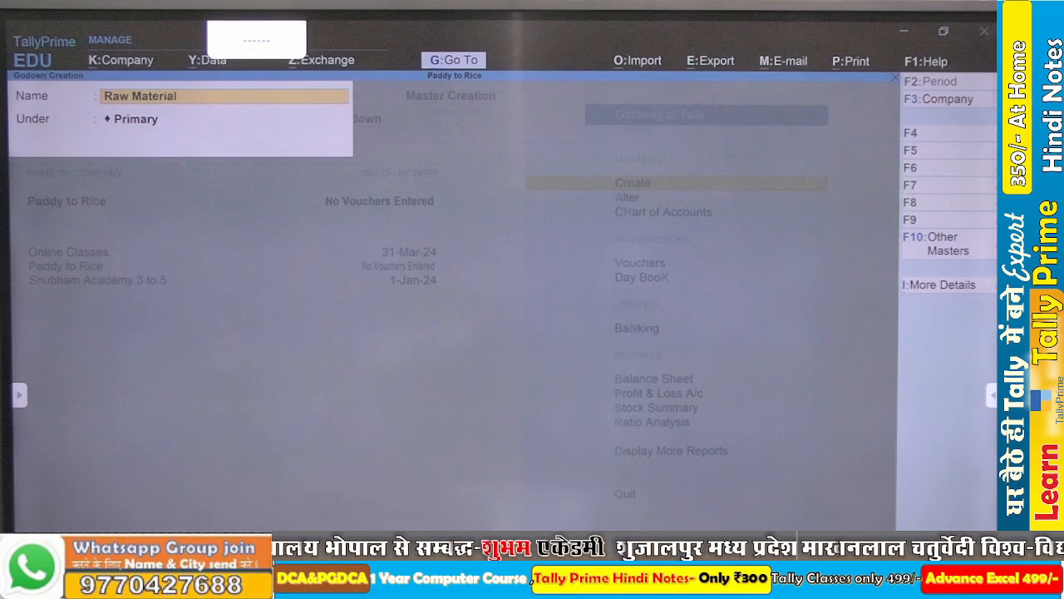
{"action": "key", "text": "Return"}
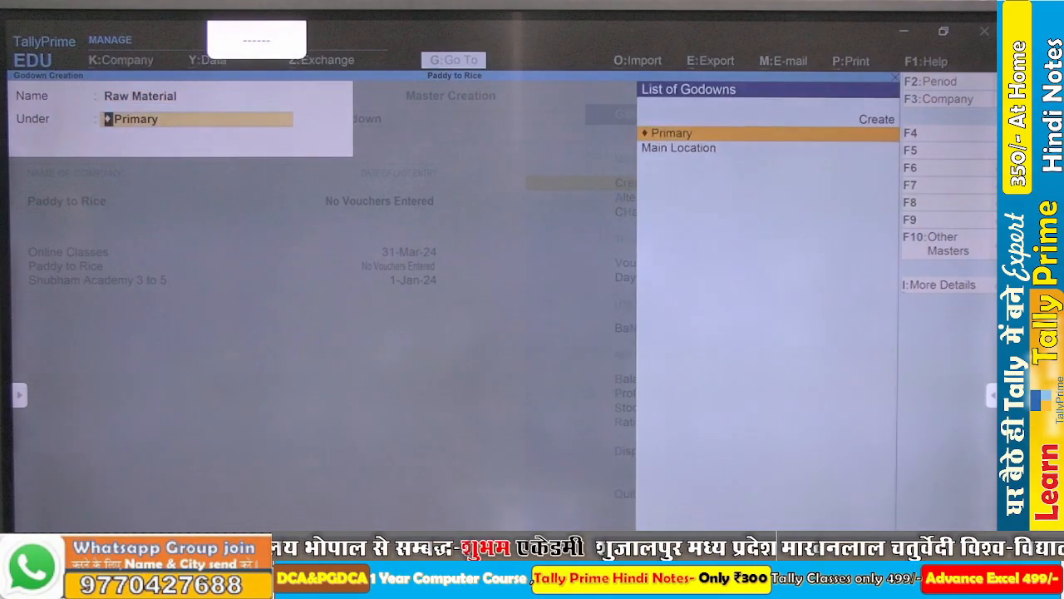
{"action": "key", "text": "Return"}
- Create a godown named Finished Good under Primary and return to the Gateway of Tally
{"action": "type", "text": "F"}
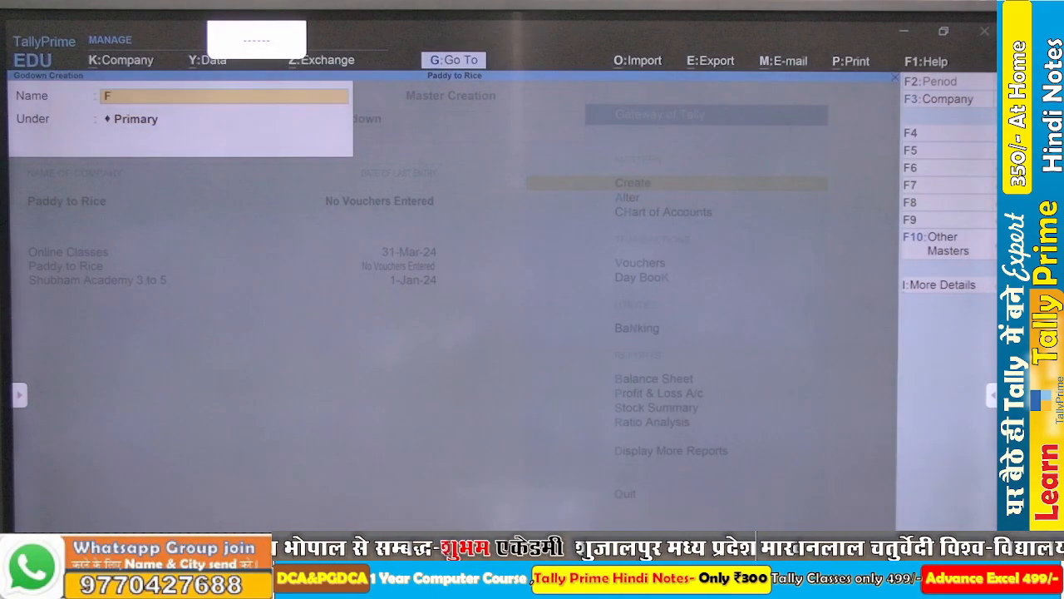
{"action": "type", "text": "ini"}
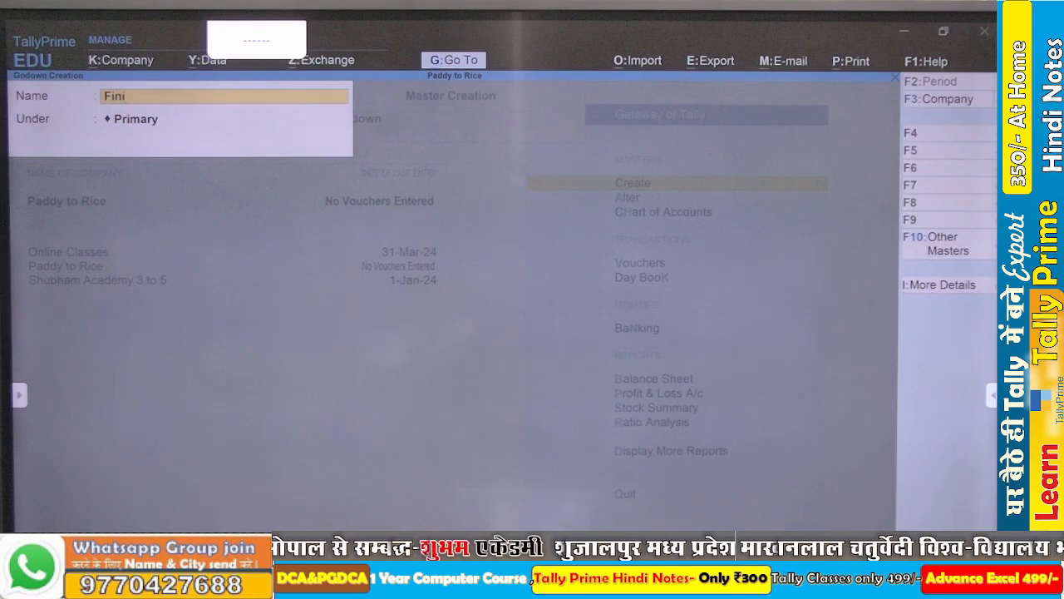
{"action": "type", "text": "shed"}
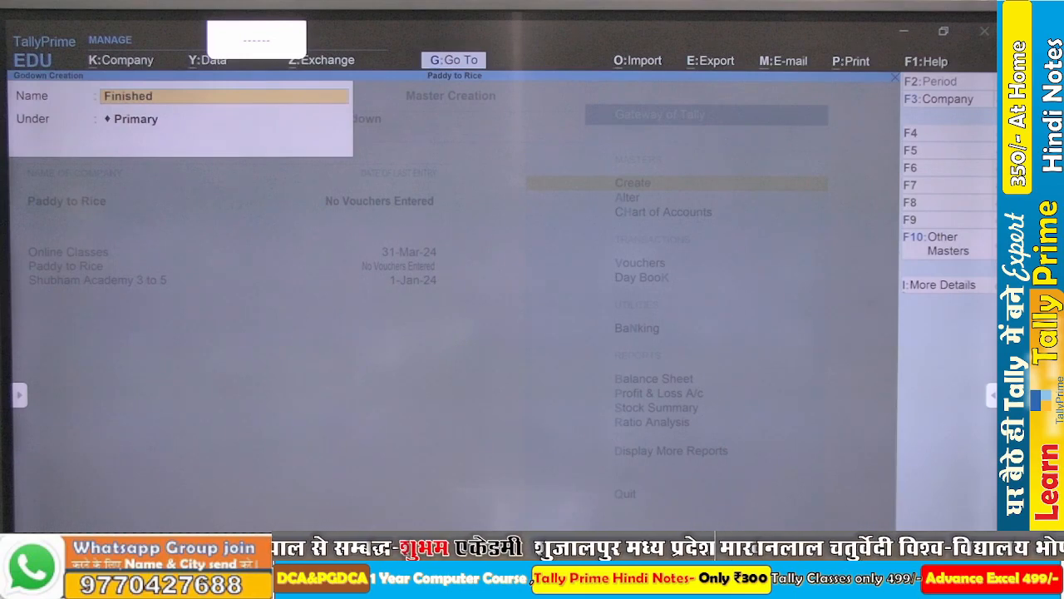
{"action": "key", "text": "BackSpace"}
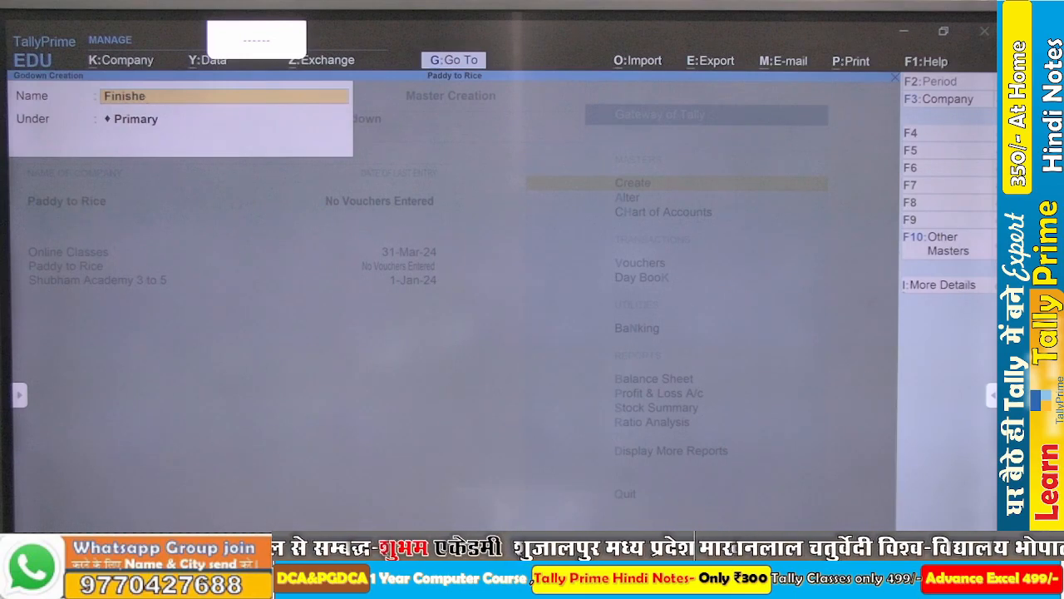
{"action": "type", "text": "d Good"}
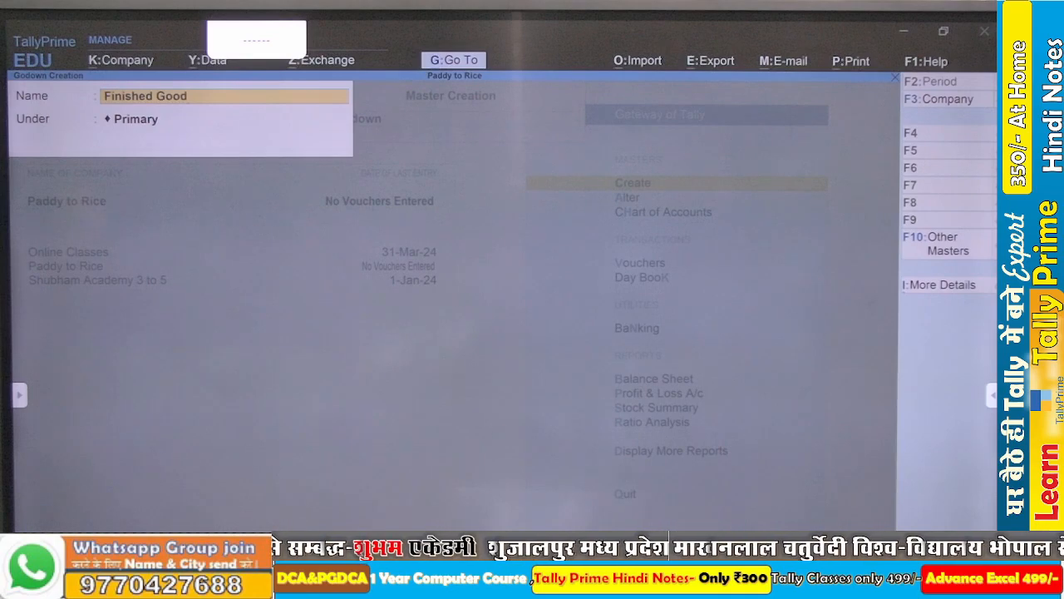
{"action": "key", "text": "Return"}
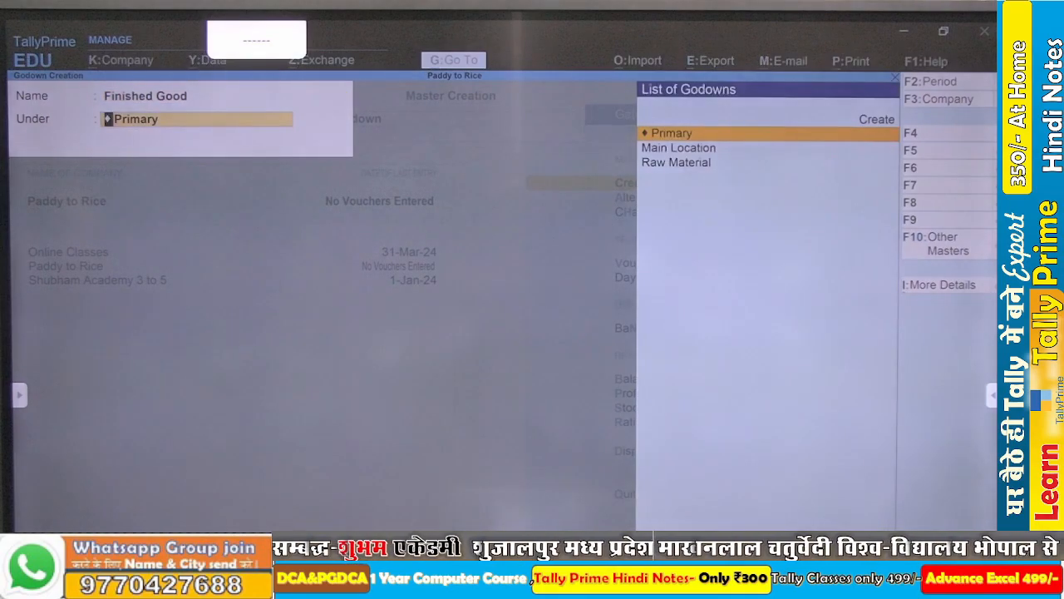
{"action": "key", "text": "Return"}
{"action": "key", "text": "Escape"}
{"action": "key", "text": "Escape"}
{"action": "key", "text": "Escape"}
{"action": "key", "text": "Escape"}
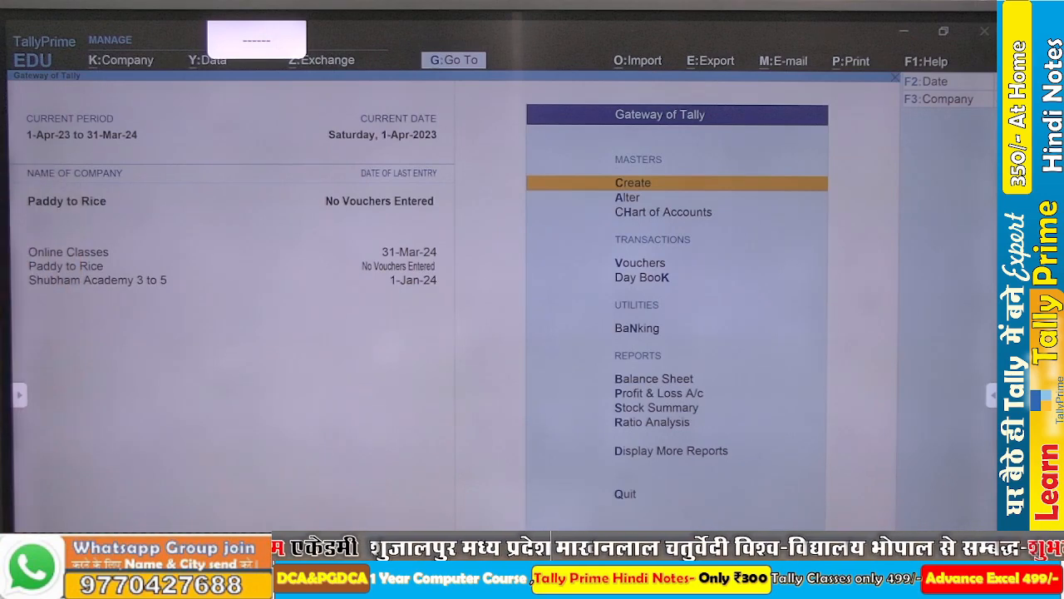
- Open the list of stock items from the company's Chart of Accounts
{"action": "key", "text": "Down"}
{"action": "key", "text": "Down"}
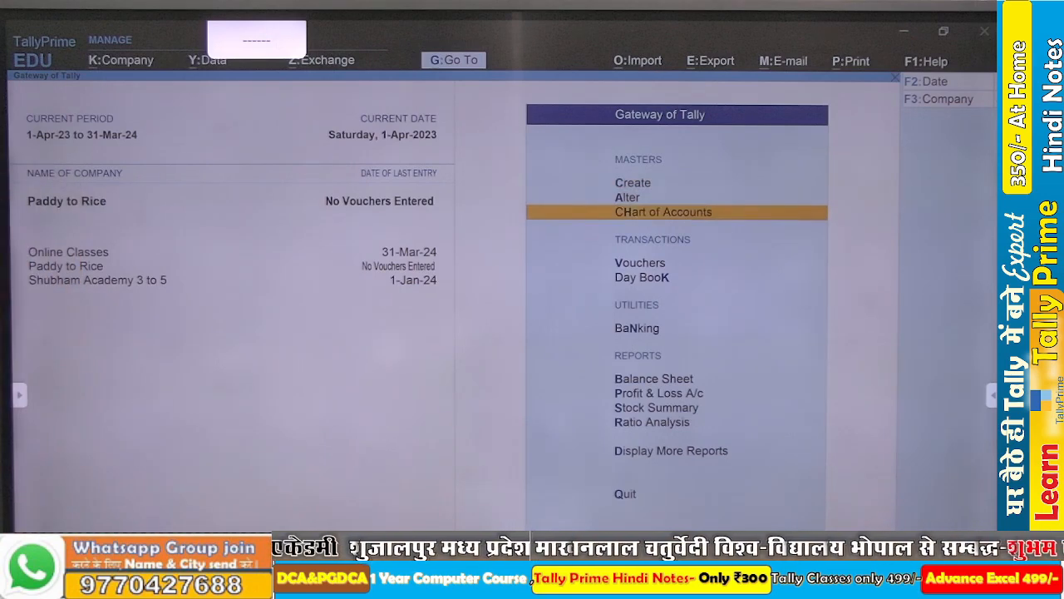
{"action": "key", "text": "Return"}
{"action": "key", "text": "Down"}
{"action": "key", "text": "Down"}
{"action": "key", "text": "Down"}
{"action": "key", "text": "Down"}
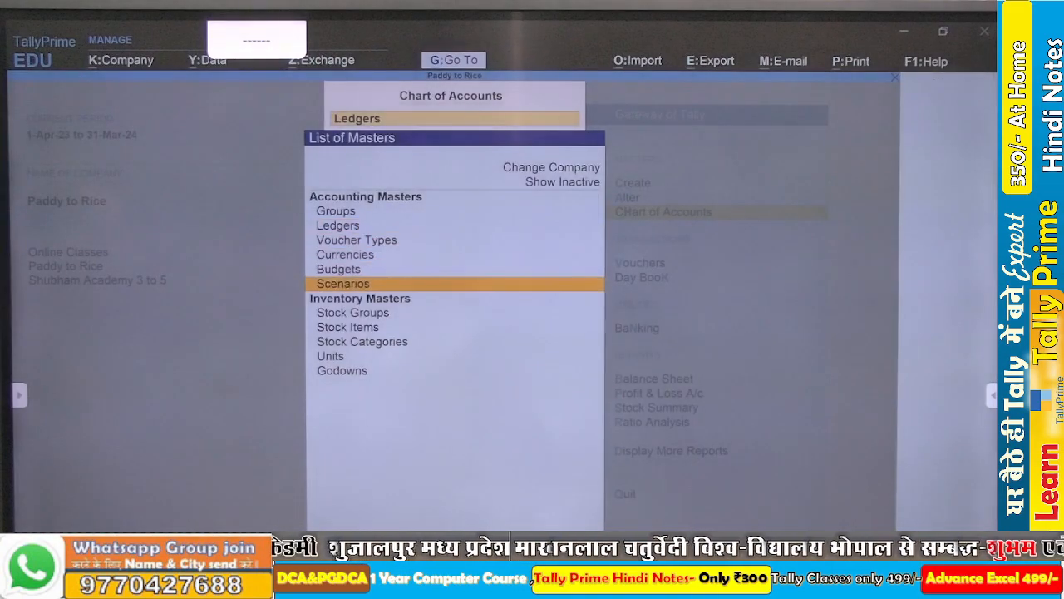
{"action": "key", "text": "Down"}
{"action": "key", "text": "Down"}
{"action": "key", "text": "Down"}
{"action": "key", "text": "Return"}
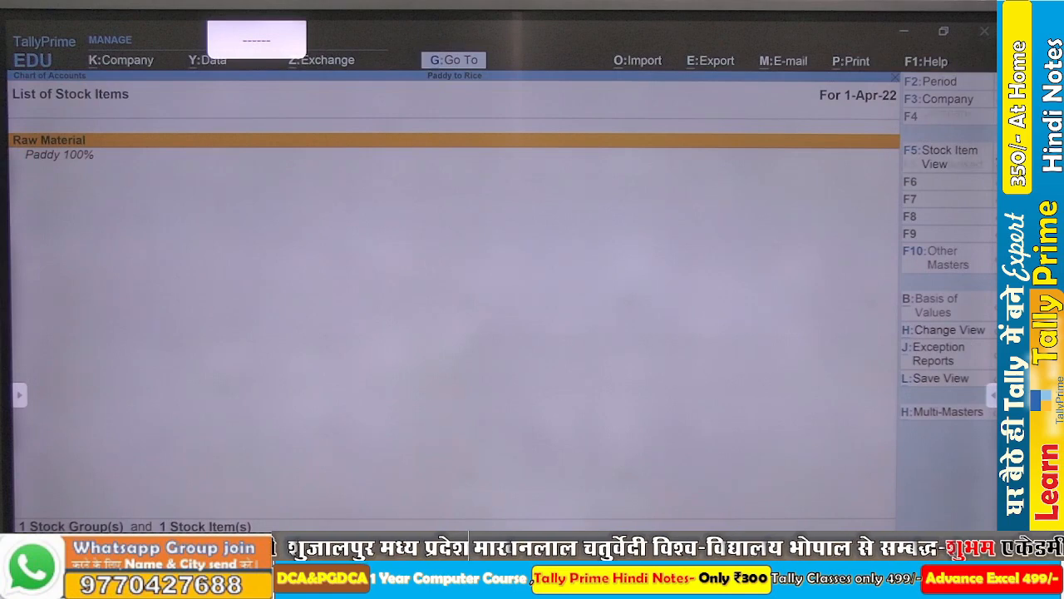
- Start Multi Alter for the stock items and begin creating a new stock group from its group selection
{"action": "key", "text": "alt+h"}
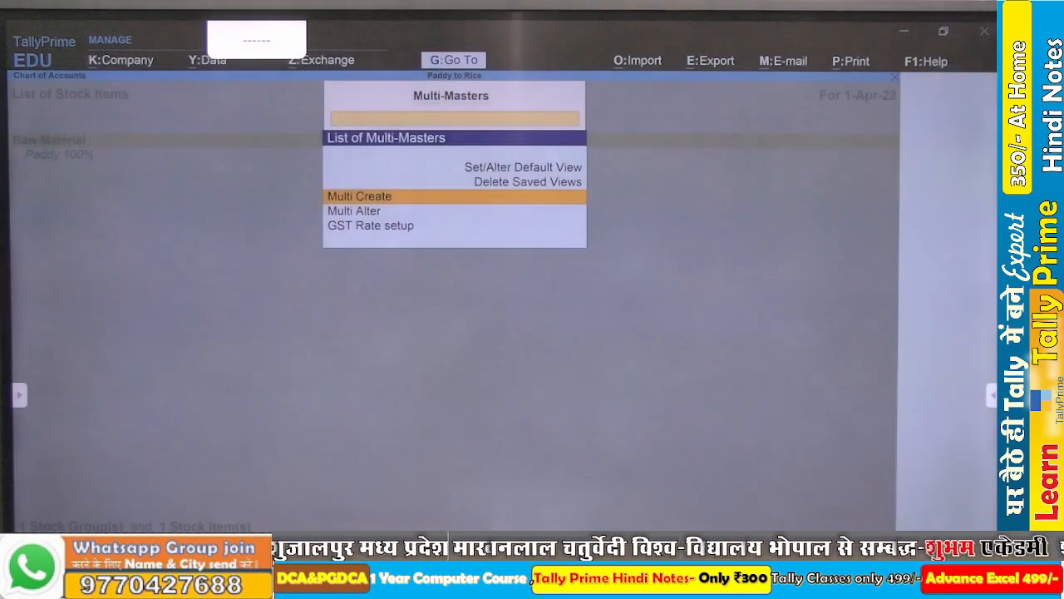
{"action": "key", "text": "Down"}
{"action": "key", "text": "Return"}
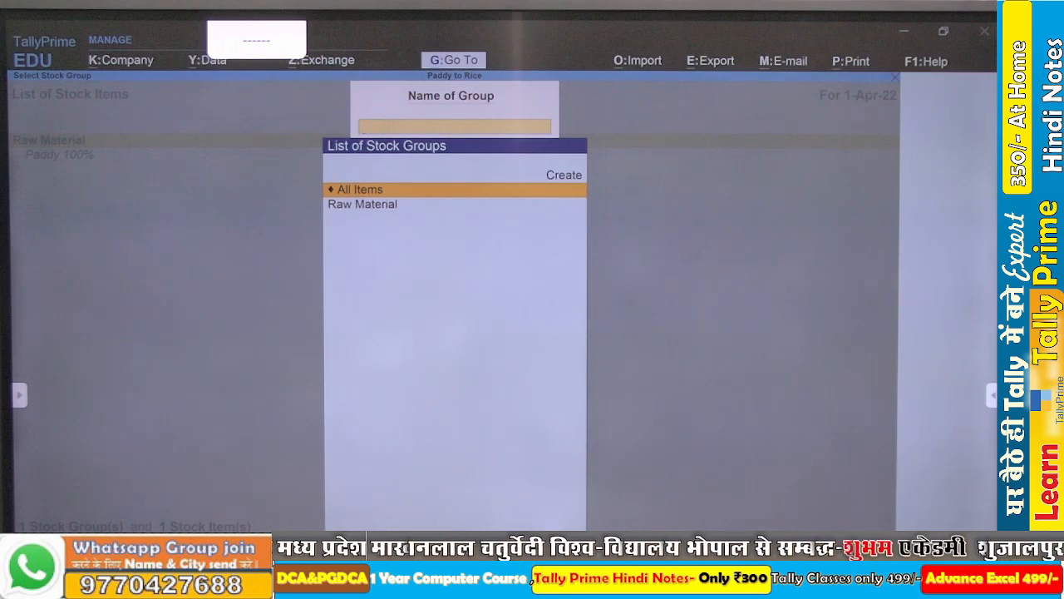
{"action": "key", "text": "p"}
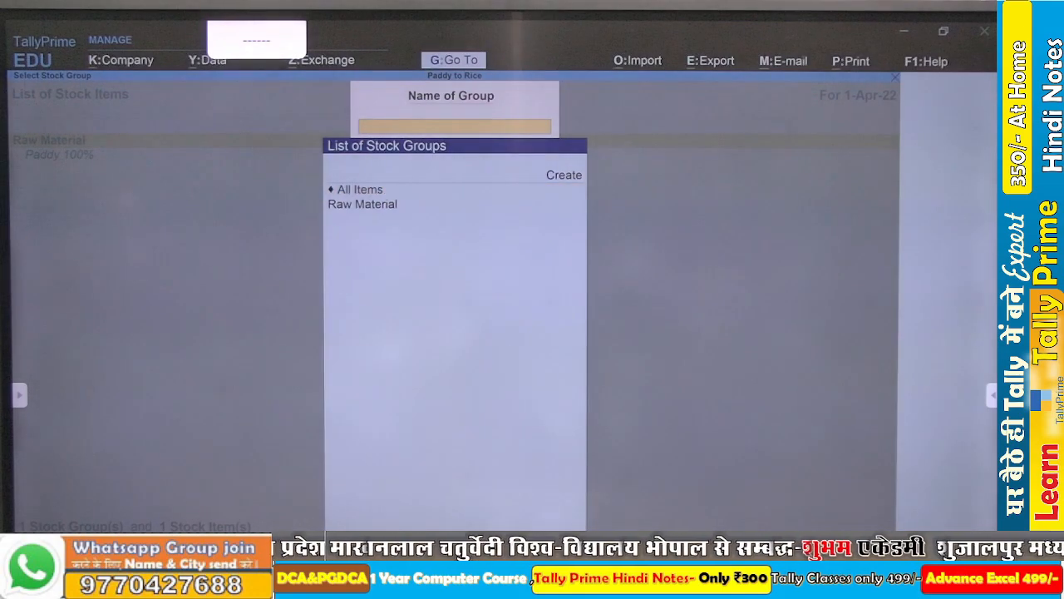
{"action": "key", "text": "Down"}
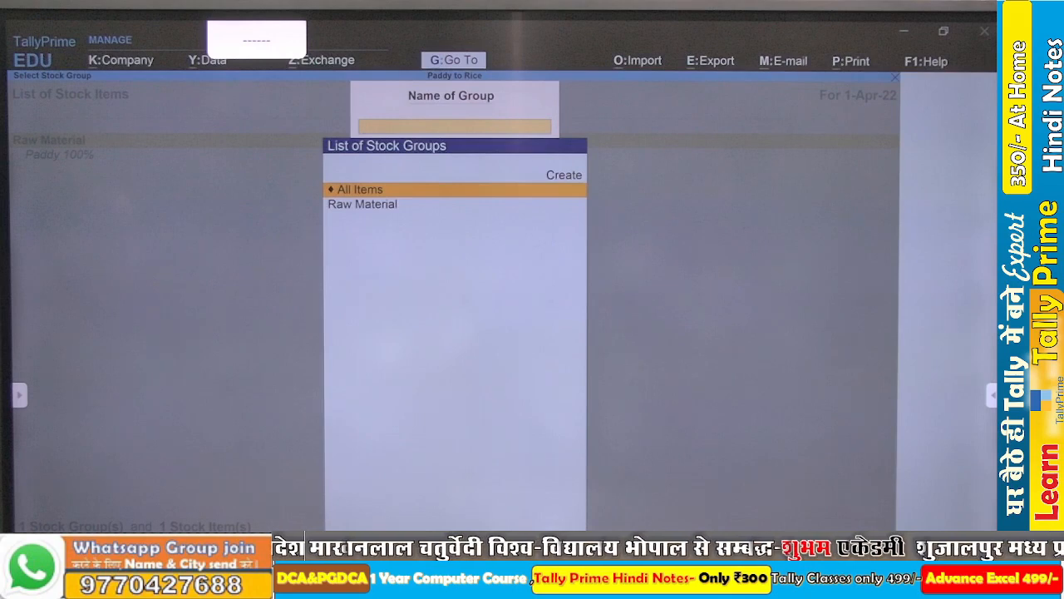
{"action": "key", "text": "Up"}
{"action": "key", "text": "Return"}
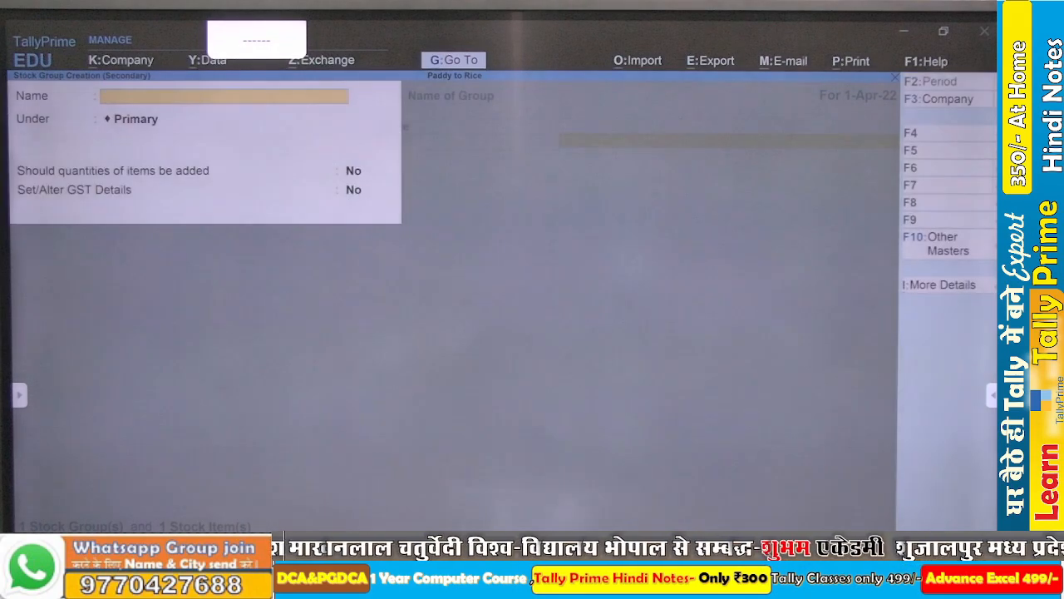
- Create the stock group Finished Good under Primary, with quantities of items added, and save it
{"action": "type", "text": "Fi"}
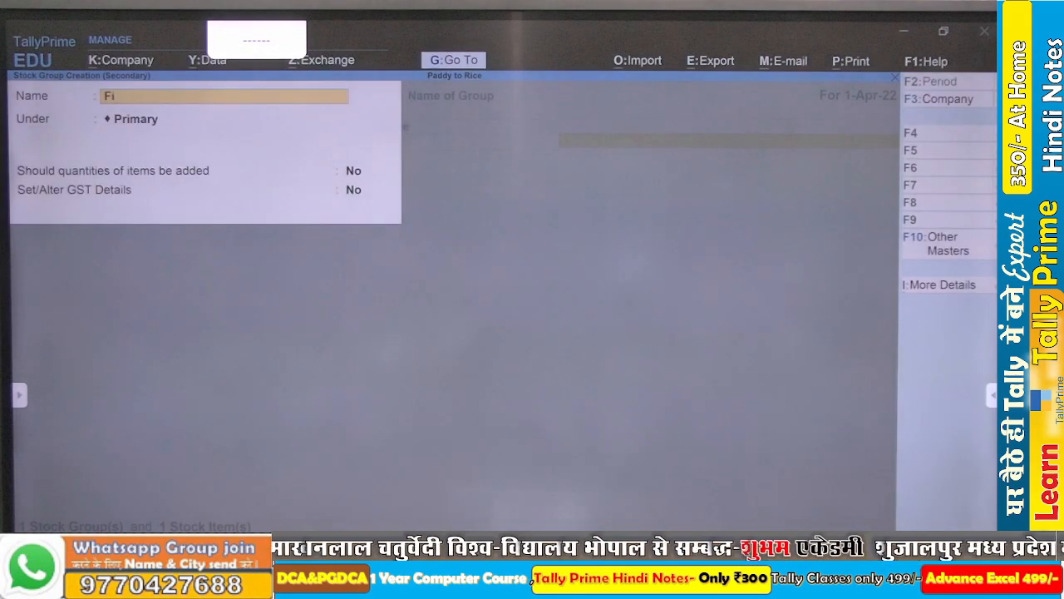
{"action": "type", "text": "ni"}
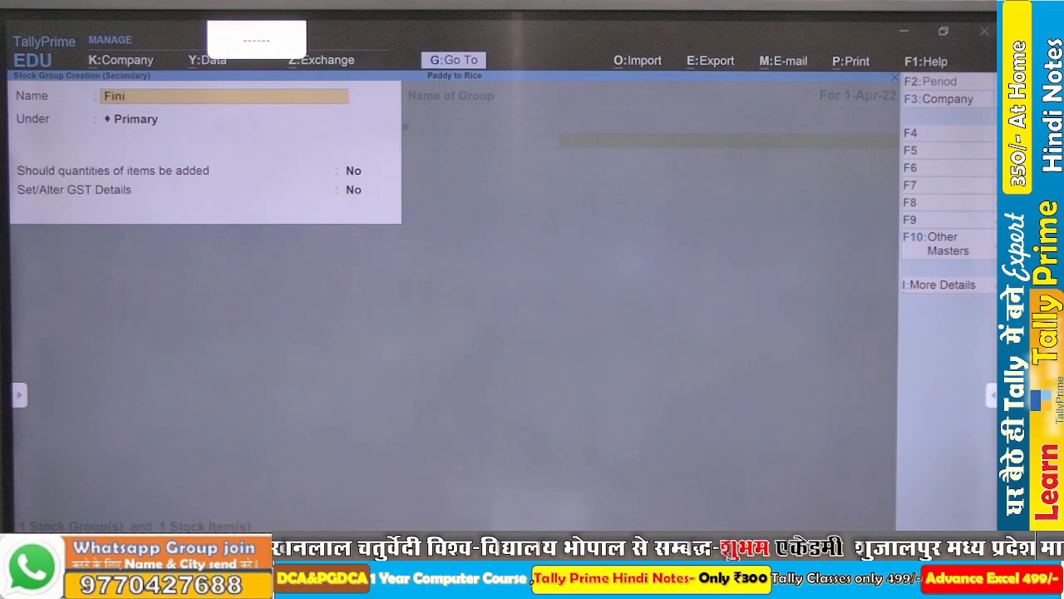
{"action": "type", "text": "shed"}
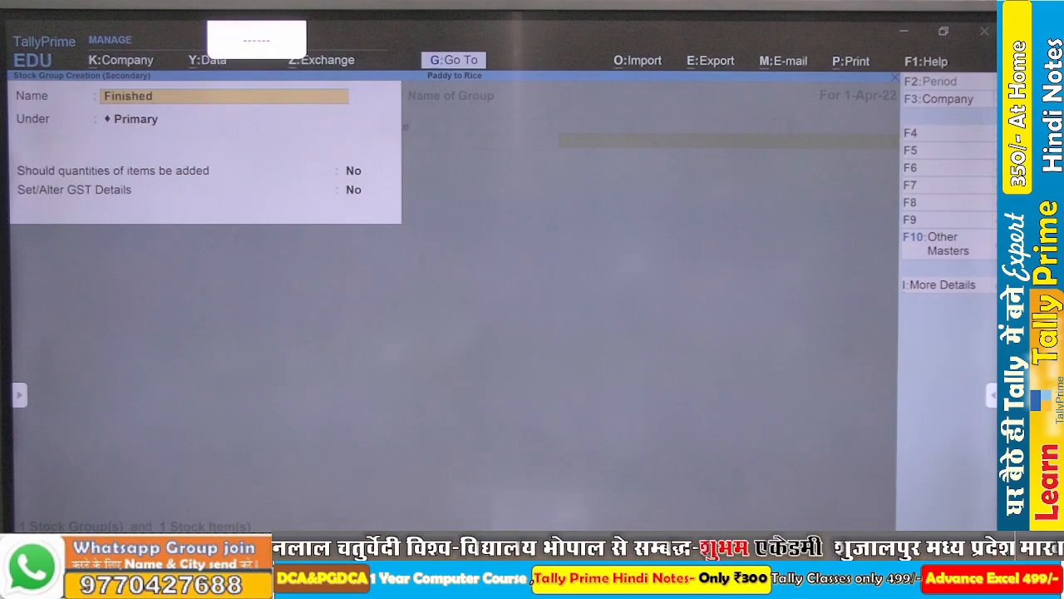
{"action": "type", "text": " Good"}
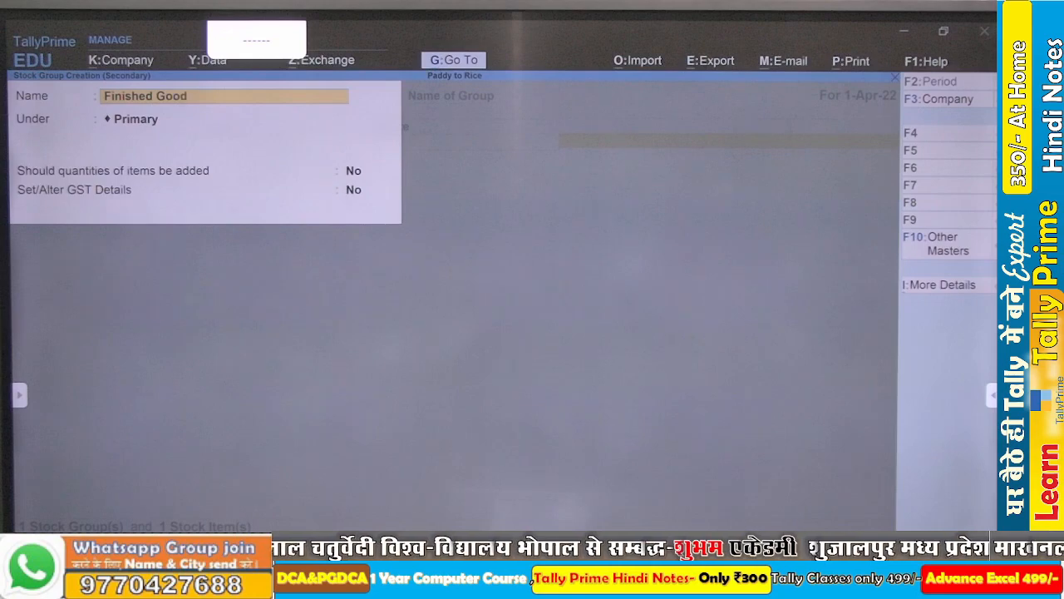
{"action": "key", "text": "Return"}
{"action": "key", "text": "Return"}
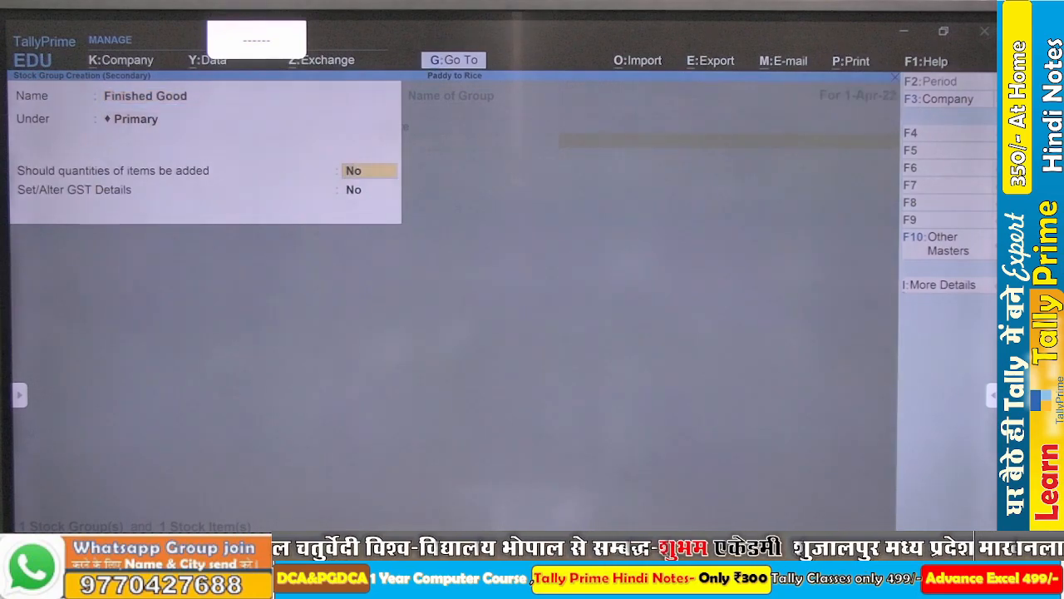
{"action": "type", "text": "y"}
{"action": "key", "text": "Return"}
{"action": "key", "text": "Return"}
{"action": "key", "text": "Return"}
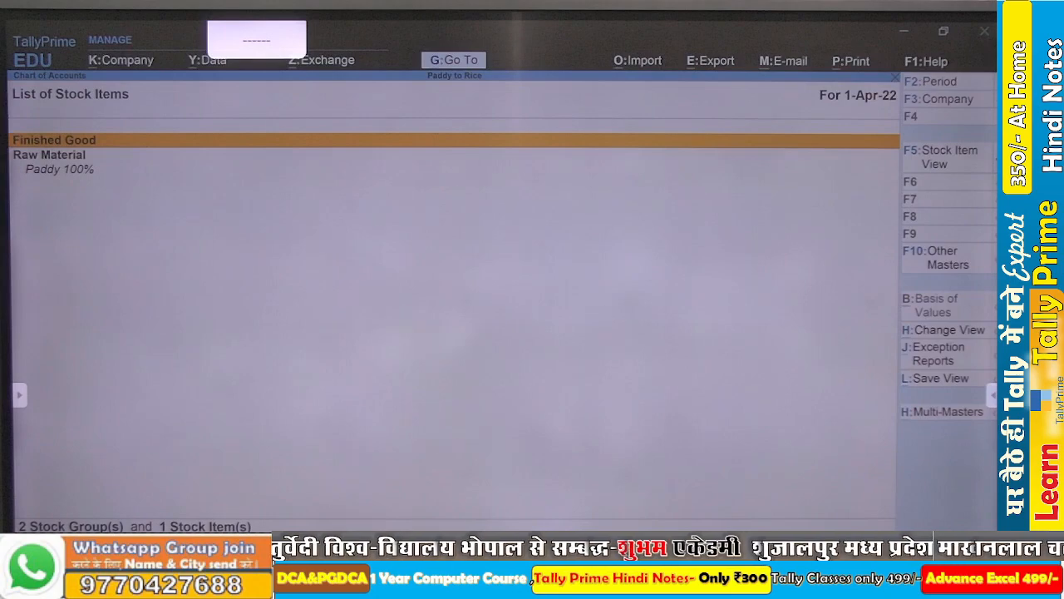
- Start Multi Create for stock items with Finished Good as the group they fall under
{"action": "key", "text": "alt+h"}
{"action": "key", "text": "Down"}
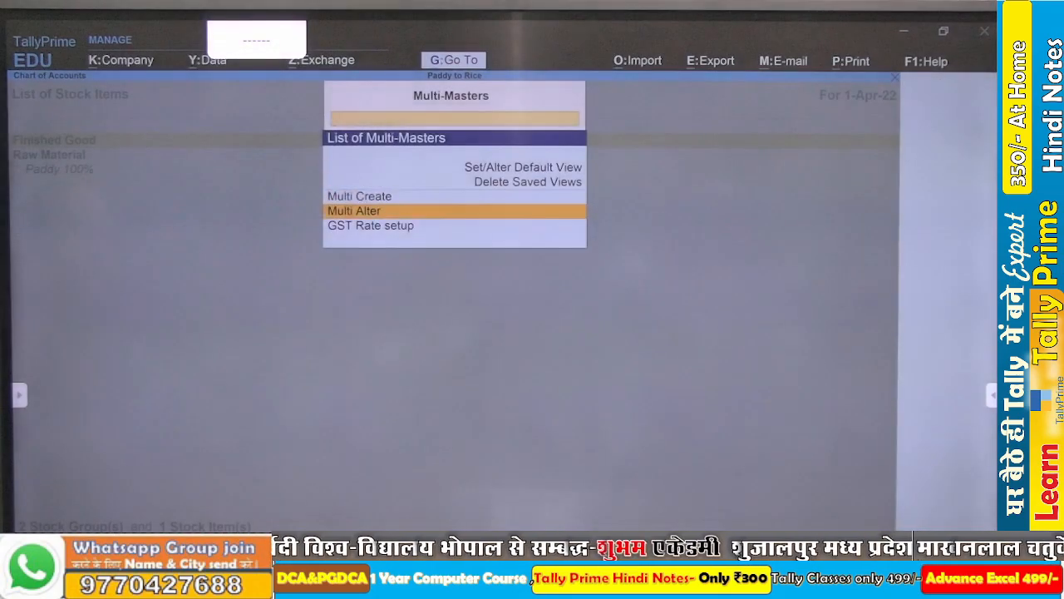
{"action": "key", "text": "Up"}
{"action": "key", "text": "Return"}
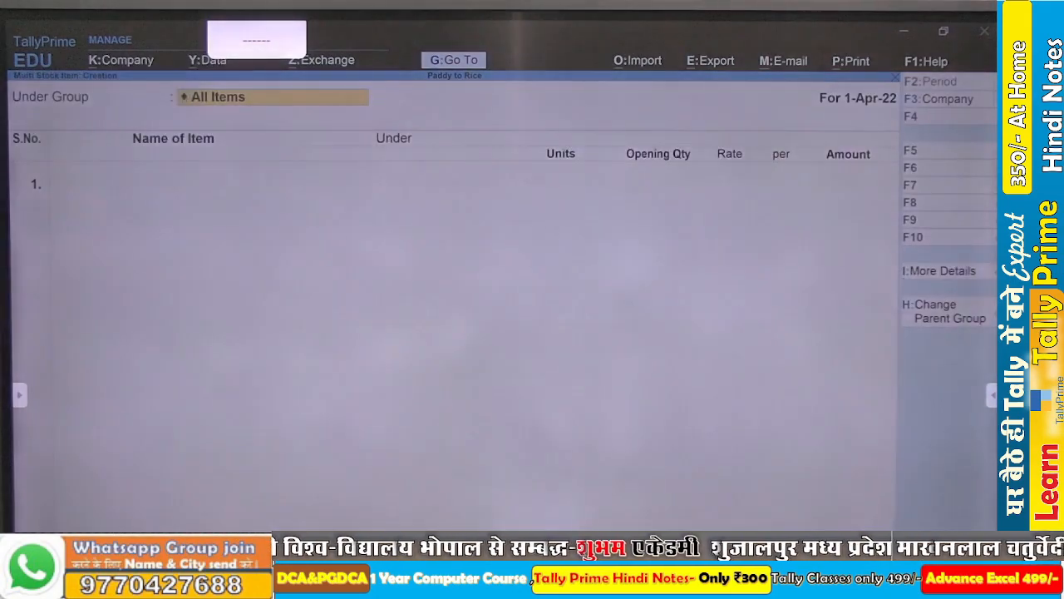
{"action": "type", "text": "Fi"}
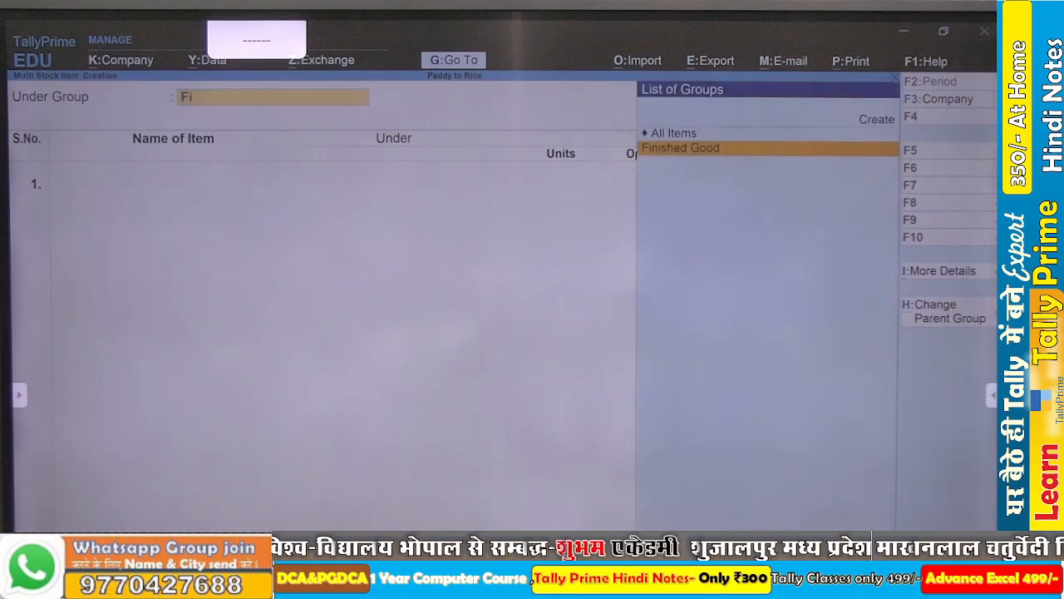
{"action": "key", "text": "Return"}
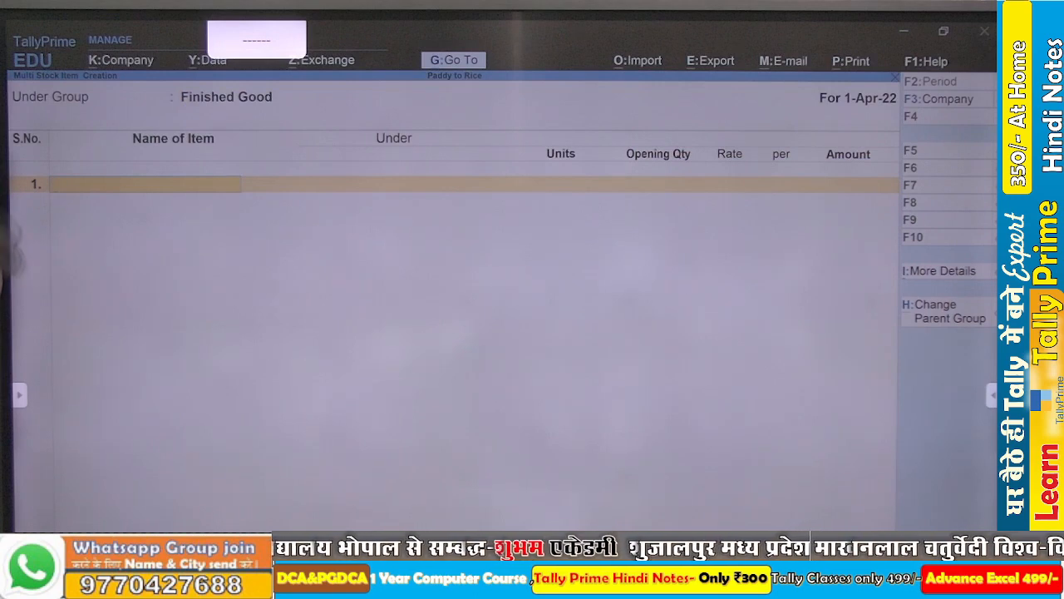
- Add Whole Rice as the first stock item, with KG as its unit and no opening quantity
{"action": "type", "text": "Wh"}
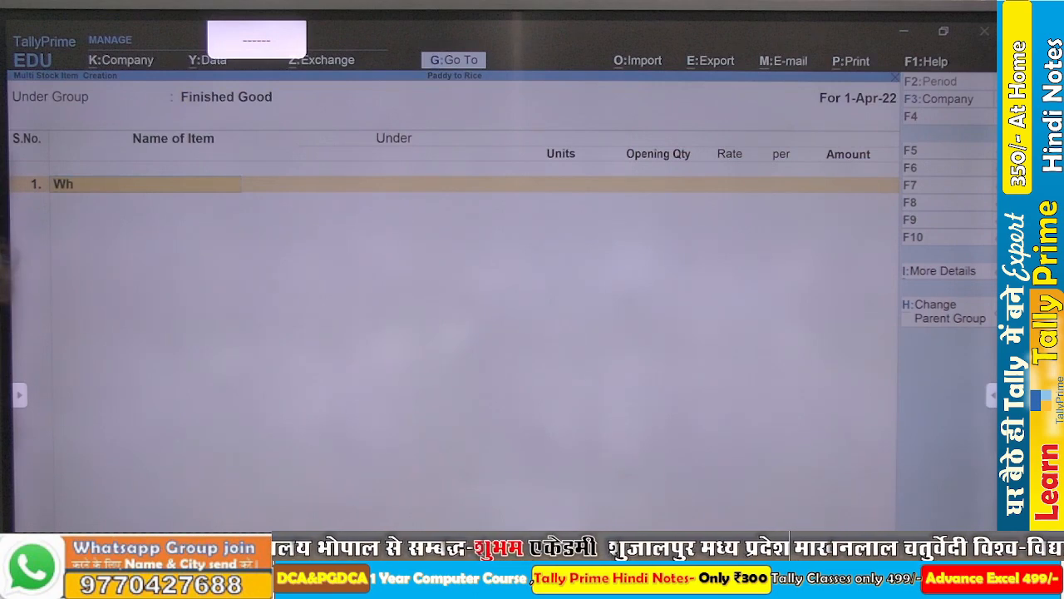
{"action": "type", "text": "ole"}
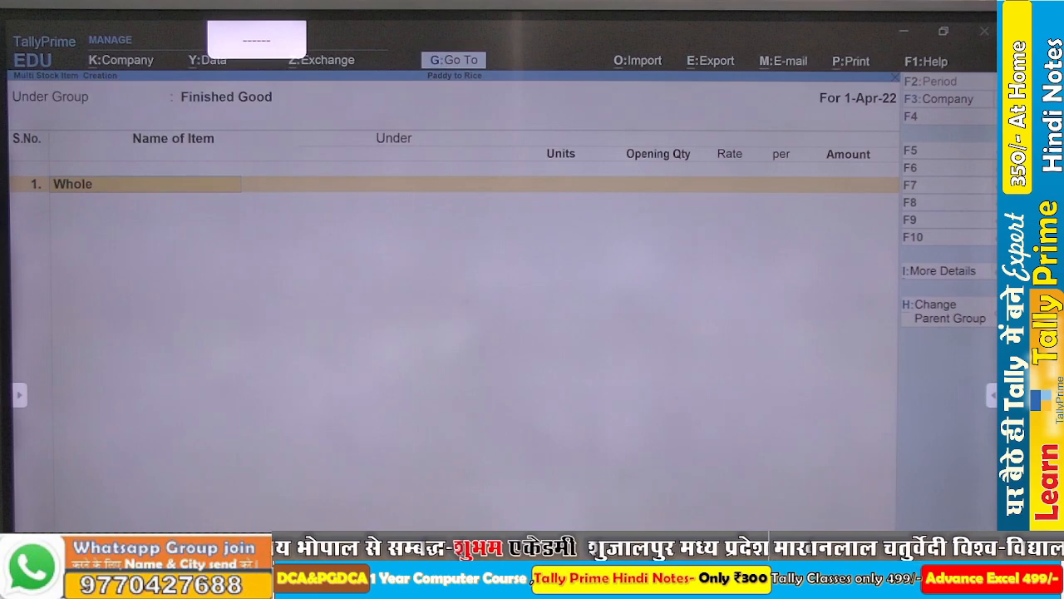
{"action": "type", "text": " Rice"}
{"action": "key", "text": "Return"}
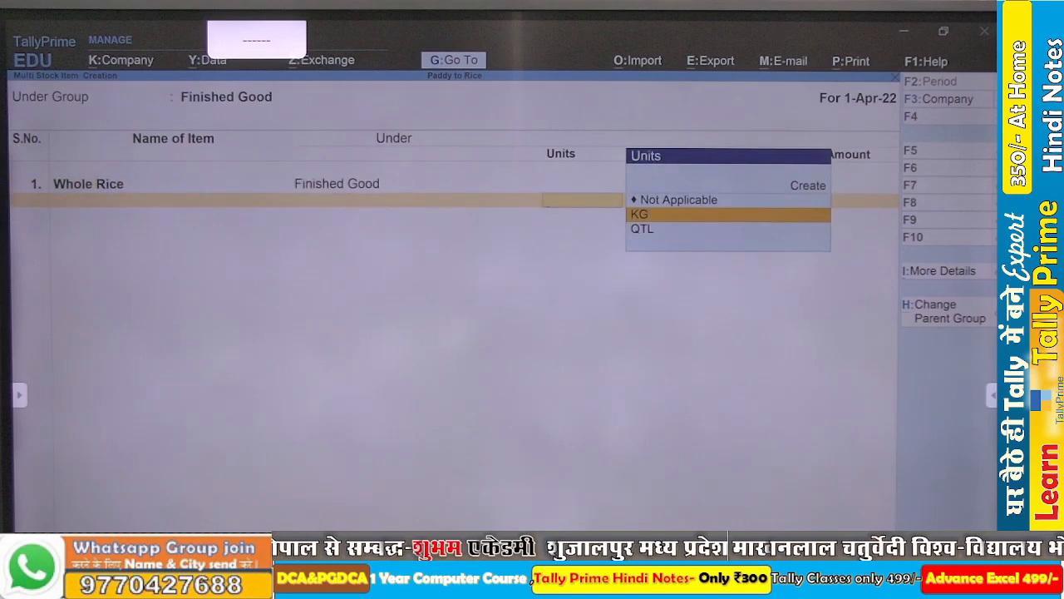
{"action": "key", "text": "Return"}
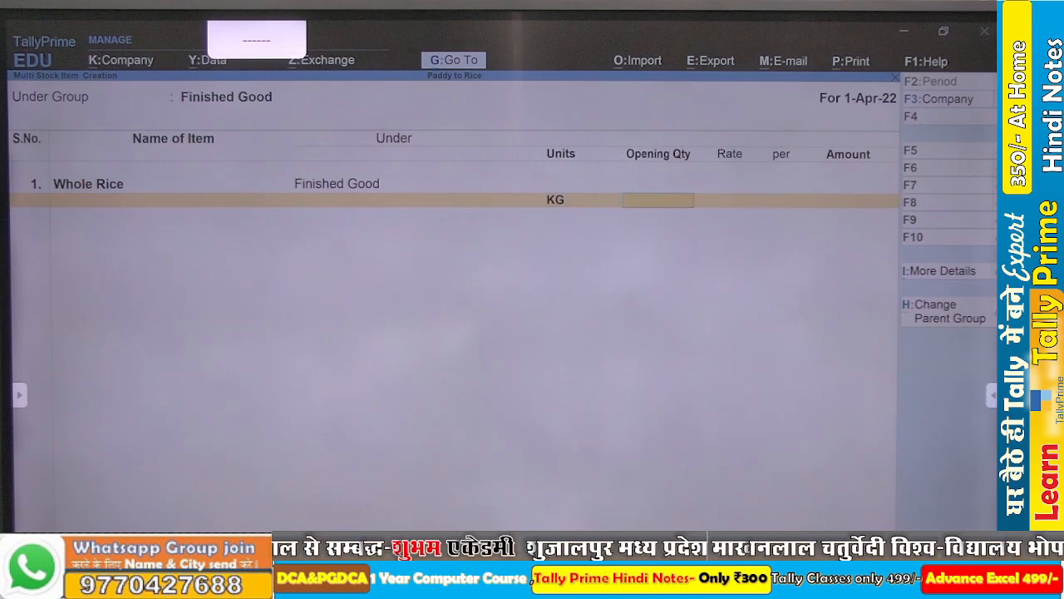
{"action": "key", "text": "Return"}
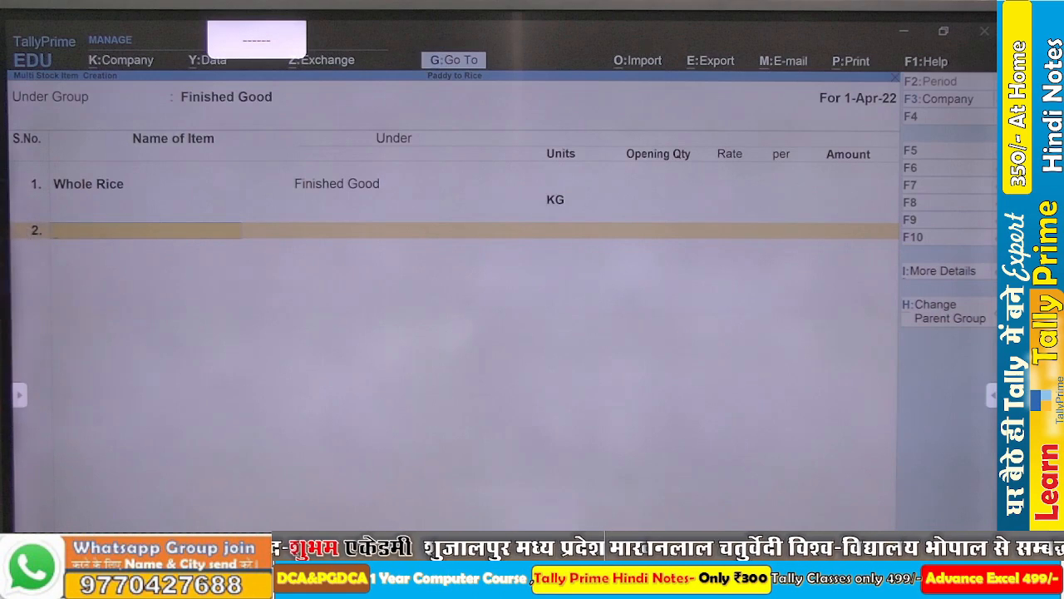
- Add Broken Rice as the second stock item, with KG as its unit and no opening quantity
{"action": "type", "text": "Broke"}
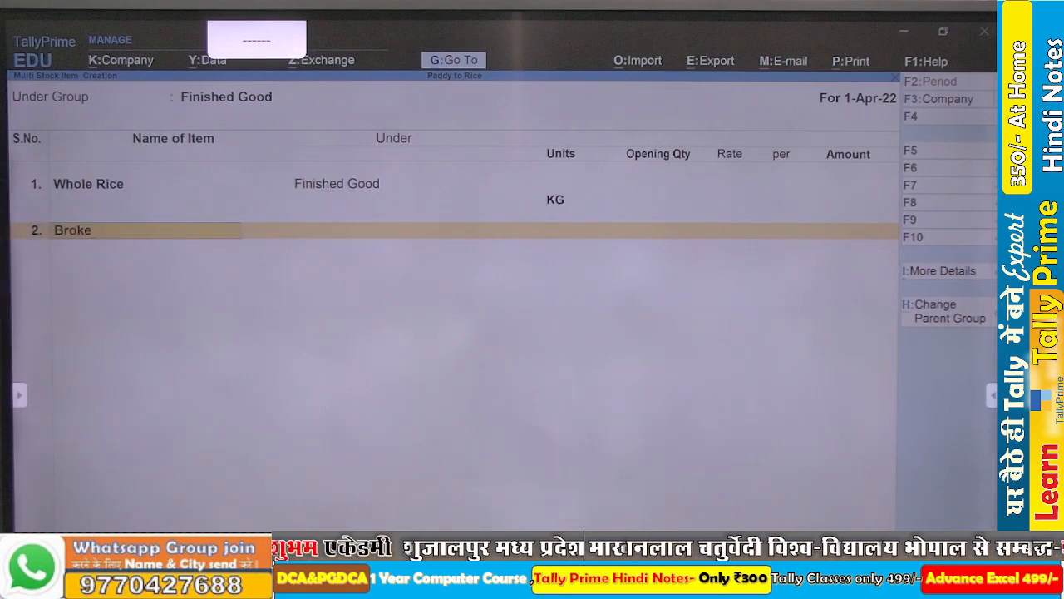
{"action": "type", "text": "n"}
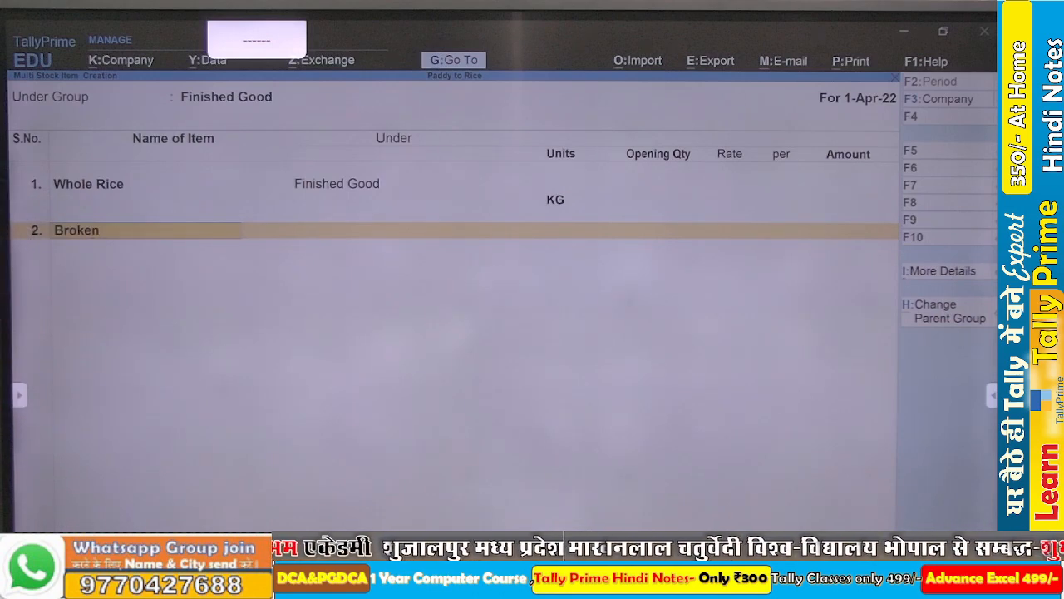
{"action": "type", "text": " Rice"}
{"action": "key", "text": "Return"}
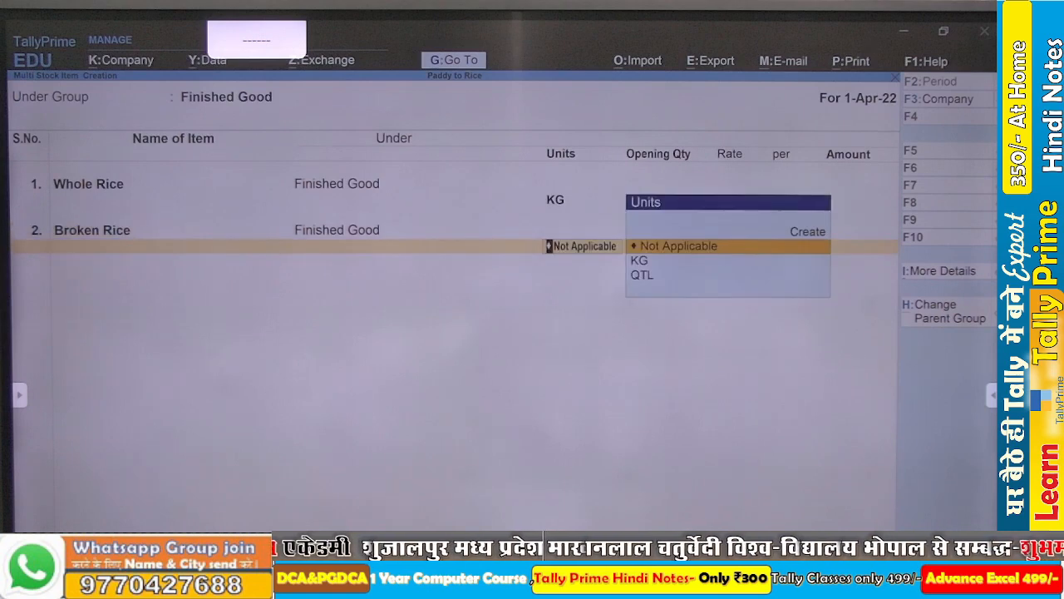
{"action": "key", "text": "Down"}
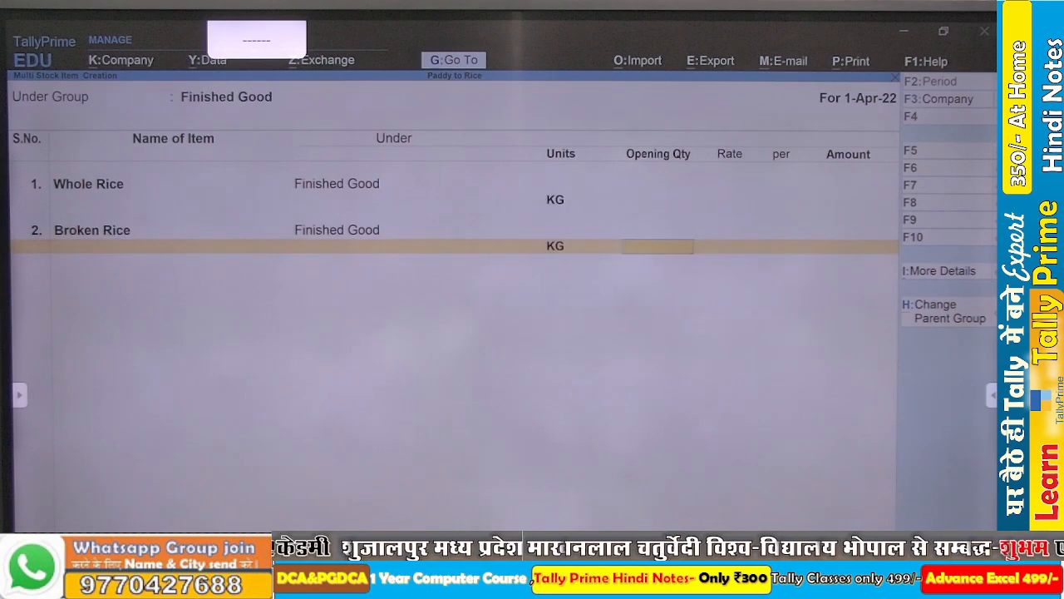
{"action": "key", "text": "Return"}
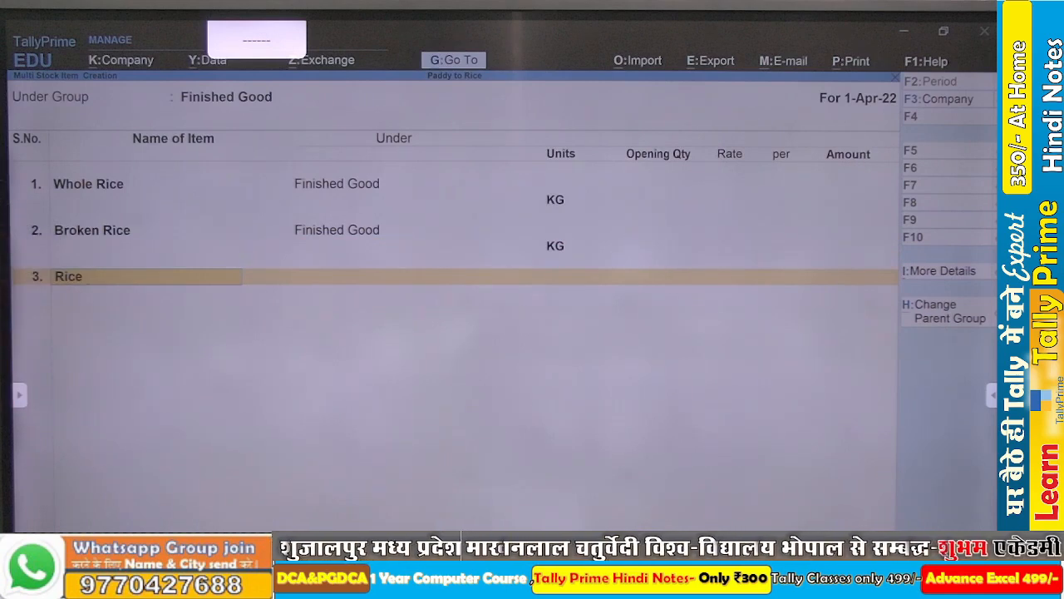
- Add Rice Bran as the third stock item, with KG as its unit and no opening quantity
{"action": "key", "text": "Return"}
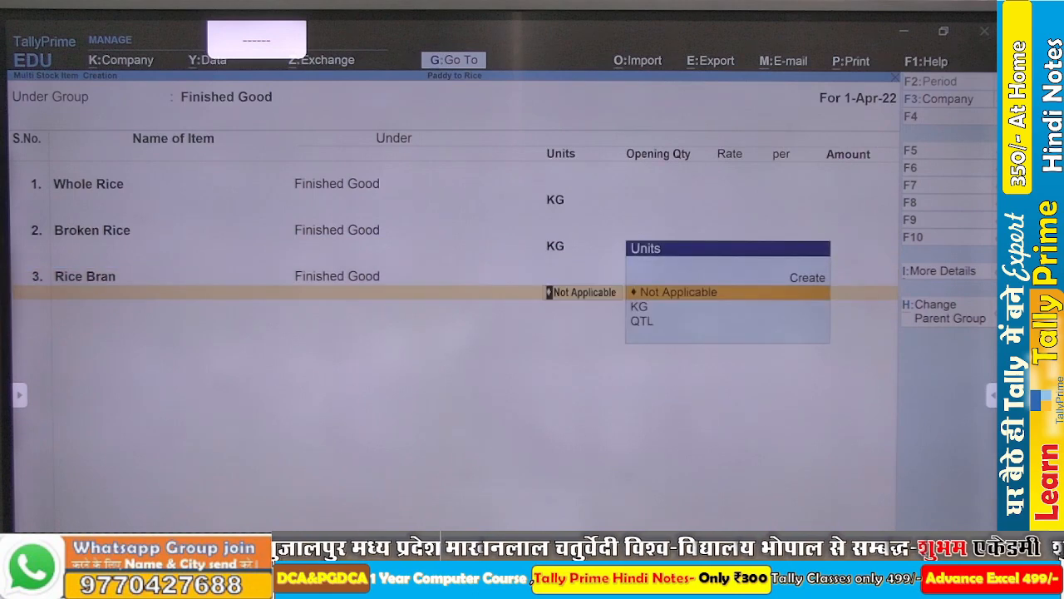
{"action": "key", "text": "Down"}
{"action": "key", "text": "Return"}
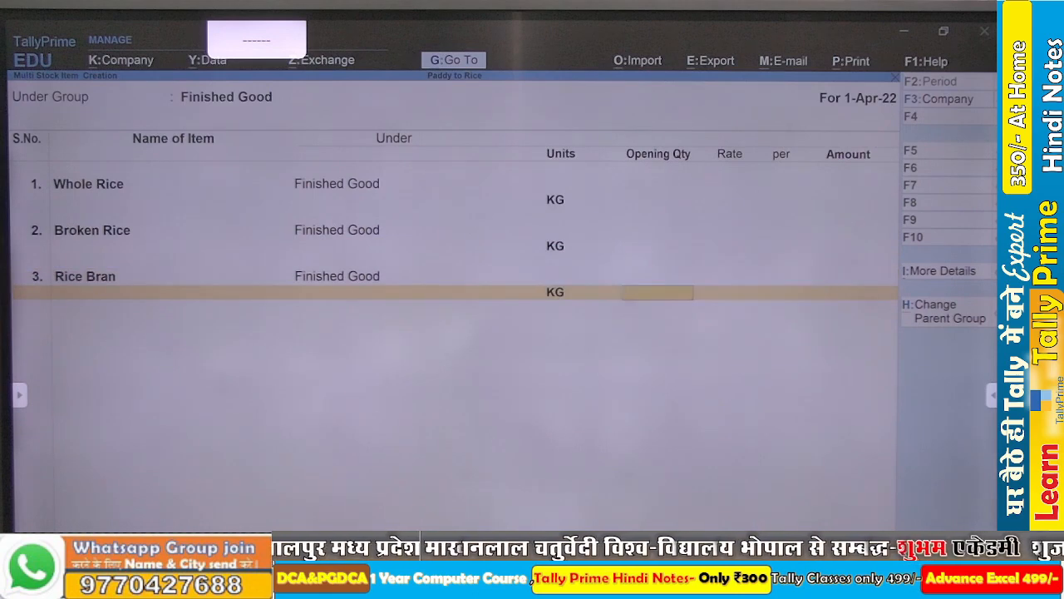
{"action": "key", "text": "Return"}
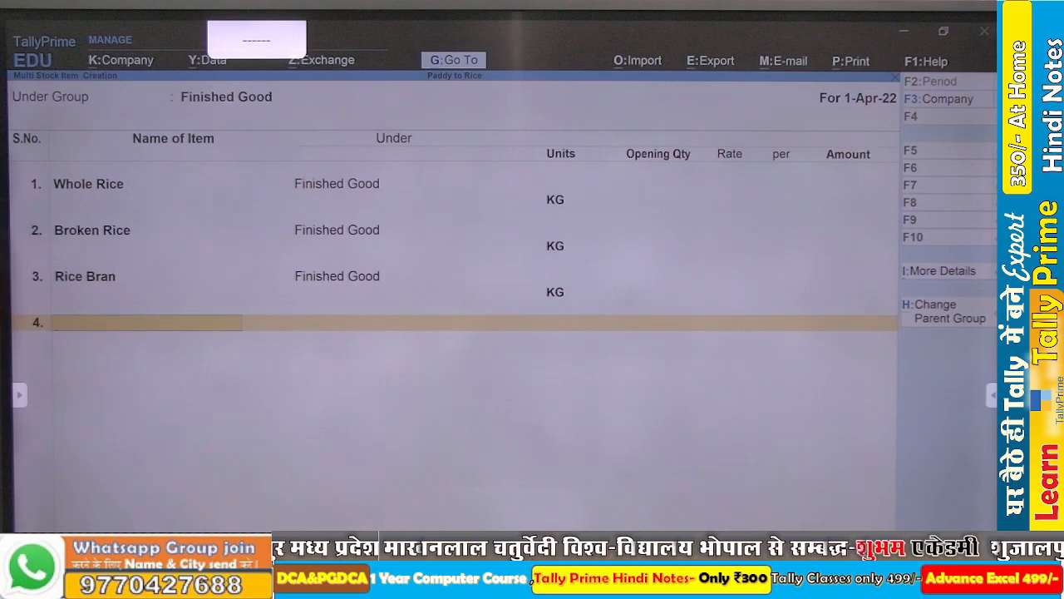
- Add Blue /color Rice as the fourth stock item, with KG as its unit and no opening quantity
{"action": "type", "text": "Blu"}
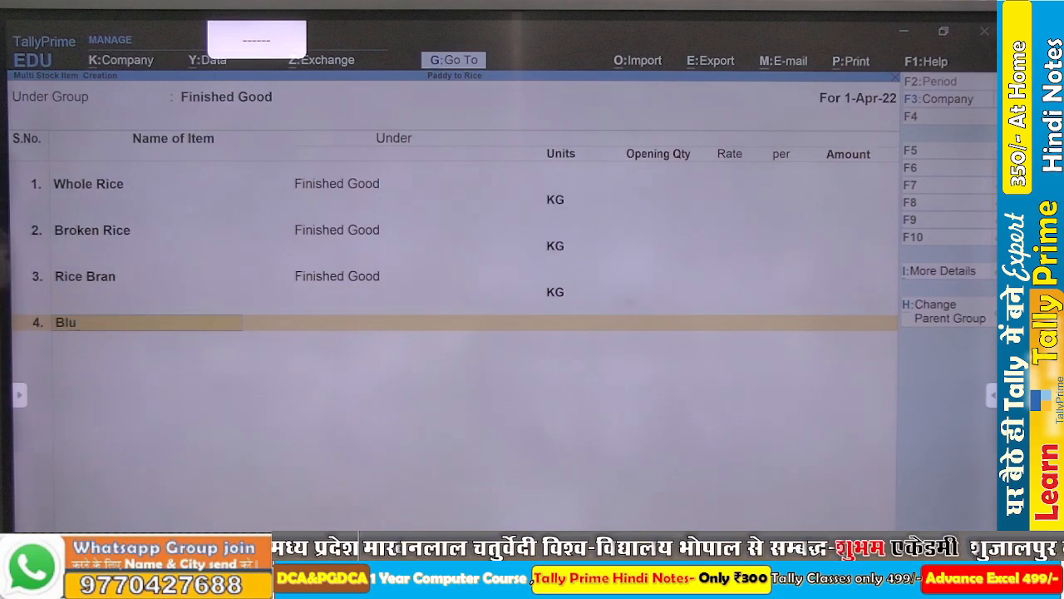
{"action": "type", "text": "e /color"}
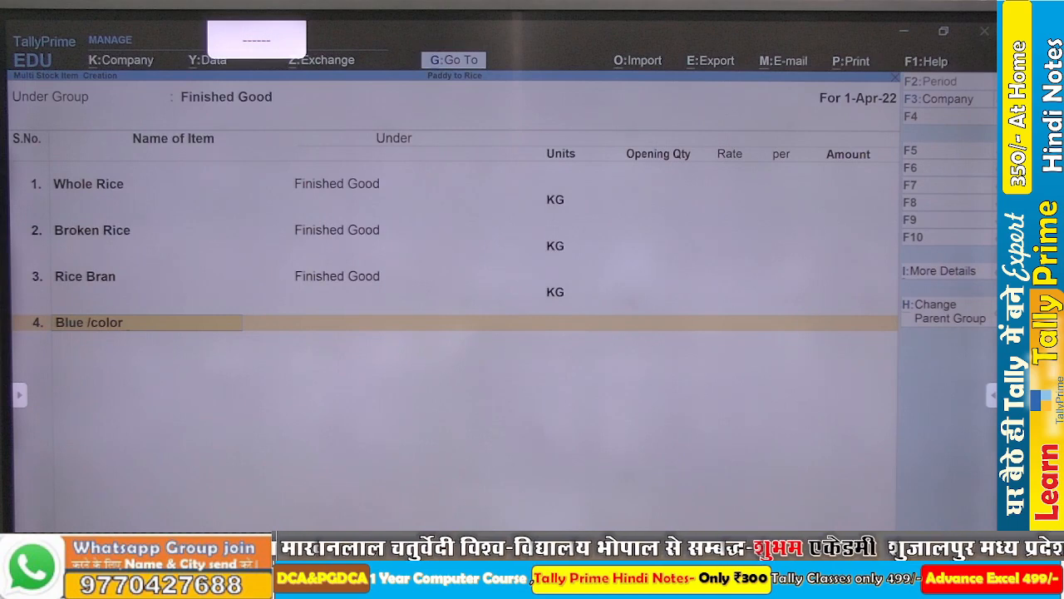
{"action": "type", "text": "Rice"}
{"action": "key", "text": "Return"}
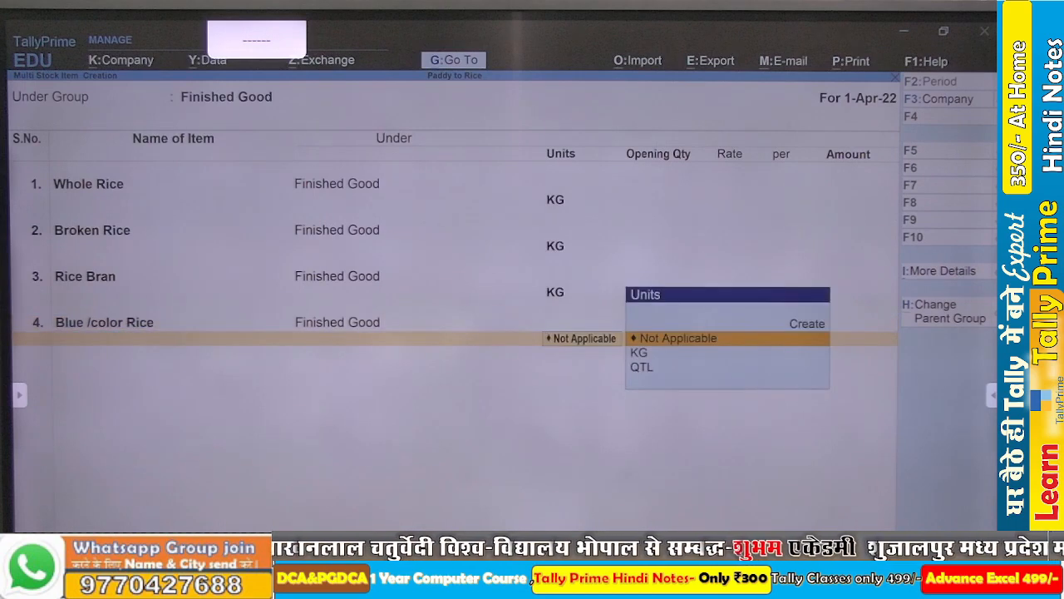
{"action": "key", "text": "Down"}
{"action": "key", "text": "Return"}
{"action": "key", "text": "Return"}
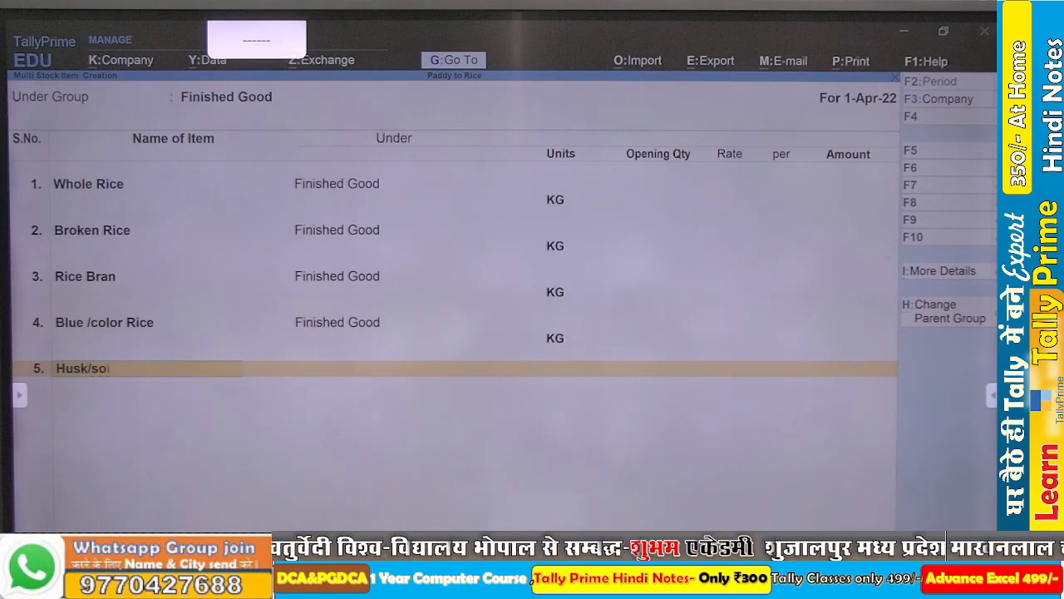
- Add Husk/soil as the fifth stock item, with KG as its unit and no opening quantity
{"action": "key", "text": "Return"}
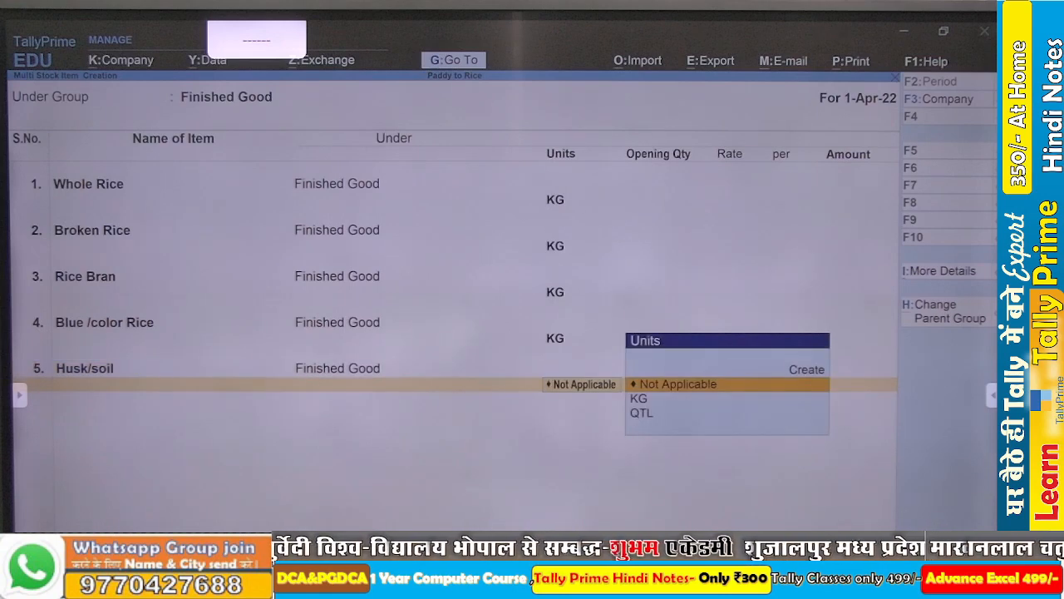
{"action": "key", "text": "Down"}
{"action": "key", "text": "Return"}
{"action": "key", "text": "Return"}
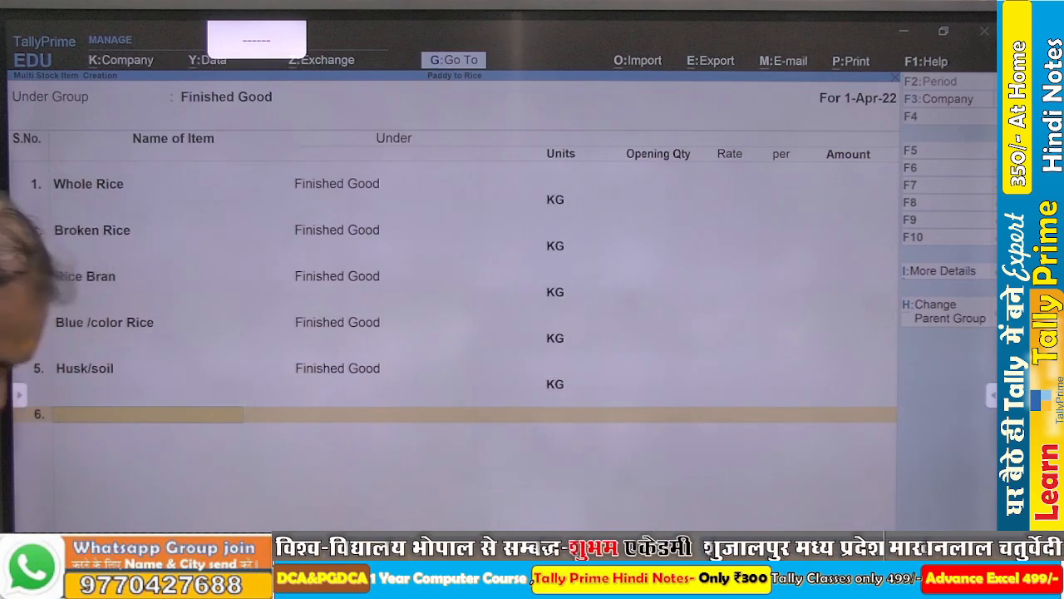
- Add Wastag as the sixth stock item with KG as its unit, and save the list of finished good items
{"action": "type", "text": "Wastag"}
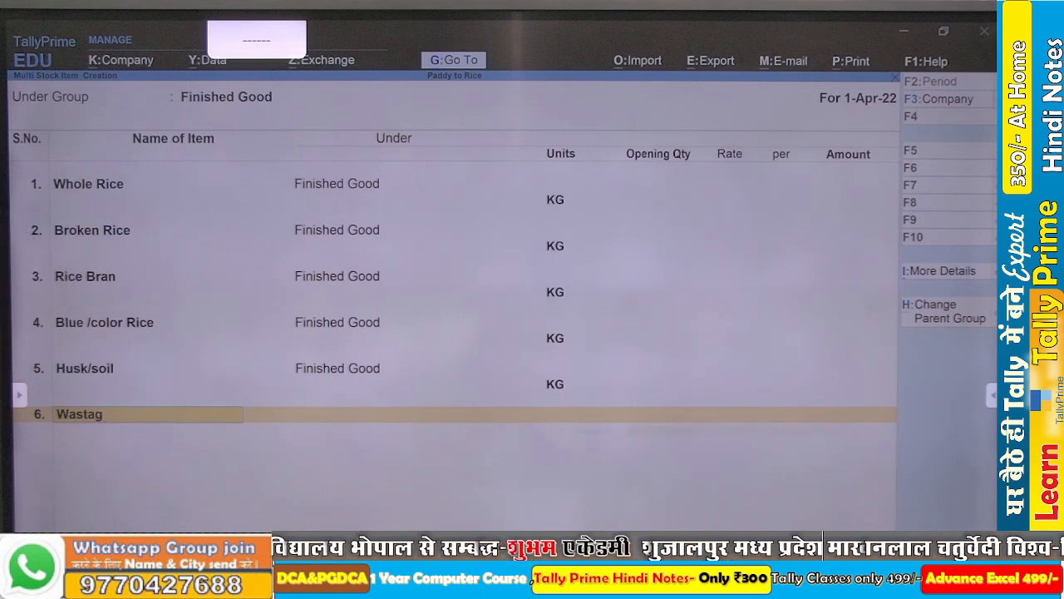
{"action": "key", "text": "Return"}
{"action": "key", "text": "Return"}
{"action": "key", "text": "Down"}
{"action": "key", "text": "Return"}
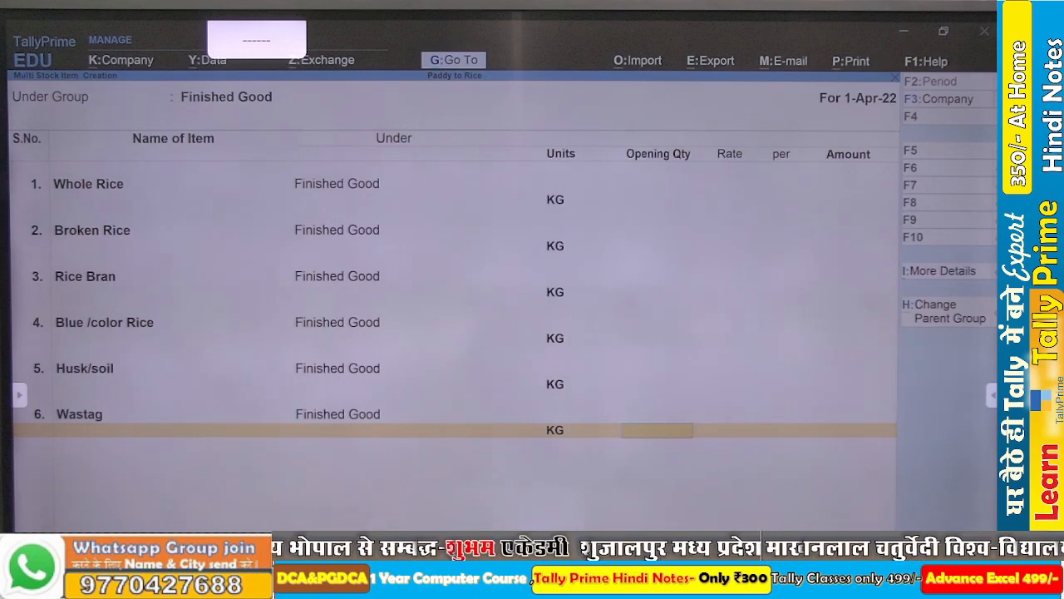
{"action": "key", "text": "ctrl"}
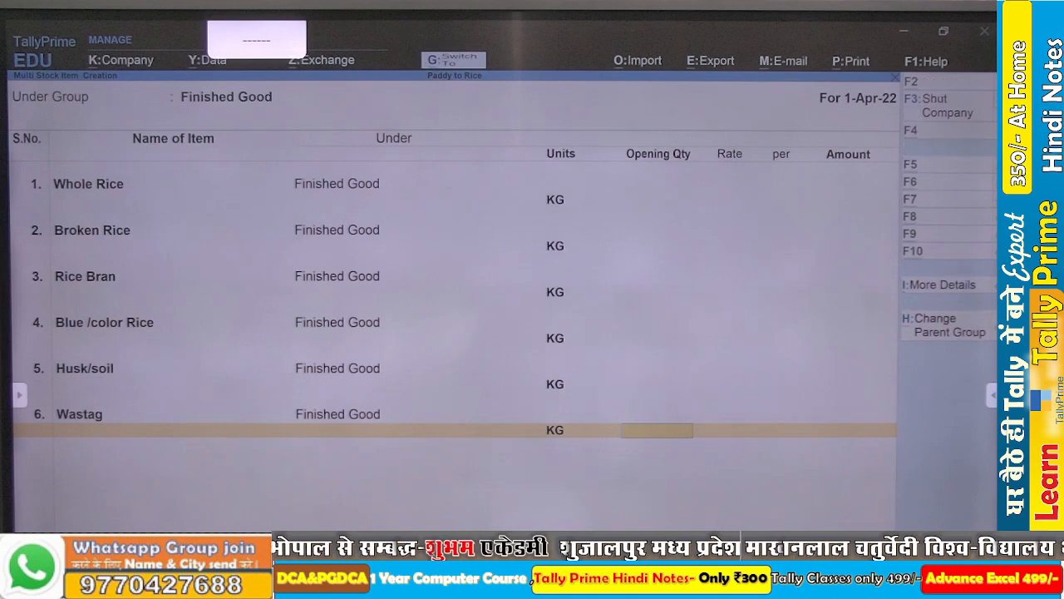
{"action": "key", "text": "ctrl+a"}
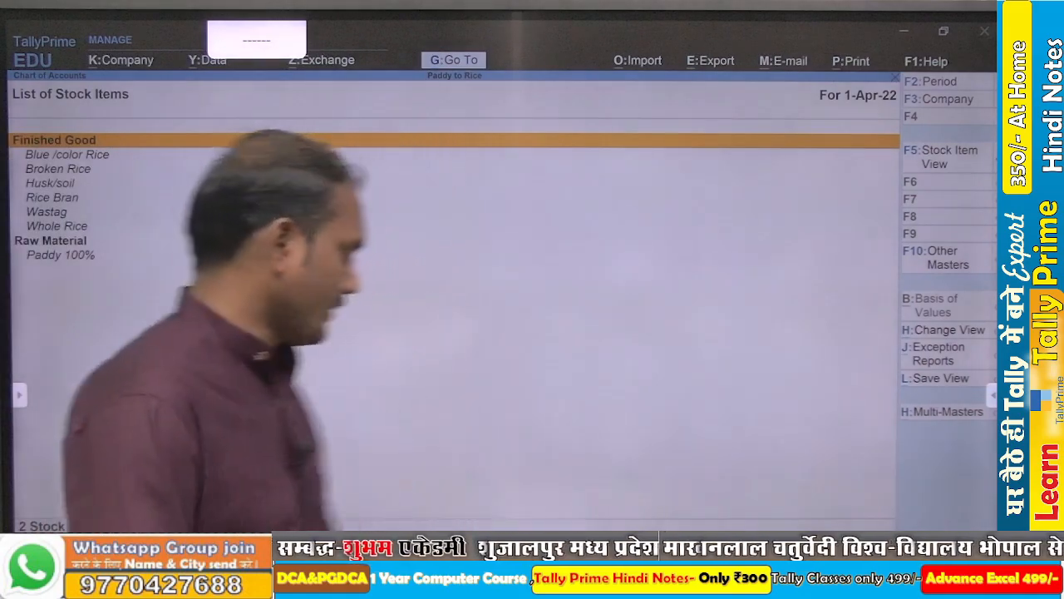
- Switch to the PowerPoint process chart to review the planned groups, items and BOM, and return to TallyPrime
{"action": "key", "text": "alt+Tab"}
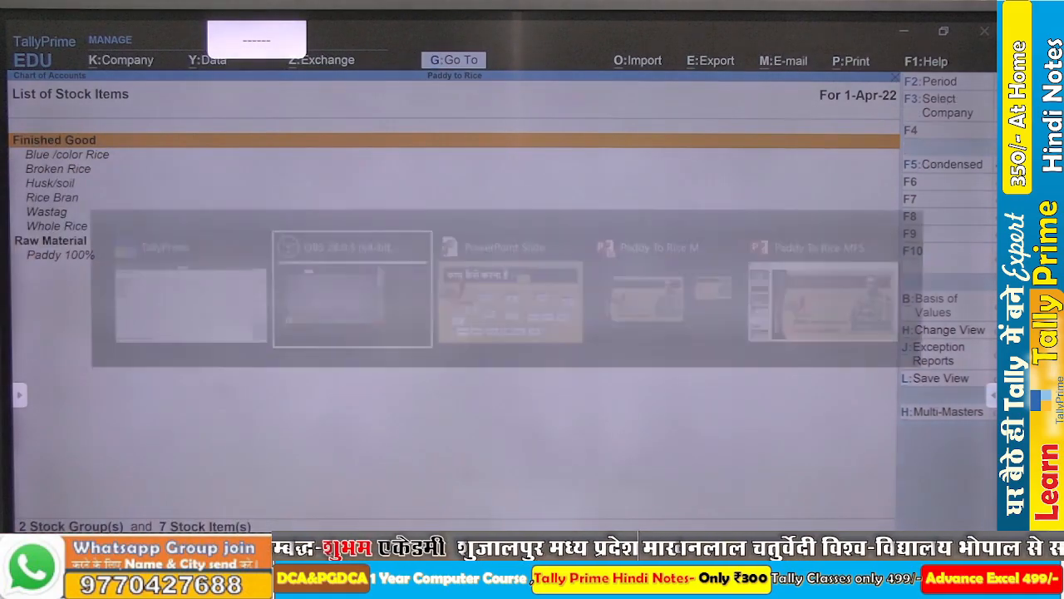
{"action": "key", "text": "alt+Tab"}
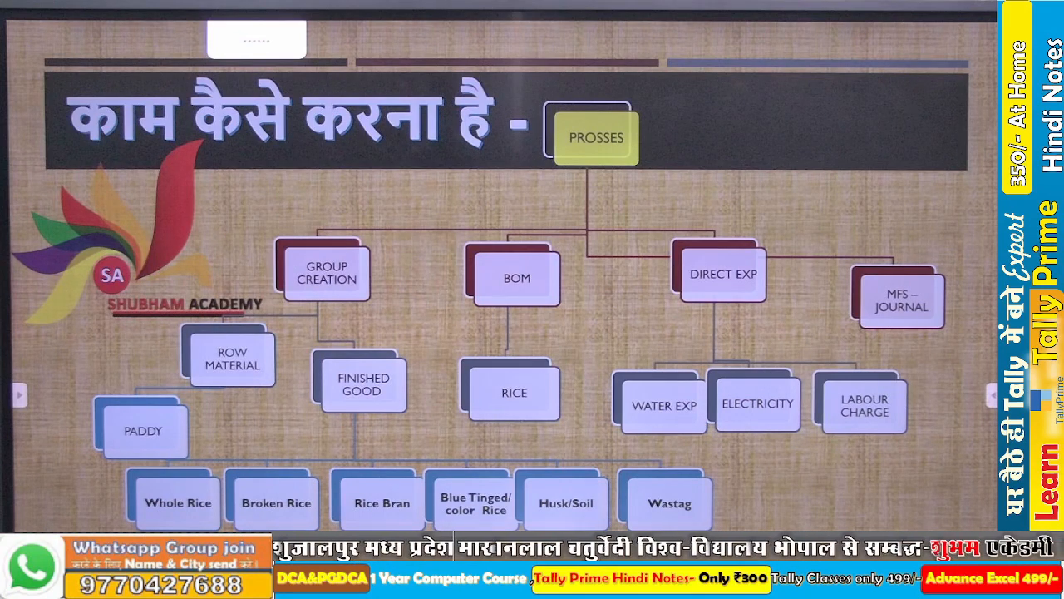
{"action": "key", "text": "alt+Tab"}
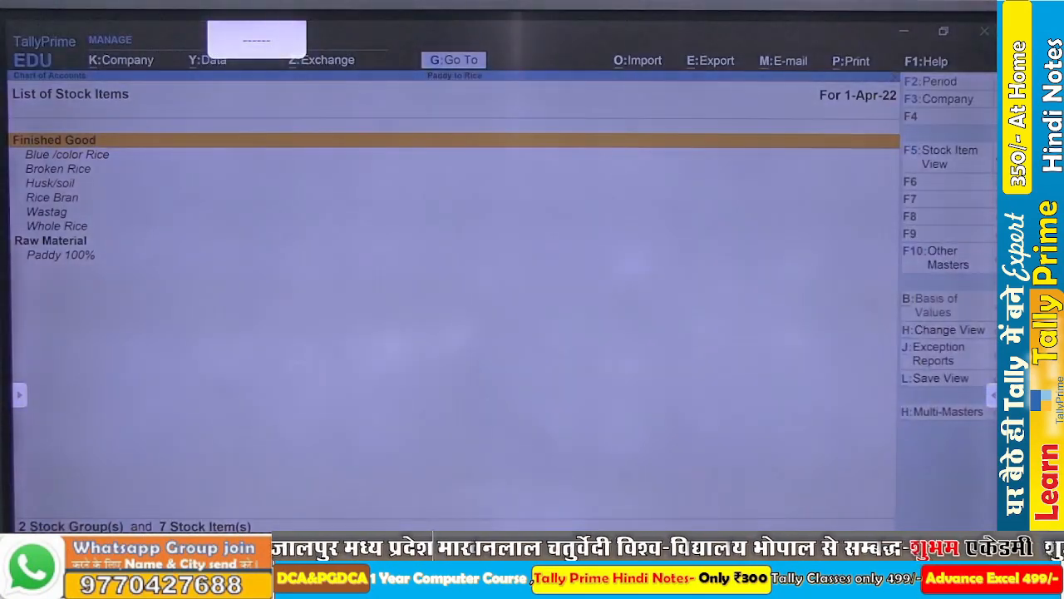
- Leave the stock item list and start creating a single new stock item named Shri Rice
{"action": "key", "text": "Escape"}
{"action": "key", "text": "Escape"}
{"action": "key", "text": "Up"}
{"action": "key", "text": "Up"}
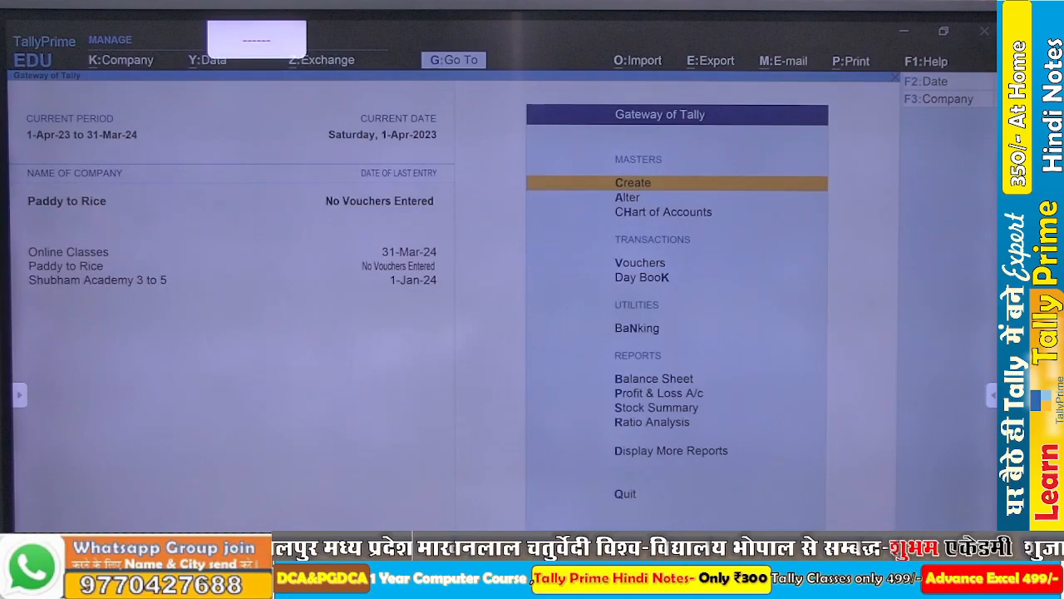
{"action": "key", "text": "Return"}
{"action": "key", "text": "Down"}
{"action": "key", "text": "Down"}
{"action": "key", "text": "Down"}
{"action": "key", "text": "Down"}
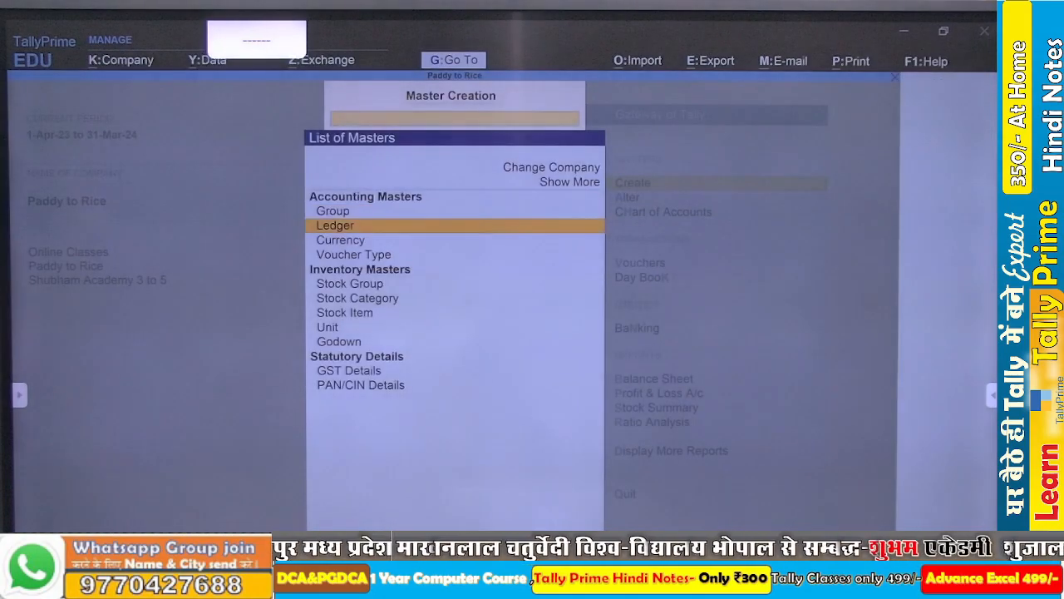
{"action": "key", "text": "Down"}
{"action": "key", "text": "Down"}
{"action": "key", "text": "Down"}
{"action": "key", "text": "Return"}
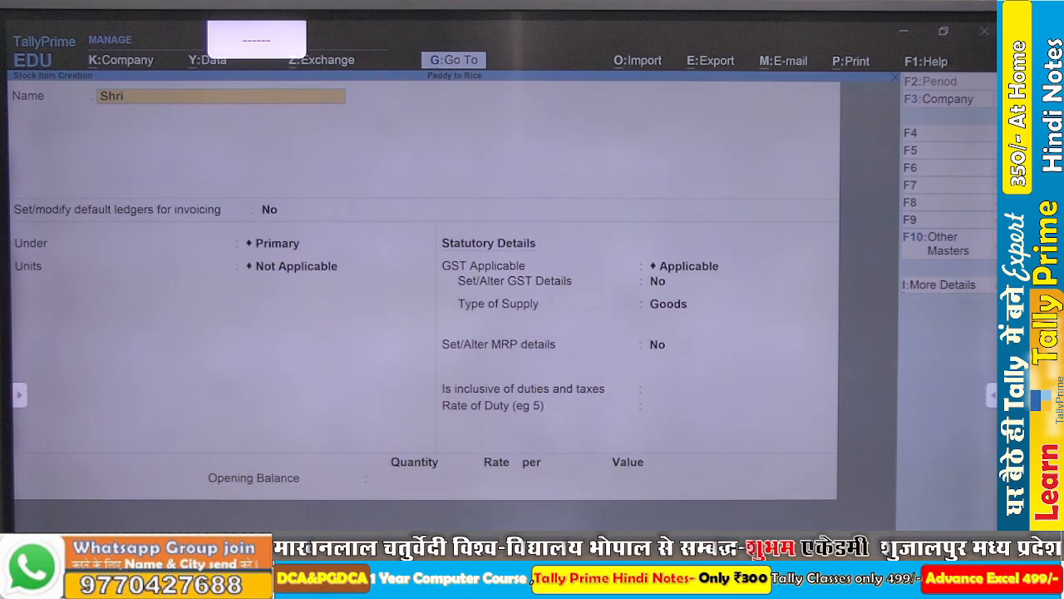
{"action": "type", "text": "e"}
{"action": "key", "text": "Return"}
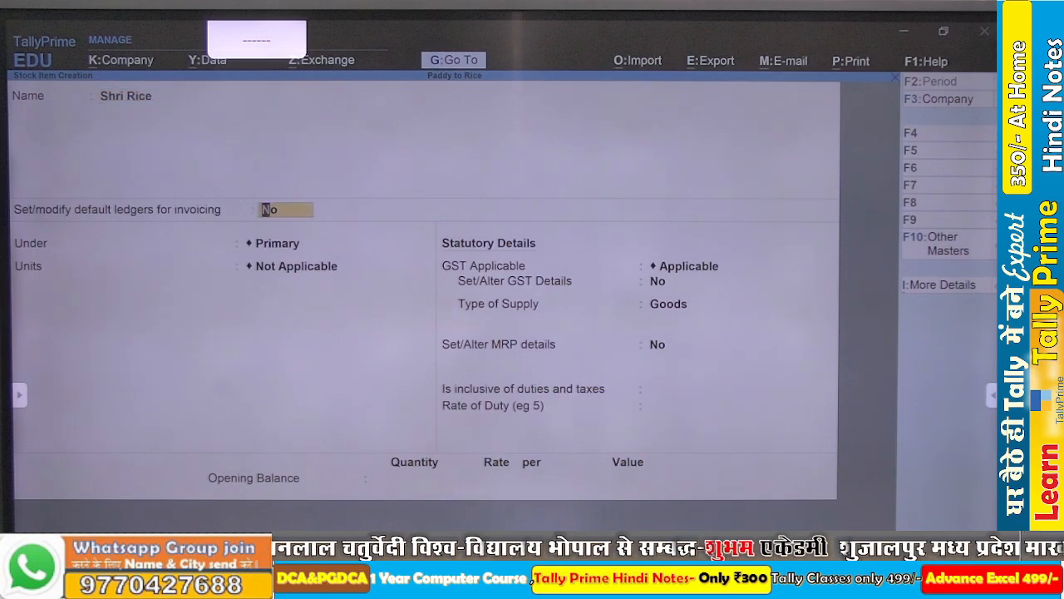
- Place Shri Rice under the Finished Good group with KG as its unit, leaving default ledgers for invoicing at No
{"action": "key", "text": "Return"}
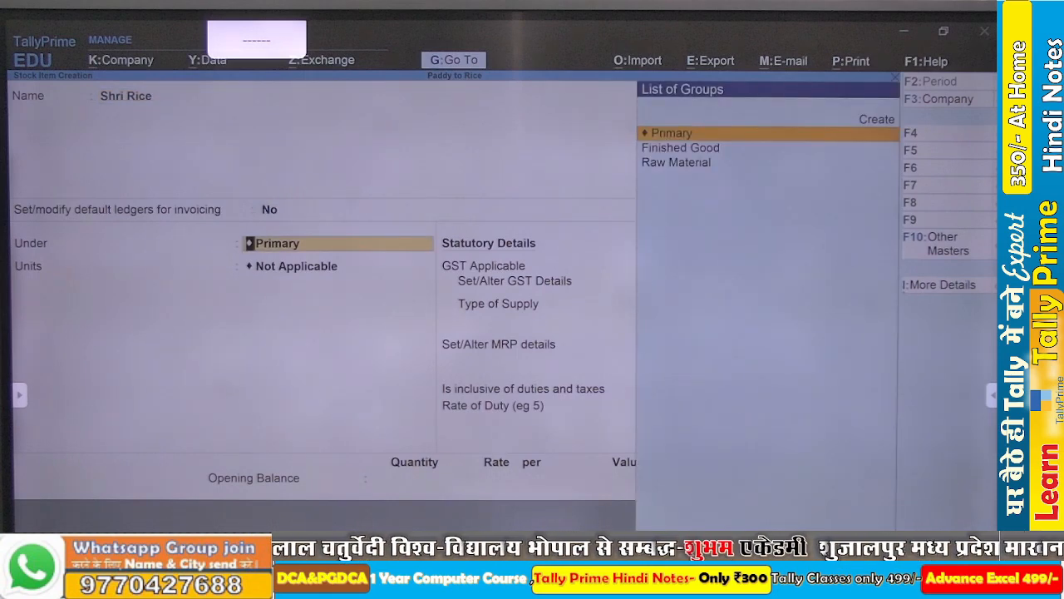
{"action": "key", "text": "Down"}
{"action": "key", "text": "Return"}
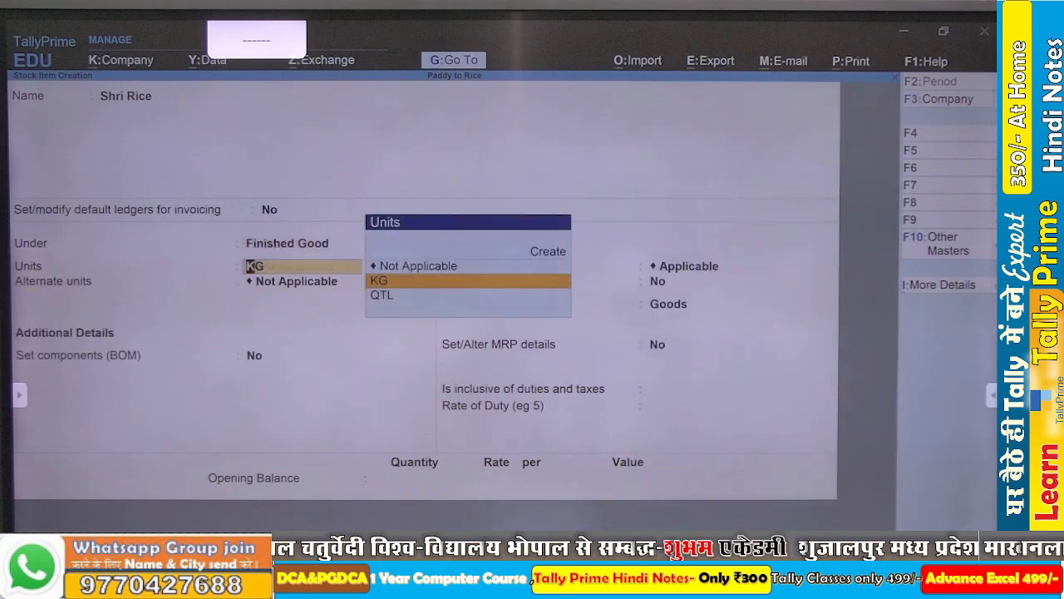
{"action": "key", "text": "Return"}
- Set QTL as the alternate unit of Shri Rice, with 1 QTL equal to 100 KG
{"action": "key", "text": "Down"}
{"action": "key", "text": "Down"}
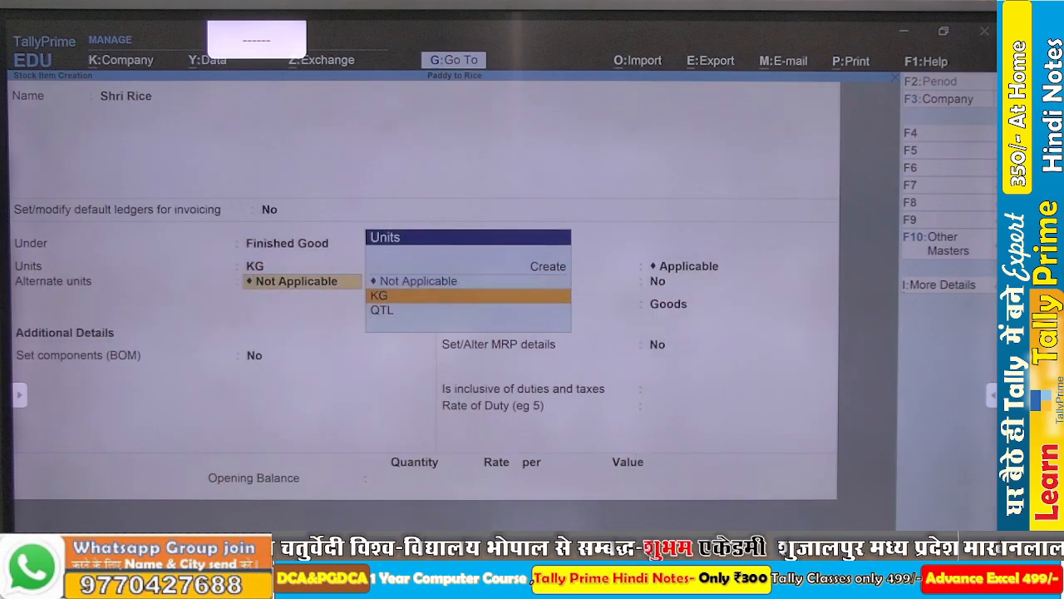
{"action": "key", "text": "Return"}
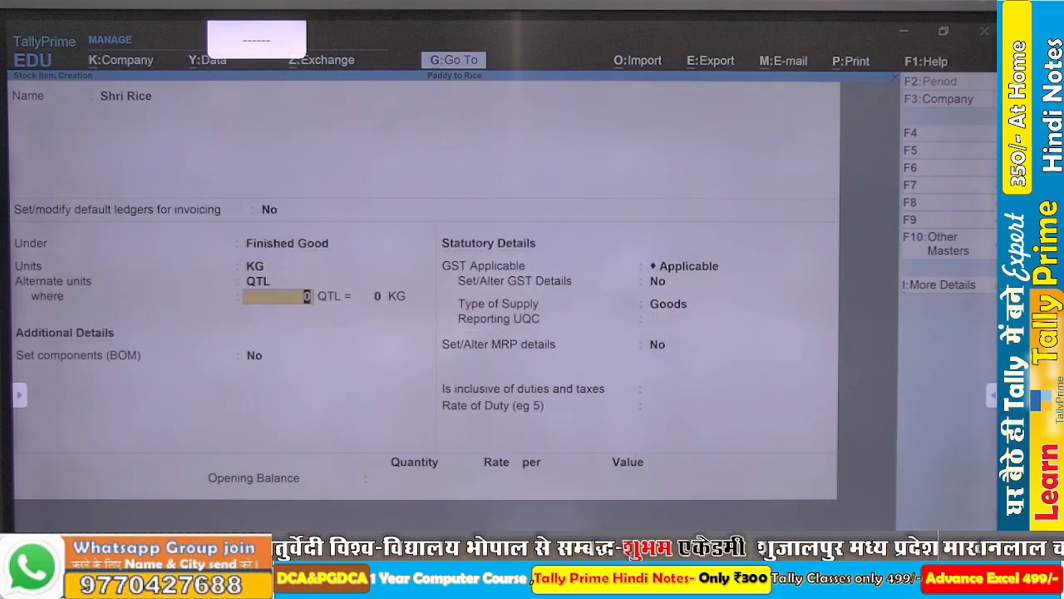
{"action": "type", "text": "1"}
{"action": "key", "text": "Return"}
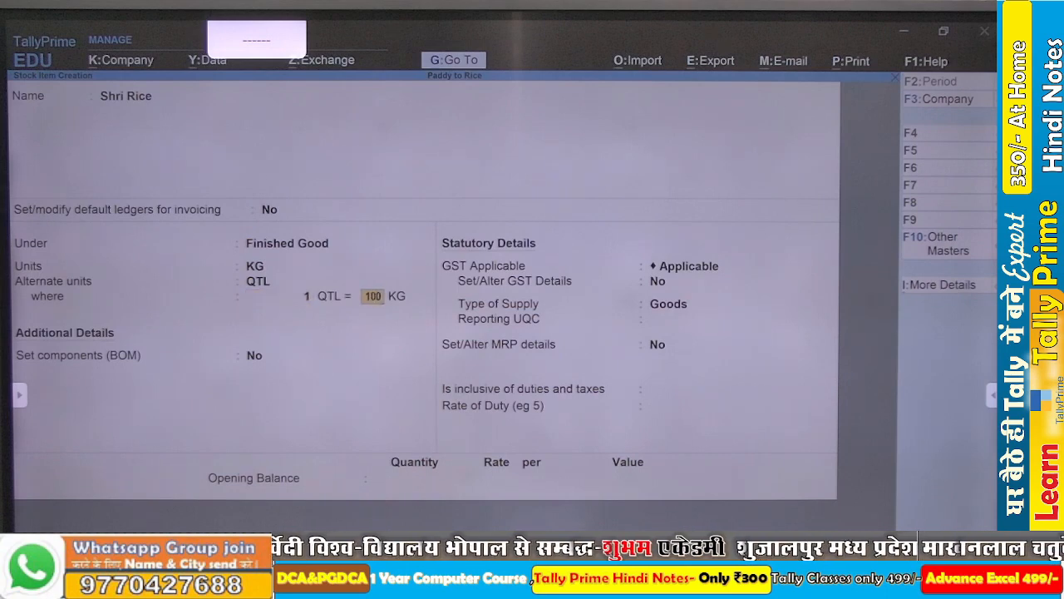
{"action": "key", "text": "Return"}
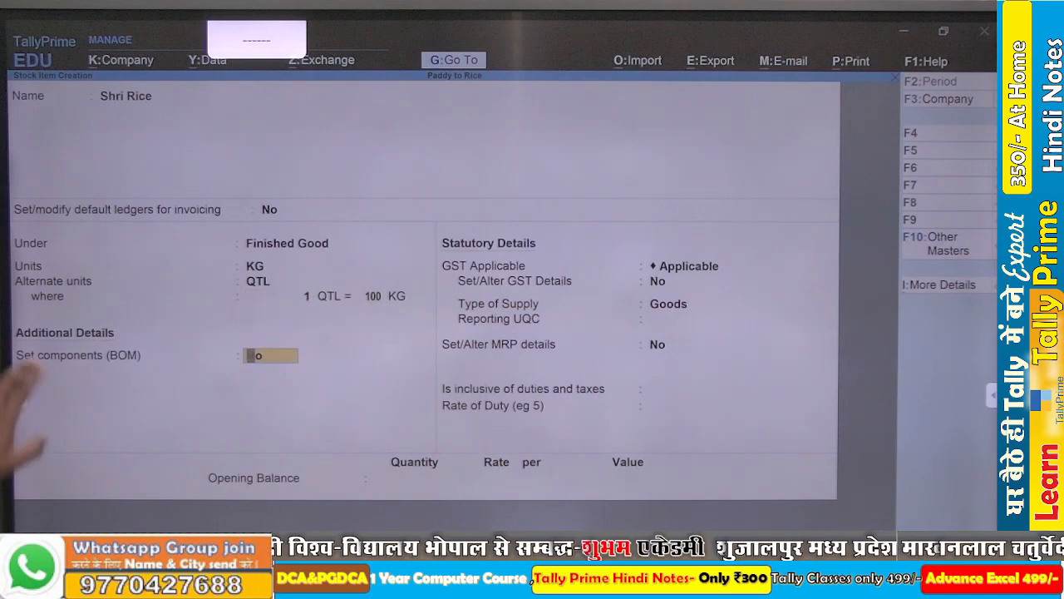
- Check the Set Components List (Bill of Materials) option in the stock item configuration and accept the settings
{"action": "key", "text": "F12"}
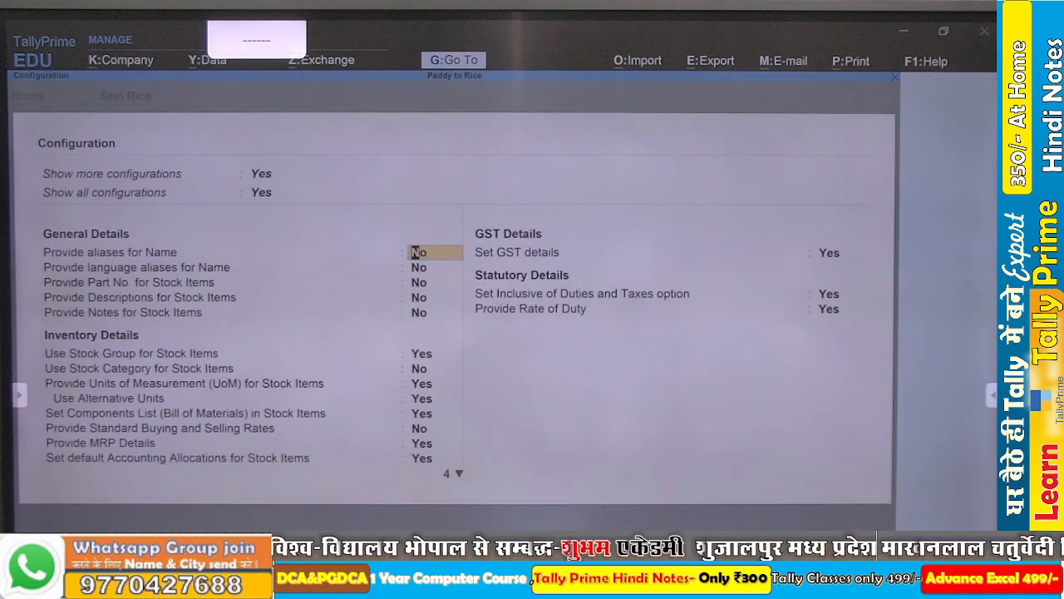
{"action": "key", "text": "Down"}
{"action": "key", "text": "Down"}
{"action": "key", "text": "Down"}
{"action": "key", "text": "Down"}
{"action": "key", "text": "Down"}
{"action": "key", "text": "Down"}
{"action": "key", "text": "Down"}
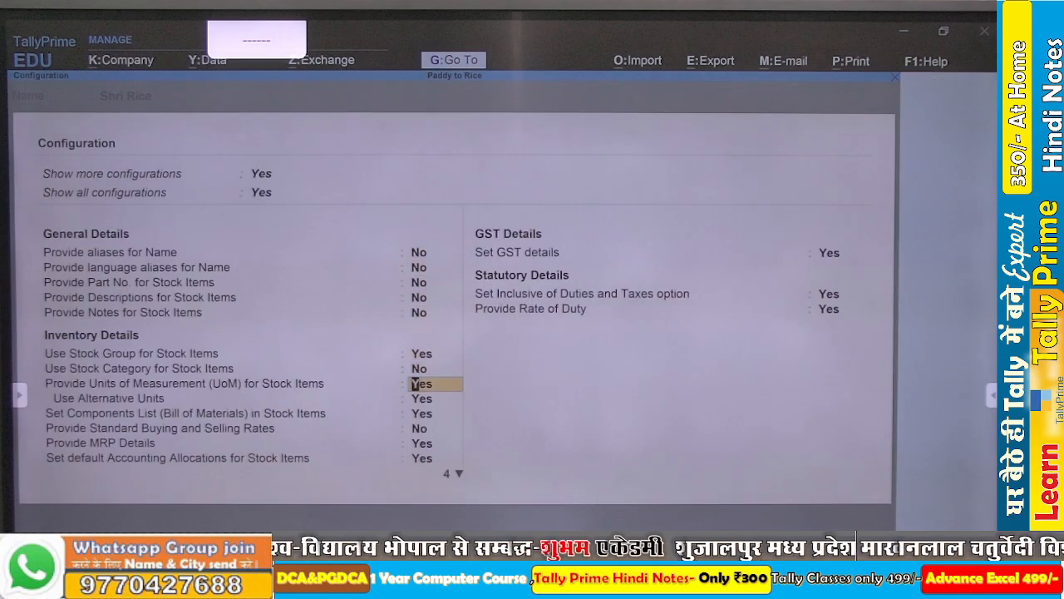
{"action": "key", "text": "Down"}
{"action": "key", "text": "Down"}
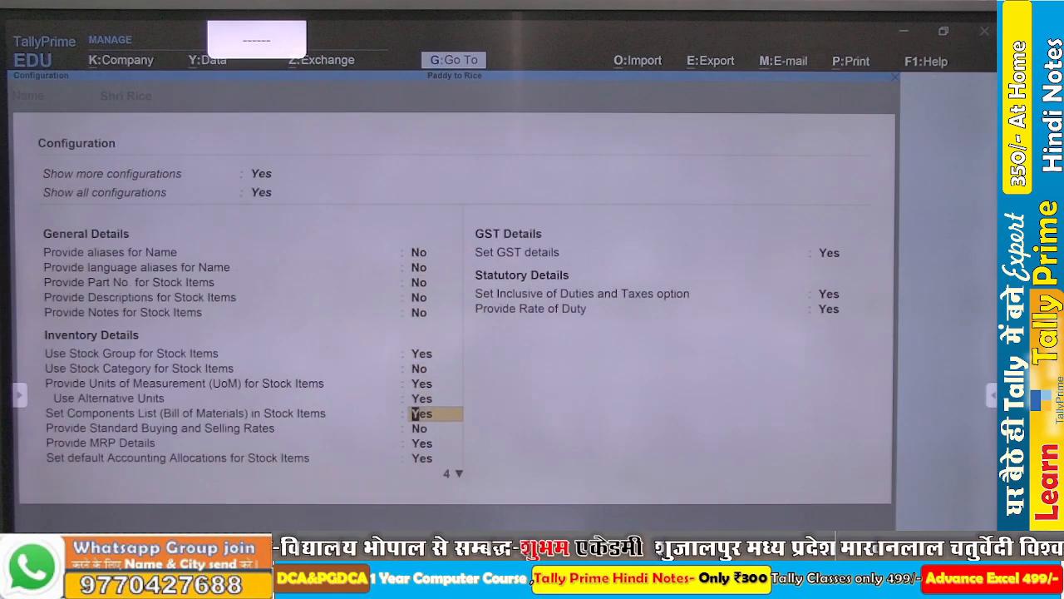
{"action": "key", "text": "ctrl+a"}
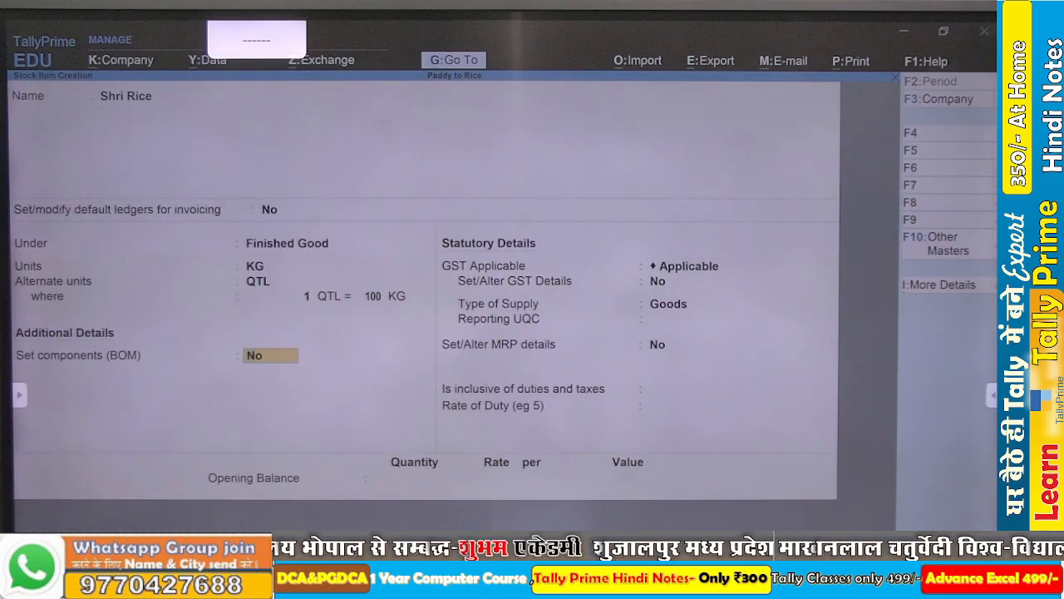
- Enable components (BOM) for Shri Rice and create a BOM named Rice with 55 KG as its unit of manufacture
{"action": "key", "text": "Return"}
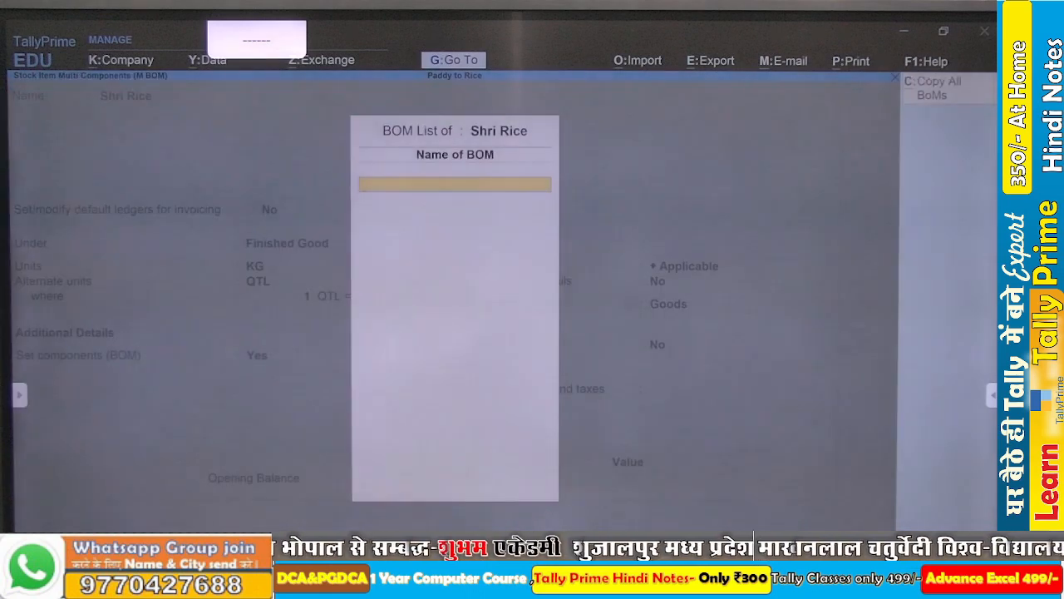
{"action": "key", "text": "Return"}
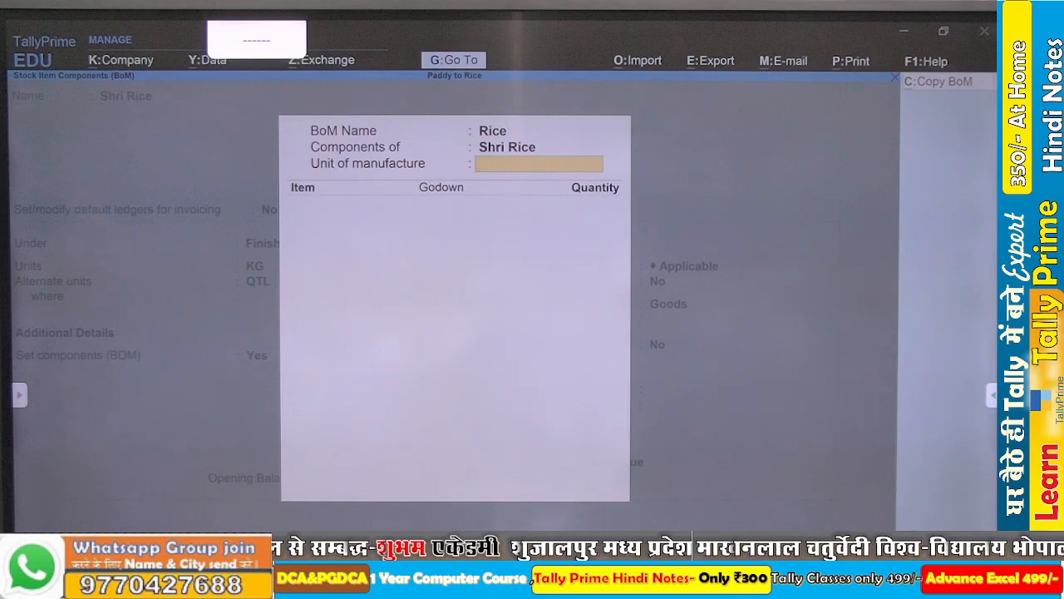
{"action": "type", "text": "55"}
{"action": "key", "text": "Return"}
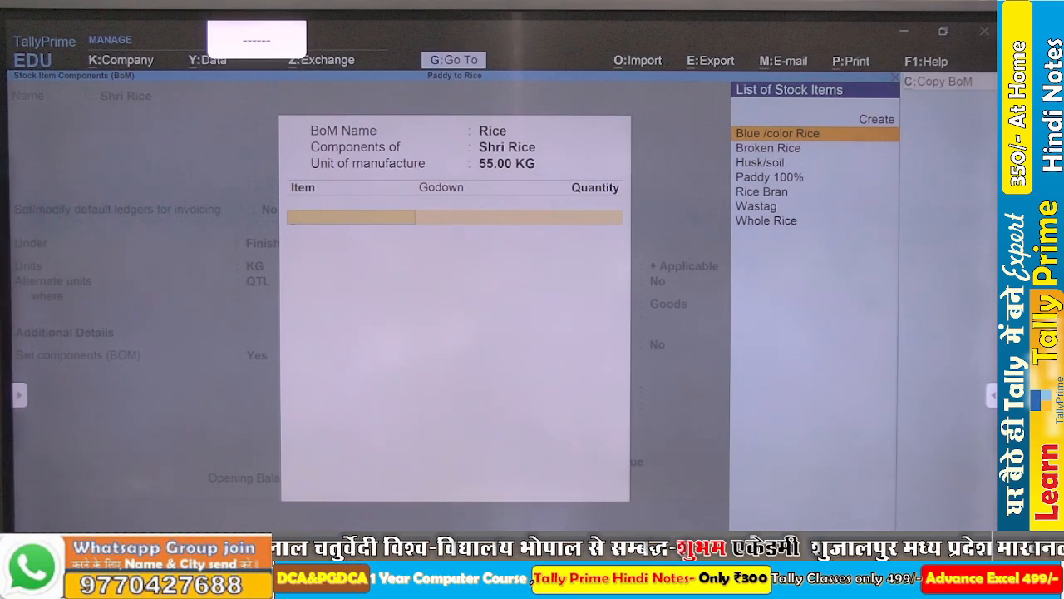
- Set Define Type of Component for BOM to Yes in the BOM configuration
{"action": "key", "text": "F12"}
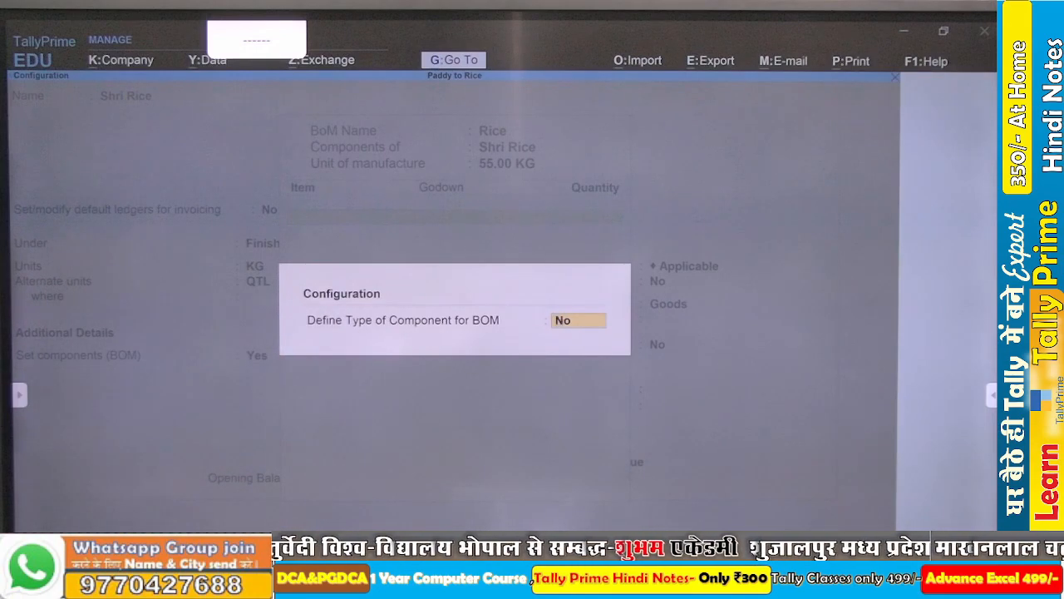
{"action": "type", "text": "y"}
{"action": "key", "text": "Return"}
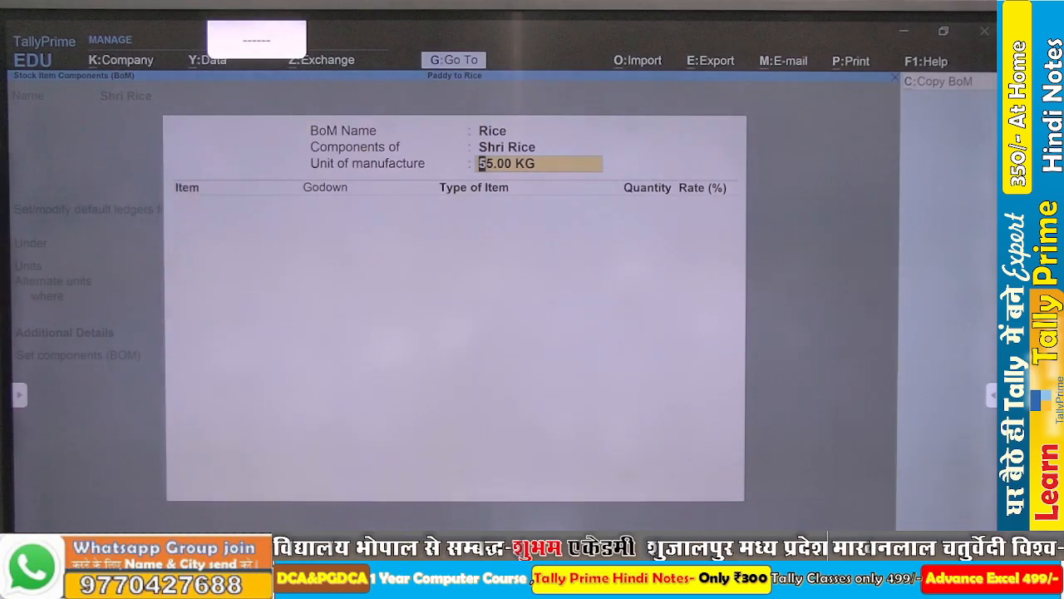
- Consult the sample BOM in the PowerPoint slide show and add Paddy 100% as the first item of the Rice BOM in TallyPrime
{"action": "key", "text": "Return"}
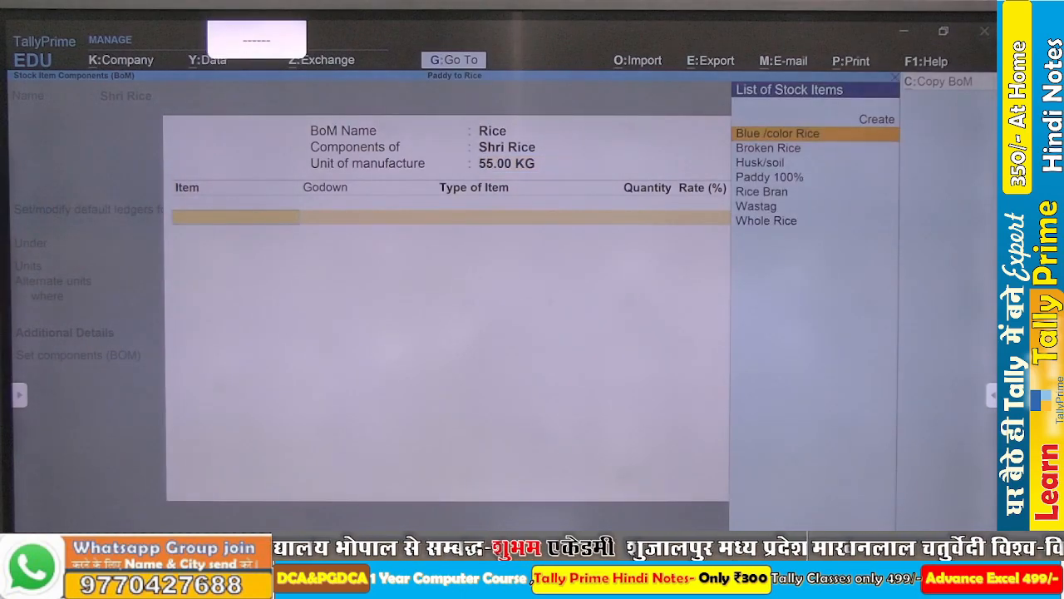
{"action": "key", "text": "Down"}
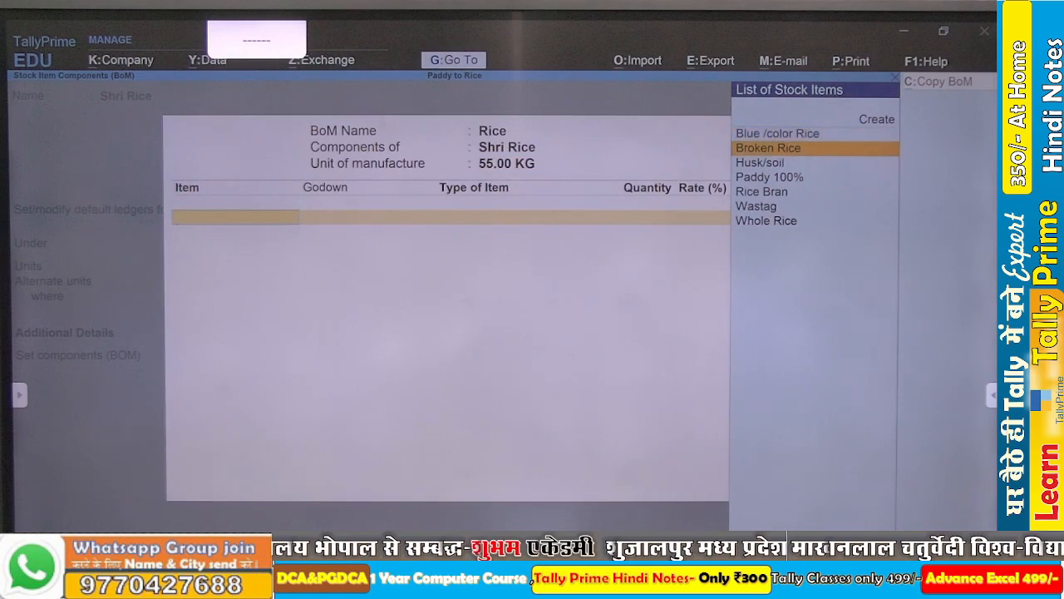
{"action": "key", "text": "Down"}
{"action": "key", "text": "Down"}
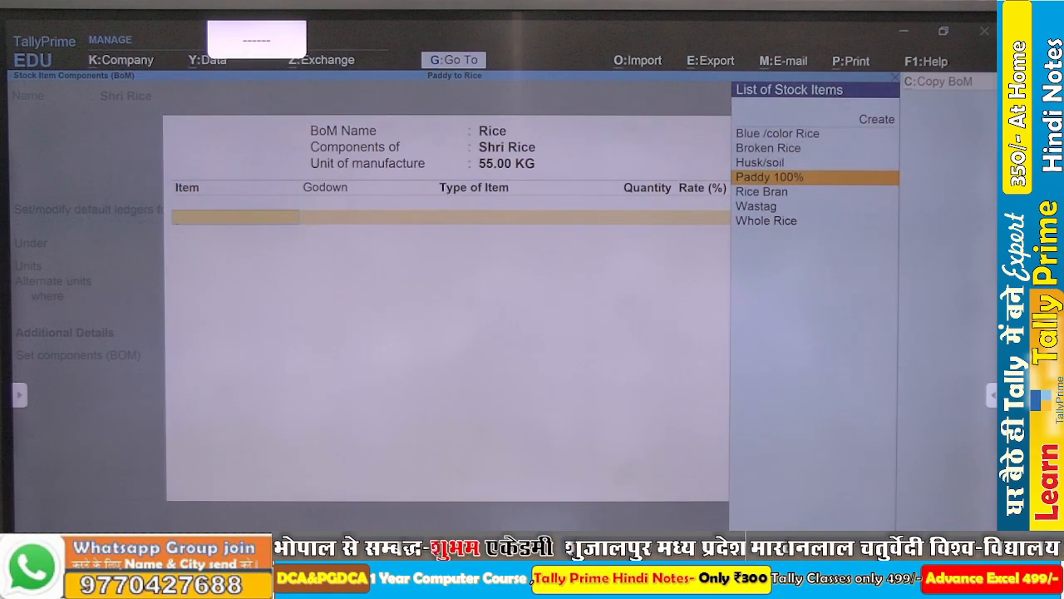
{"action": "key", "text": "alt+Tab"}
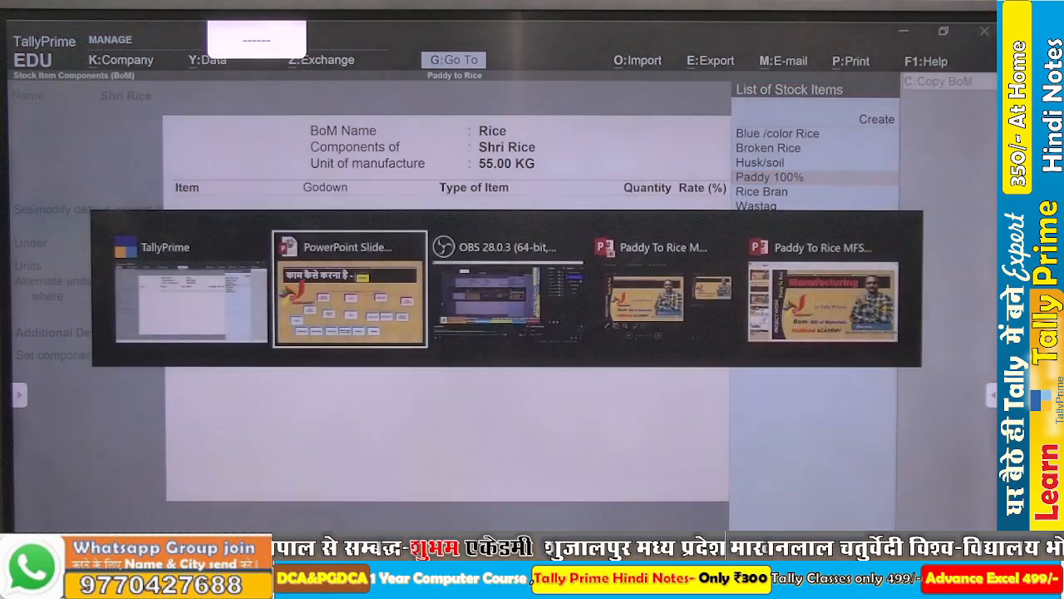
{"action": "key", "text": "Right"}
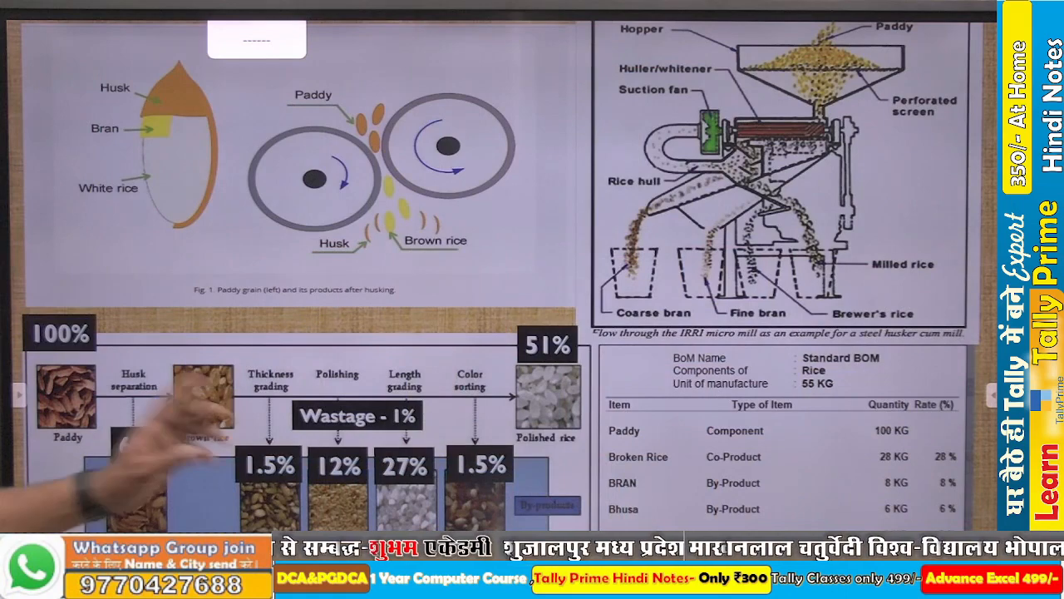
{"action": "key", "text": "alt+Tab"}
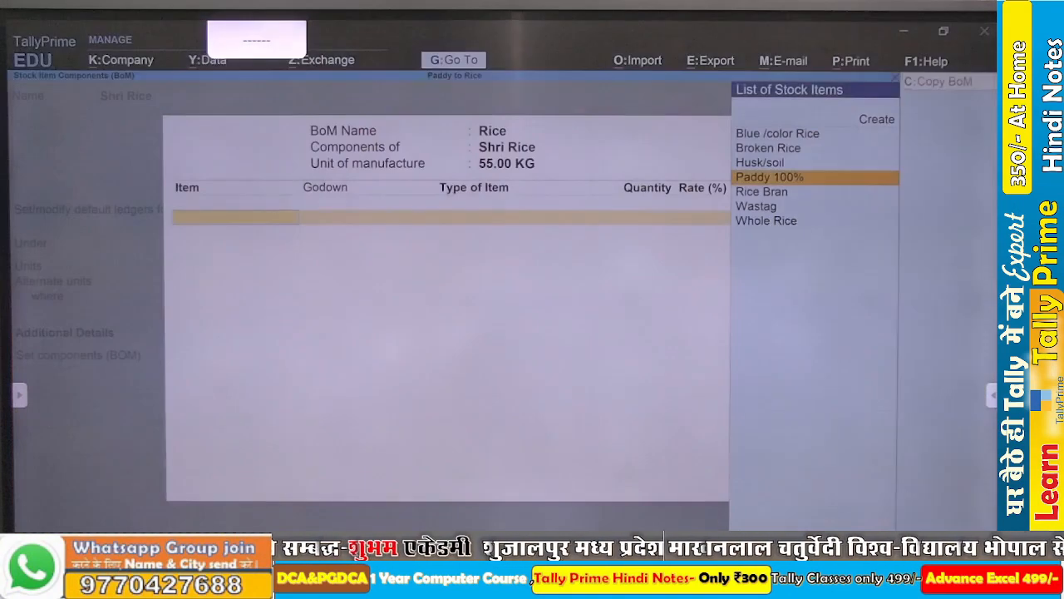
{"action": "type", "text": "T"}
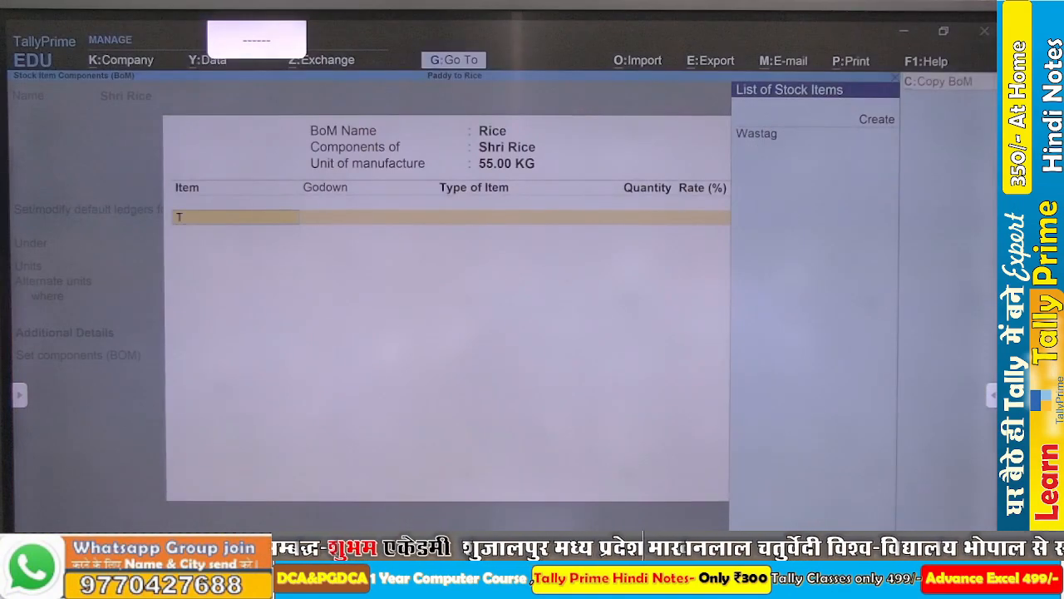
{"action": "key", "text": "BackSpace"}
{"action": "type", "text": "Pa"}
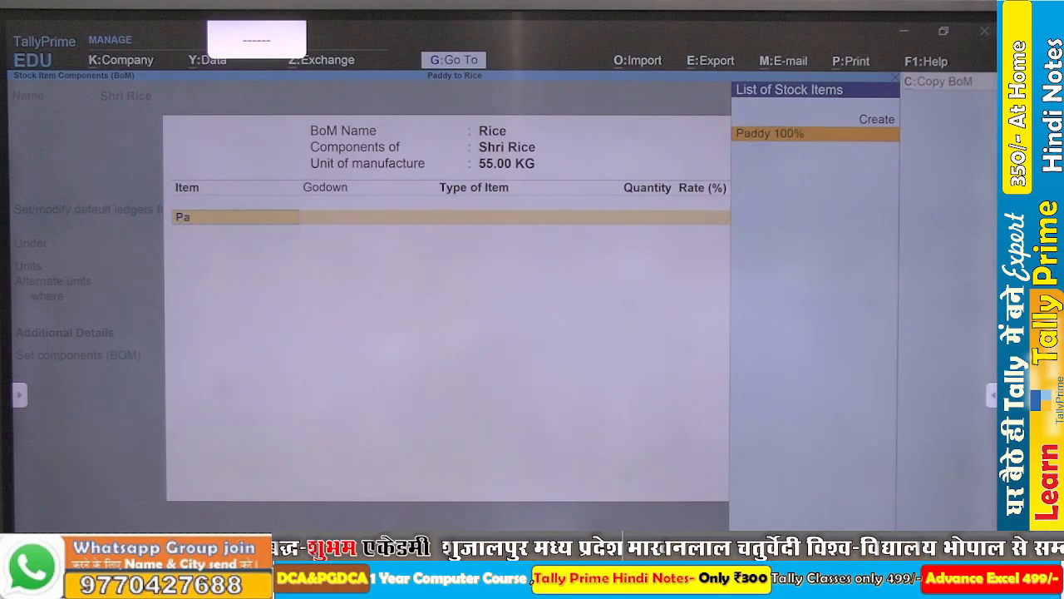
{"action": "key", "text": "Return"}
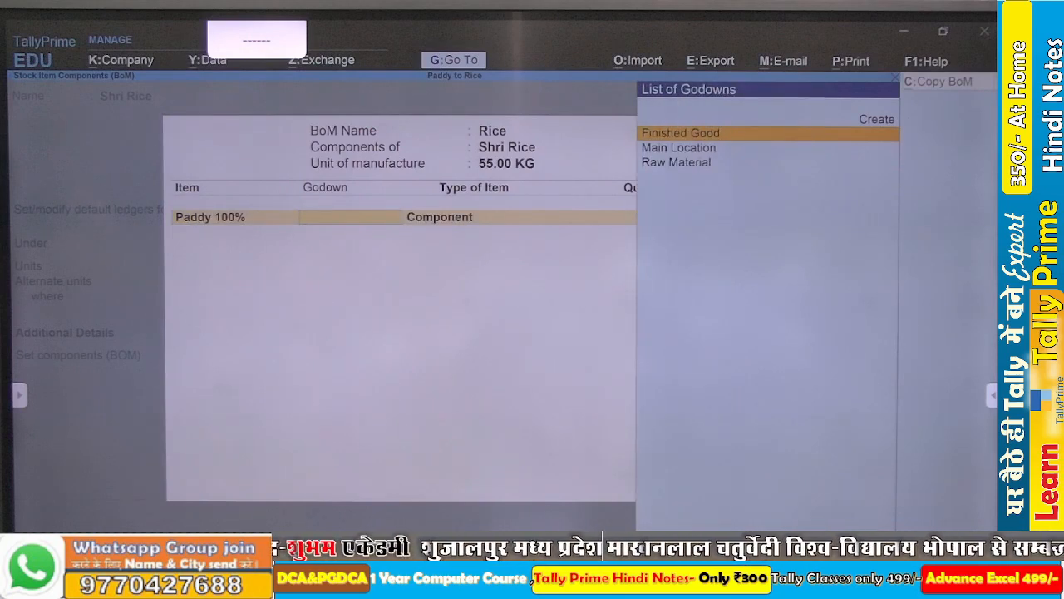
- Assign Paddy 100% to the Raw Material godown as a Component with a quantity of 100 KG
{"action": "key", "text": "Down"}
{"action": "key", "text": "Down"}
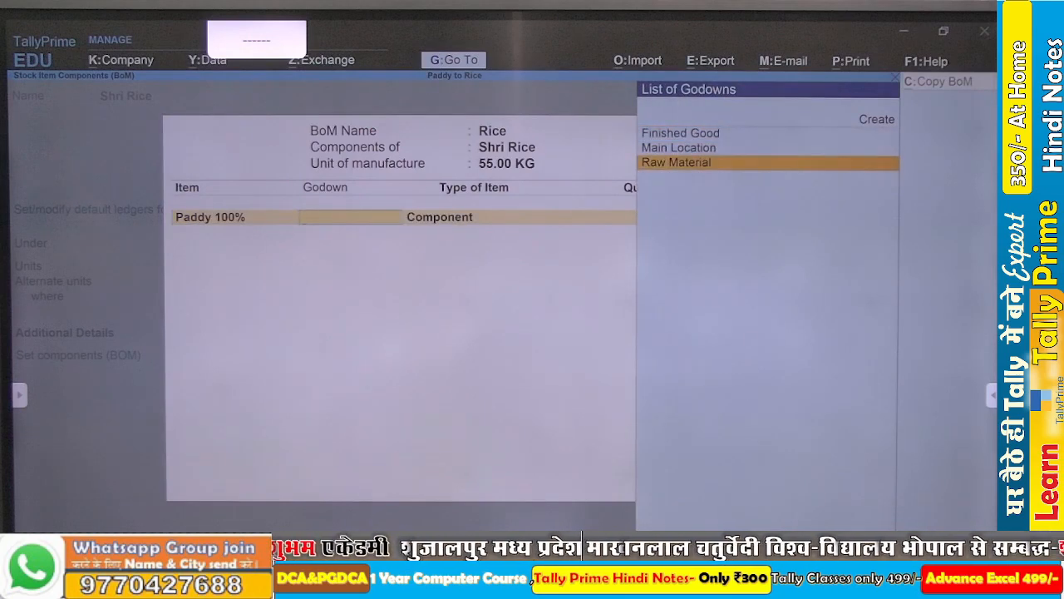
{"action": "key", "text": "Return"}
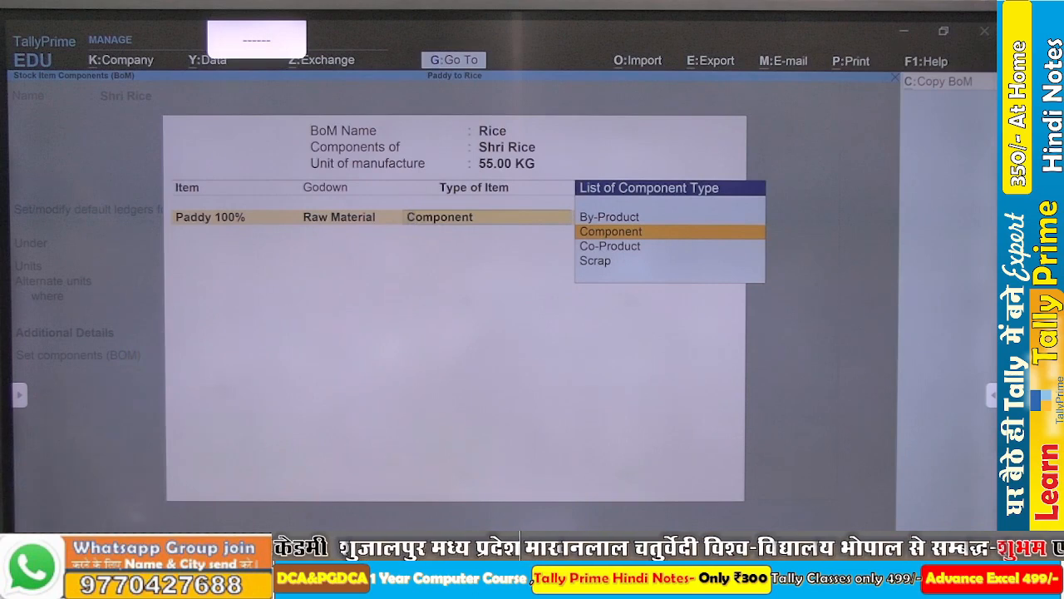
{"action": "key", "text": "Return"}
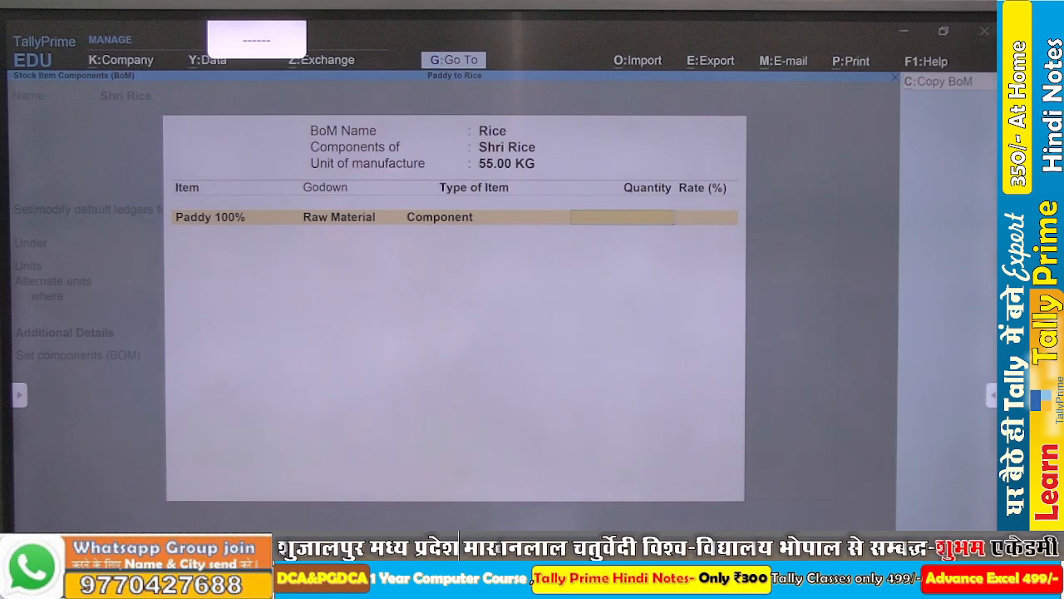
{"action": "type", "text": "100"}
{"action": "key", "text": "Return"}
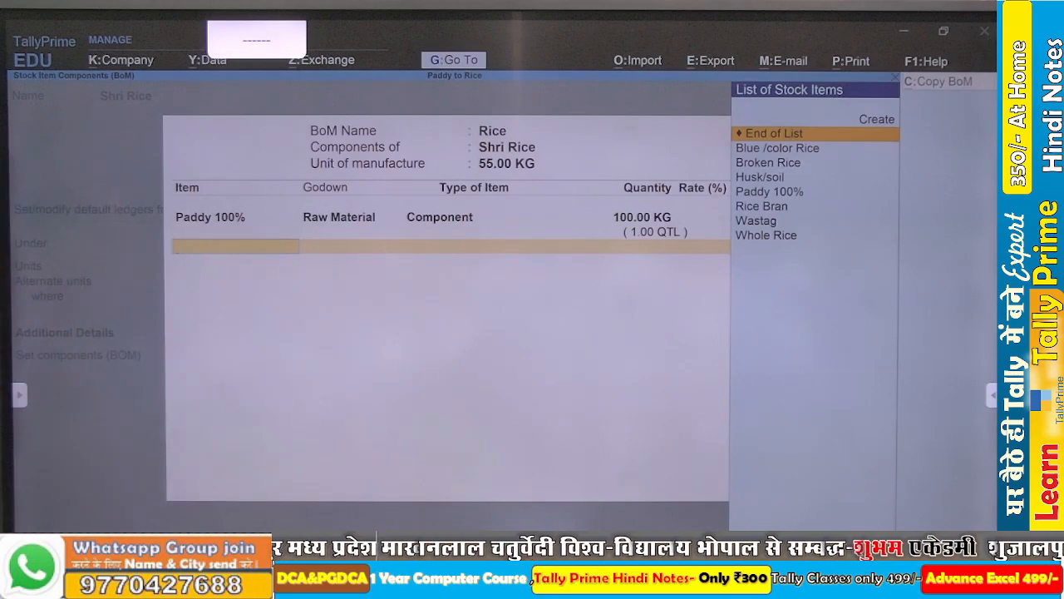
- Check the sample BOM in the PowerPoint slide show and add Broken Rice from the Finished Good godown as the second BOM item
{"action": "key", "text": "alt+Tab"}
{"action": "key", "text": "alt+Tab"}
{"action": "key", "text": "alt+Tab"}
{"action": "key", "text": "alt+Tab"}
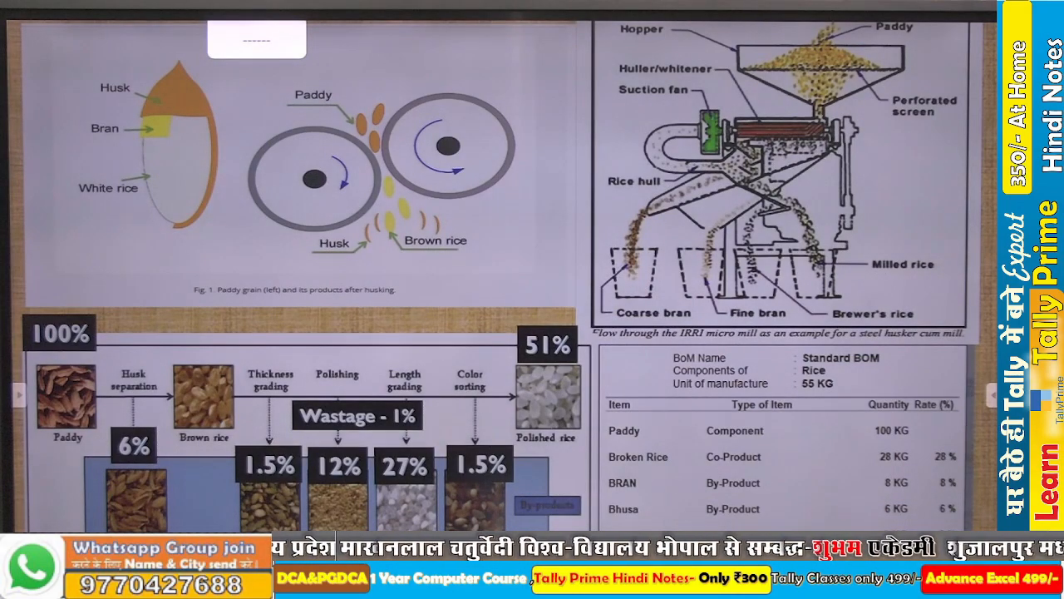
{"action": "key", "text": "alt+Tab"}
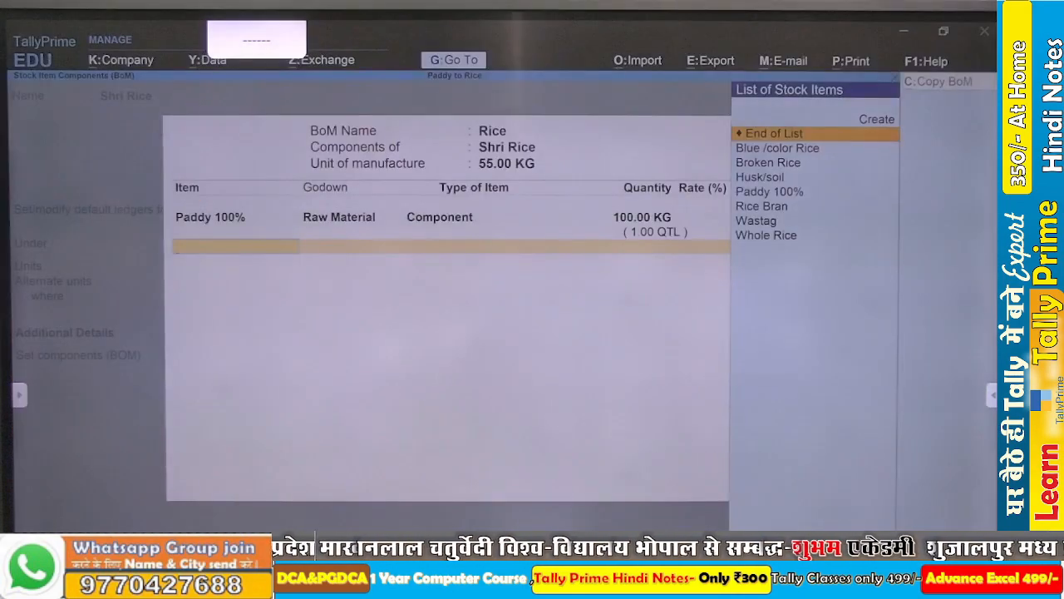
{"action": "key", "text": "Down"}
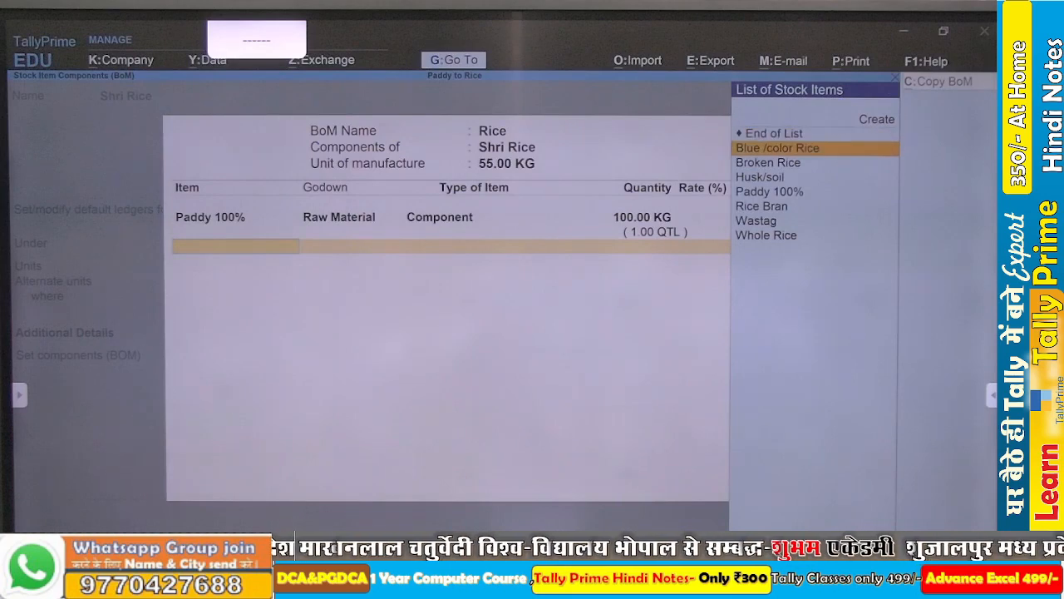
{"action": "key", "text": "Down"}
{"action": "key", "text": "Down"}
{"action": "key", "text": "Up"}
{"action": "key", "text": "Return"}
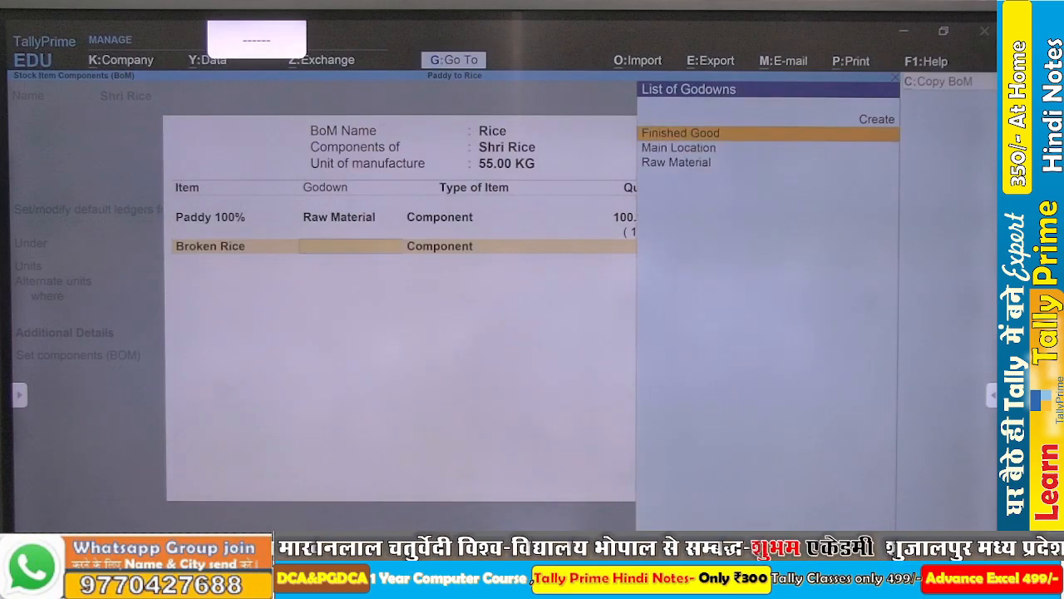
{"action": "key", "text": "Down"}
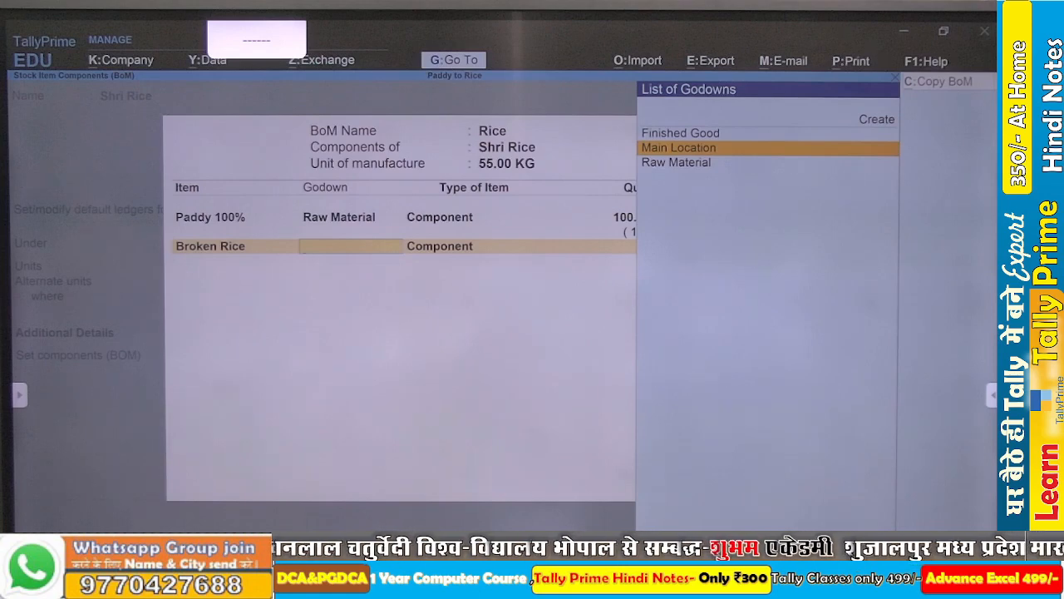
{"action": "key", "text": "Down"}
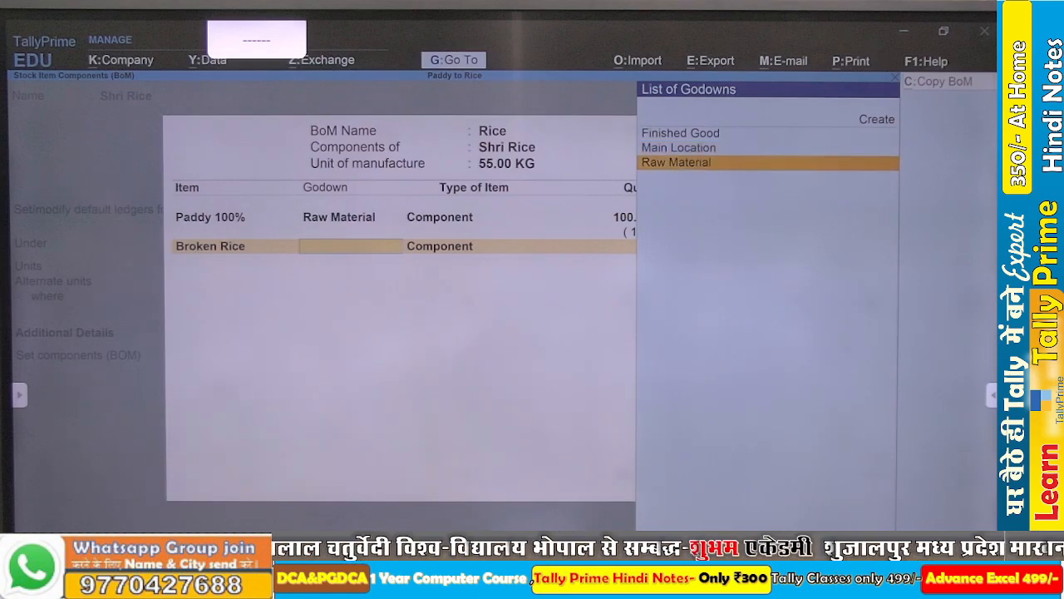
{"action": "key", "text": "Up"}
{"action": "key", "text": "Up"}
{"action": "key", "text": "Return"}
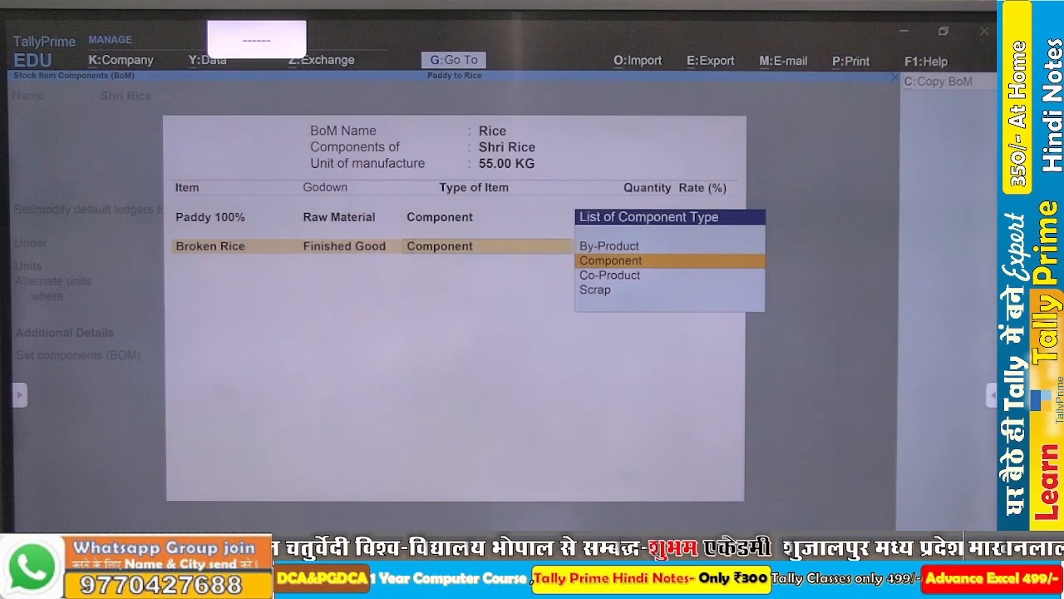
- Following the slide's sample BOM, set Broken Rice as a Co-Product with a quantity of 28 KG and a rate of 28%
{"action": "key", "text": "alt+Tab"}
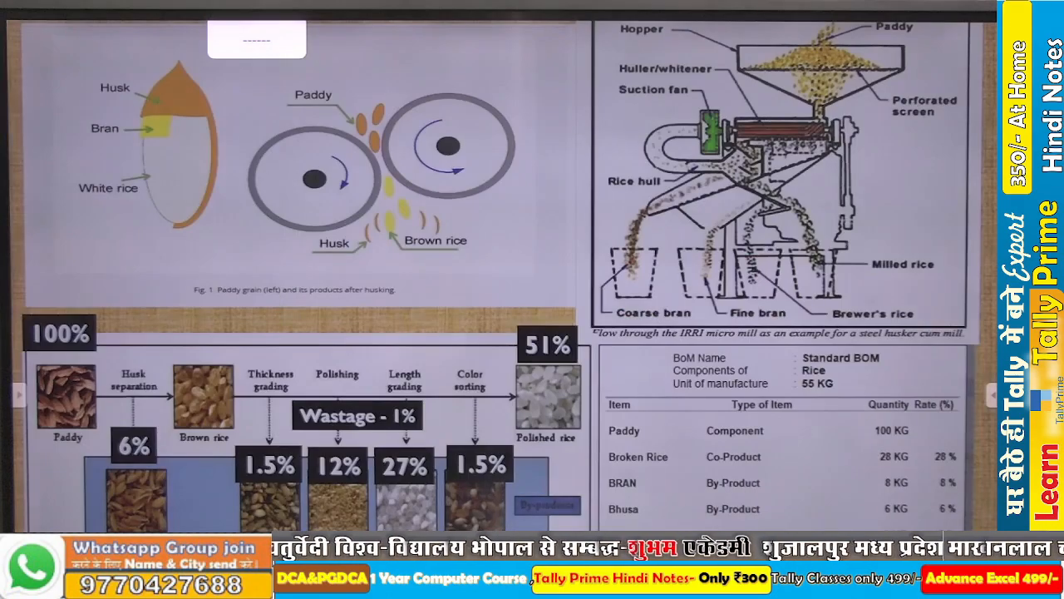
{"action": "key", "text": "alt+Tab"}
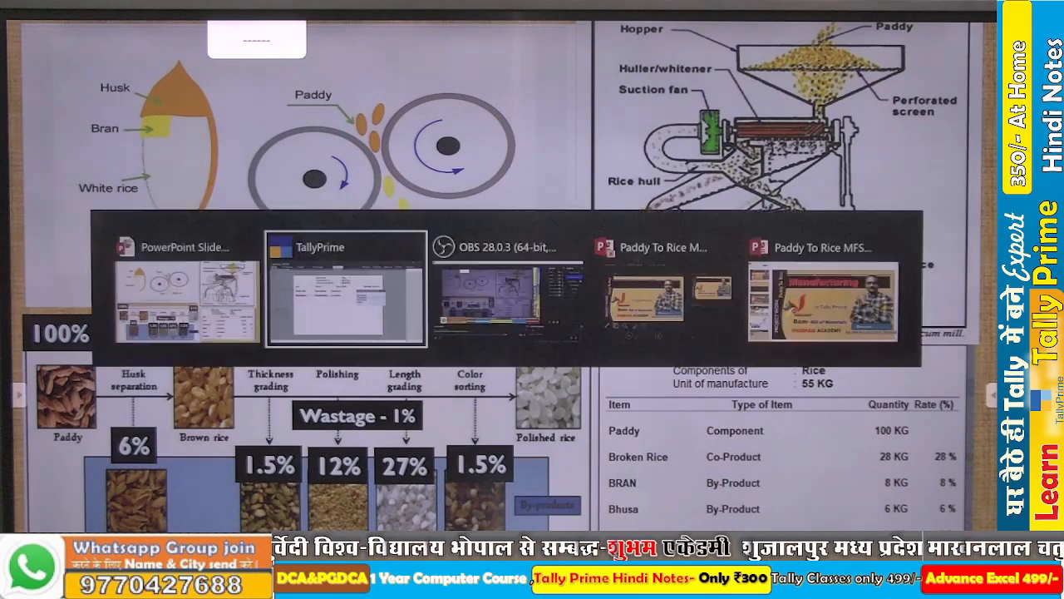
{"action": "key", "text": "Down"}
{"action": "key", "text": "Return"}
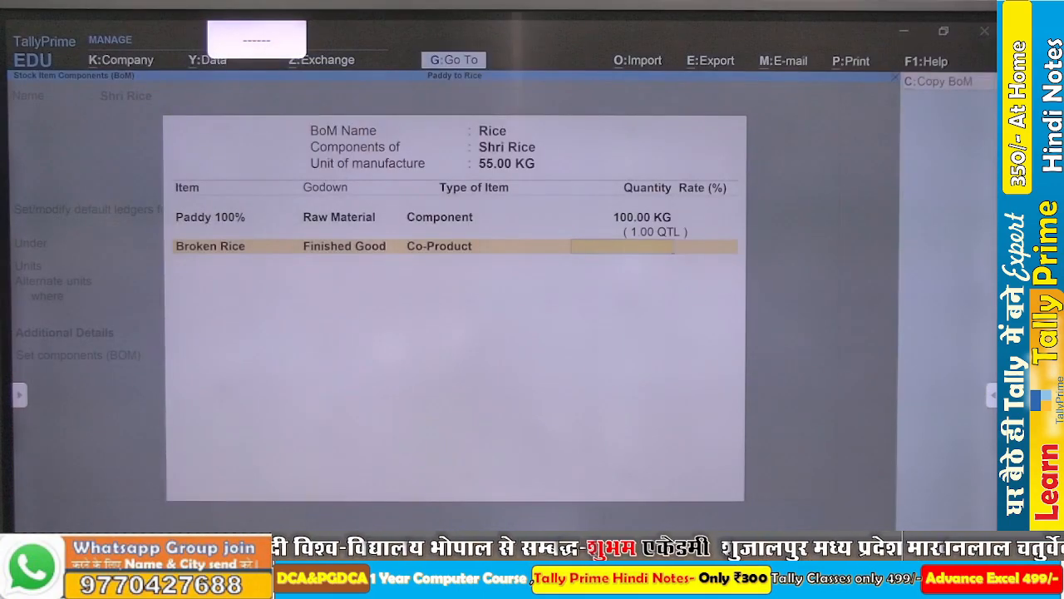
{"action": "type", "text": "28"}
{"action": "key", "text": "Return"}
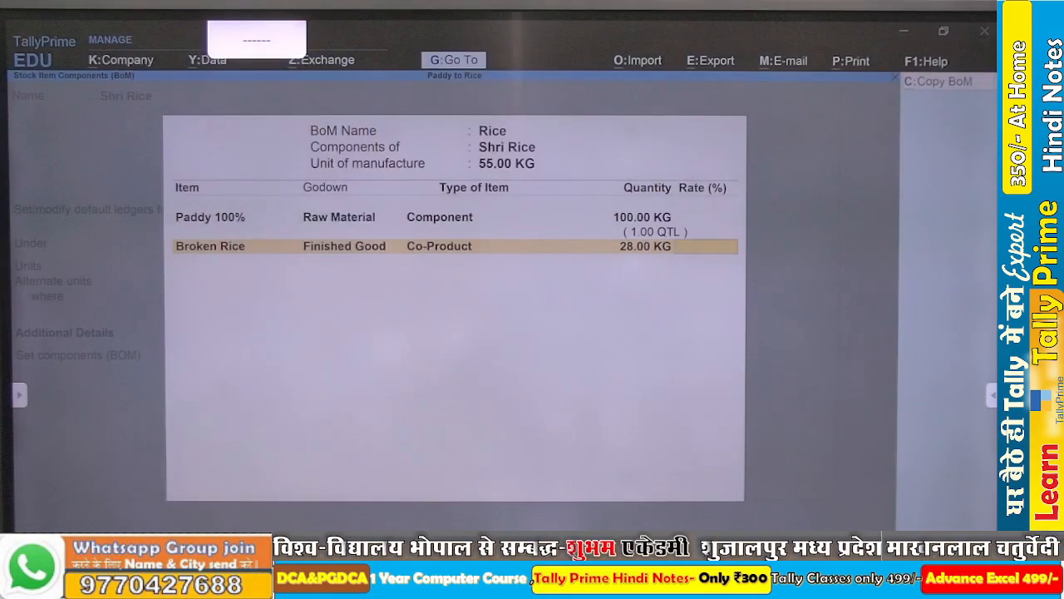
{"action": "type", "text": "28"}
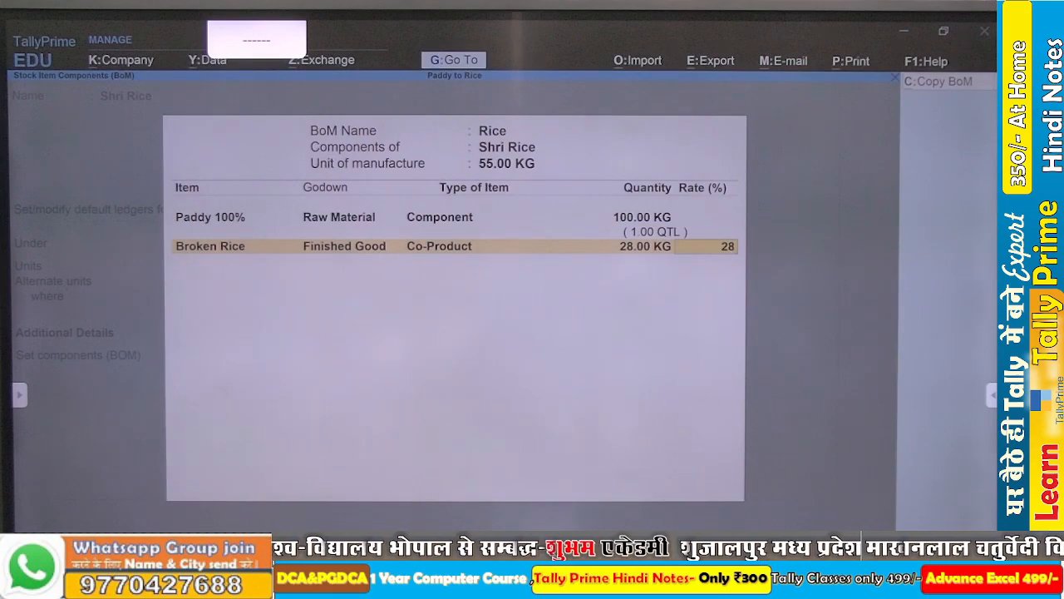
{"action": "type", "text": "%"}
{"action": "key", "text": "Return"}
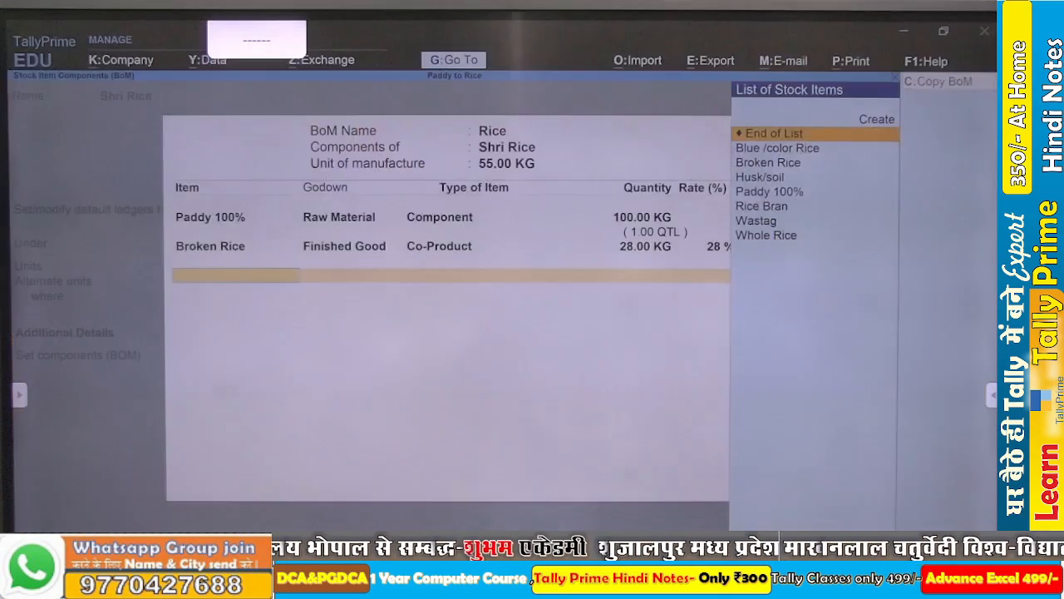
- Add Rice Bran as the third BOM item and assign it to the Finished Good godown
{"action": "type", "text": "Br"}
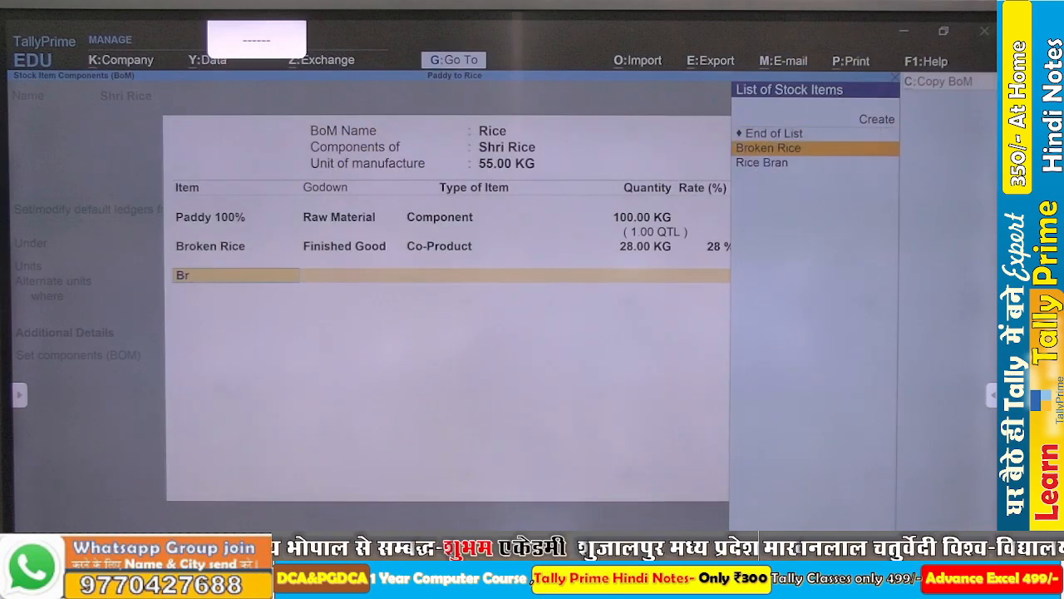
{"action": "key", "text": "BackSpace"}
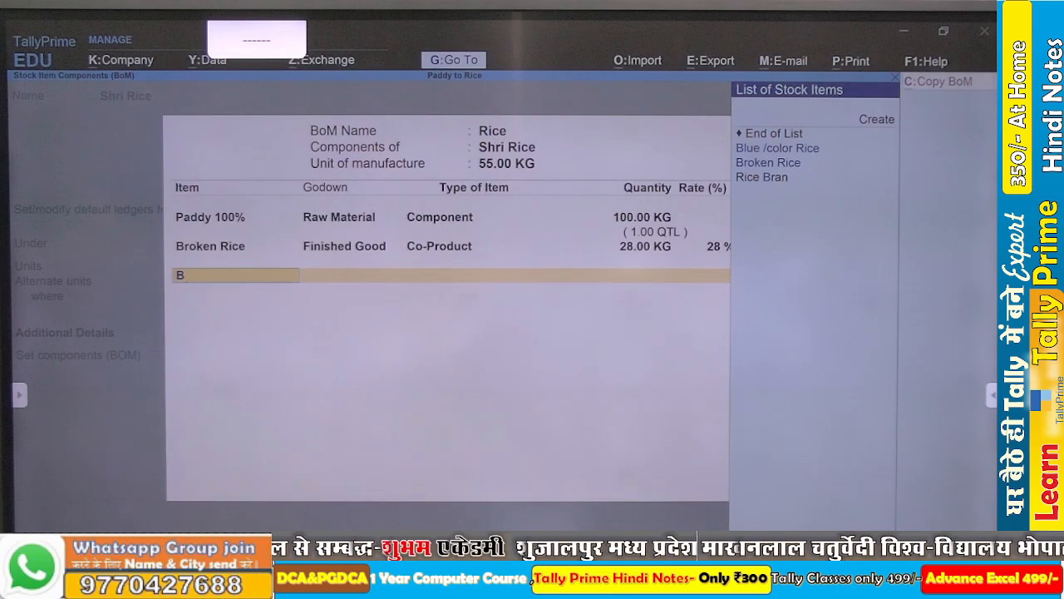
{"action": "key", "text": "BackSpace"}
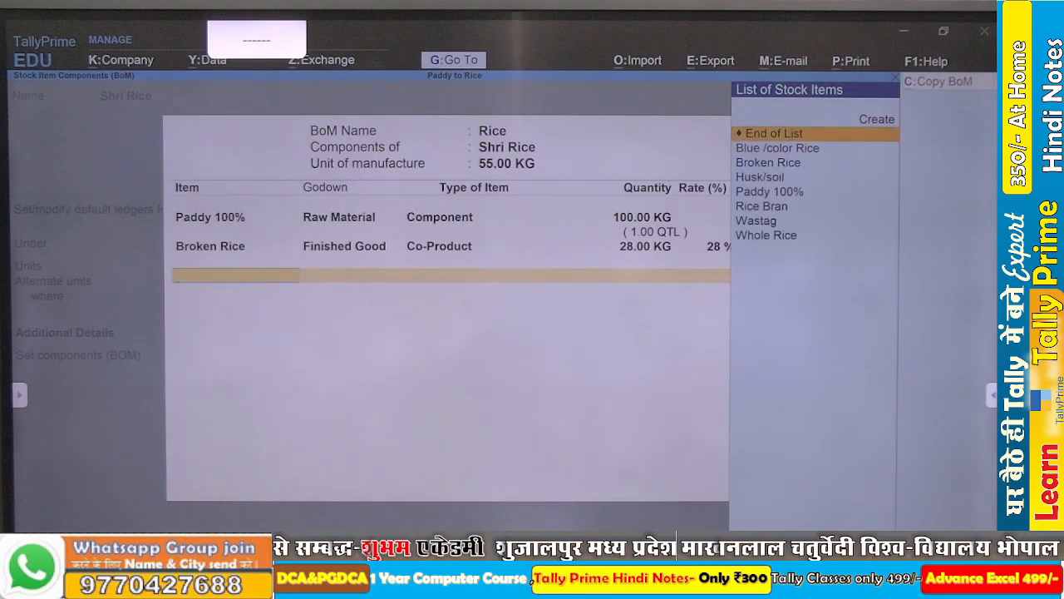
{"action": "key", "text": "Down"}
{"action": "key", "text": "Down"}
{"action": "key", "text": "Down"}
{"action": "key", "text": "Down"}
{"action": "key", "text": "Down"}
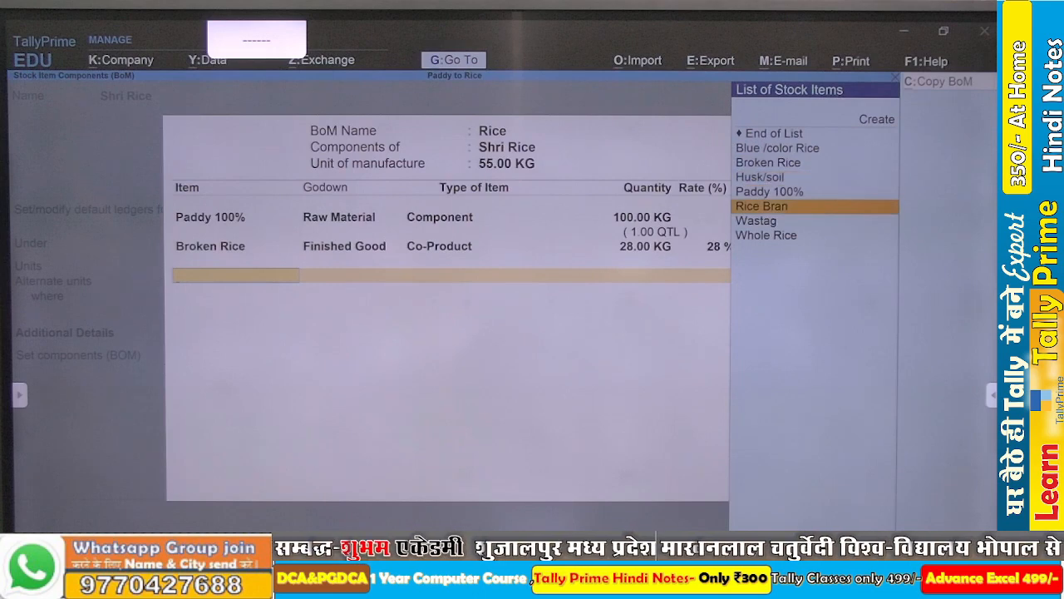
{"action": "key", "text": "Return"}
{"action": "key", "text": "Down"}
{"action": "key", "text": "Down"}
{"action": "key", "text": "Up"}
{"action": "key", "text": "Up"}
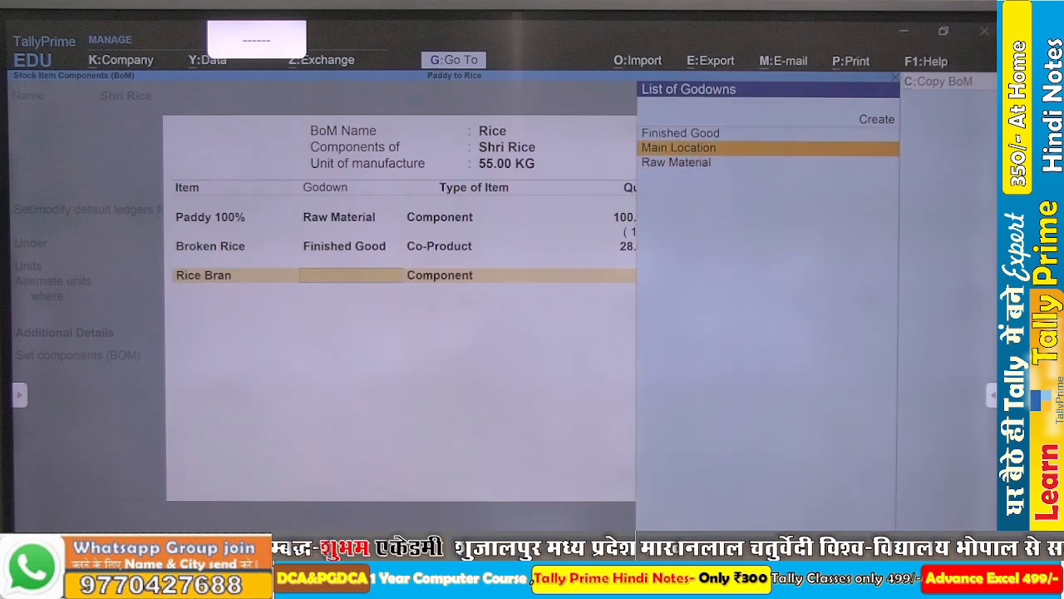
{"action": "key", "text": "Return"}
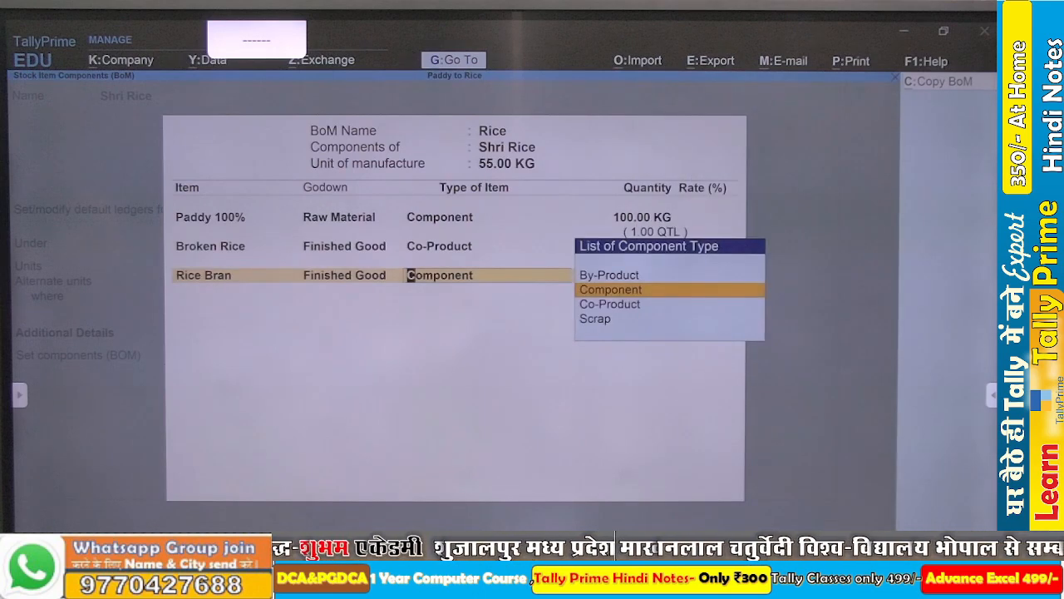
- Set Rice Bran as a By-Product in the BOM with a quantity of 8 KG and a rate of 8%
{"action": "key", "text": "Up"}
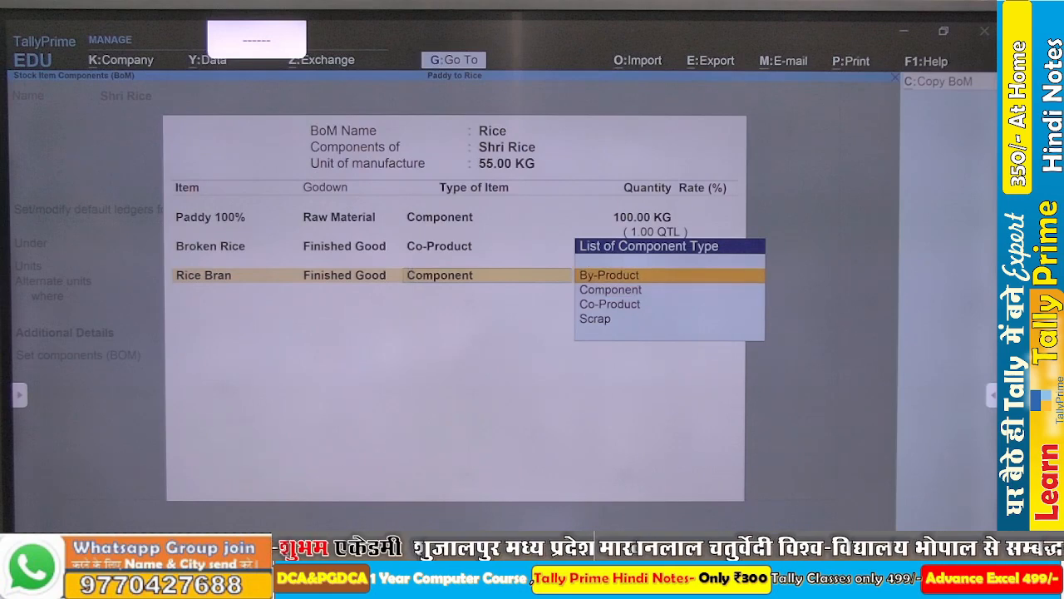
{"action": "key", "text": "Return"}
{"action": "type", "text": "8"}
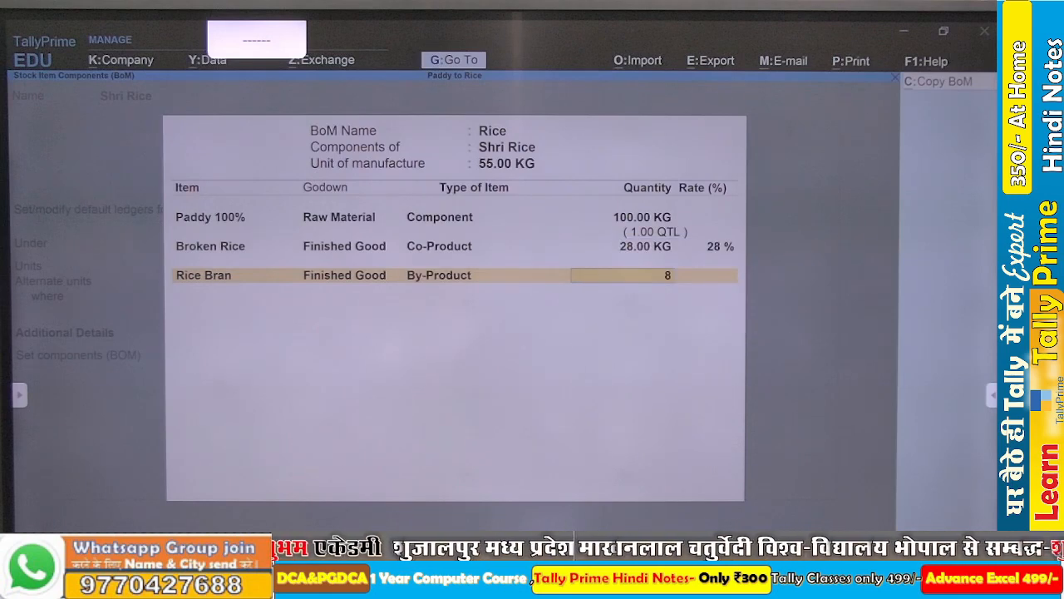
{"action": "key", "text": "Return"}
{"action": "type", "text": "8"}
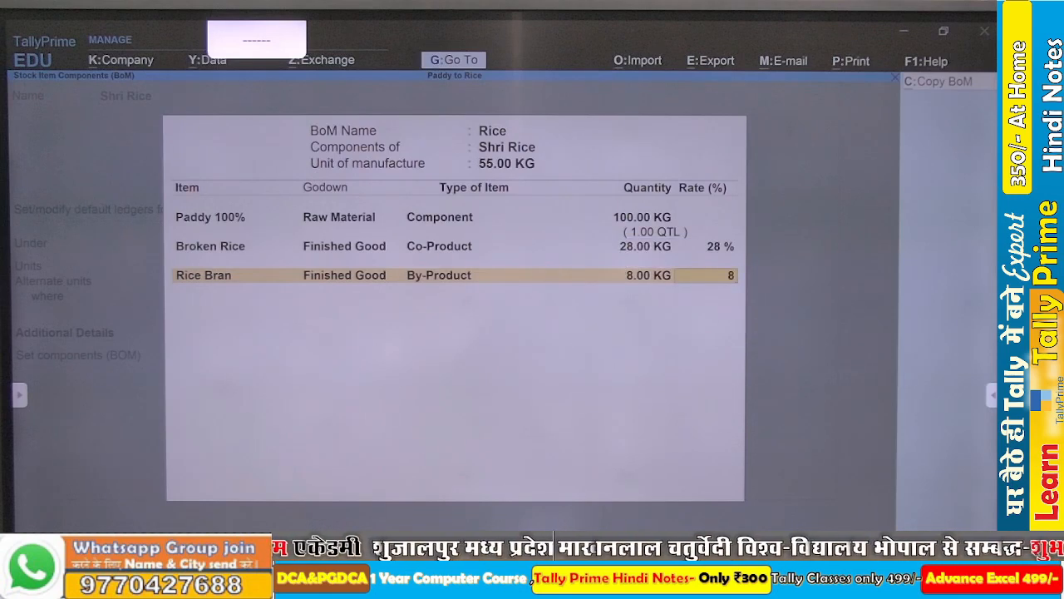
{"action": "key", "text": "Return"}
{"action": "key", "text": "Return"}
{"action": "key", "text": "Return"}
{"action": "key", "text": "Return"}
{"action": "key", "text": "Return"}
{"action": "key", "text": "Return"}
{"action": "key", "text": "Return"}
{"action": "key", "text": "Return"}
{"action": "key", "text": "Return"}
{"action": "key", "text": "Return"}
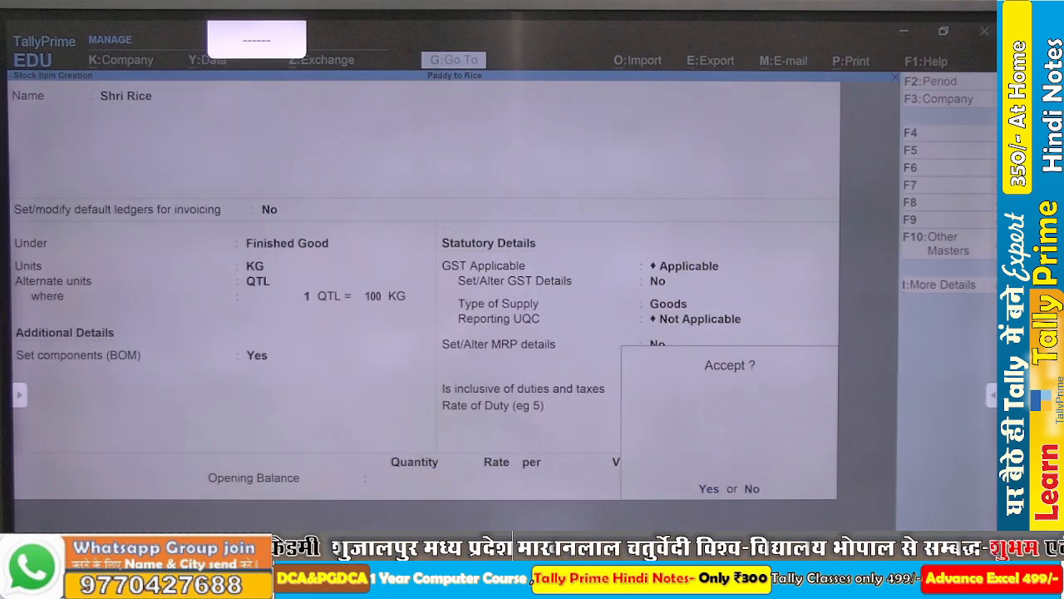
- Finish the BOM list, accept the Shri Rice stock item, and return to the Gateway of Tally
{"action": "key", "text": "Return"}
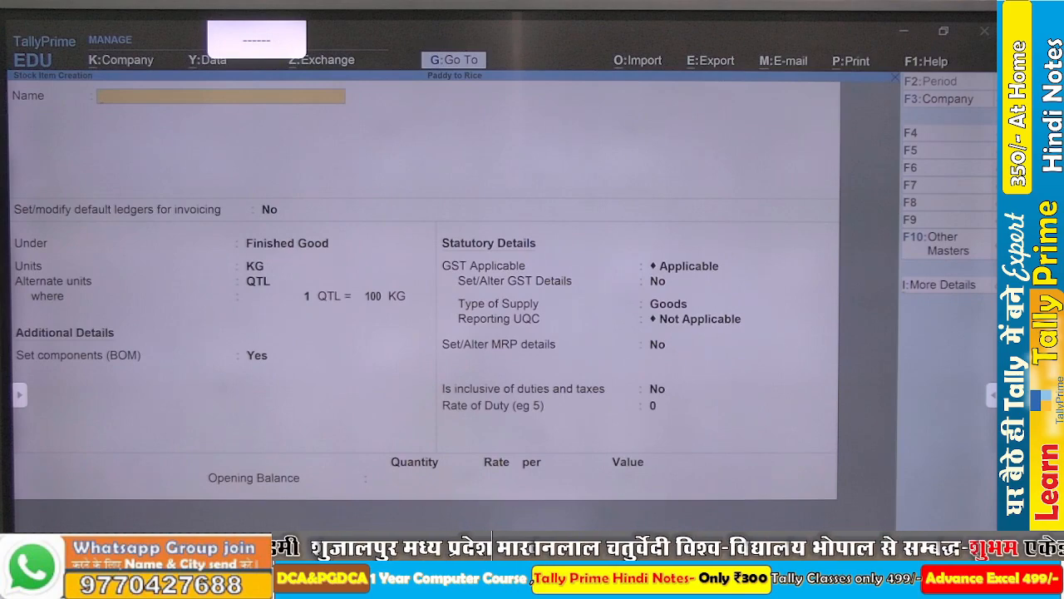
{"action": "key", "text": "Escape"}
{"action": "key", "text": "Escape"}
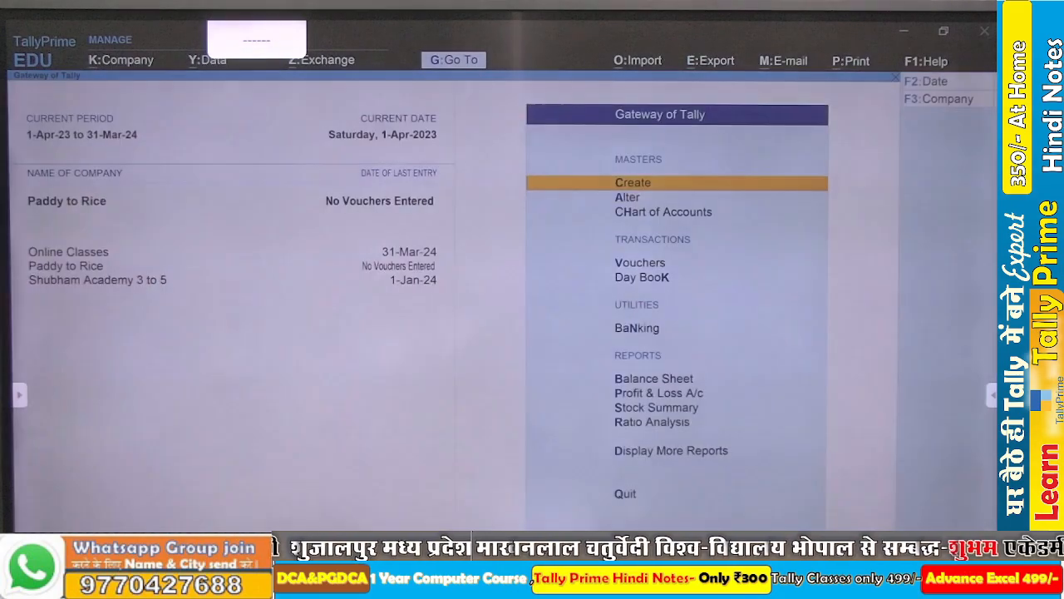
- Start creating a new stock item master and name it Shri Rice
{"action": "key", "text": "Return"}
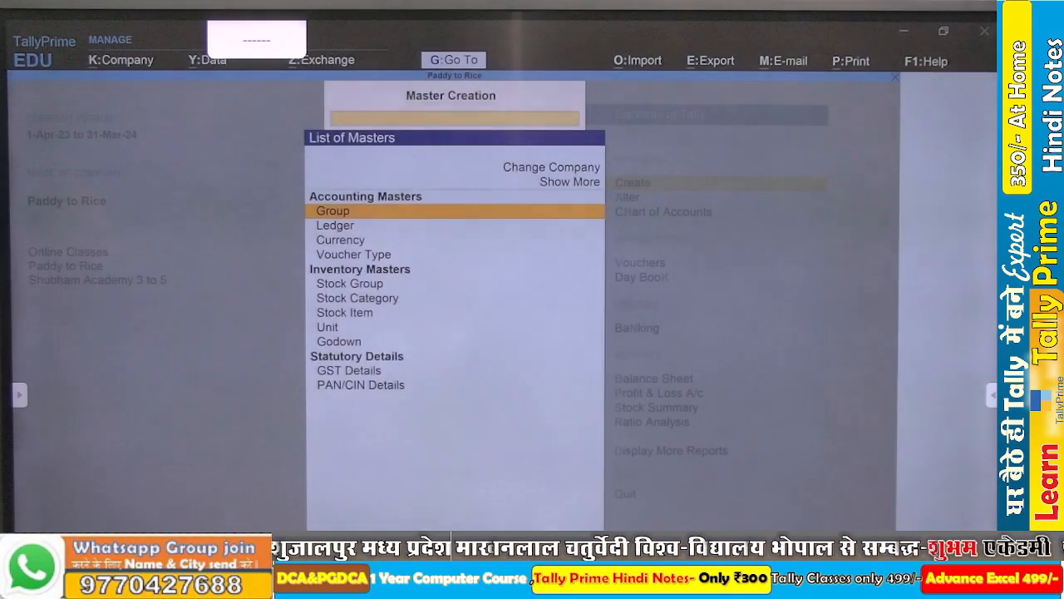
{"action": "key", "text": "Down"}
{"action": "key", "text": "Down"}
{"action": "key", "text": "Down"}
{"action": "key", "text": "Down"}
{"action": "key", "text": "Down"}
{"action": "key", "text": "Down"}
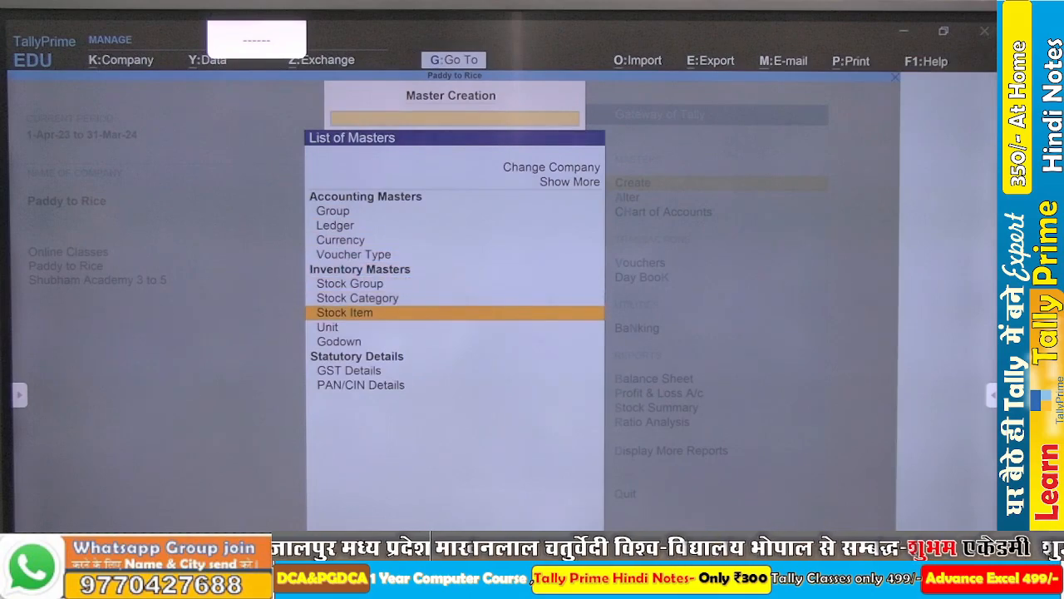
{"action": "key", "text": "Return"}
{"action": "type", "text": "S"}
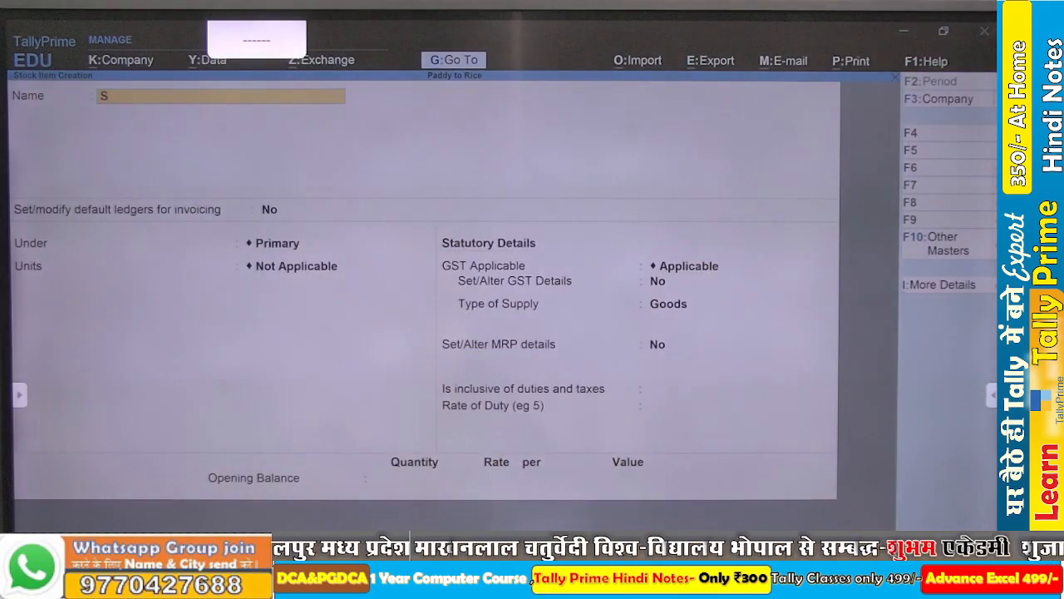
{"action": "type", "text": "hri Rice"}
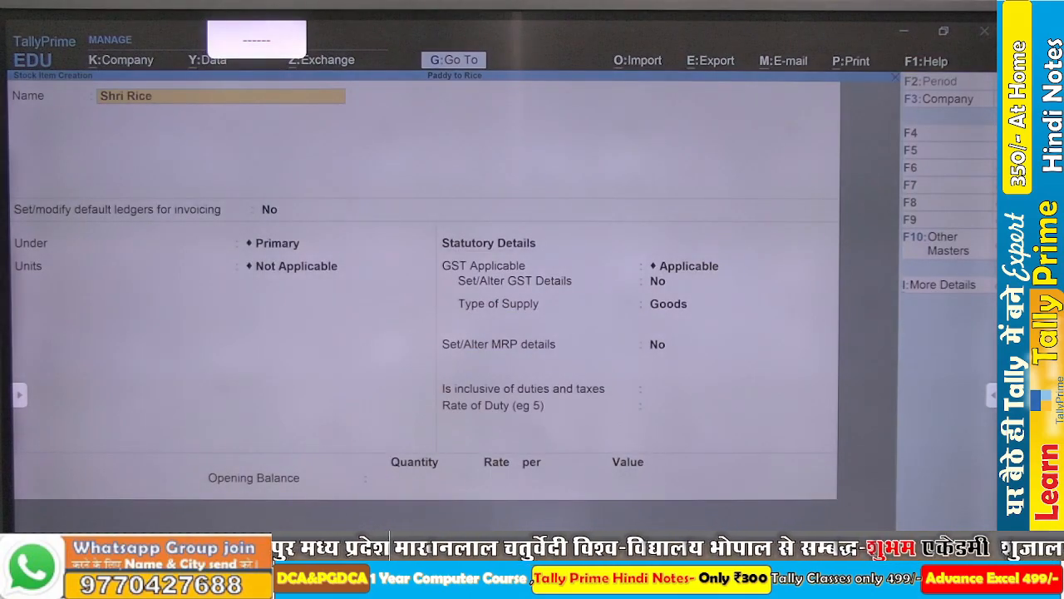
{"action": "key", "text": "Return"}
- Place Shri Rice under the Finished Good stock group and set its unit to KG
{"action": "key", "text": "Return"}
{"action": "key", "text": "Down"}
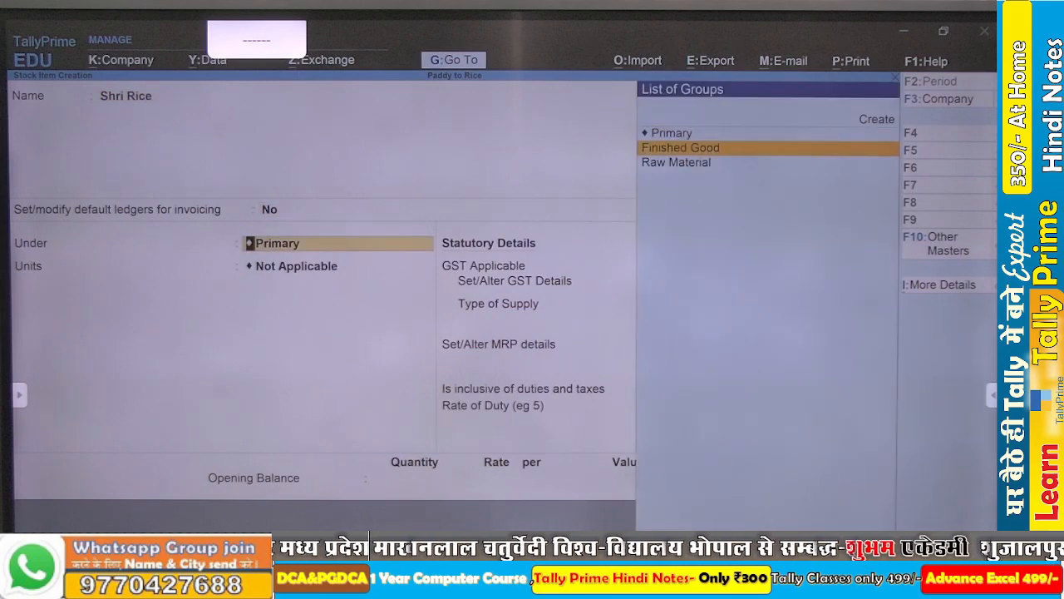
{"action": "key", "text": "Return"}
{"action": "key", "text": "Down"}
- Set QTL as Shri Rice's alternate unit, with 1 QTL equal to 100 KG
{"action": "key", "text": "Return"}
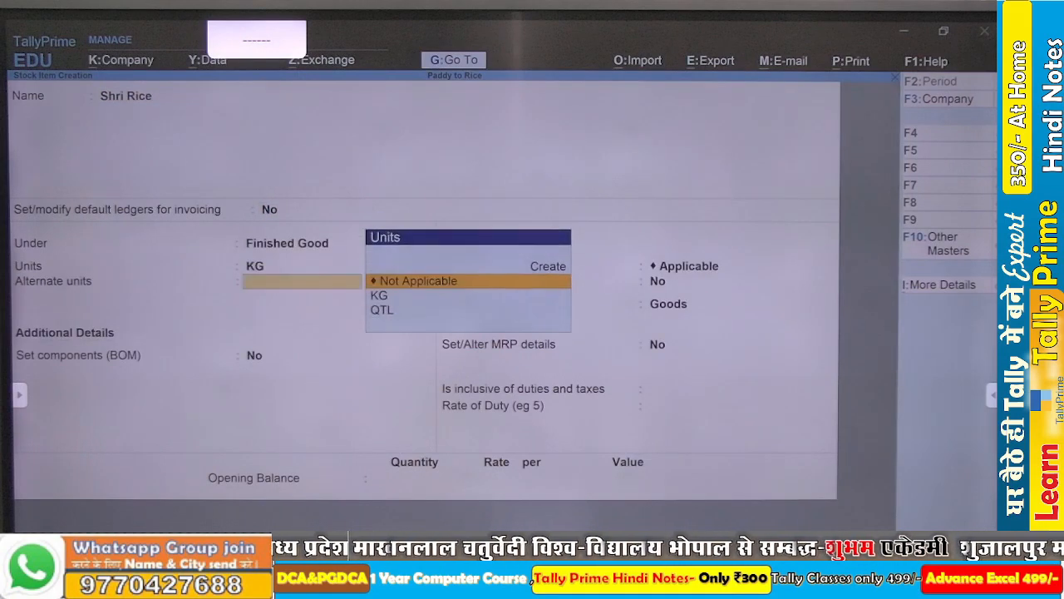
{"action": "key", "text": "Down"}
{"action": "key", "text": "Down"}
{"action": "key", "text": "Return"}
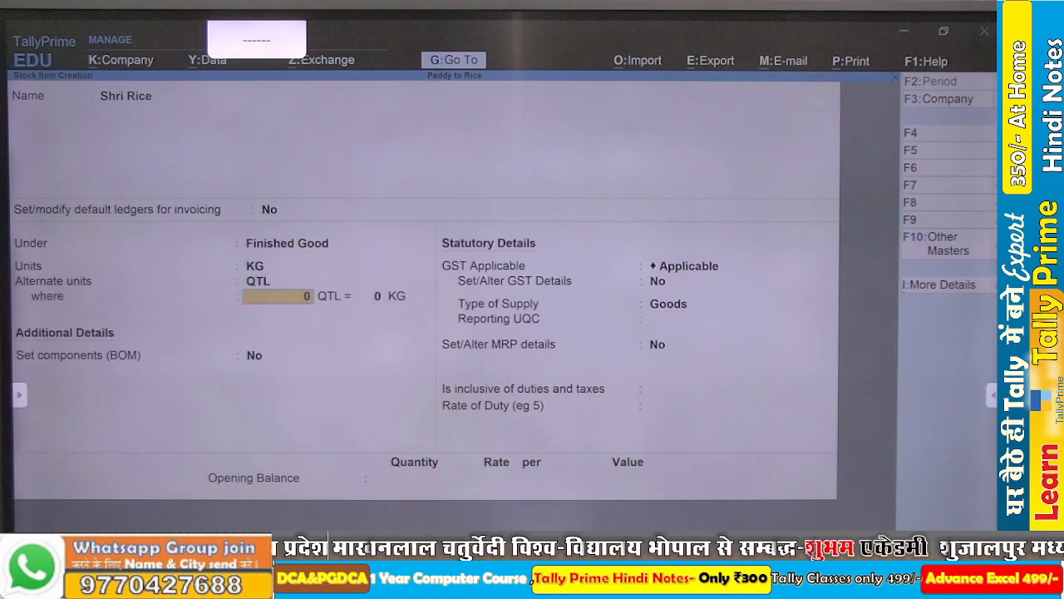
{"action": "type", "text": "1"}
{"action": "key", "text": "Return"}
{"action": "type", "text": "100"}
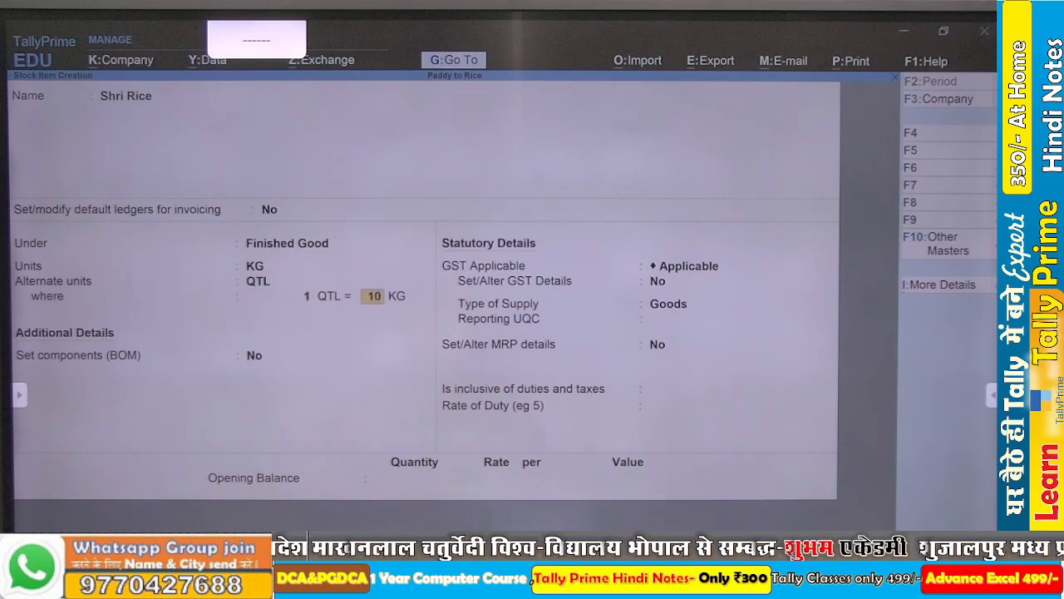
{"action": "key", "text": "Return"}
- Enable components for Shri Rice and create a BOM named Rice with a unit of manufacture of 55 KG
{"action": "type", "text": "y"}
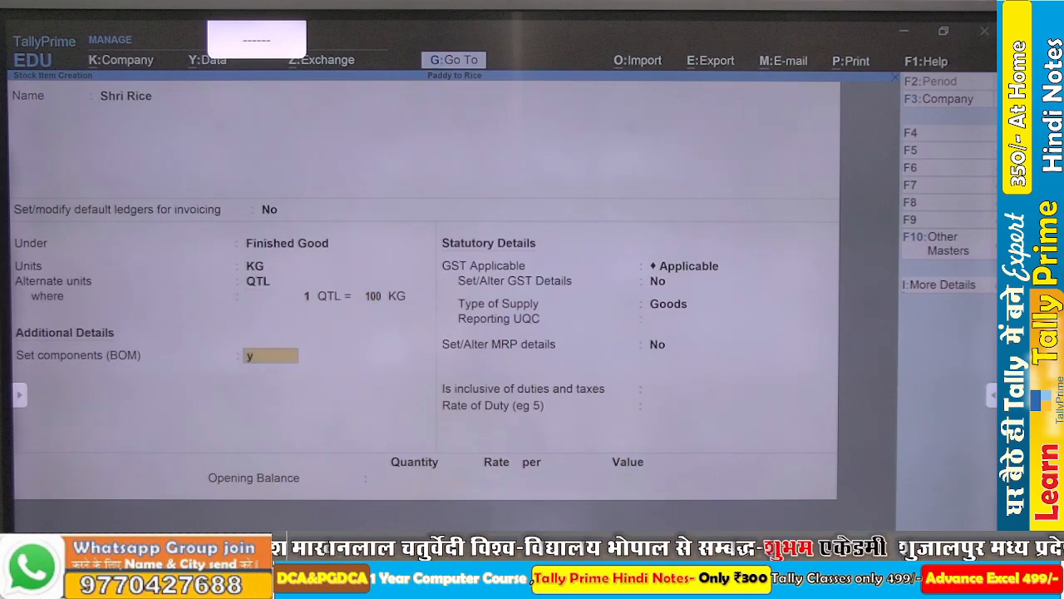
{"action": "key", "text": "Return"}
{"action": "type", "text": "Ri"}
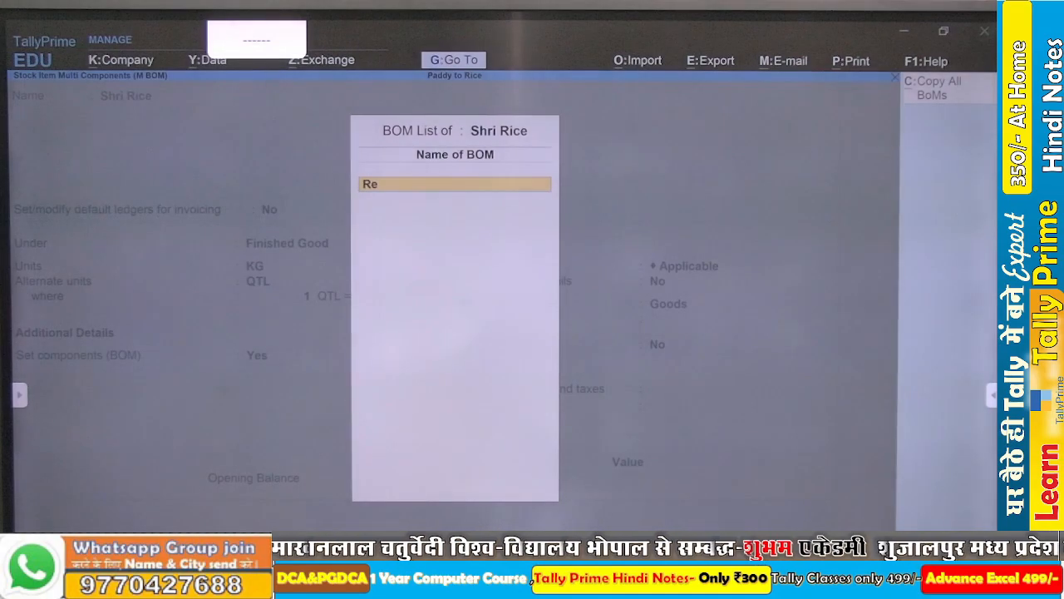
{"action": "key", "text": "BackSpace"}
{"action": "type", "text": "ice"}
{"action": "key", "text": "Return"}
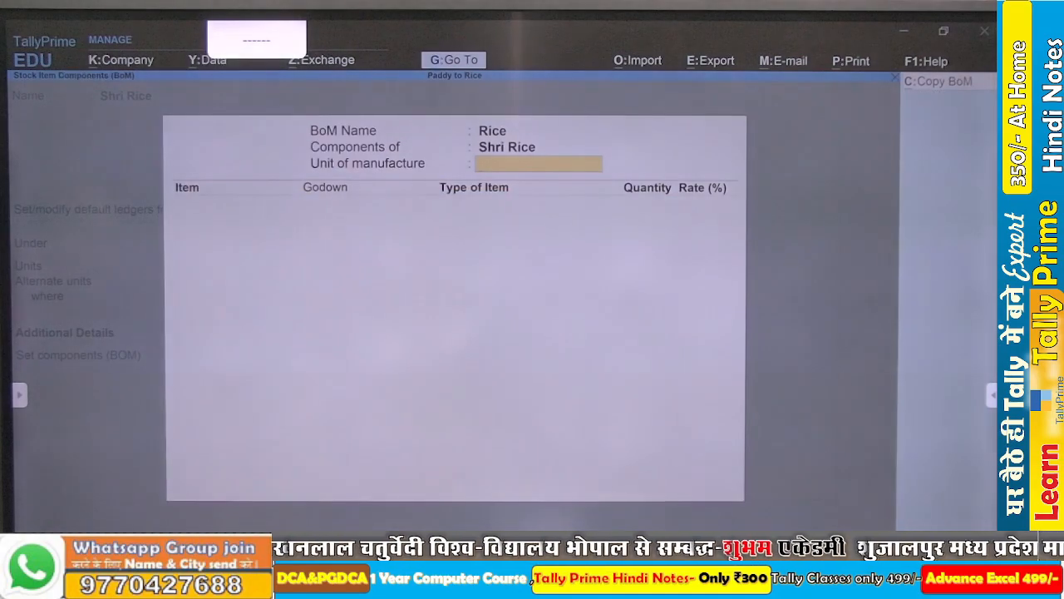
{"action": "type", "text": "55"}
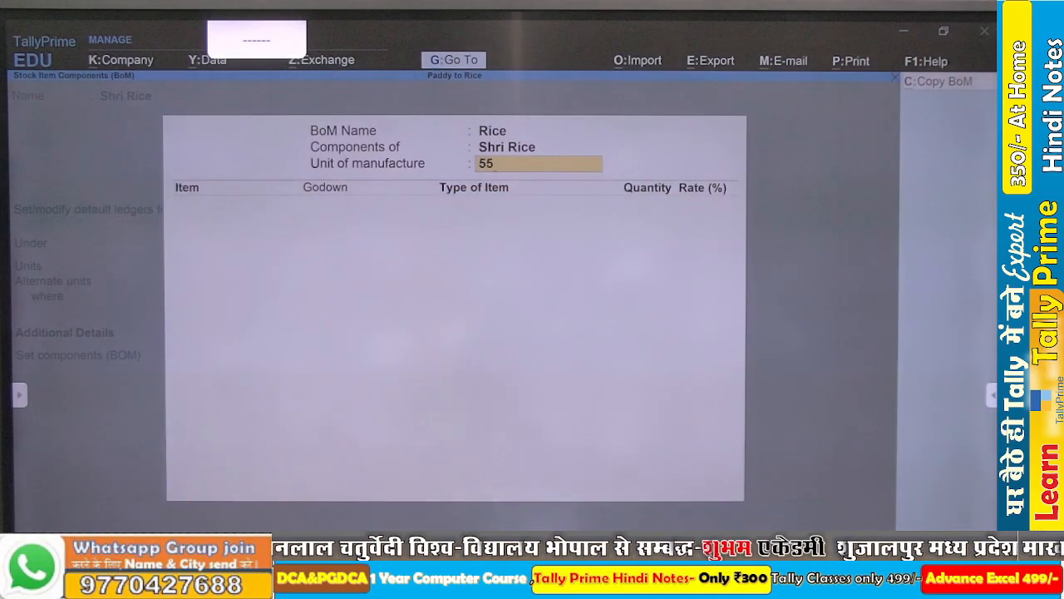
{"action": "key", "text": "Return"}
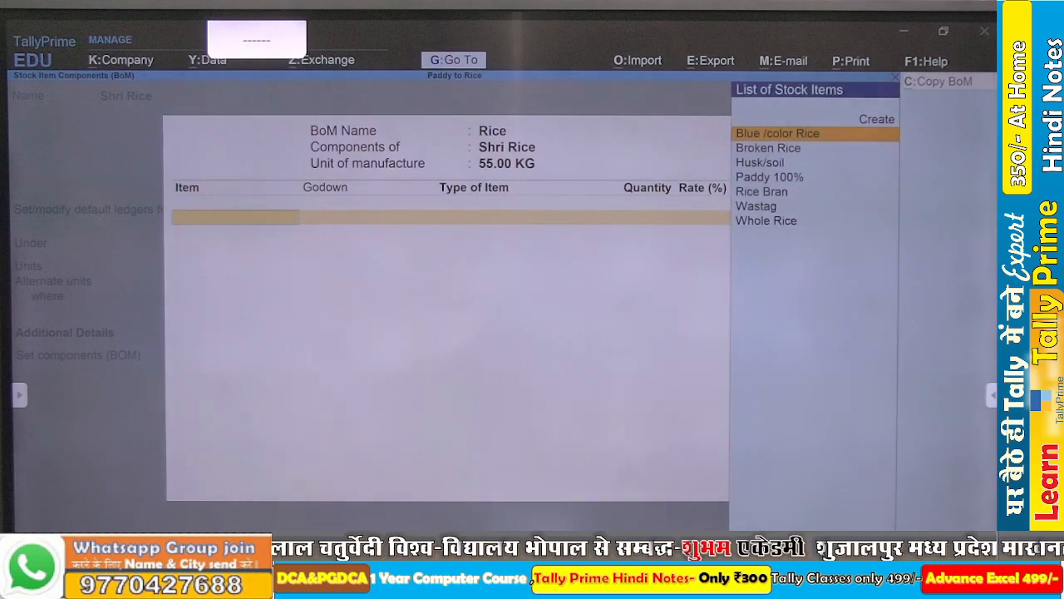
{"action": "key", "text": "Down"}
{"action": "key", "text": "Return"}
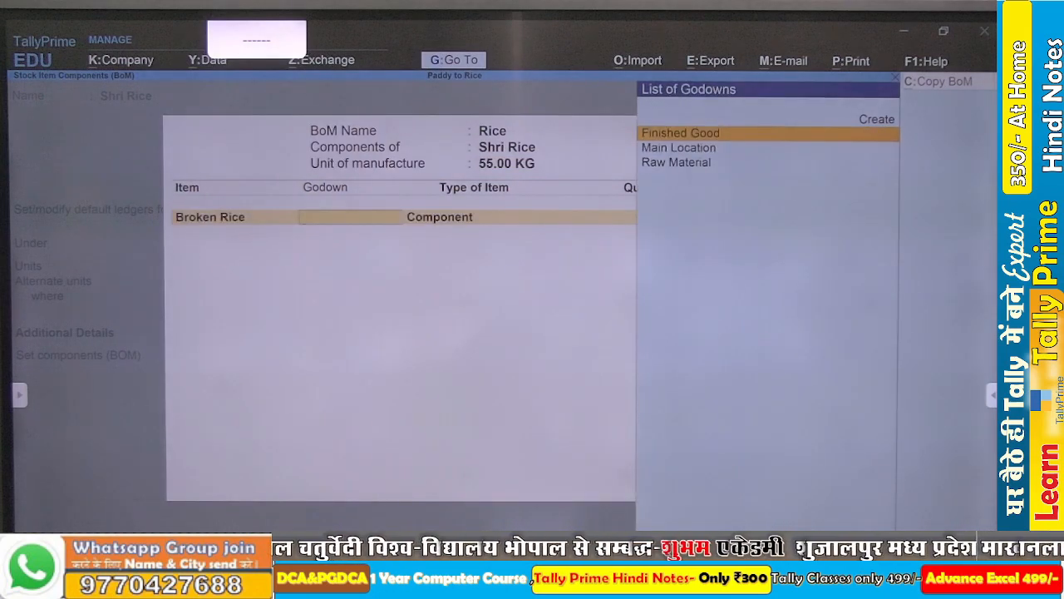
{"action": "key", "text": "BackSpace"}
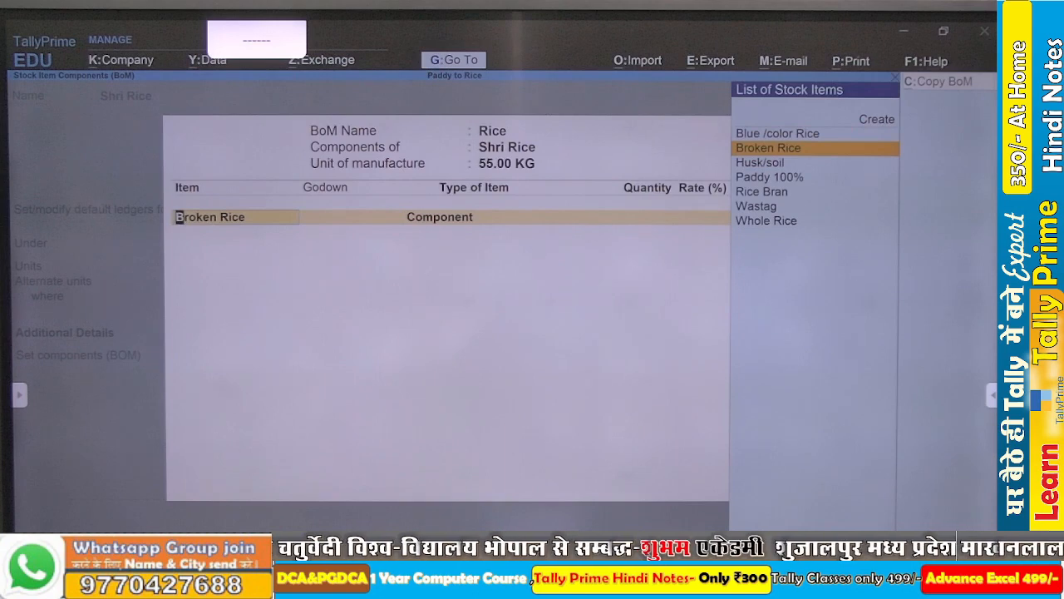
- Add Paddy 100% from the Raw Material godown as a Component of the Rice BOM with a quantity of 100 KG
{"action": "key", "text": "Down"}
{"action": "key", "text": "Down"}
{"action": "key", "text": "Return"}
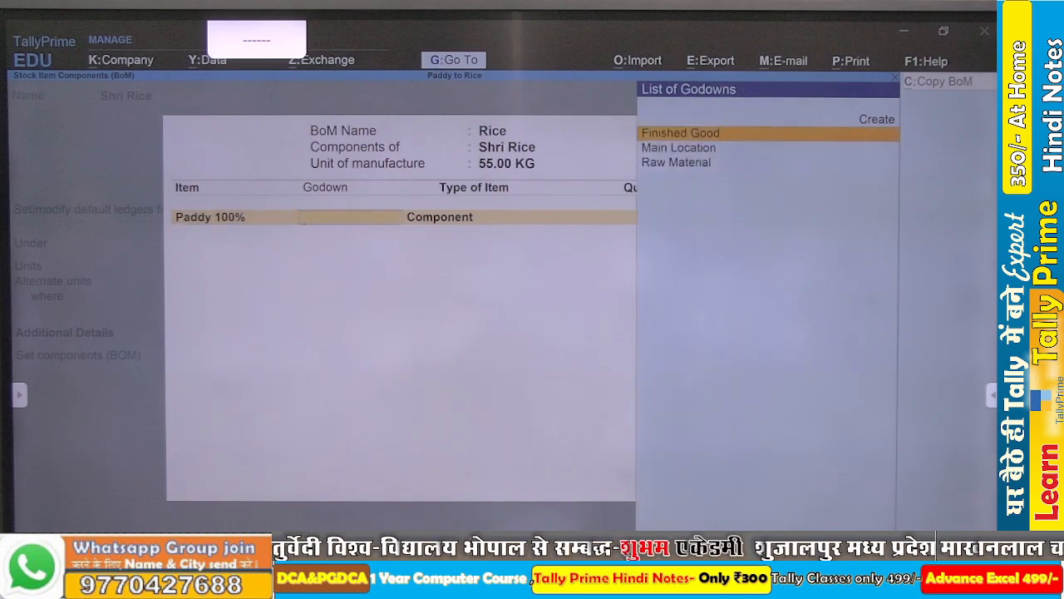
{"action": "key", "text": "Down"}
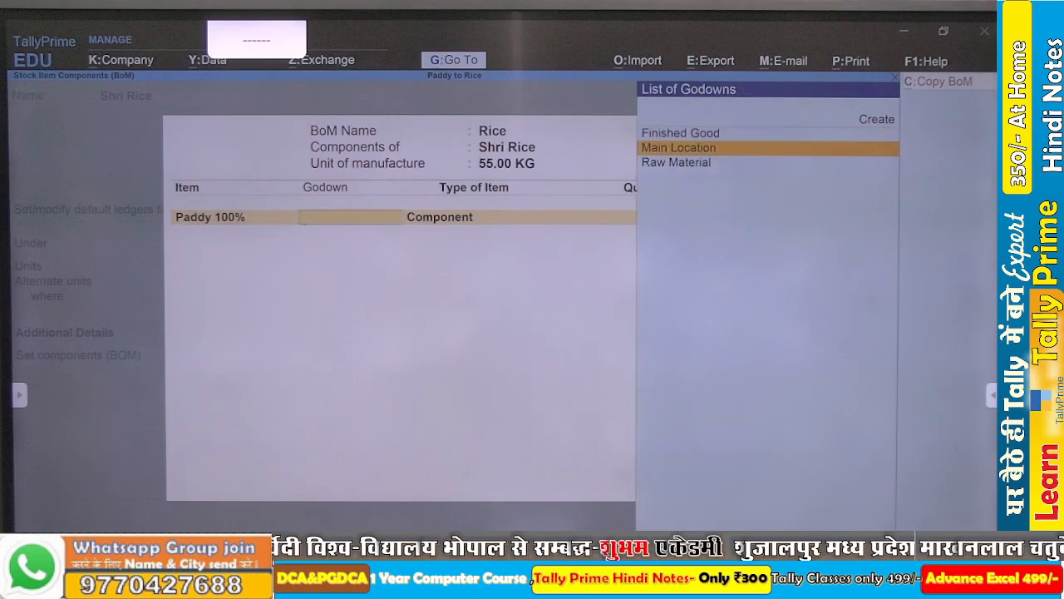
{"action": "key", "text": "Down"}
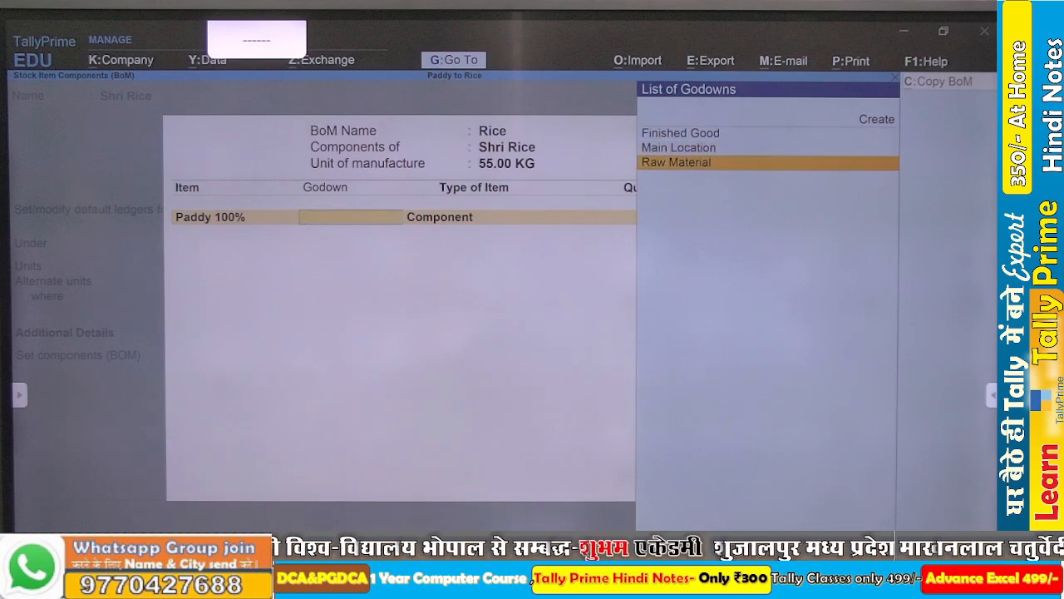
{"action": "key", "text": "Return"}
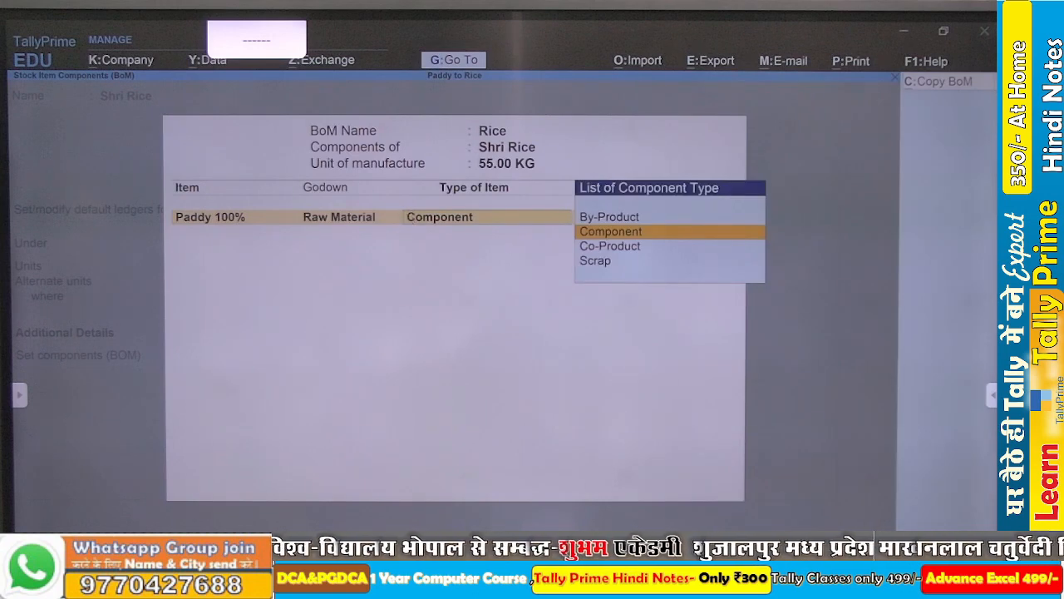
{"action": "key", "text": "Return"}
{"action": "type", "text": "100"}
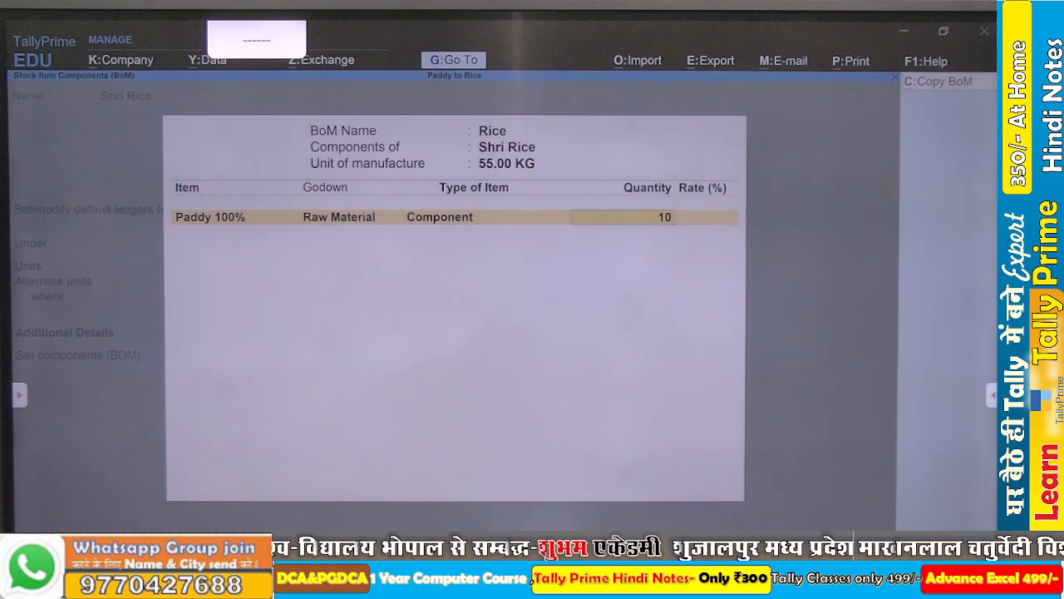
{"action": "key", "text": "Return"}
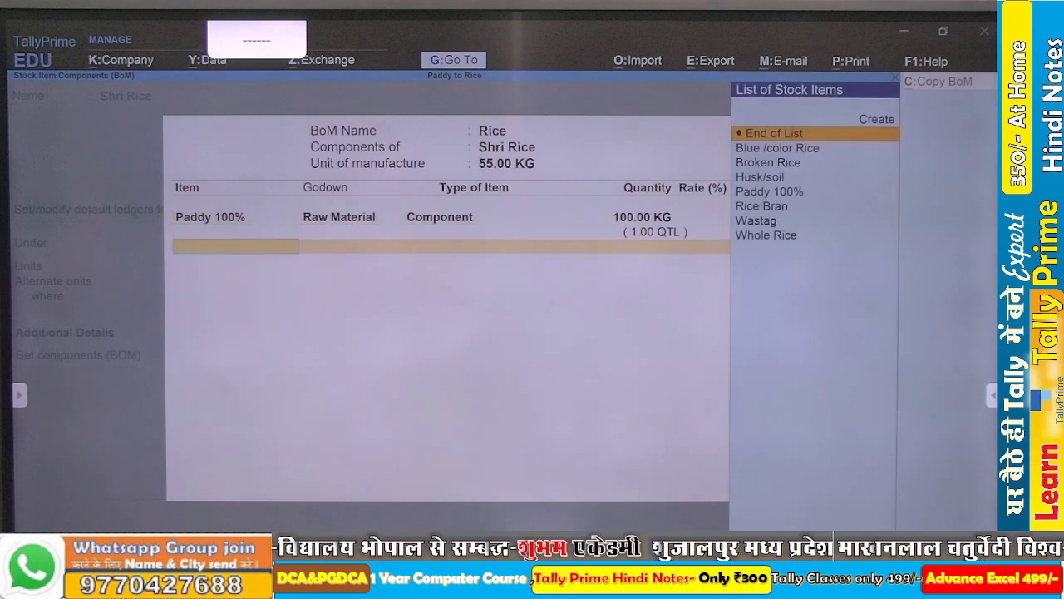
- Add Broken Rice as the second item of the Rice BOM and assign it to the Finished Good godown
{"action": "key", "text": "Down"}
{"action": "key", "text": "Down"}
{"action": "key", "text": "Return"}
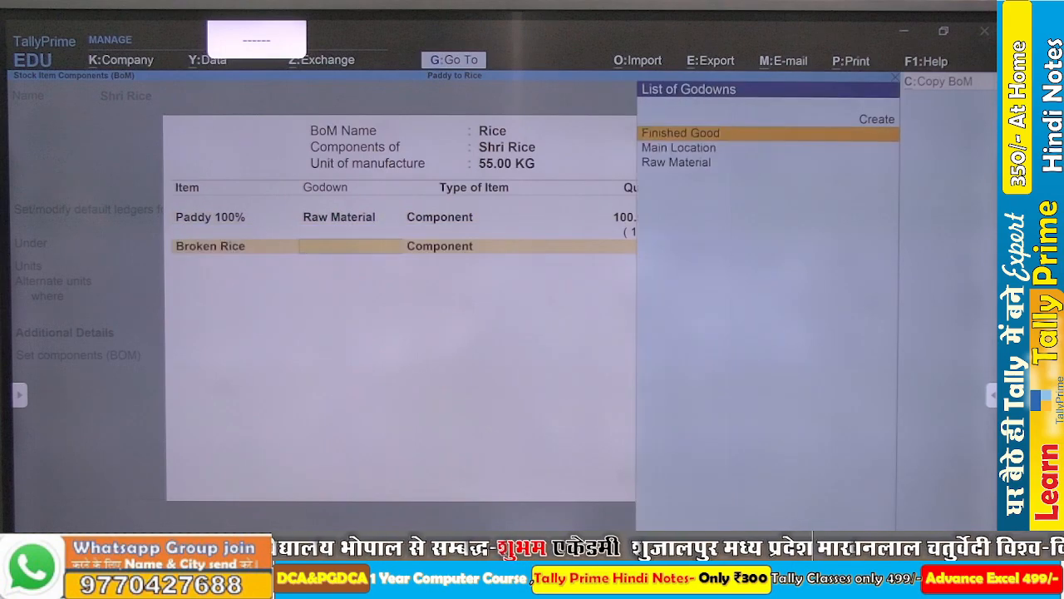
{"action": "key", "text": "Down"}
{"action": "key", "text": "Down"}
{"action": "key", "text": "Up"}
{"action": "key", "text": "Up"}
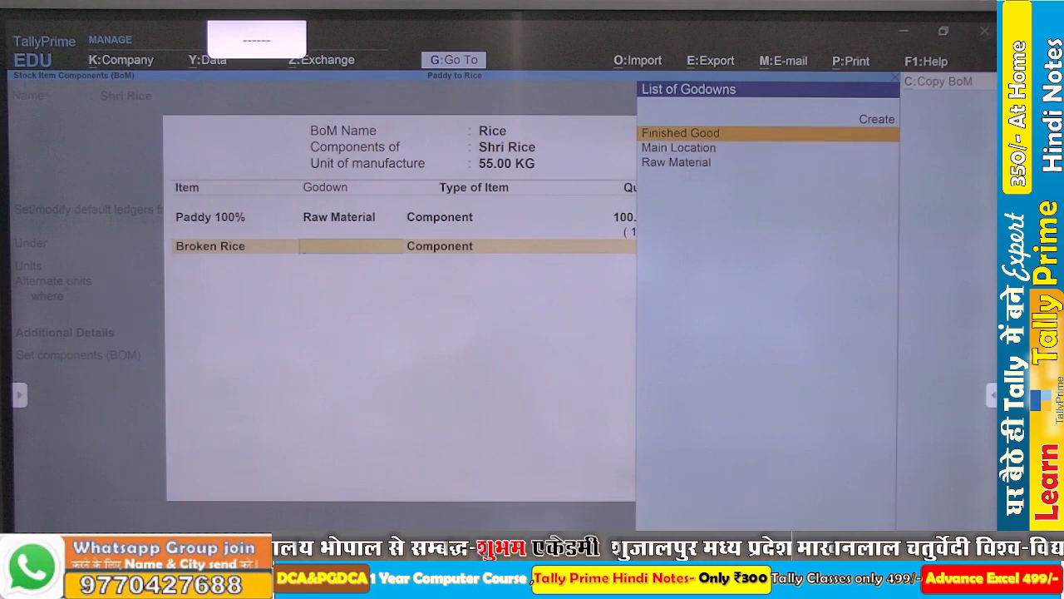
{"action": "key", "text": "Return"}
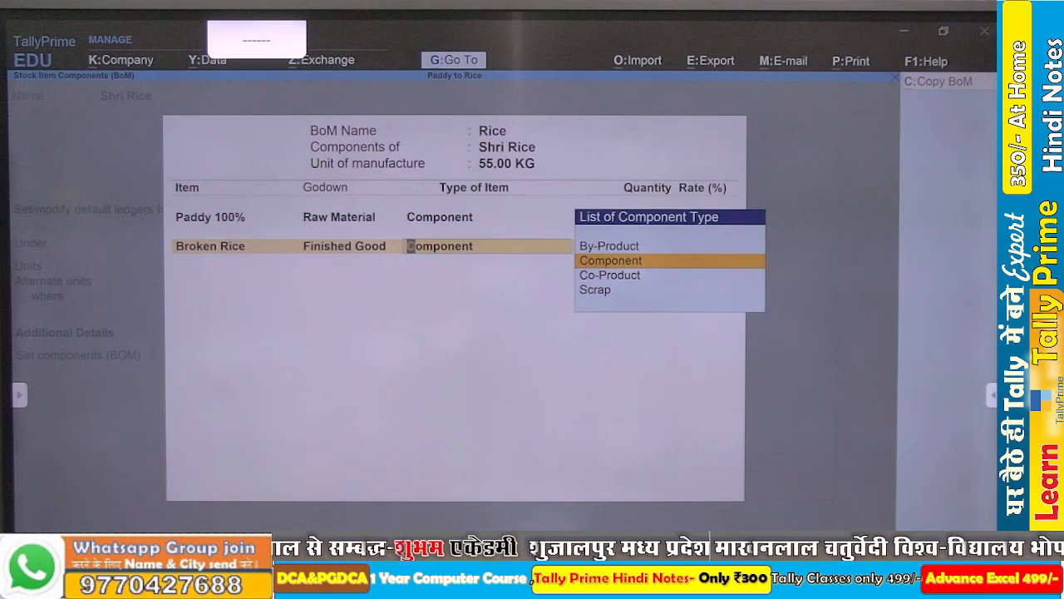
- Set Broken Rice as a Co-Product with a quantity of 28 KG and a rate of 28%
{"action": "key", "text": "Down"}
{"action": "key", "text": "Return"}
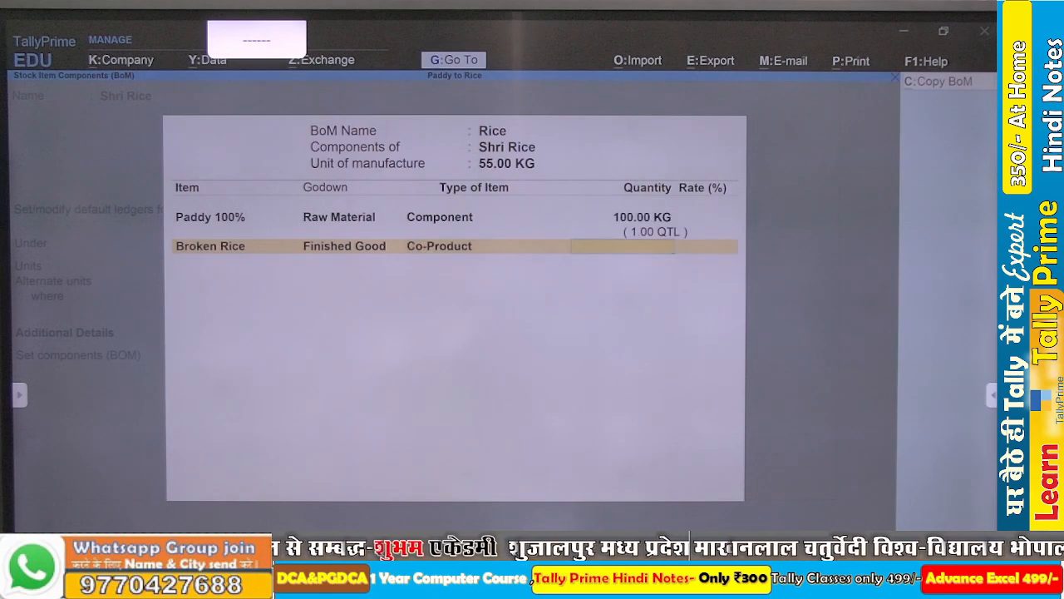
{"action": "type", "text": "28"}
{"action": "key", "text": "Return"}
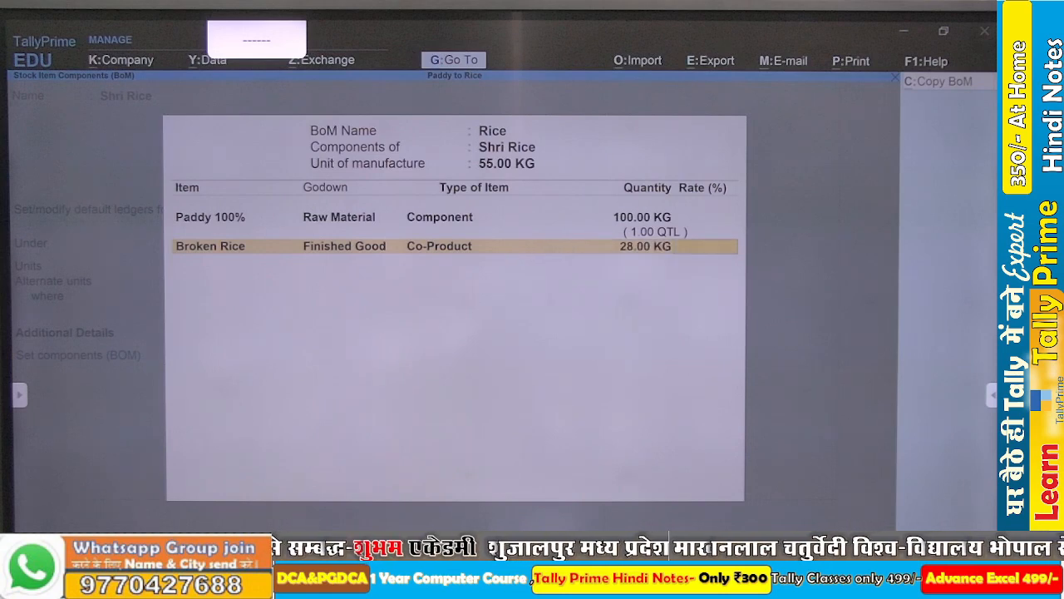
{"action": "type", "text": "28"}
{"action": "key", "text": "Return"}
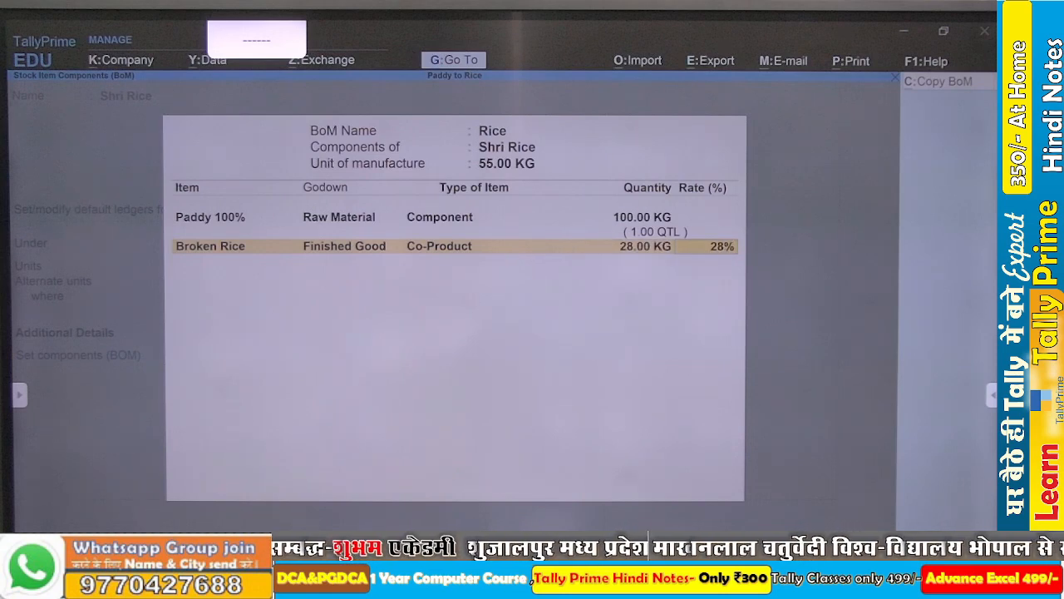
- Add Rice Bran from the Finished Good godown to the Rice BOM as a By-Product with a quantity of 8 KG and a rate of 8%
{"action": "type", "text": "Ri"}
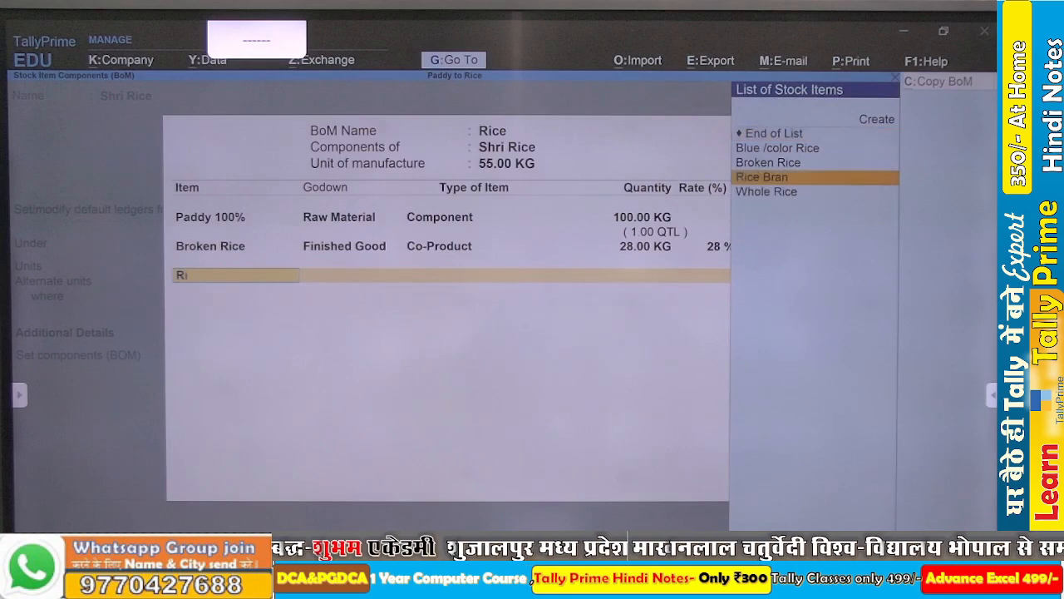
{"action": "key", "text": "Return"}
{"action": "key", "text": "Down"}
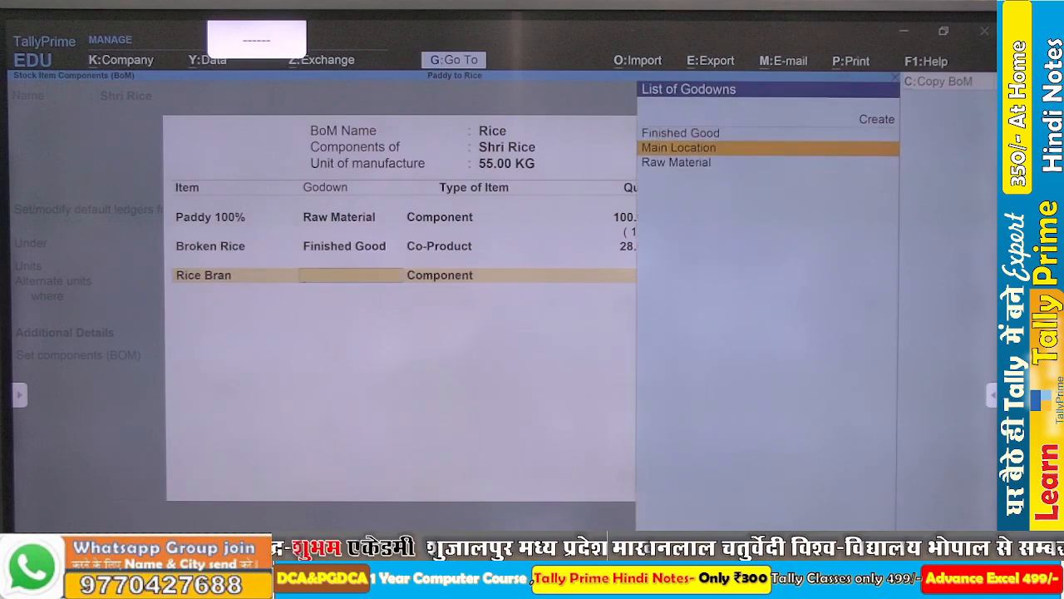
{"action": "key", "text": "Up"}
{"action": "key", "text": "Return"}
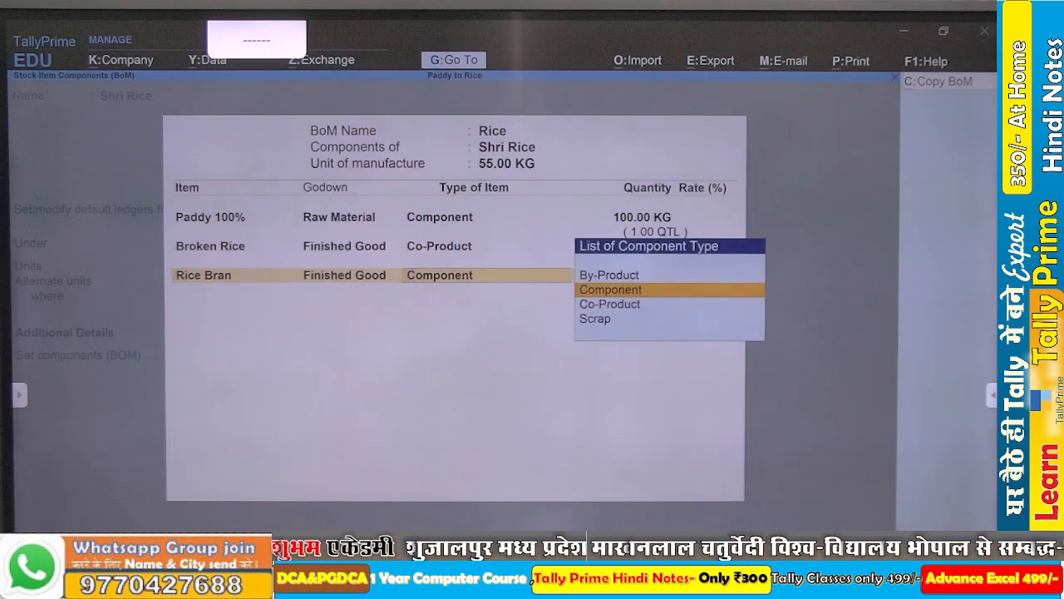
{"action": "key", "text": "Up"}
{"action": "key", "text": "Return"}
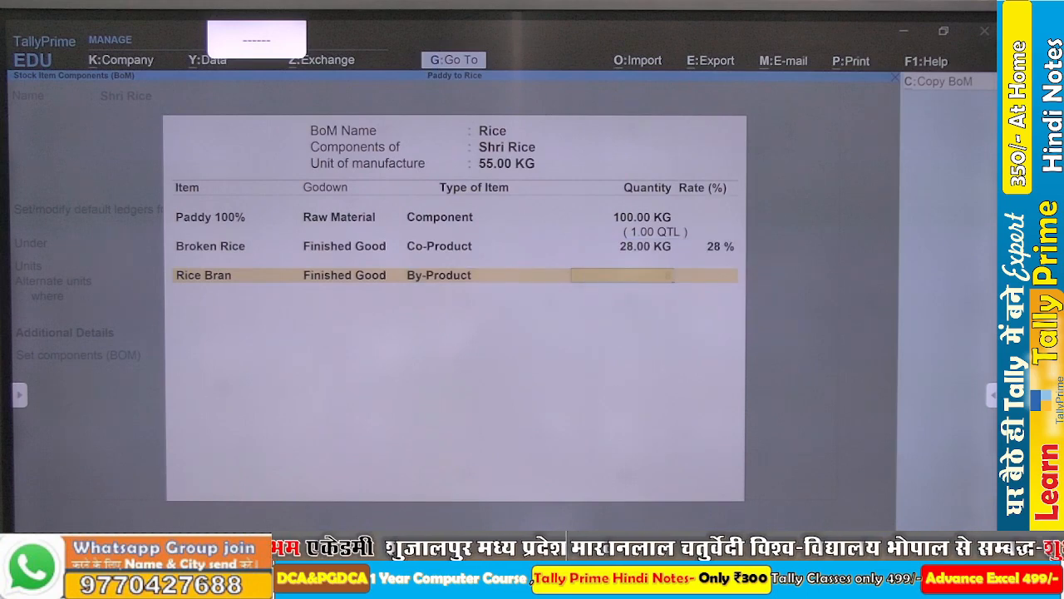
{"action": "type", "text": "8"}
{"action": "key", "text": "Return"}
{"action": "type", "text": "8"}
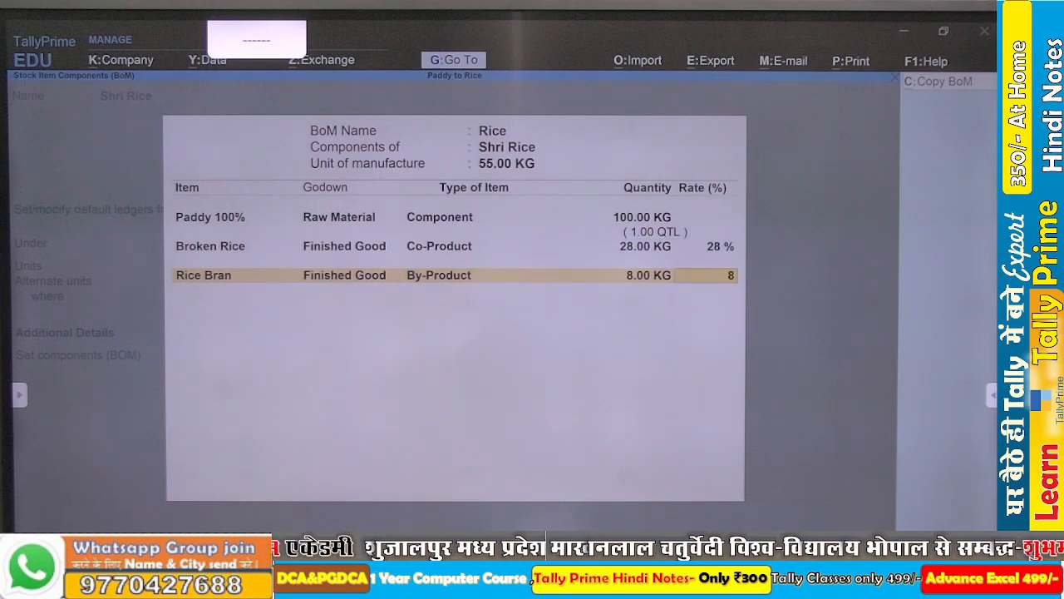
{"action": "key", "text": "Return"}
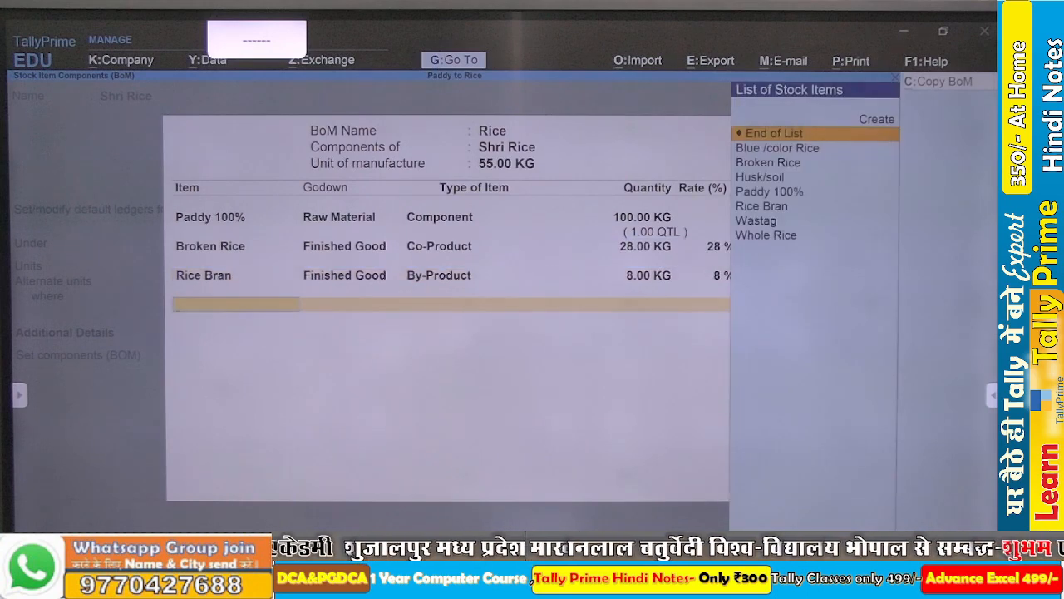
- Check the reference BOM slide, and add Husk/soil as the fourth BOM item in the Finished Good godown
{"action": "key", "text": "alt+Tab"}
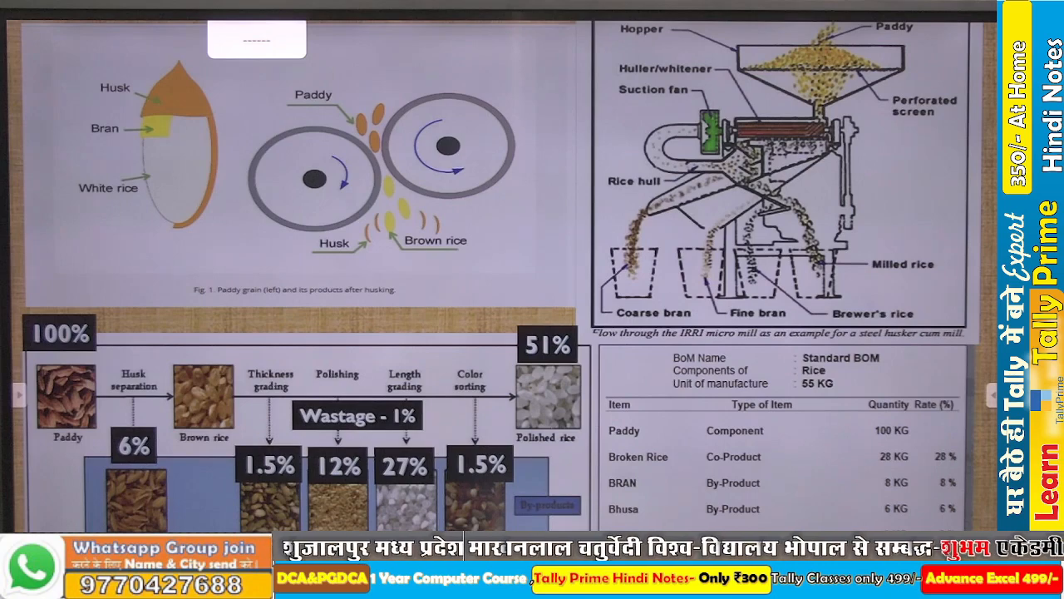
{"action": "key", "text": "alt+Tab"}
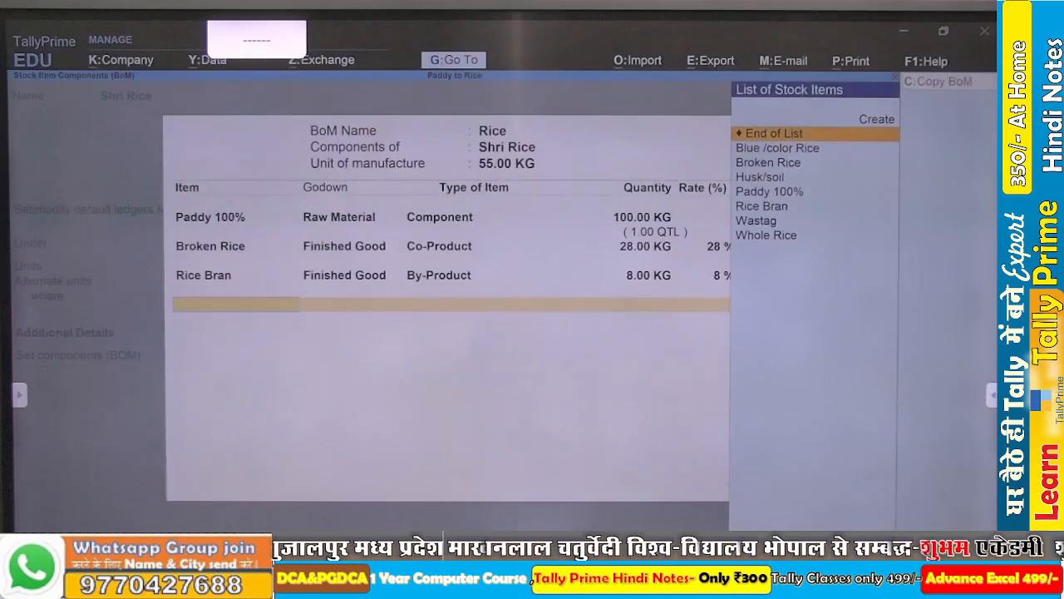
{"action": "key", "text": "Down"}
{"action": "key", "text": "Down"}
{"action": "key", "text": "Down"}
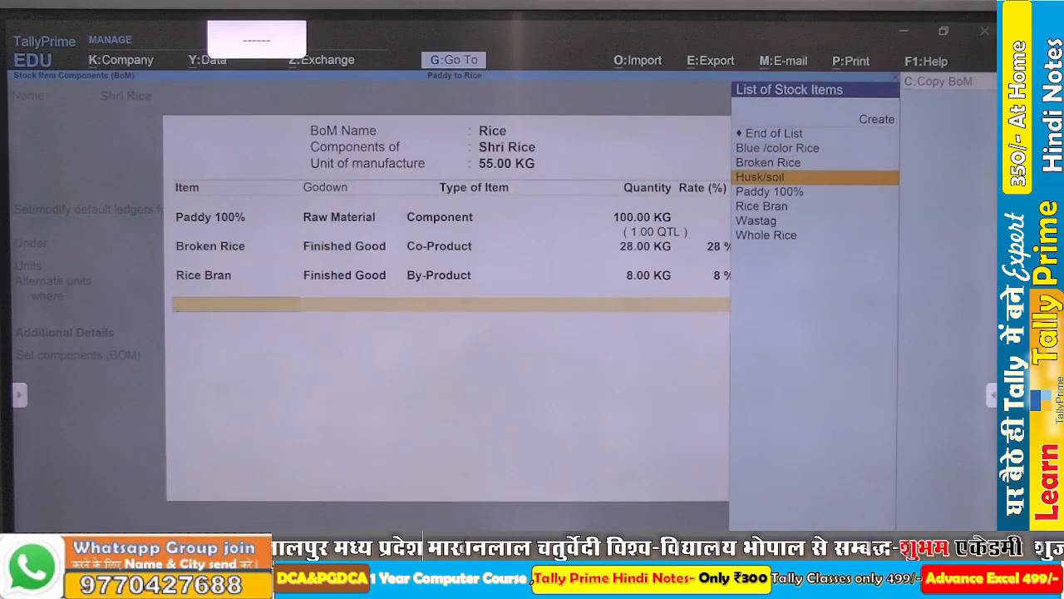
{"action": "key", "text": "Return"}
{"action": "key", "text": "Down"}
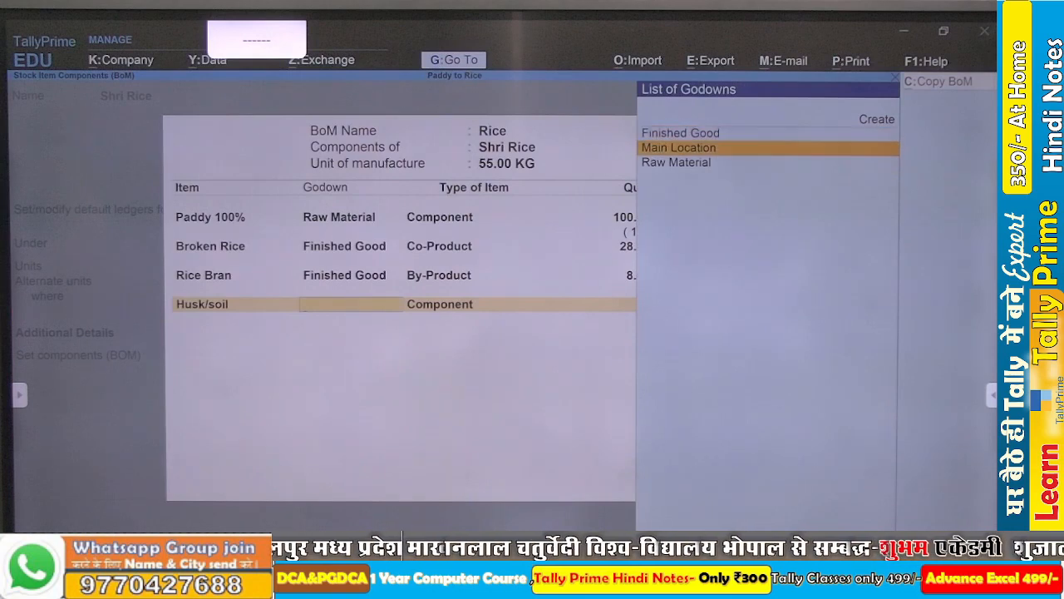
{"action": "key", "text": "Down"}
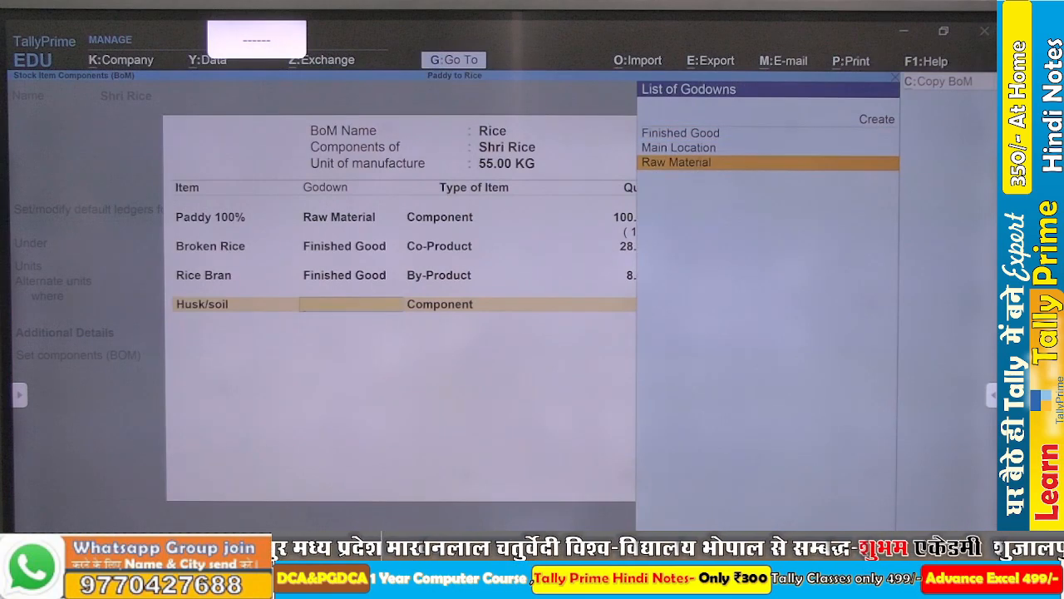
{"action": "key", "text": "Up"}
{"action": "key", "text": "Up"}
{"action": "key", "text": "Return"}
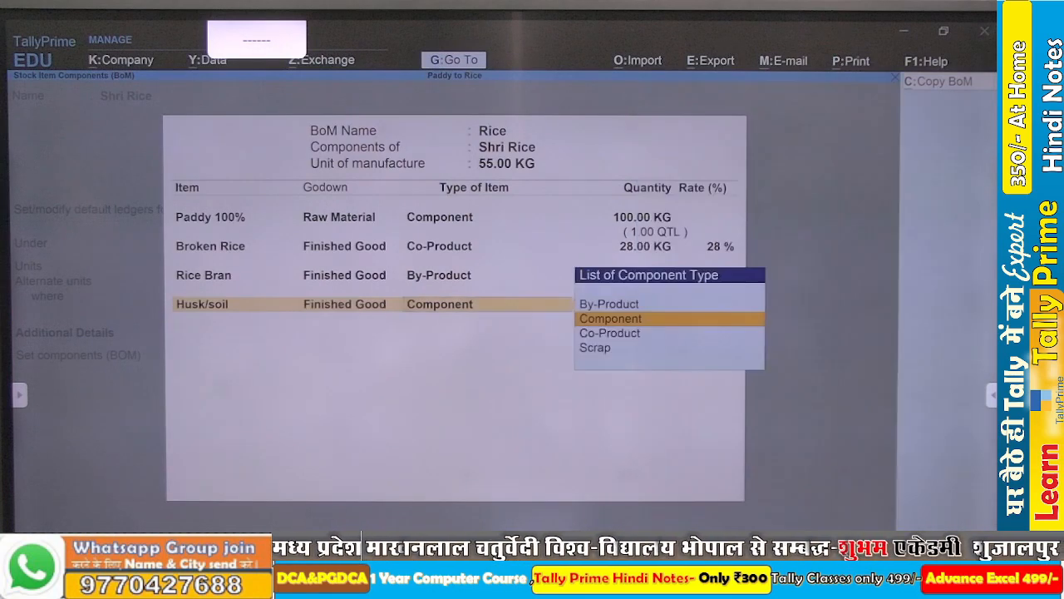
- Set Husk/soil as a By-Product, as in the reference slide, with a quantity of 6 KG and a rate of 6%
{"action": "key", "text": "Down"}
{"action": "key", "text": "Return"}
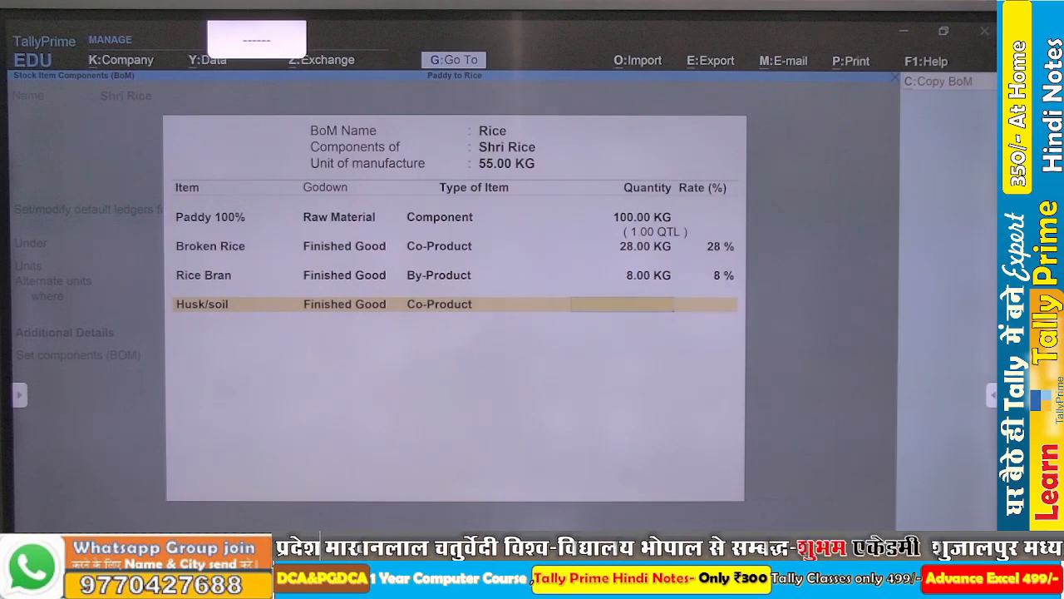
{"action": "key", "text": "alt+Tab"}
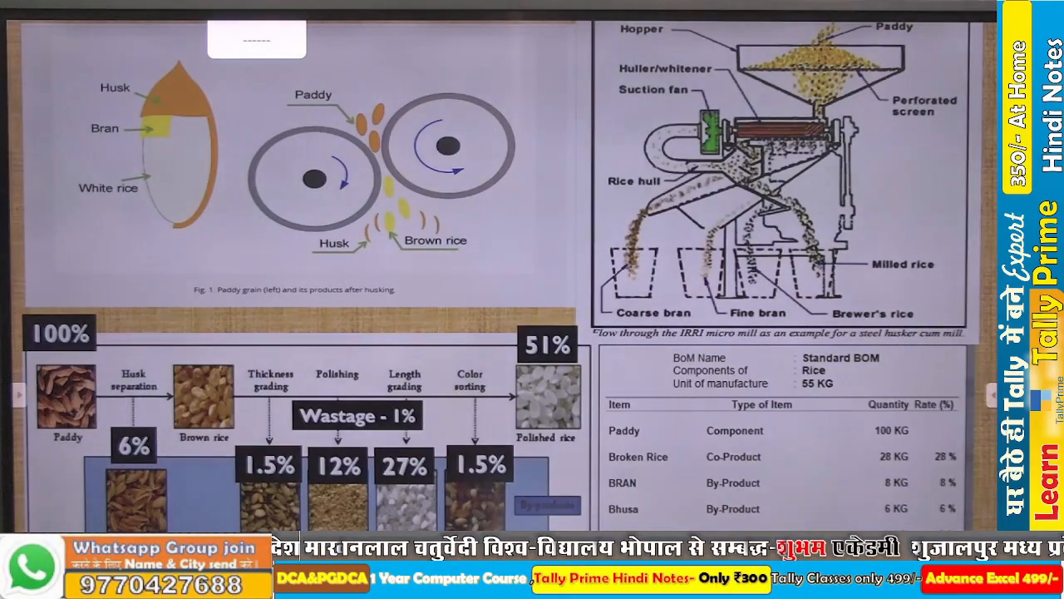
{"action": "key", "text": "alt+Tab"}
{"action": "key", "text": "BackSpace"}
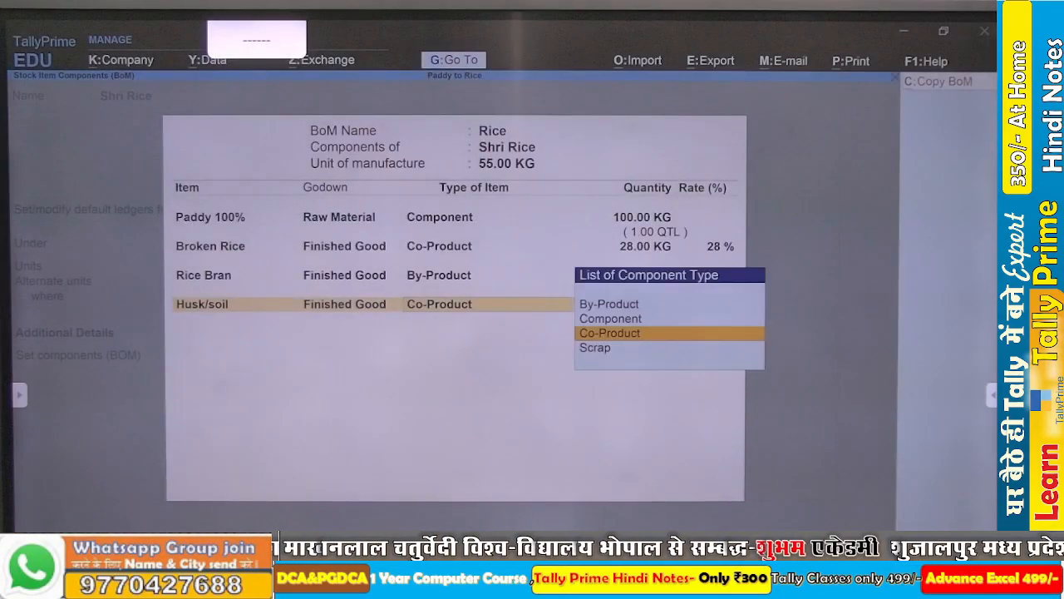
{"action": "type", "text": "By"}
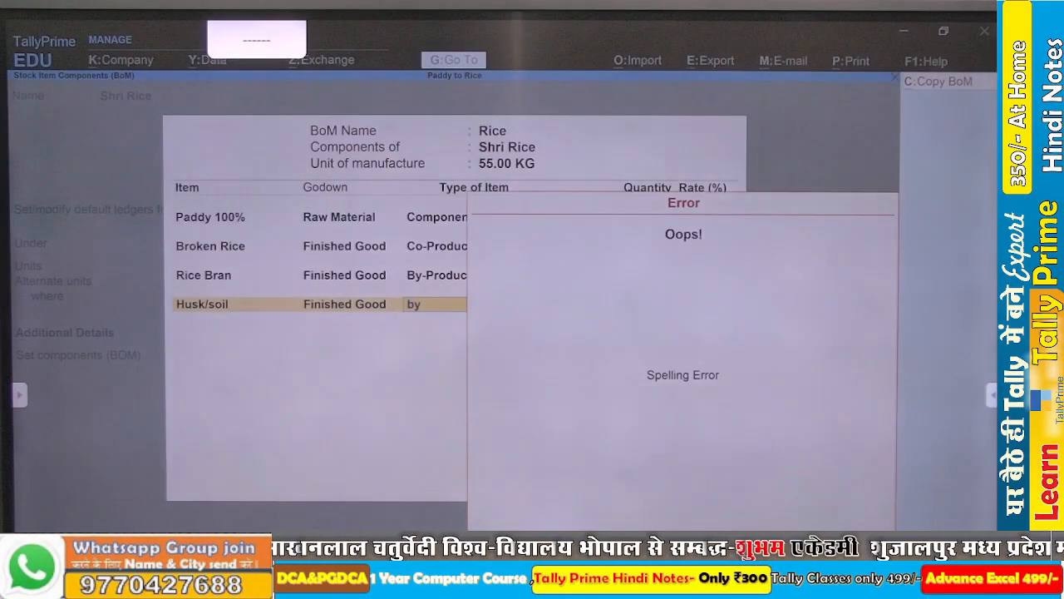
{"action": "key", "text": "Escape"}
{"action": "key", "text": "Return"}
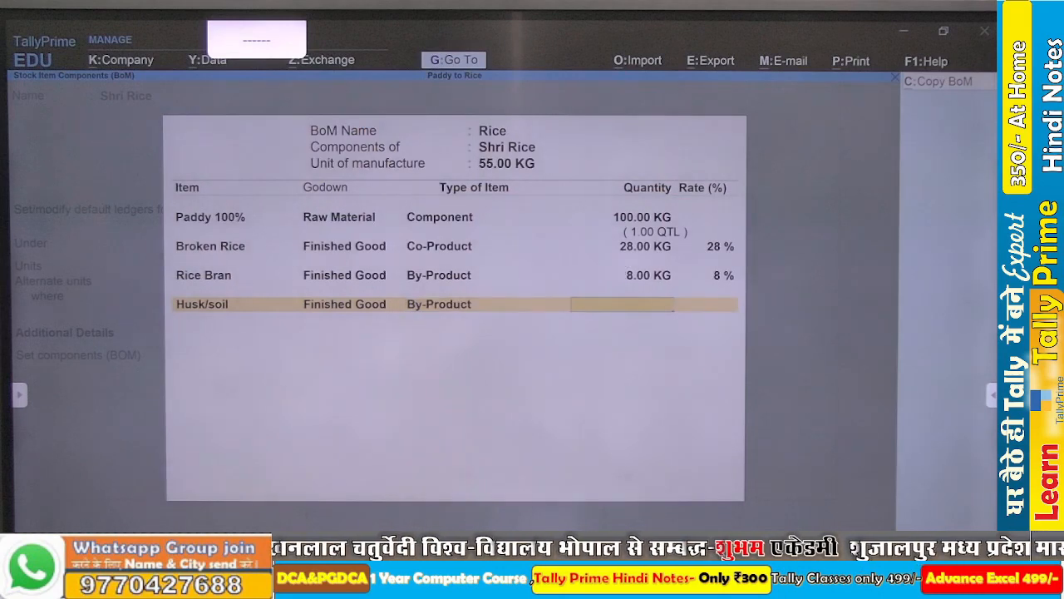
{"action": "type", "text": "6"}
{"action": "key", "text": "Return"}
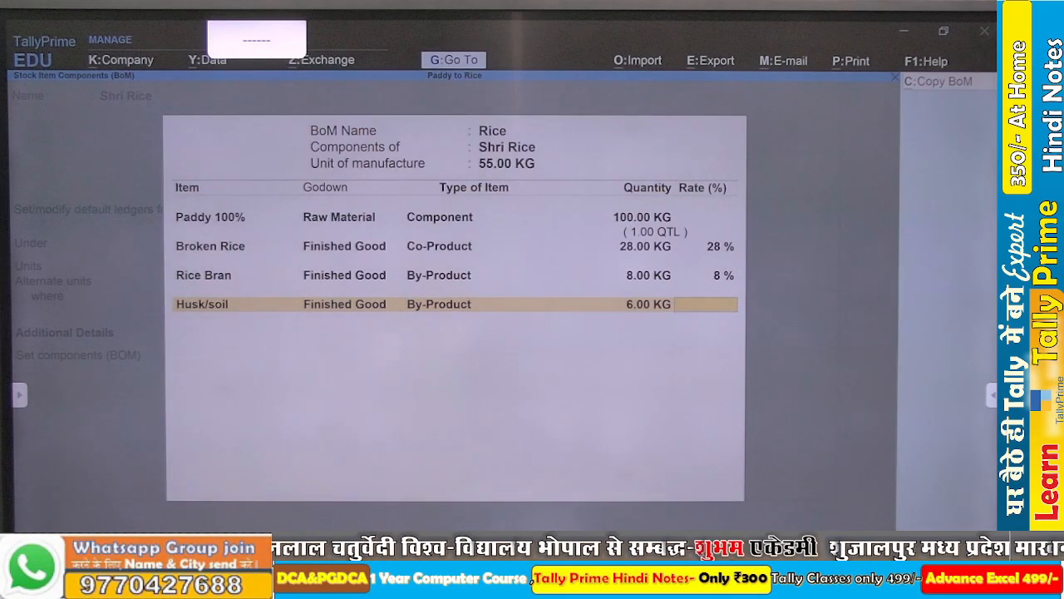
{"action": "type", "text": "6%"}
{"action": "key", "text": "Return"}
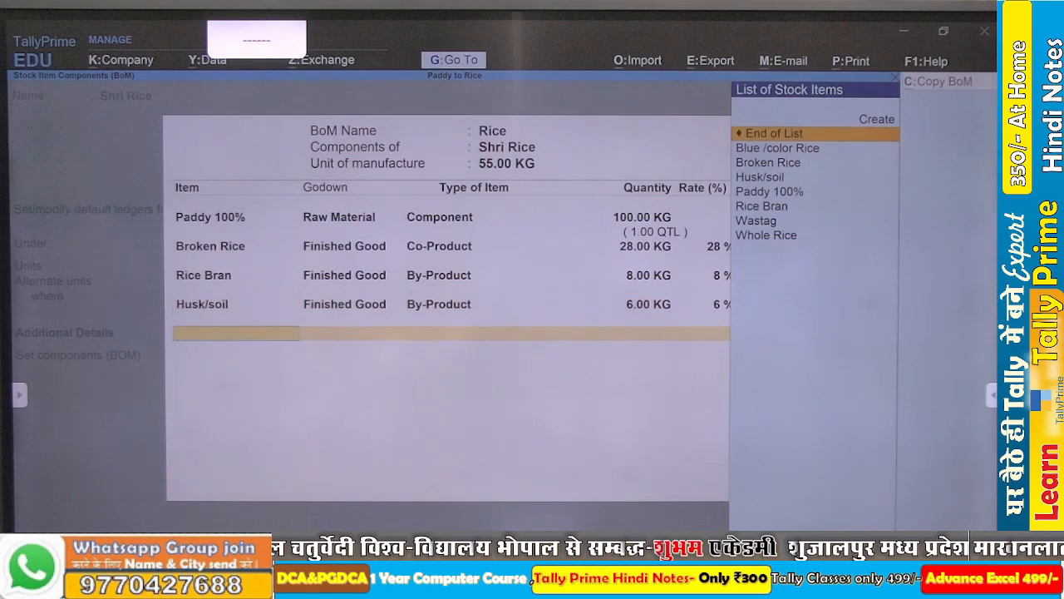
- Consult the reference slide again, and add Wastag as the fifth BOM item in the Finished Good godown
{"action": "key", "text": "alt+Tab"}
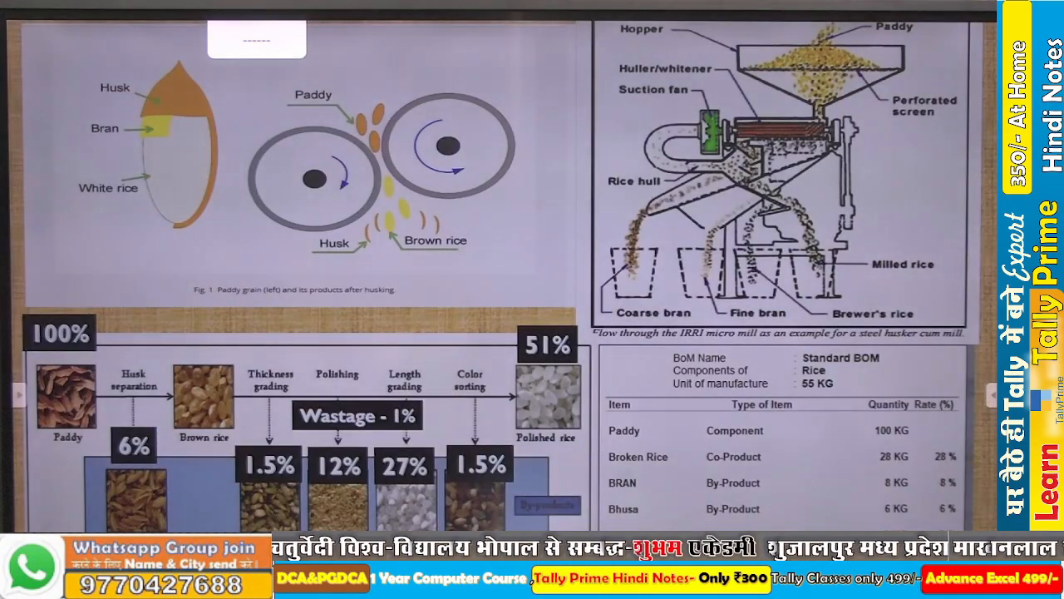
{"action": "key", "text": "alt+Tab"}
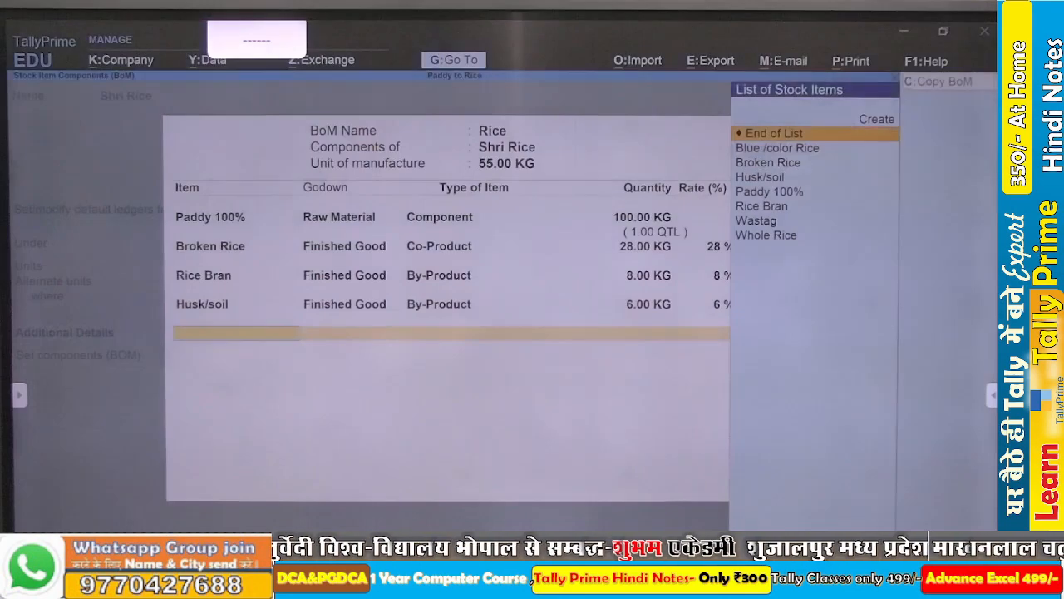
{"action": "key", "text": "Down"}
{"action": "key", "text": "Down"}
{"action": "key", "text": "Down"}
{"action": "key", "text": "Down"}
{"action": "key", "text": "Down"}
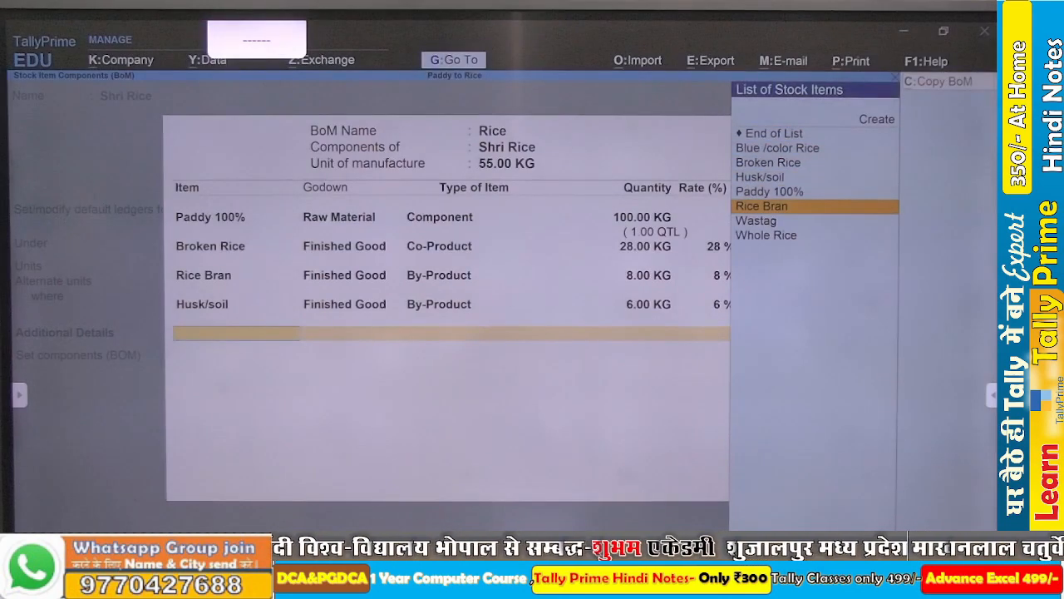
{"action": "key", "text": "Down"}
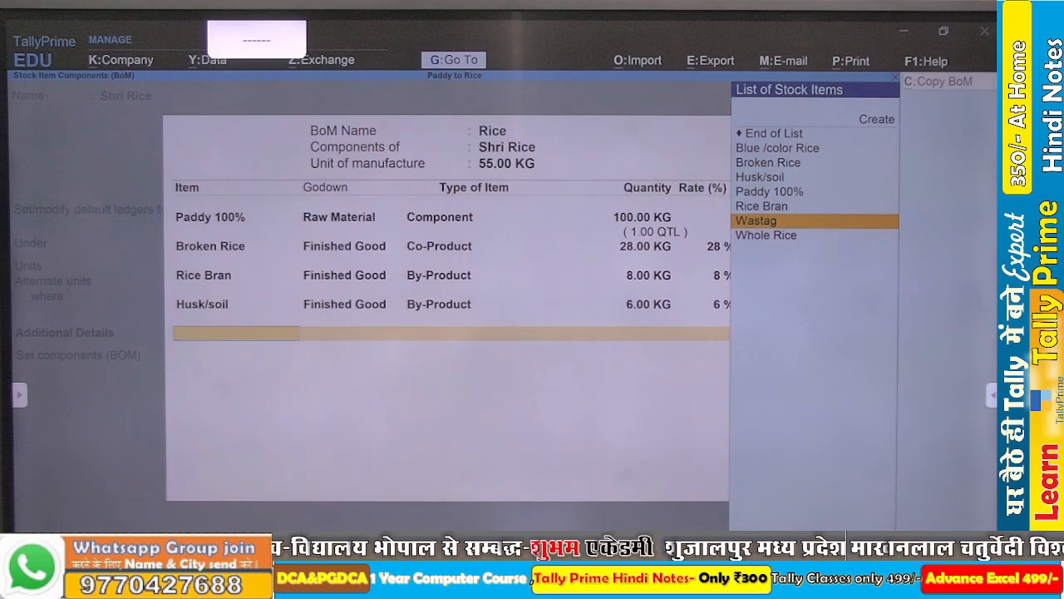
{"action": "key", "text": "Return"}
{"action": "key", "text": "Down"}
{"action": "key", "text": "Down"}
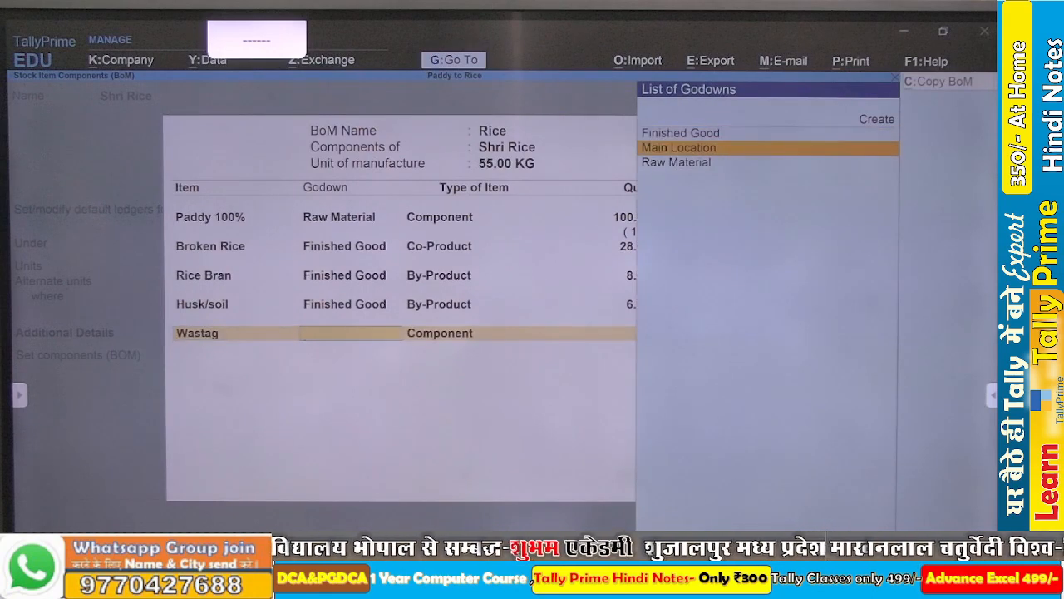
{"action": "key", "text": "Up"}
{"action": "key", "text": "Up"}
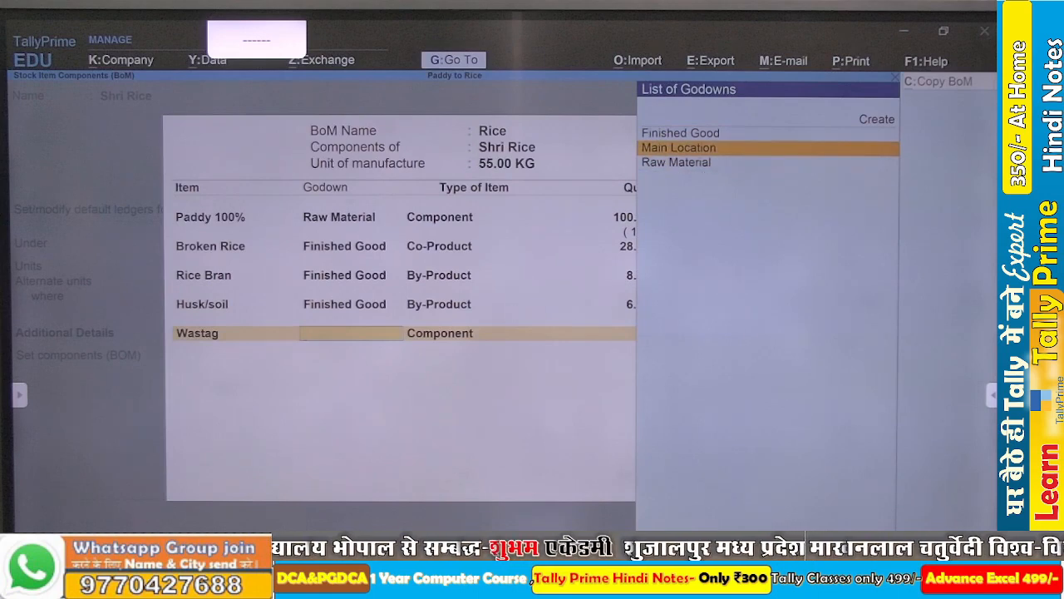
{"action": "key", "text": "Return"}
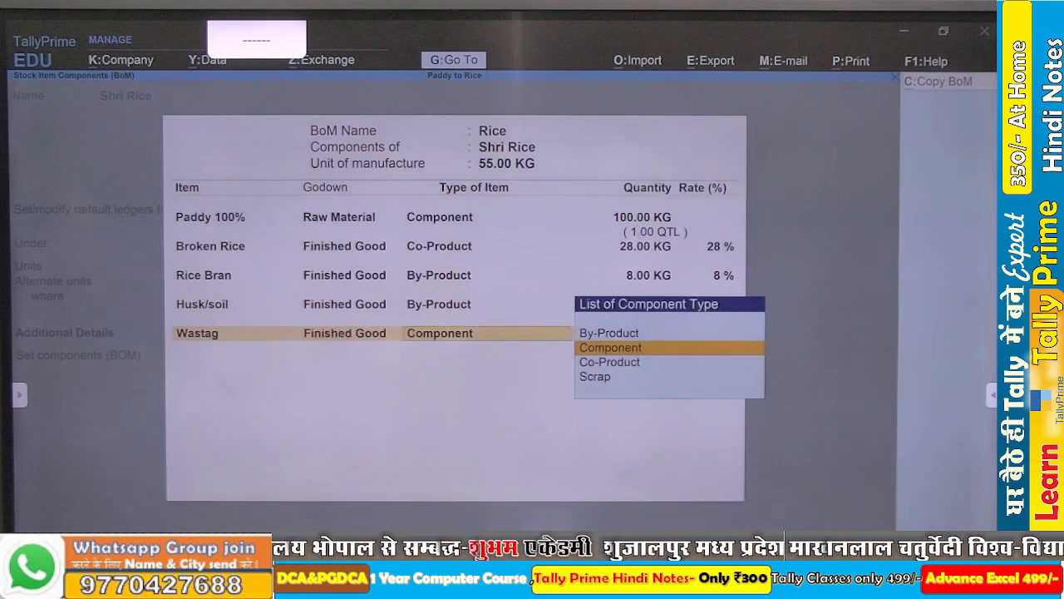
- Set Wastag's item type to Scrap and its quantity to 3 KG
{"action": "key", "text": "Down"}
{"action": "key", "text": "Down"}
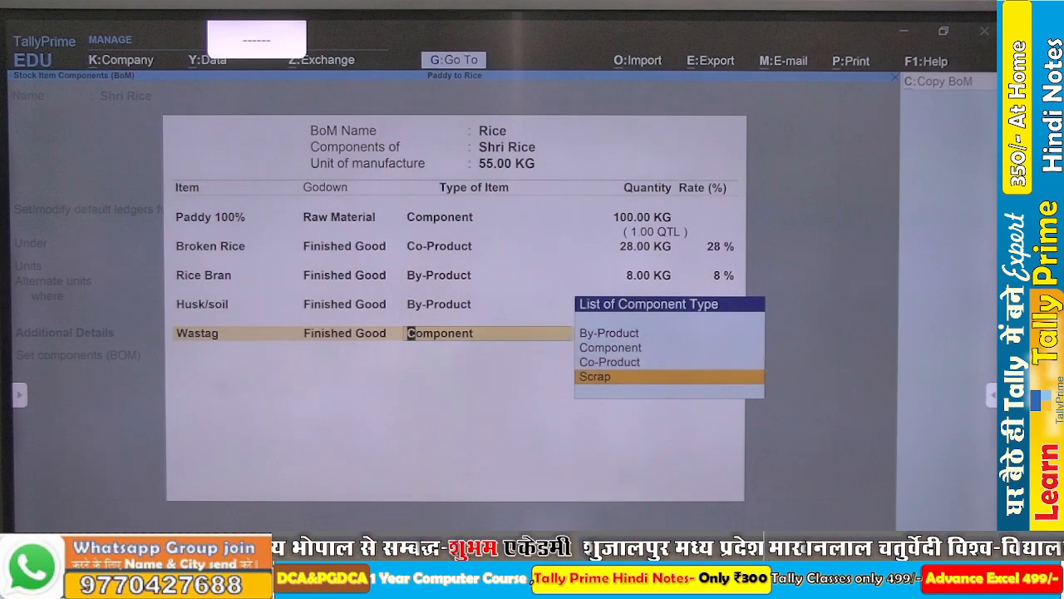
{"action": "key", "text": "Return"}
{"action": "type", "text": "3"}
{"action": "key", "text": "Return"}
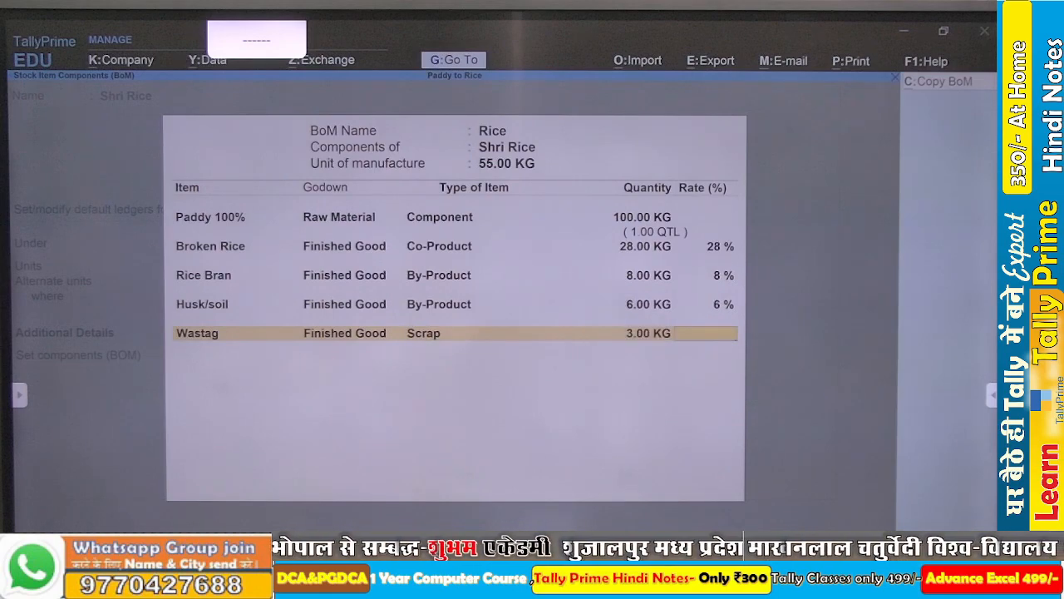
- Compare the BOM with the reference slide and sum the output quantities 28+8+6+3 in the calculator
{"action": "key", "text": "alt+Tab"}
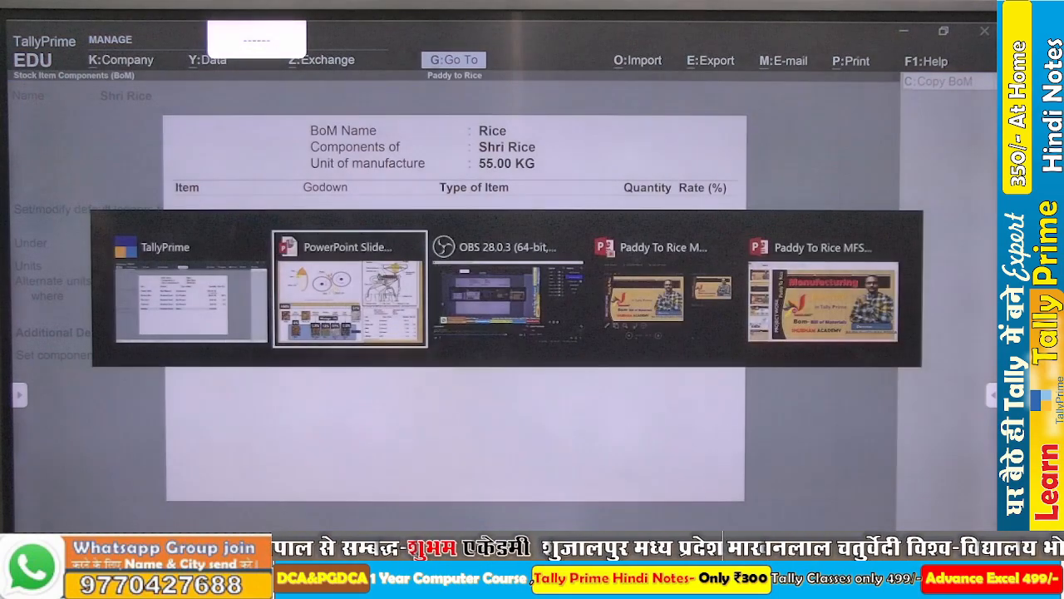
{"action": "key", "text": "alt+Tab"}
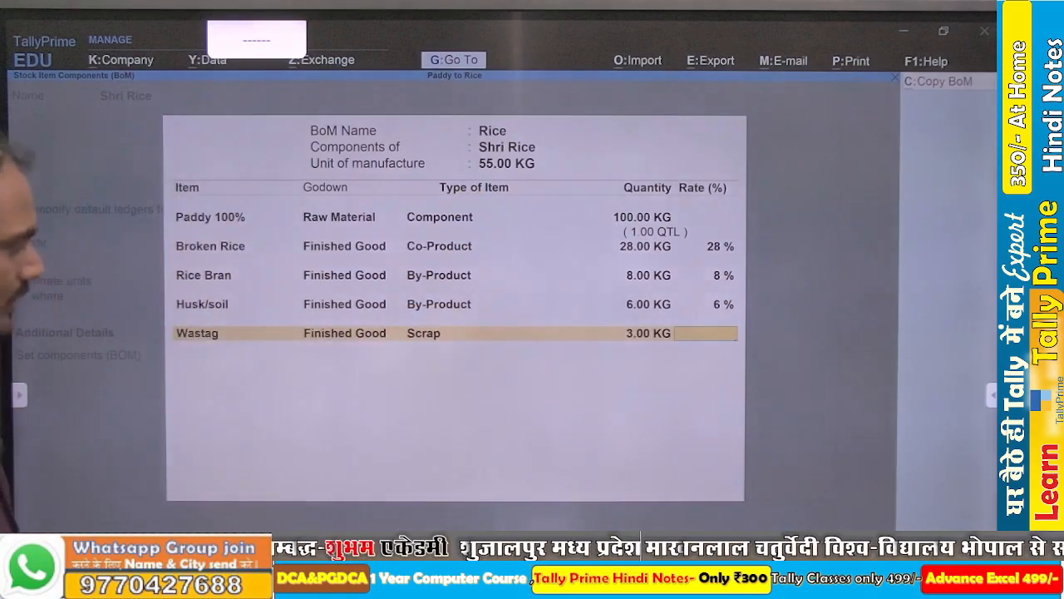
{"action": "key", "text": "ctrl+n"}
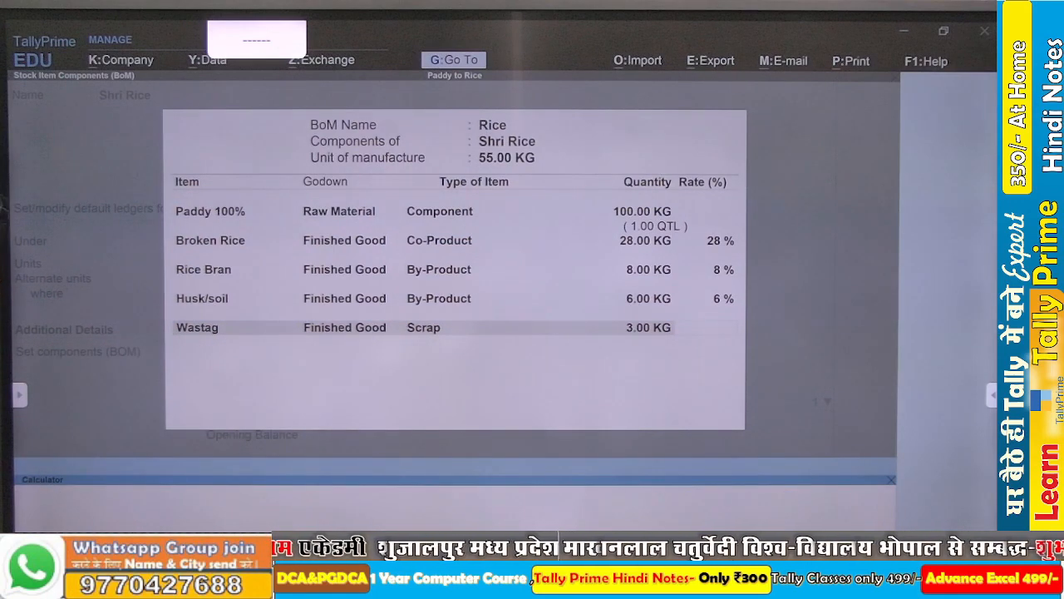
{"action": "type", "text": "28+8+6+3"}
{"action": "key", "text": "Return"}
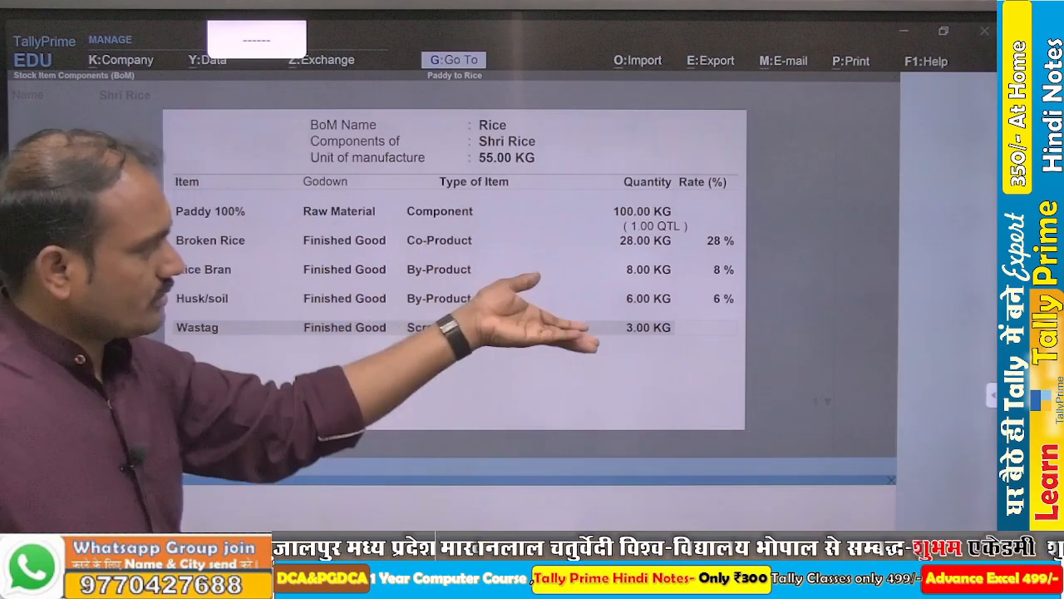
- Return to the BOM and set the rate of Wastag to 3%
{"action": "left_click", "coordinate": [692, 328]}
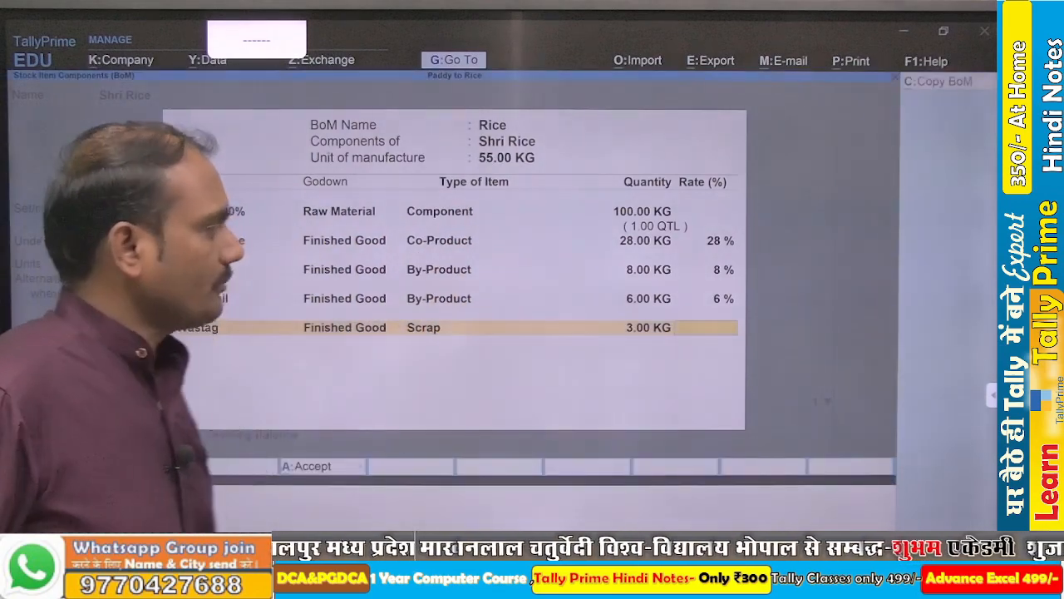
{"action": "type", "text": "3"}
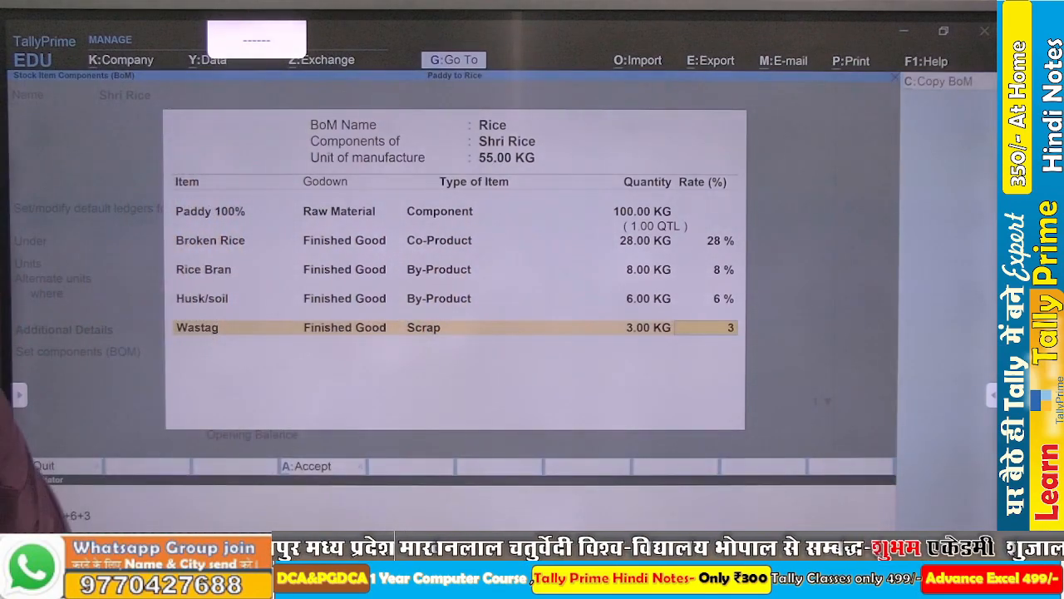
{"action": "key", "text": "Return"}
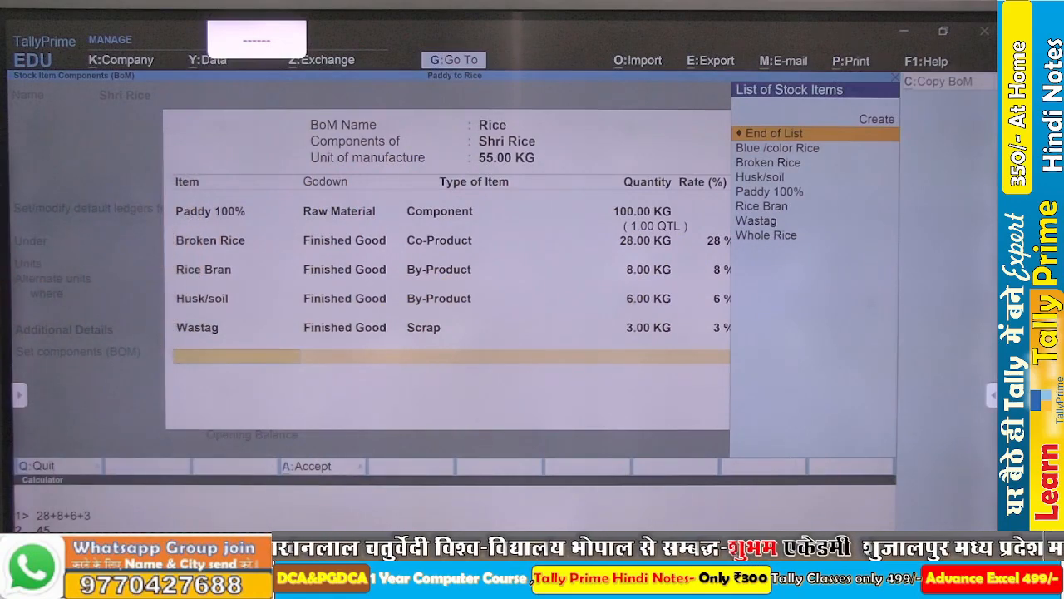
- Save the Rice bill of materials and the Shri Rice stock item, and return to the Gateway
{"action": "key", "text": "ctrl+n"}
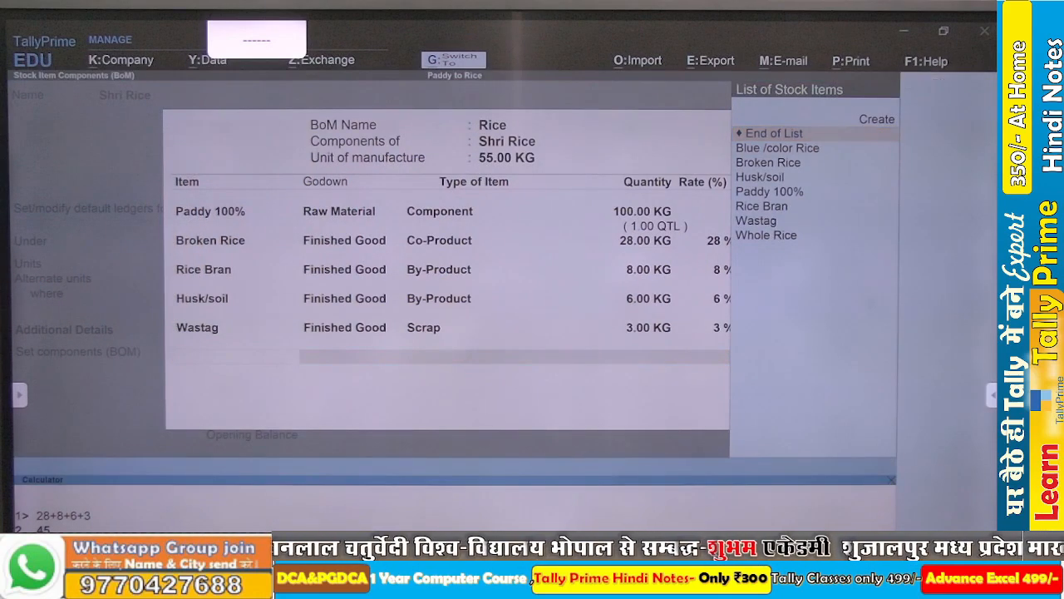
{"action": "key", "text": "ctrl+m"}
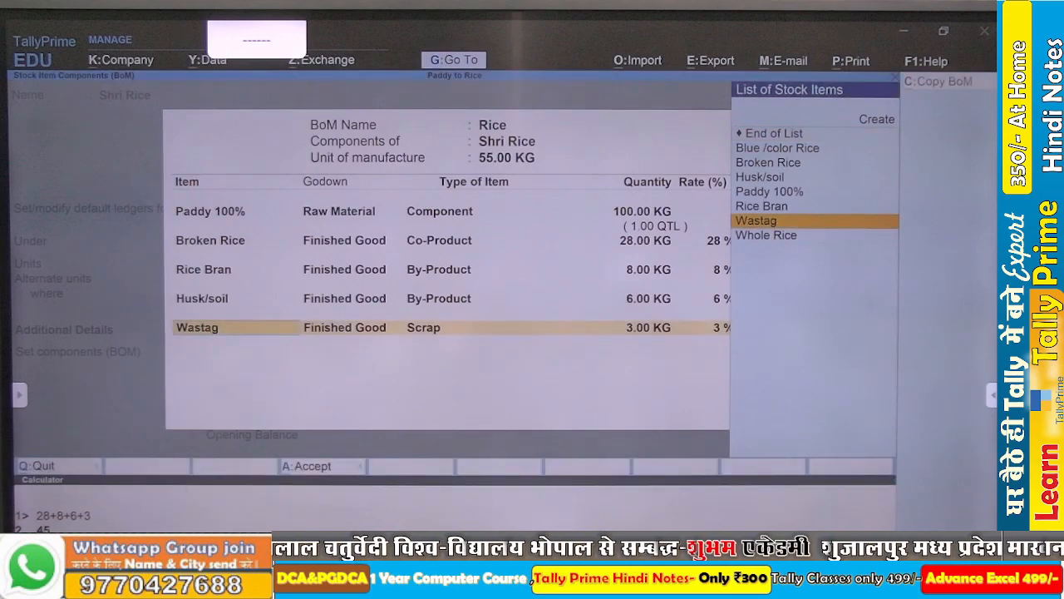
{"action": "key", "text": "ctrl+a"}
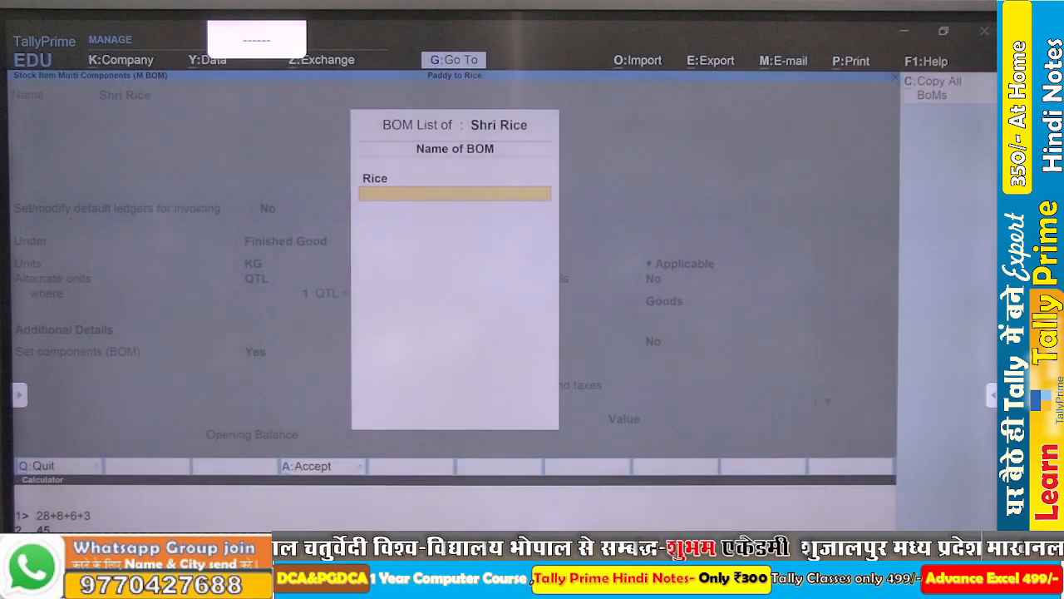
{"action": "key", "text": "Return"}
{"action": "key", "text": "ctrl+a"}
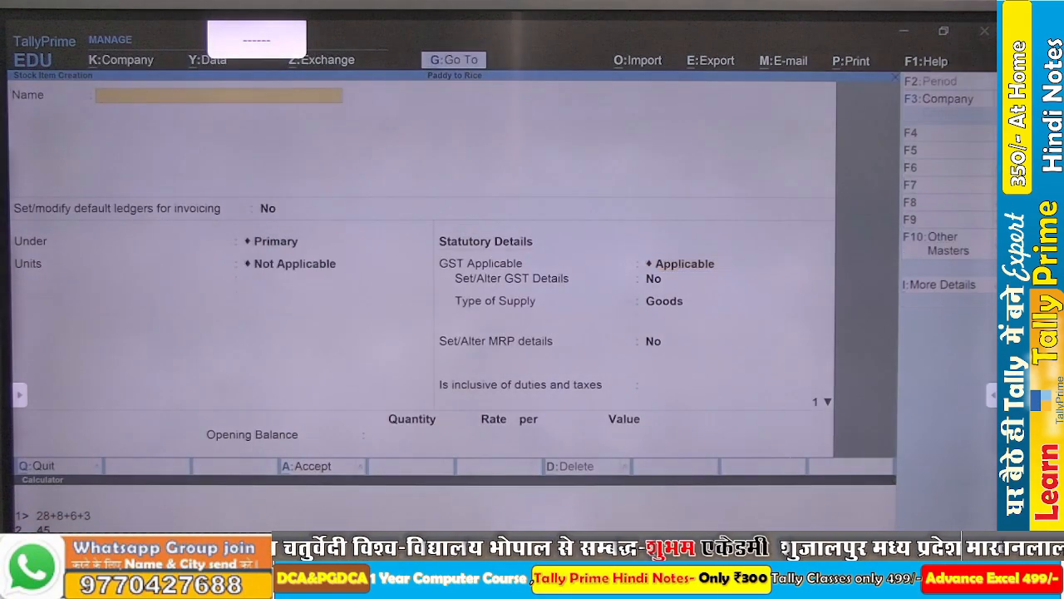
{"action": "key", "text": "Escape"}
{"action": "key", "text": "Escape"}
{"action": "key", "text": "Escape"}
{"action": "key", "text": "Escape"}
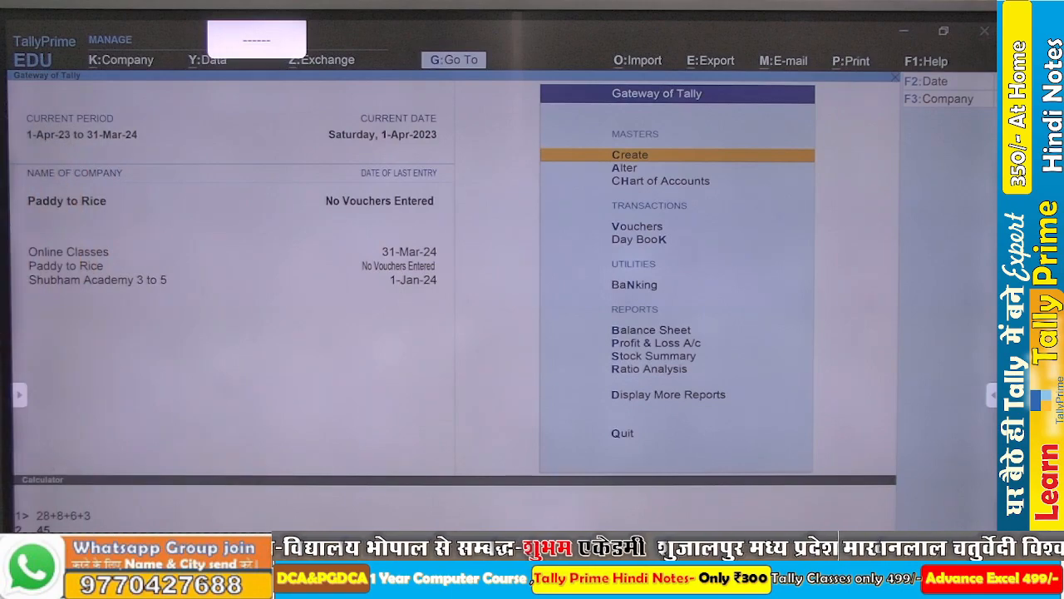
- Start a new voucher type named MFS Journal and base it on the Stock Journal type
{"action": "key", "text": "Return"}
{"action": "key", "text": "Down"}
{"action": "key", "text": "Down"}
{"action": "key", "text": "Down"}
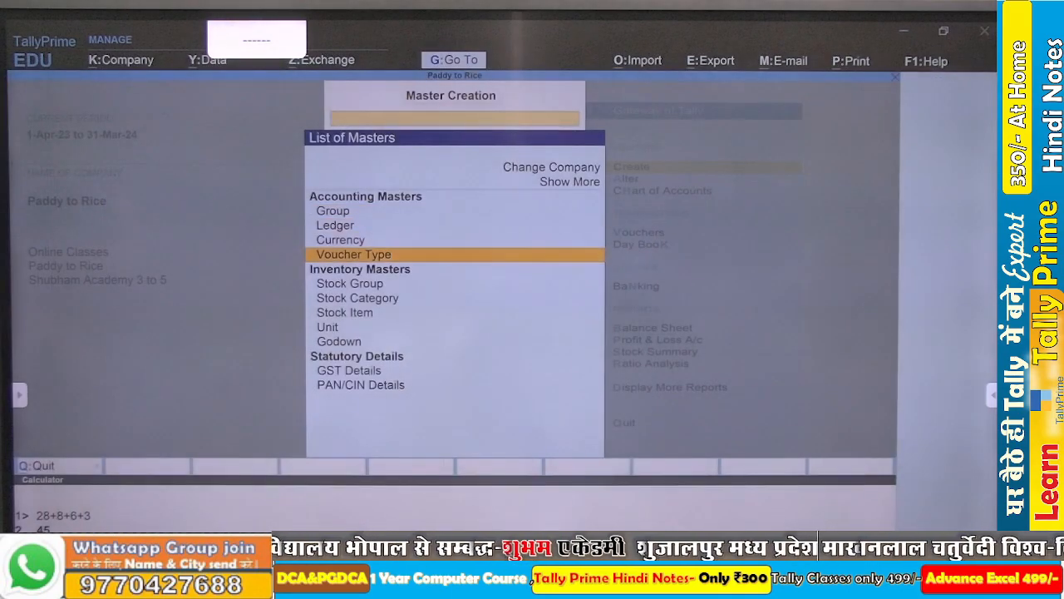
{"action": "key", "text": "Return"}
{"action": "left_click", "coordinate": [142, 510]}
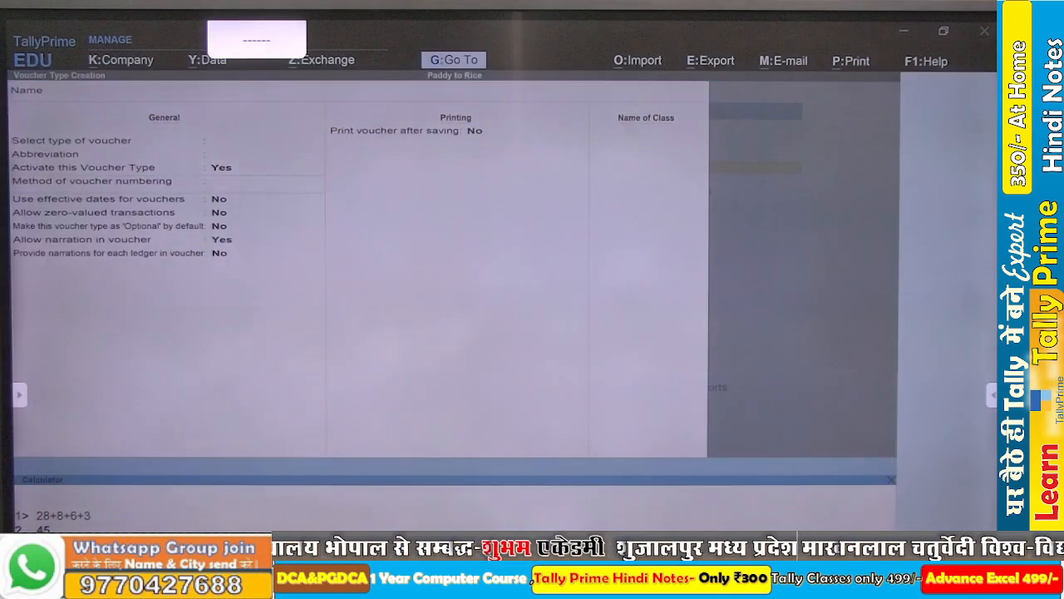
{"action": "key", "text": "ctrl+m"}
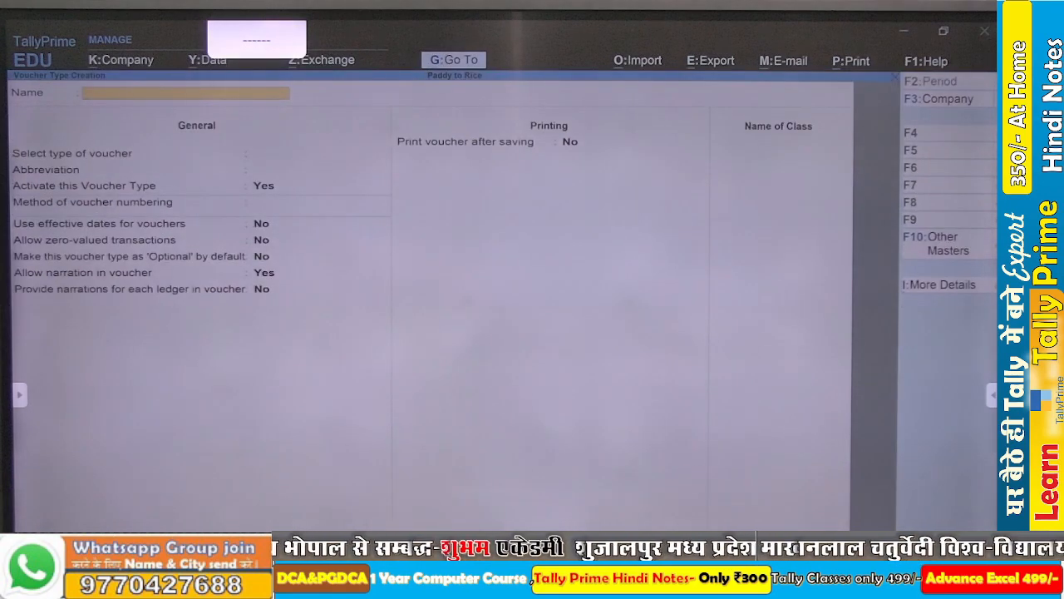
{"action": "type", "text": "MFS Jou"}
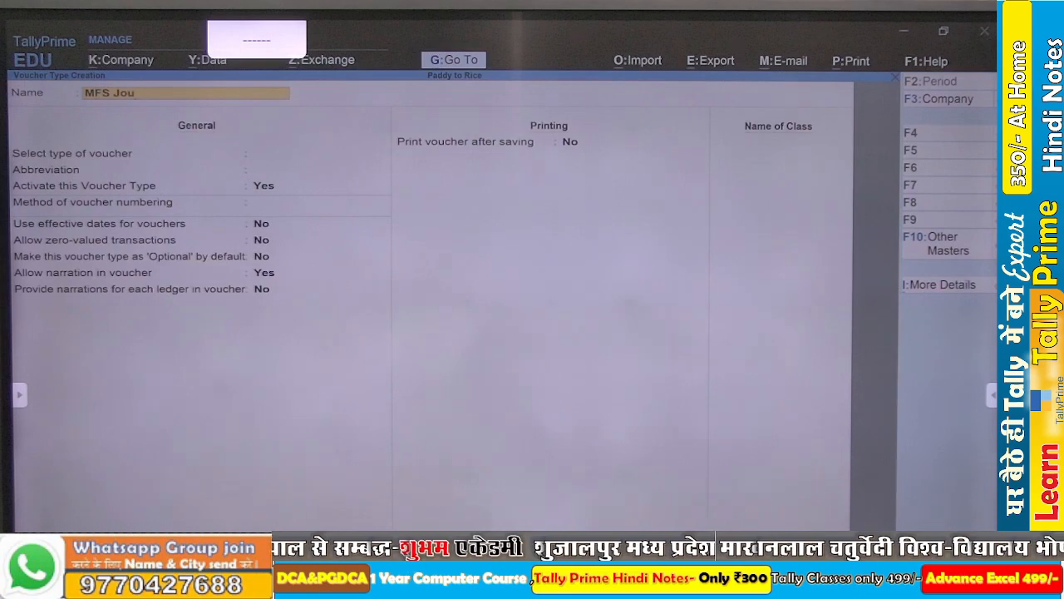
{"action": "type", "text": "rnal"}
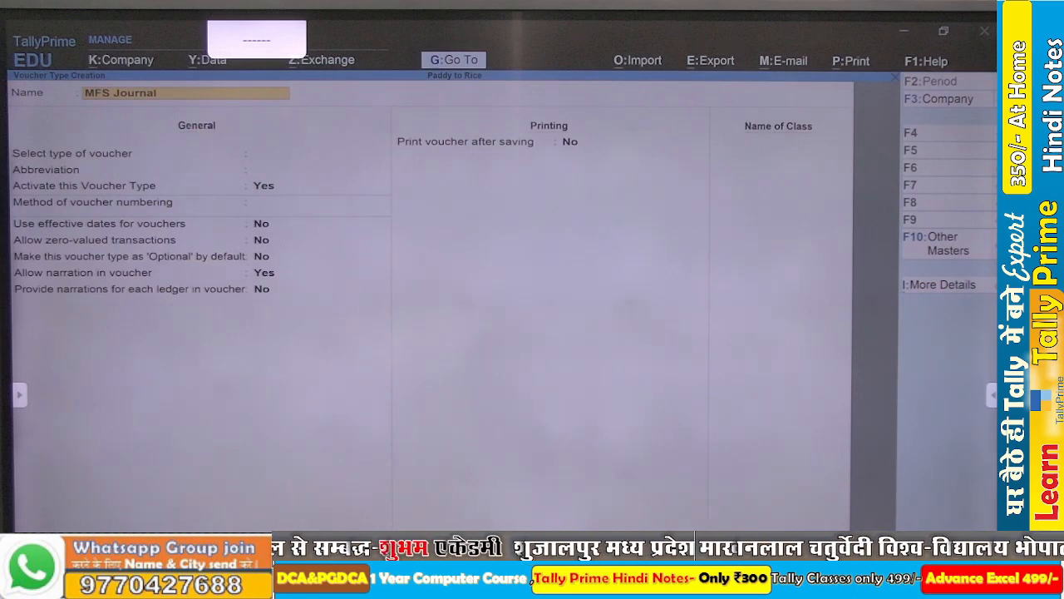
{"action": "key", "text": "Return"}
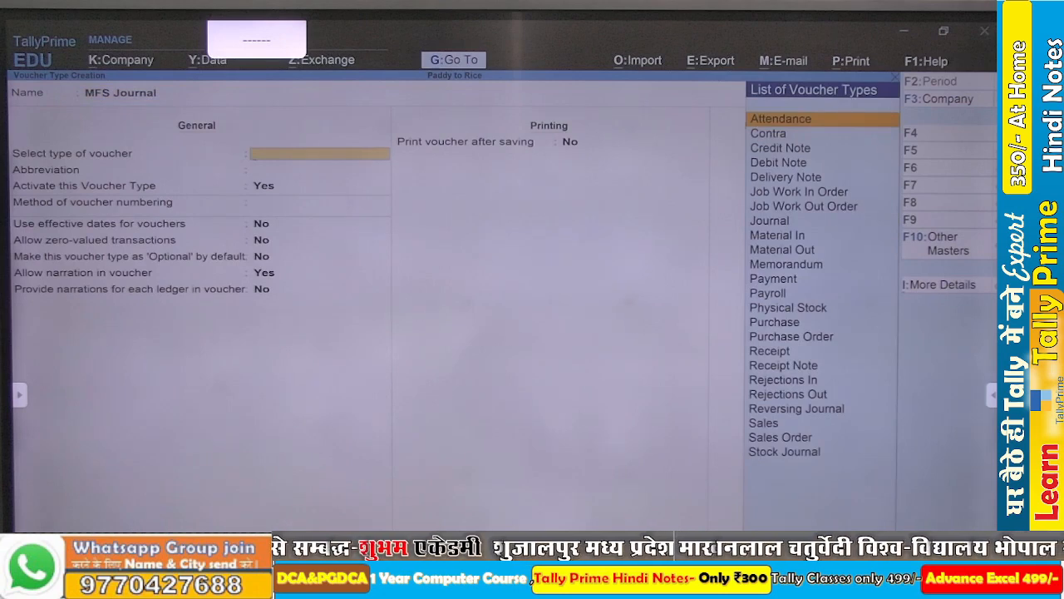
{"action": "type", "text": "St"}
{"action": "key", "text": "Return"}
- Enable use as a Manufacturing Journal with the other defaults kept, save the voucher type, and leave master creation
{"action": "key", "text": "Return"}
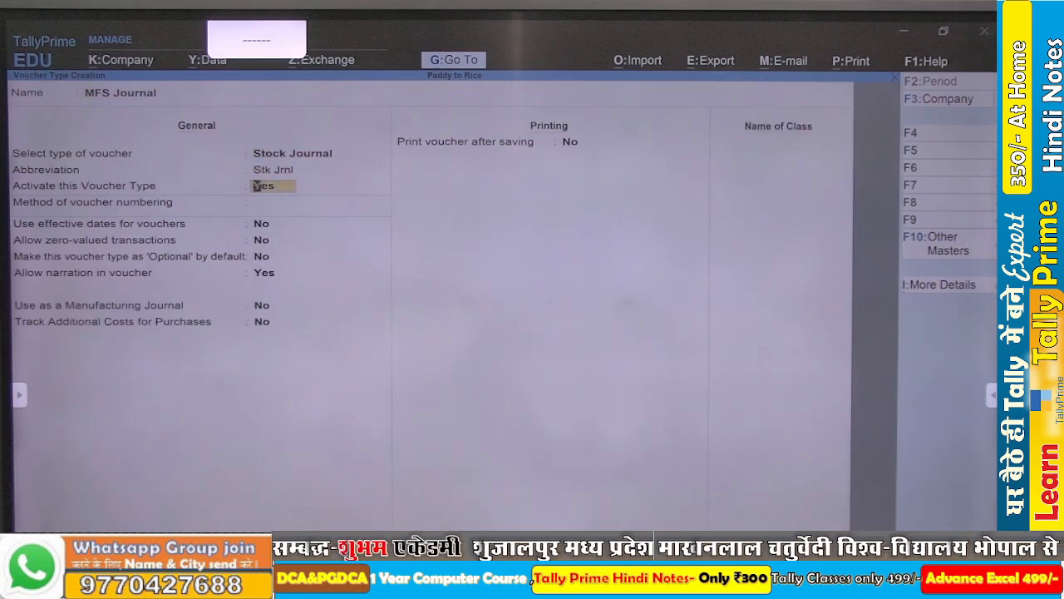
{"action": "key", "text": "Return"}
{"action": "key", "text": "Return"}
{"action": "key", "text": "Return"}
{"action": "key", "text": "Return"}
{"action": "key", "text": "Return"}
{"action": "key", "text": "Return"}
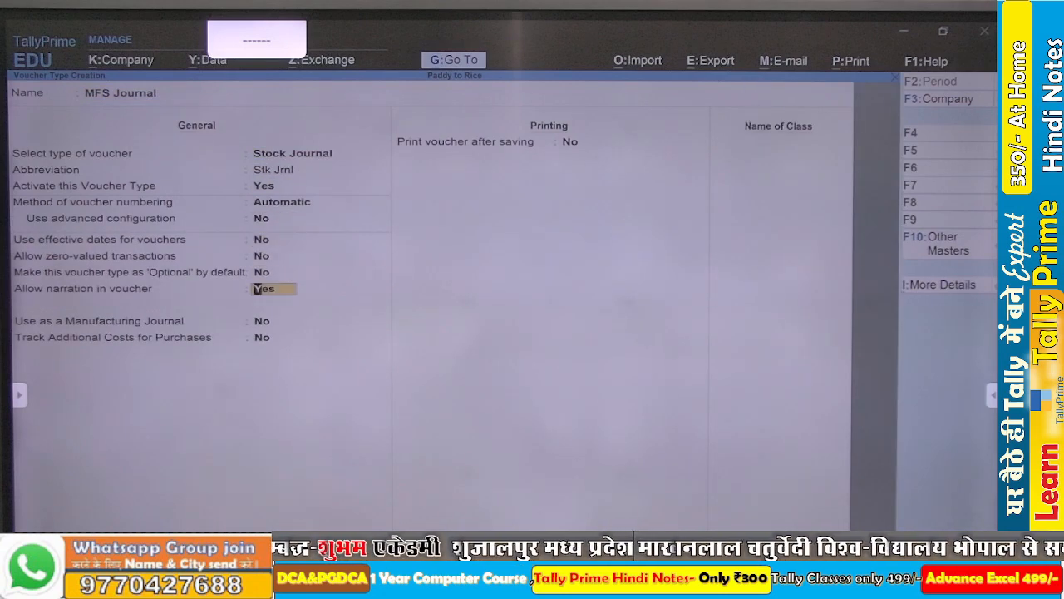
{"action": "key", "text": "Return"}
{"action": "type", "text": "y"}
{"action": "key", "text": "Return"}
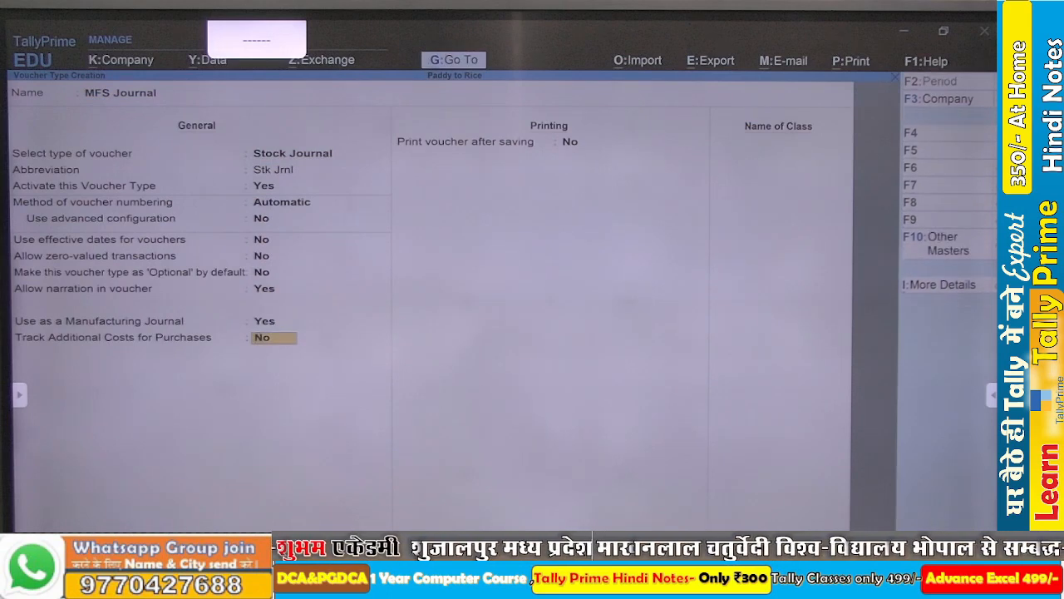
{"action": "key", "text": "Return"}
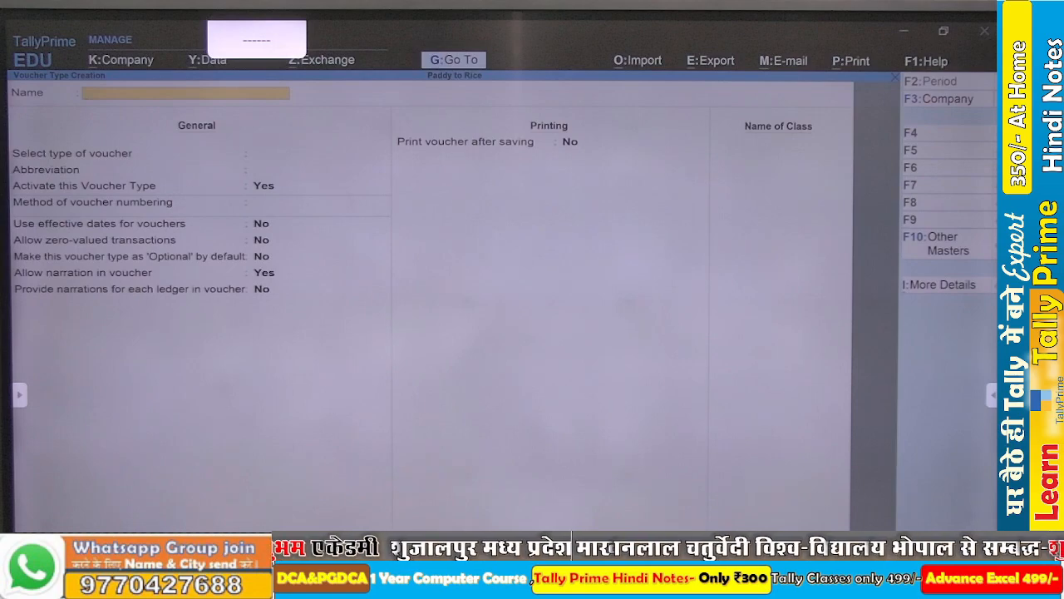
{"action": "key", "text": "Escape"}
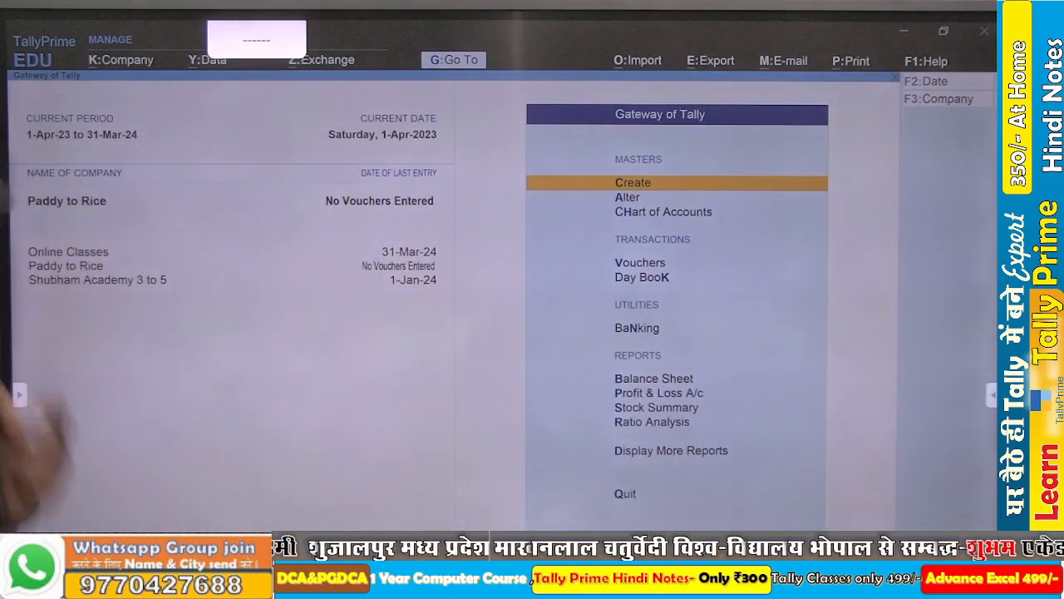
- Start a Purchase voucher with Cash as the party account and accept the default party details
{"action": "key", "text": "v"}
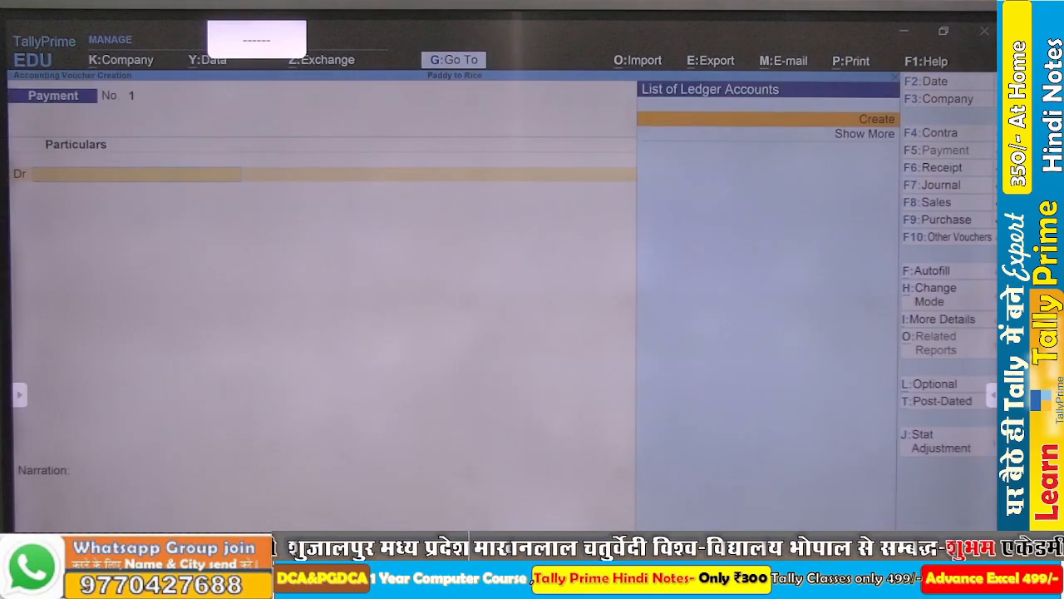
{"action": "key", "text": "F9"}
{"action": "key", "text": "Return"}
{"action": "key", "text": "Return"}
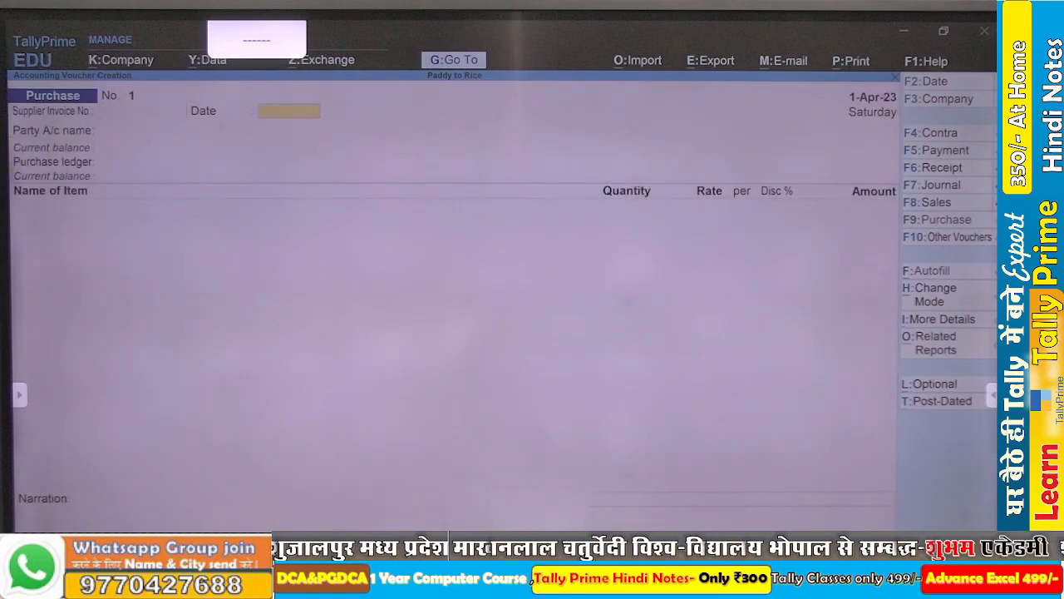
{"action": "key", "text": "Return"}
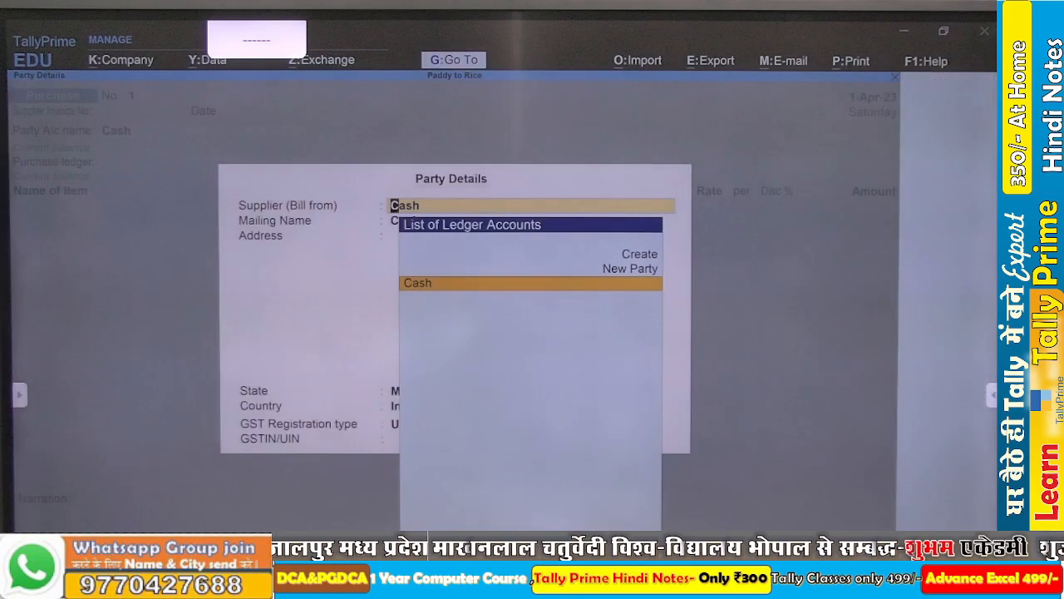
{"action": "key", "text": "ctrl+a"}
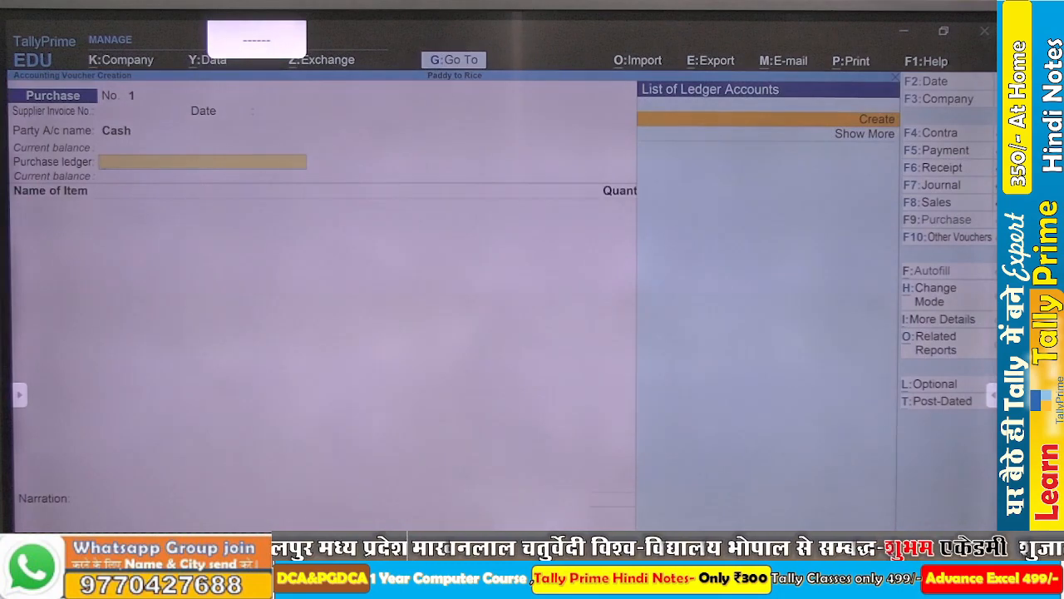
- Start a new ledger from the voucher's purchase ledger field and name it Purchase Ac
{"action": "key", "text": "Return"}
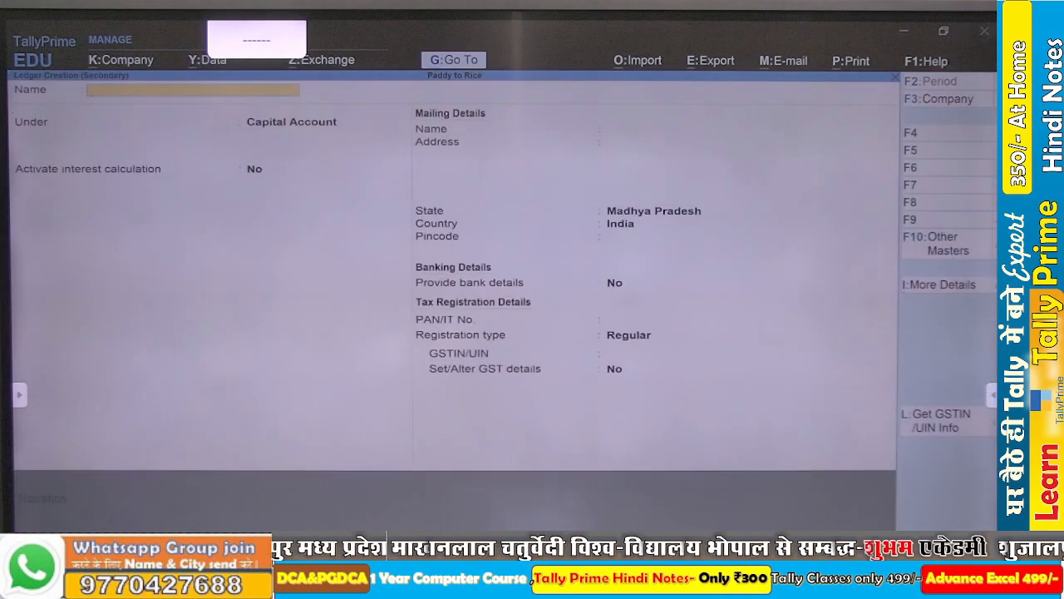
{"action": "type", "text": "P"}
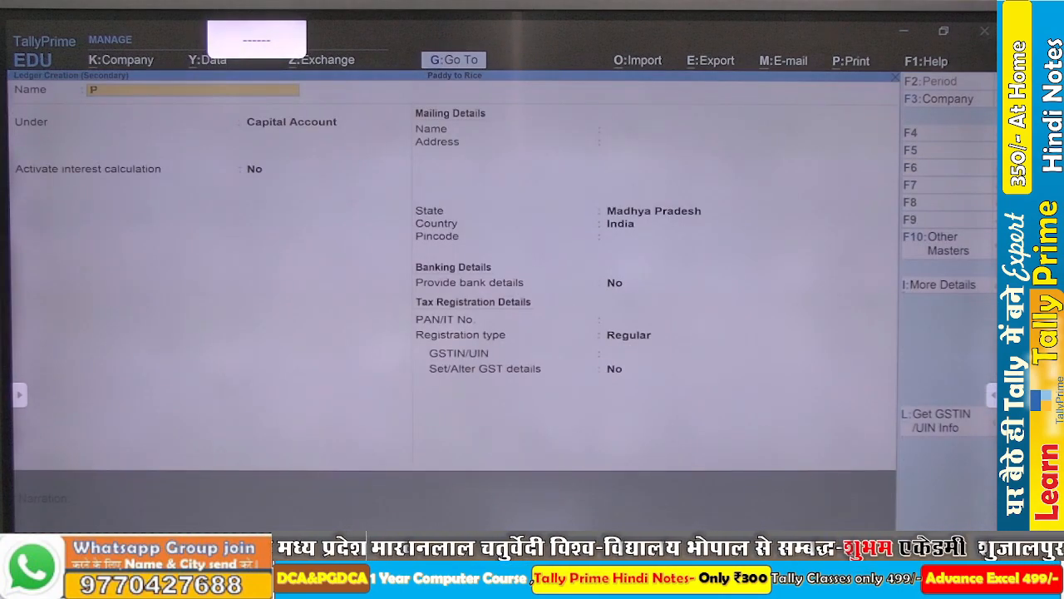
{"action": "type", "text": "aurchase"}
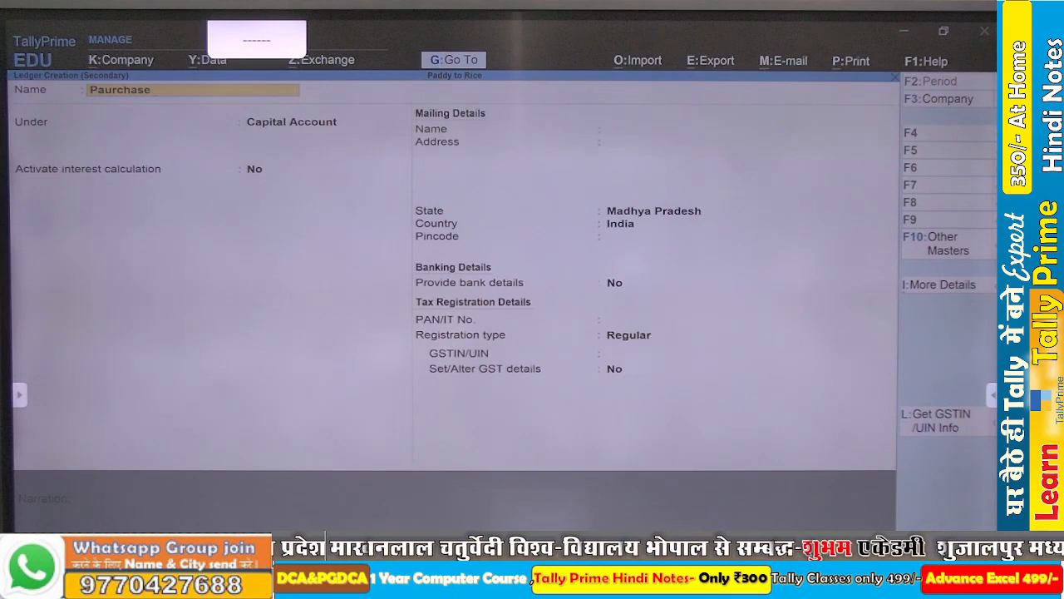
{"action": "key", "text": "BackSpace"}
{"action": "key", "text": "BackSpace"}
{"action": "key", "text": "BackSpace"}
{"action": "key", "text": "BackSpace"}
{"action": "key", "text": "BackSpace"}
{"action": "key", "text": "BackSpace"}
{"action": "key", "text": "BackSpace"}
{"action": "key", "text": "BackSpace"}
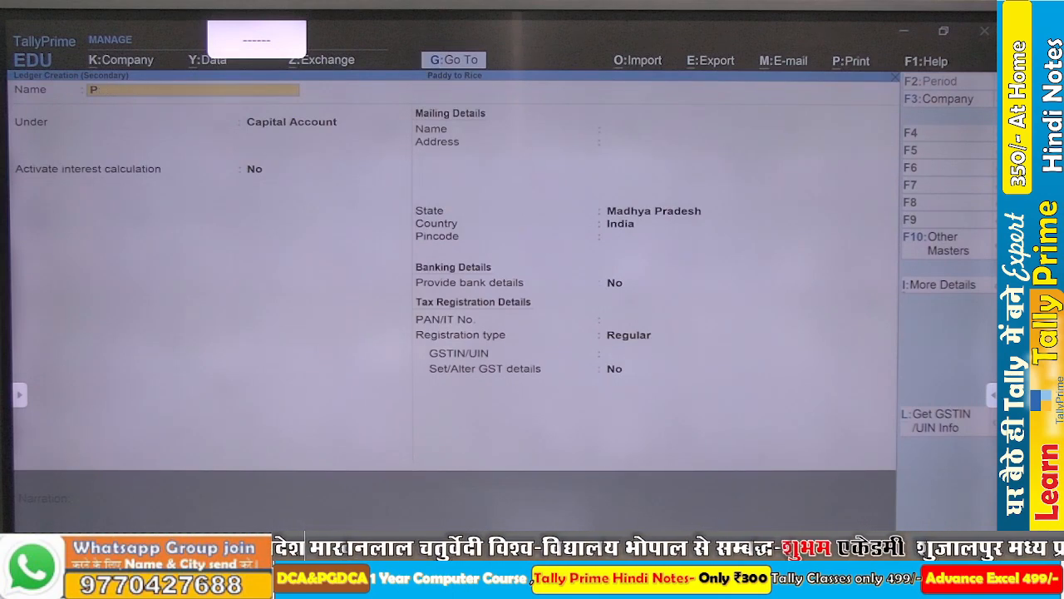
{"action": "type", "text": "urch"}
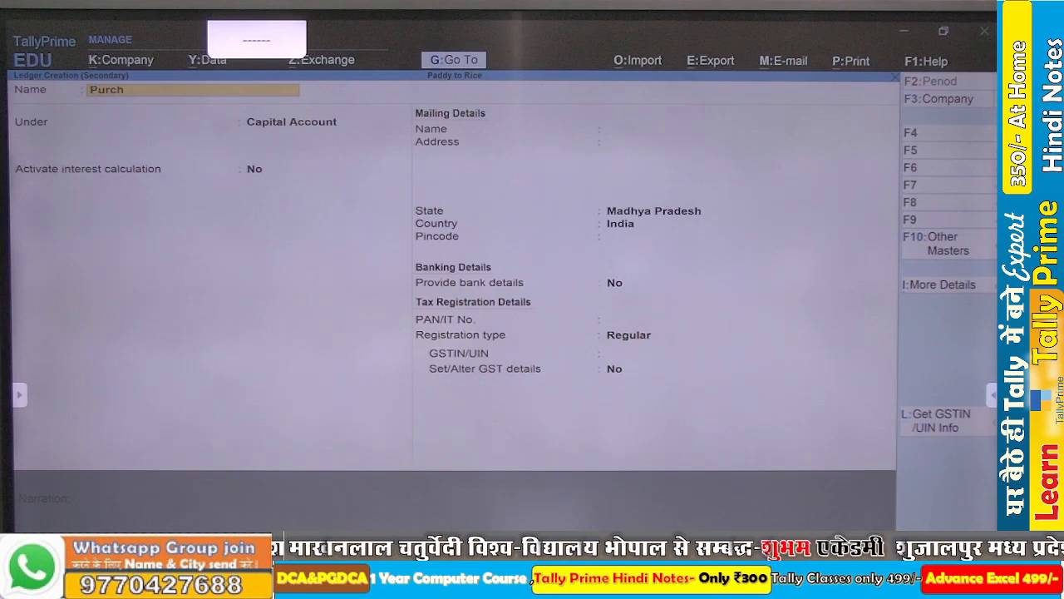
{"action": "type", "text": "ase ac"}
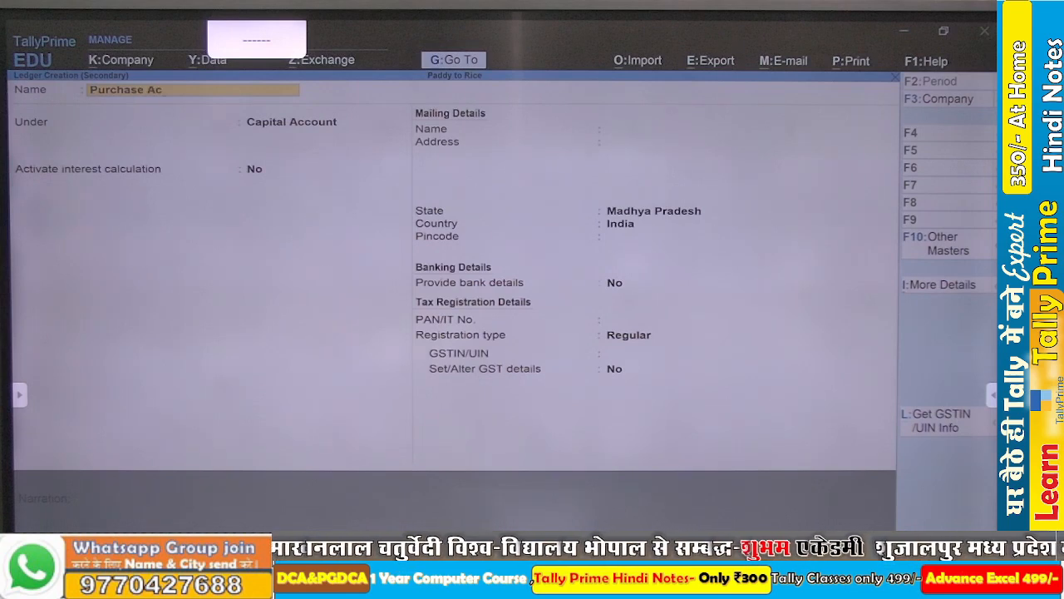
- Place the new ledger under Purchase Accounts and save it as the voucher's purchase ledger
{"action": "key", "text": "Return"}
{"action": "type", "text": "Pu"}
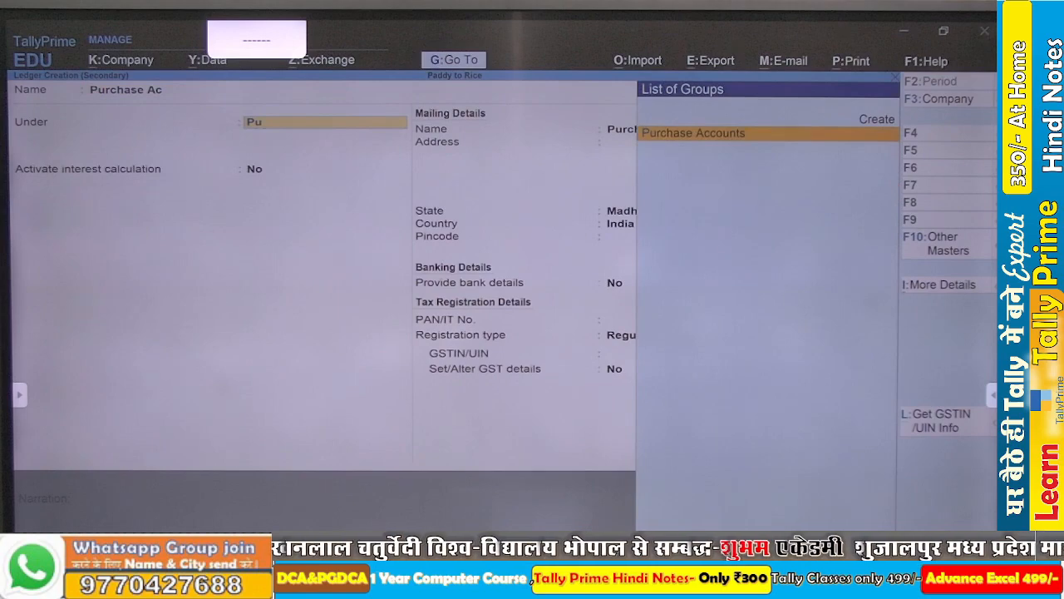
{"action": "key", "text": "Return"}
{"action": "key", "text": "ctrl+a"}
{"action": "key", "text": "Return"}
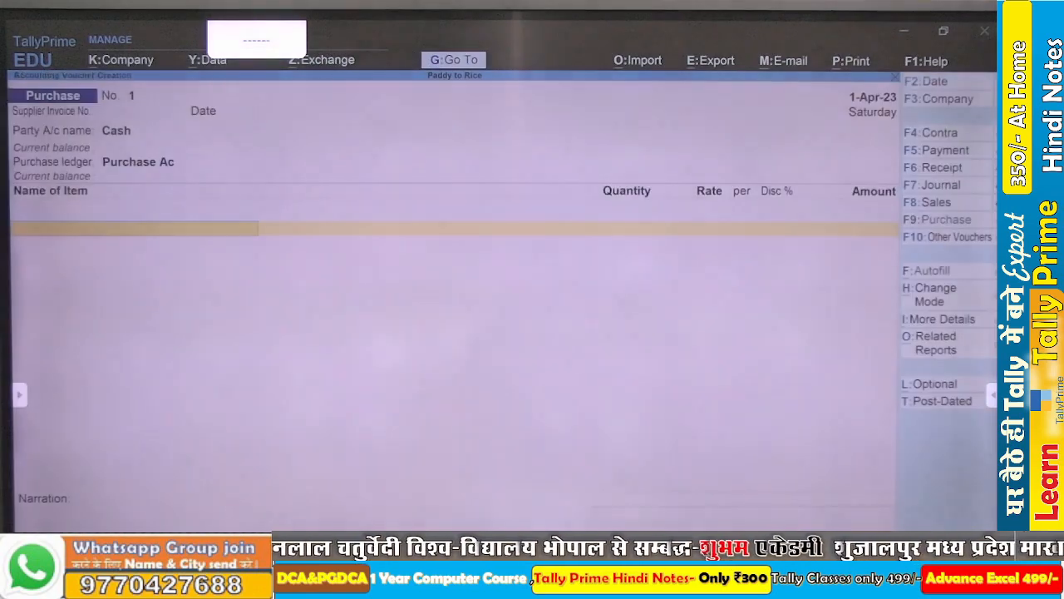
- Add Paddy 100% to the purchase voucher, allocating 100 KG to the Raw Material godown
{"action": "type", "text": "Pa"}
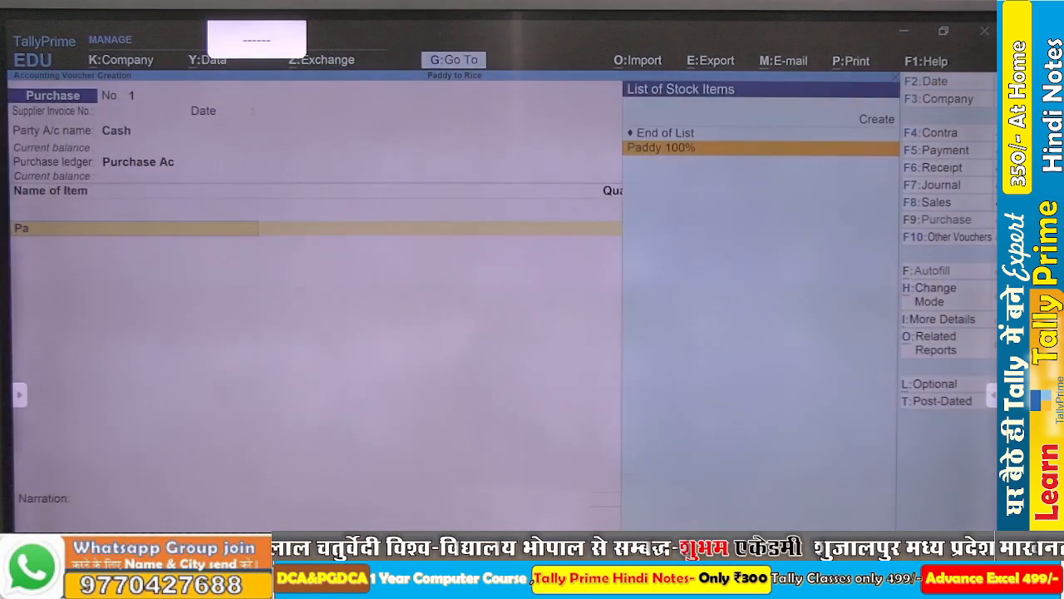
{"action": "key", "text": "Return"}
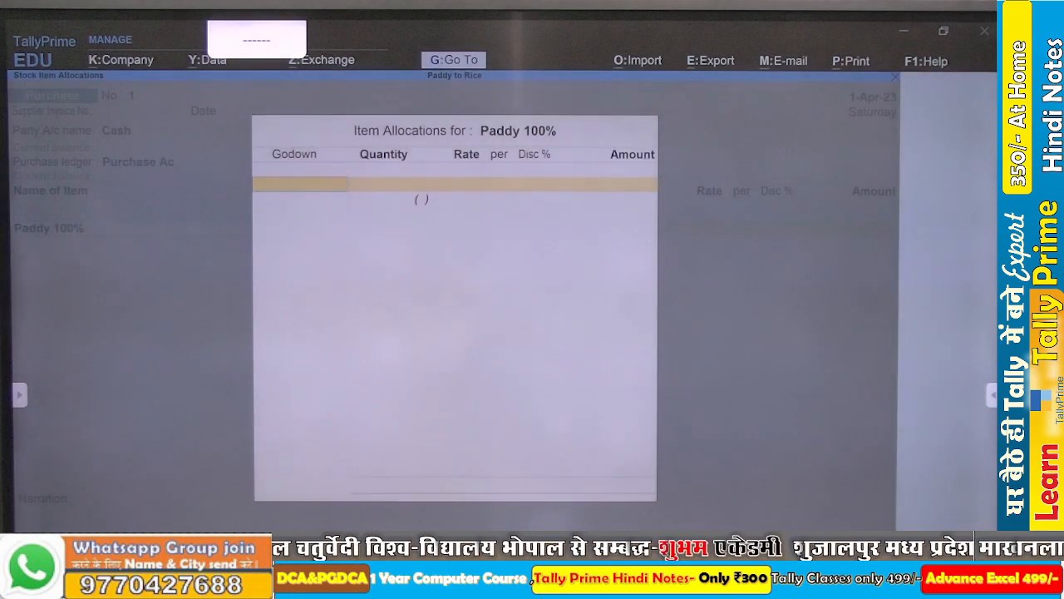
{"action": "type", "text": "R"}
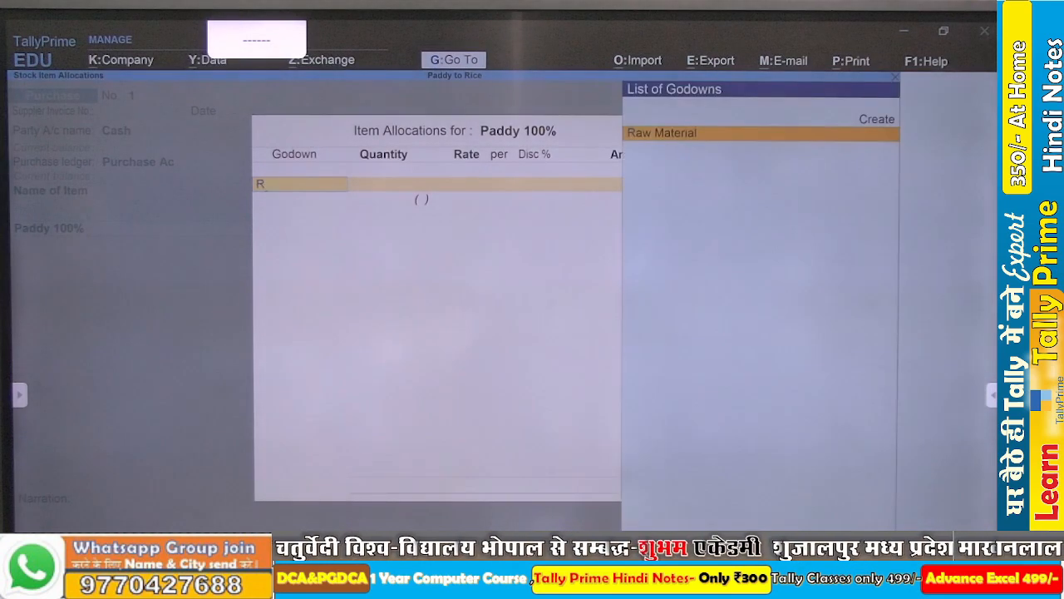
{"action": "key", "text": "Return"}
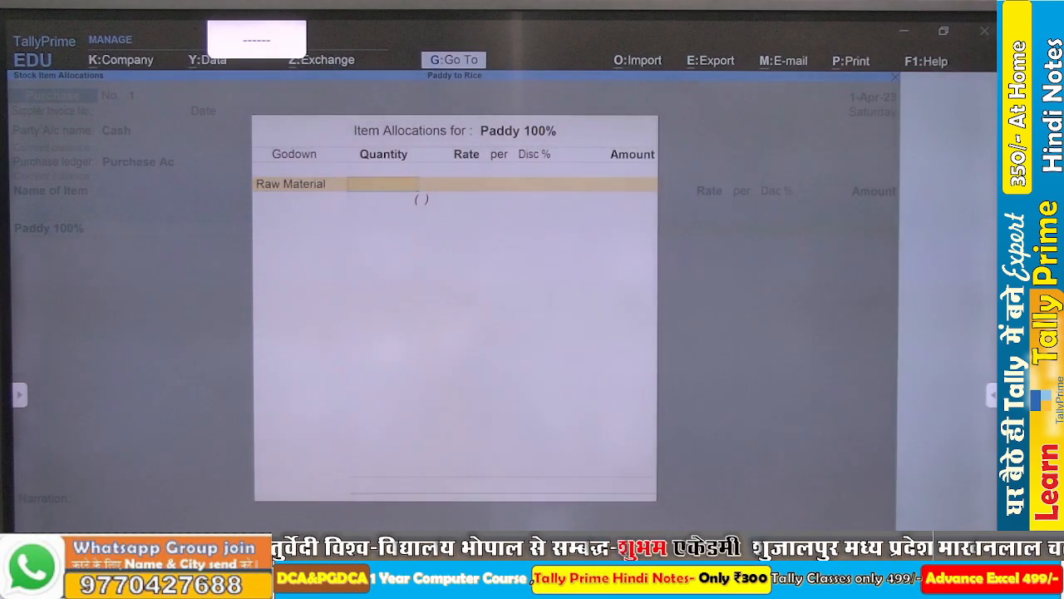
{"action": "type", "text": "100"}
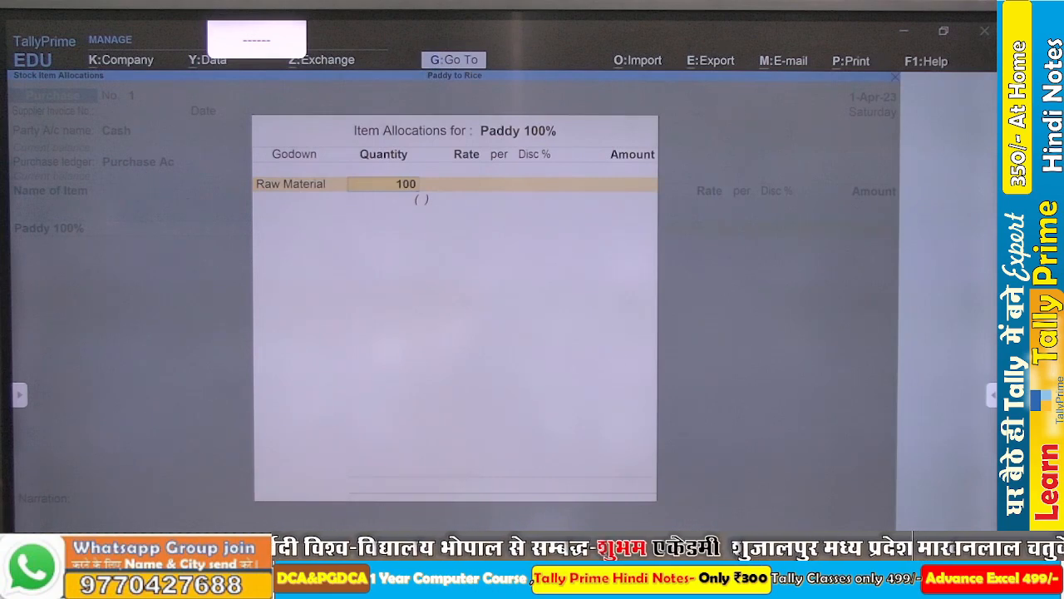
{"action": "key", "text": "Return"}
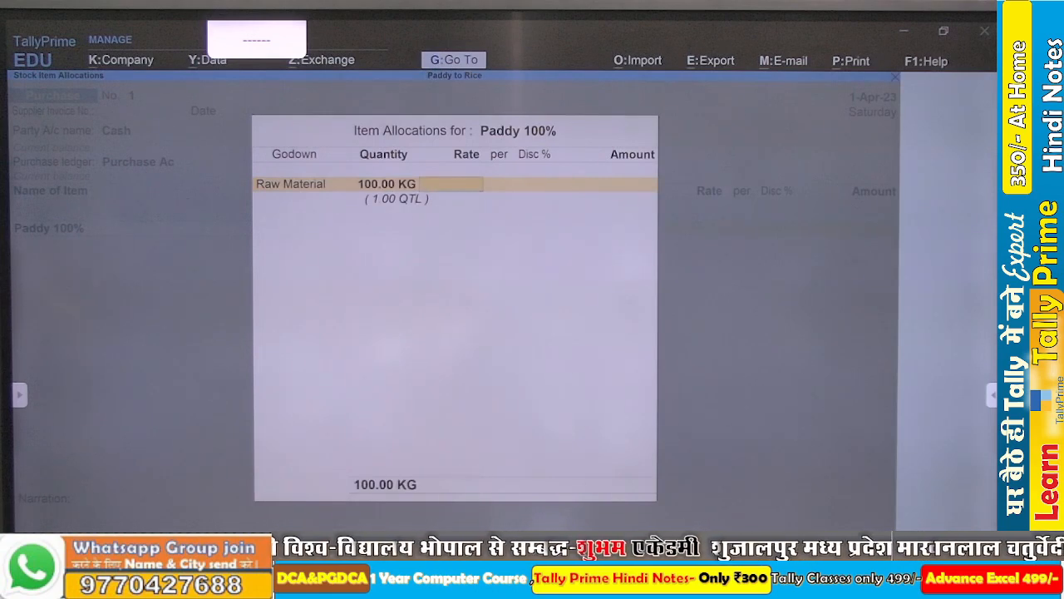
- Set the paddy's rate to 22 per KG, save the purchase voucher, and leave voucher entry
{"action": "type", "text": "22"}
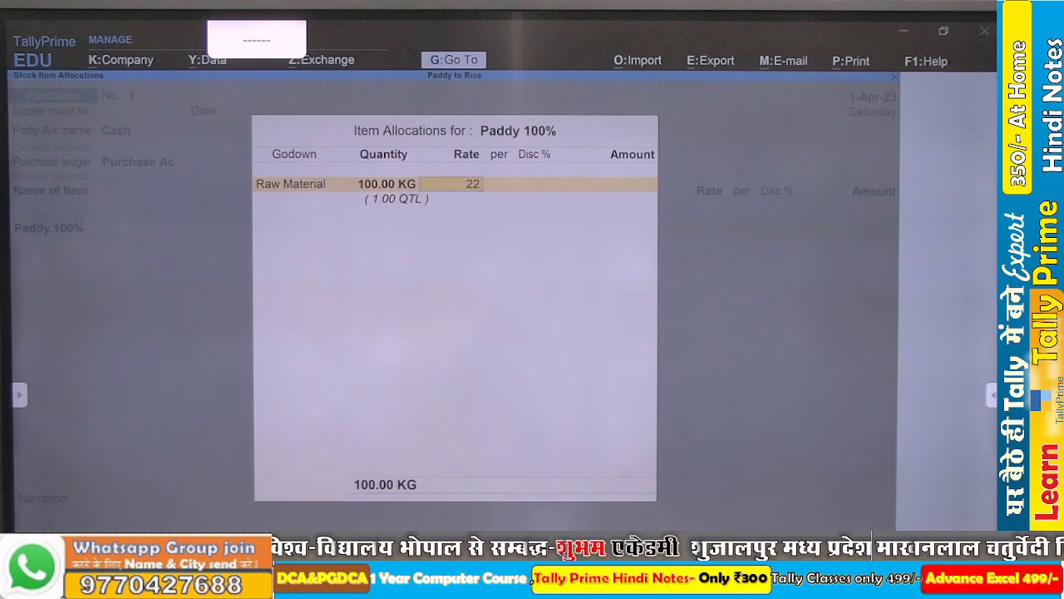
{"action": "key", "text": "Return"}
{"action": "key", "text": "Return"}
{"action": "key", "text": "Return"}
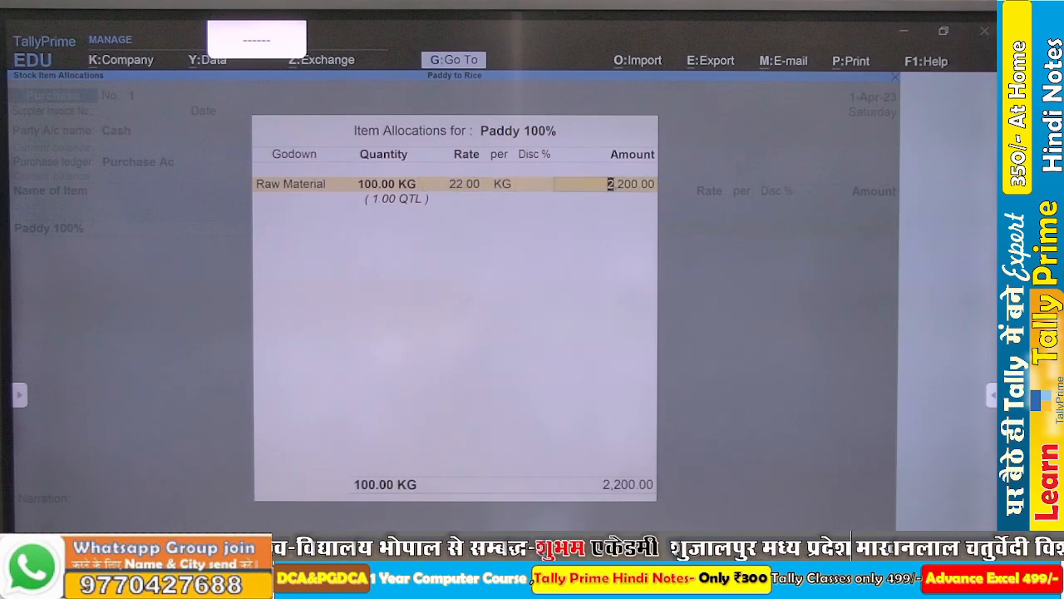
{"action": "key", "text": "Return"}
{"action": "key", "text": "Return"}
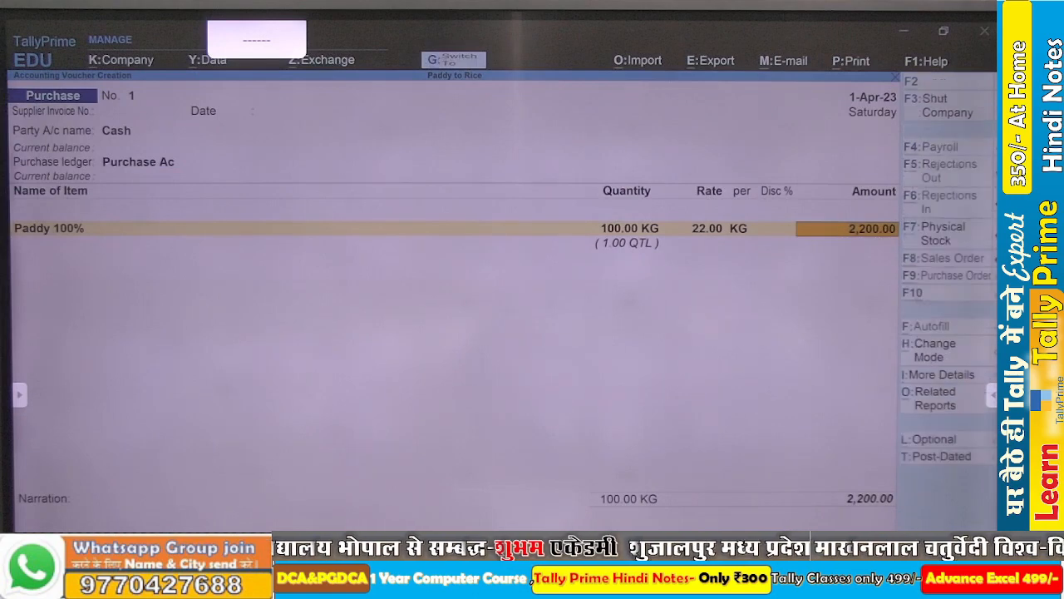
{"action": "key", "text": "ctrl+a"}
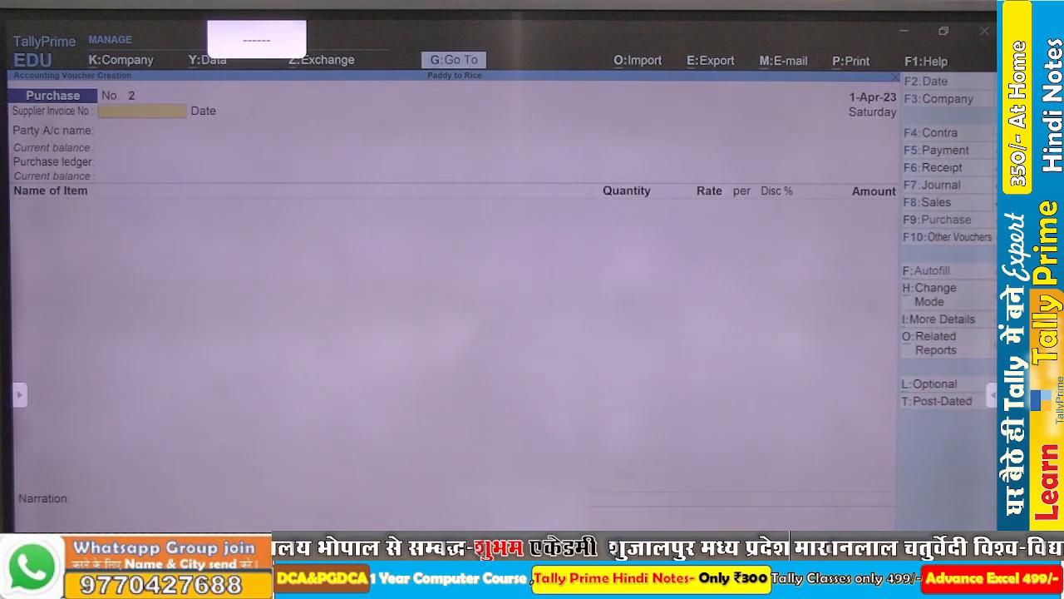
{"action": "key", "text": "Escape"}
{"action": "key", "text": "y"}
{"action": "key", "text": "Escape"}
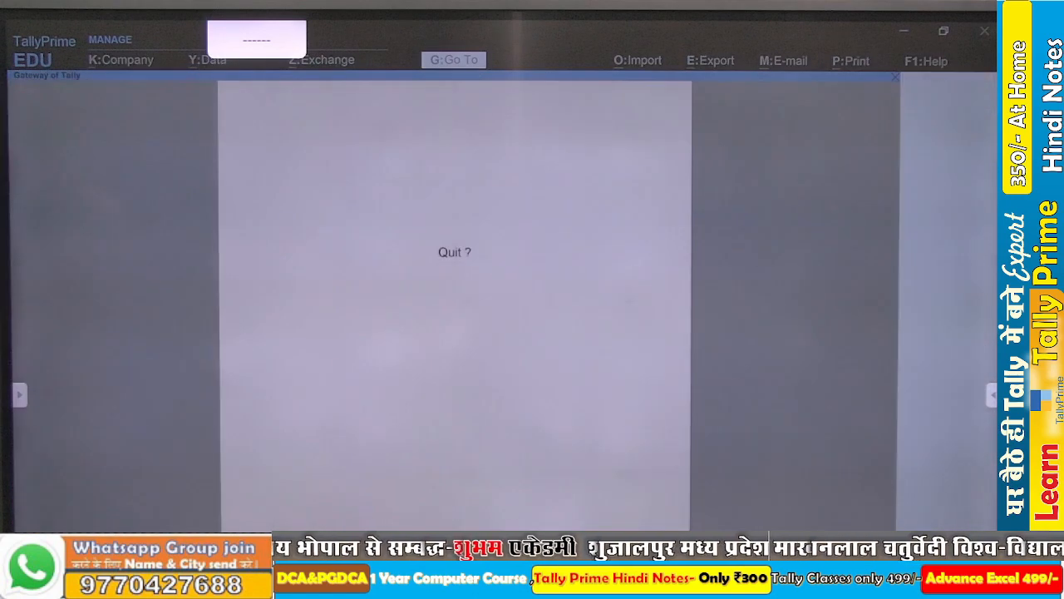
{"action": "key", "text": "Escape"}
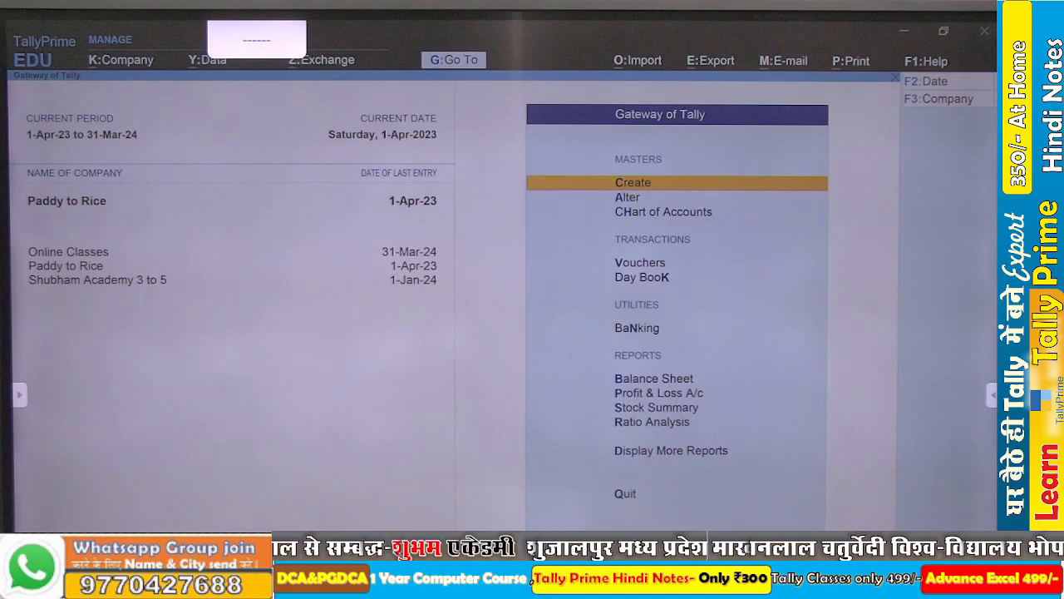
- Start a new voucher of the MFS Journal type for manufacturing materials
{"action": "key", "text": "v"}
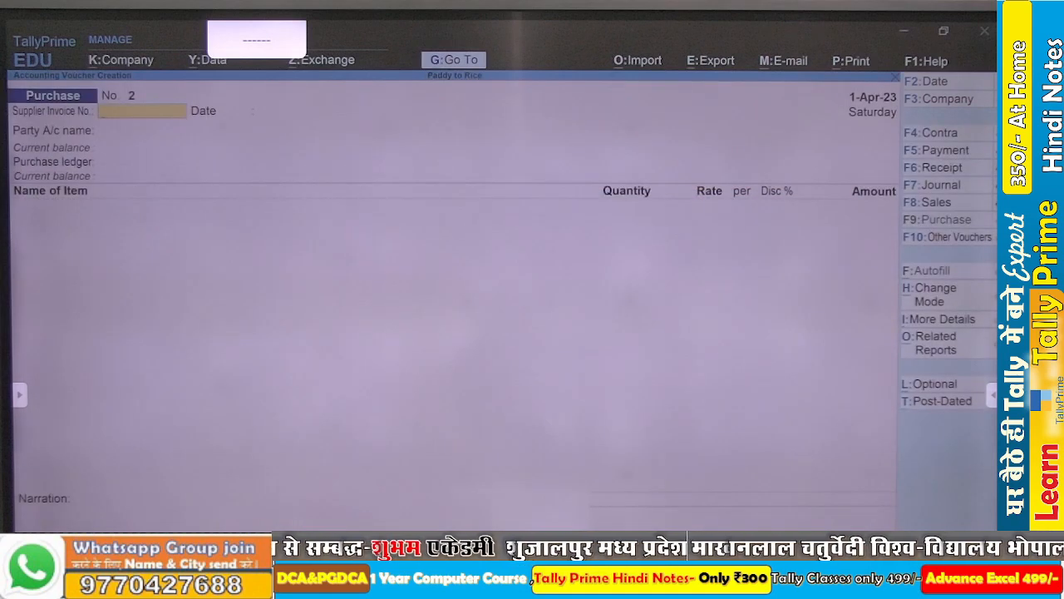
{"action": "key", "text": "alt"}
{"action": "key", "text": "alt+F7"}
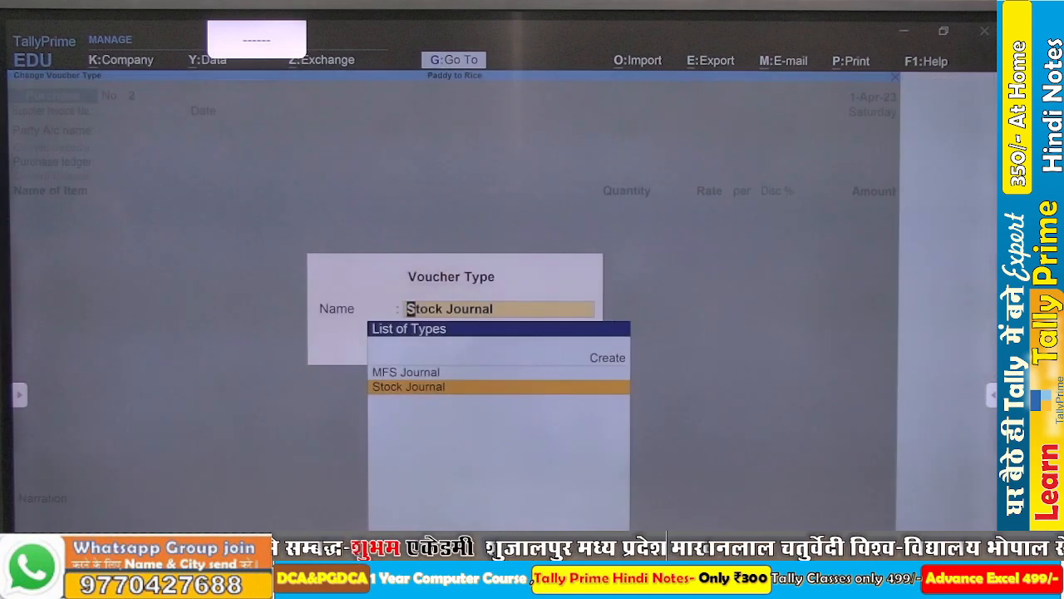
{"action": "key", "text": "Up"}
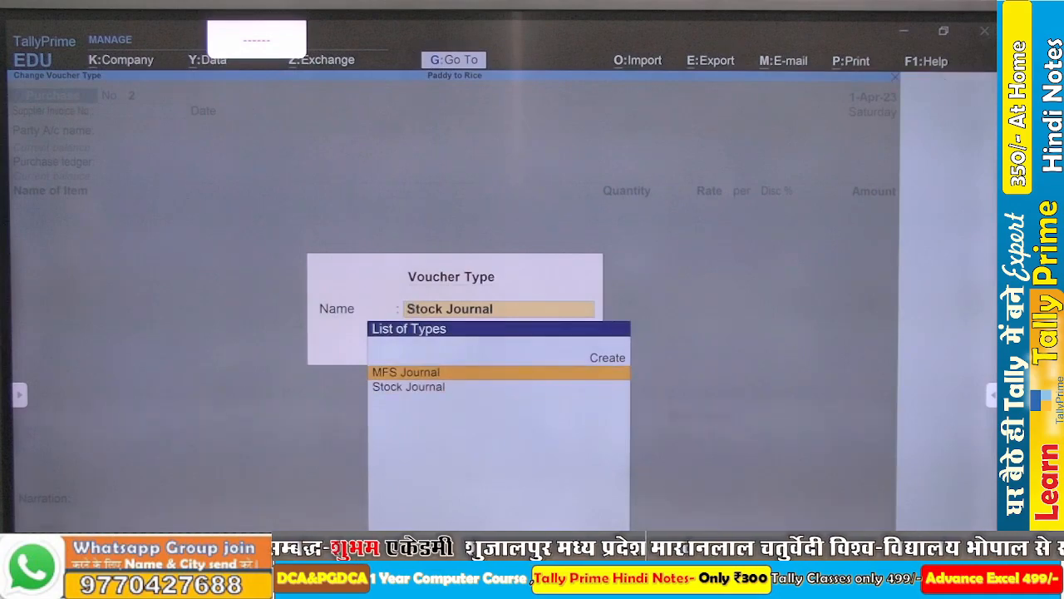
{"action": "key", "text": "Return"}
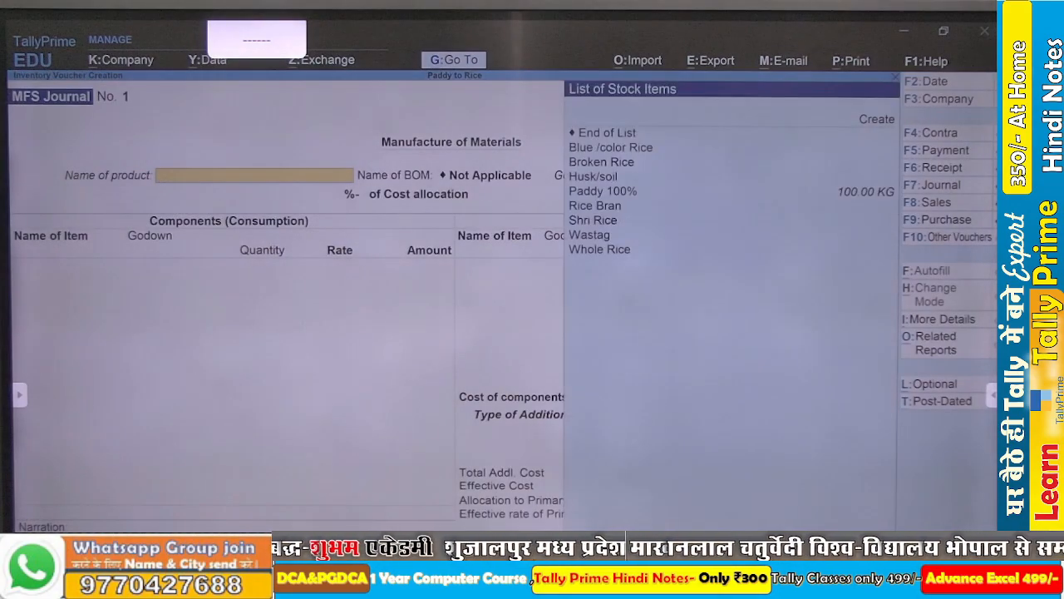
- Set the manufactured product to Shri Rice with the Rice BOM, Raw Material godown, and a quantity of 55 KG
{"action": "key", "text": "Down"}
{"action": "key", "text": "Down"}
{"action": "key", "text": "Down"}
{"action": "key", "text": "Down"}
{"action": "key", "text": "Down"}
{"action": "key", "text": "Down"}
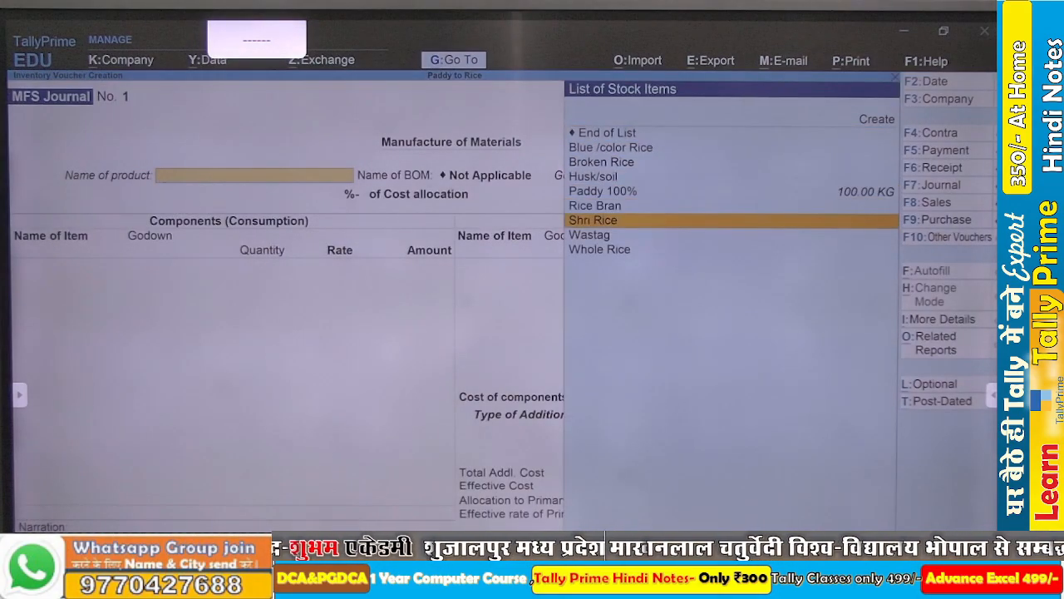
{"action": "key", "text": "Return"}
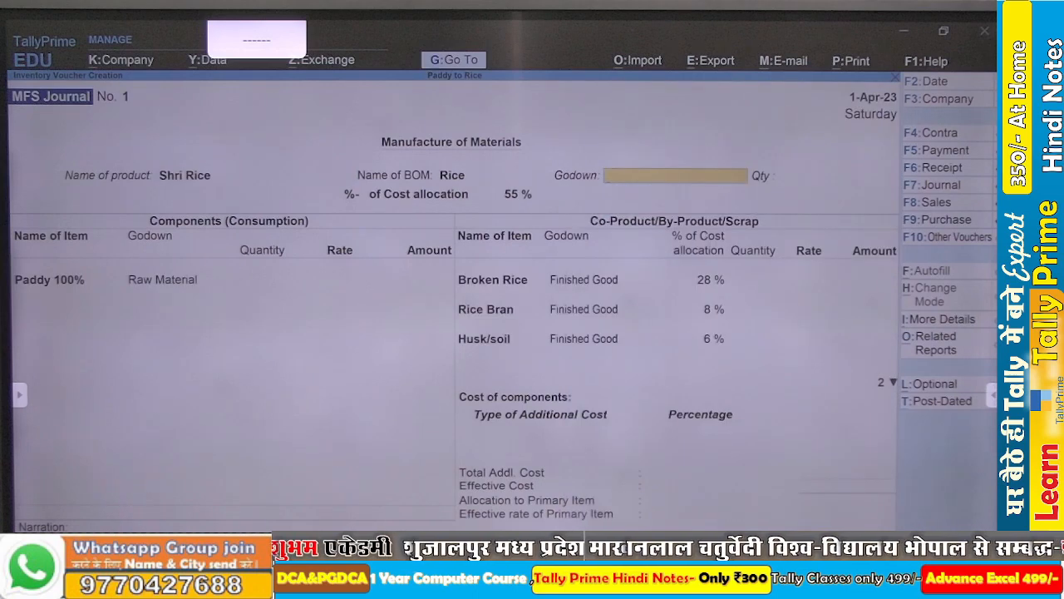
{"action": "type", "text": "R"}
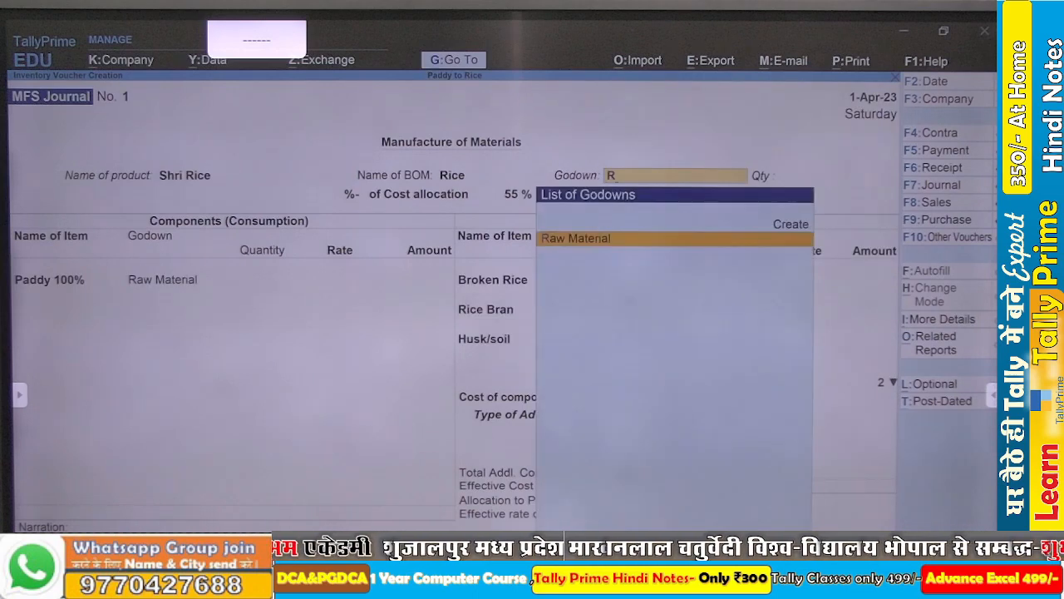
{"action": "key", "text": "Return"}
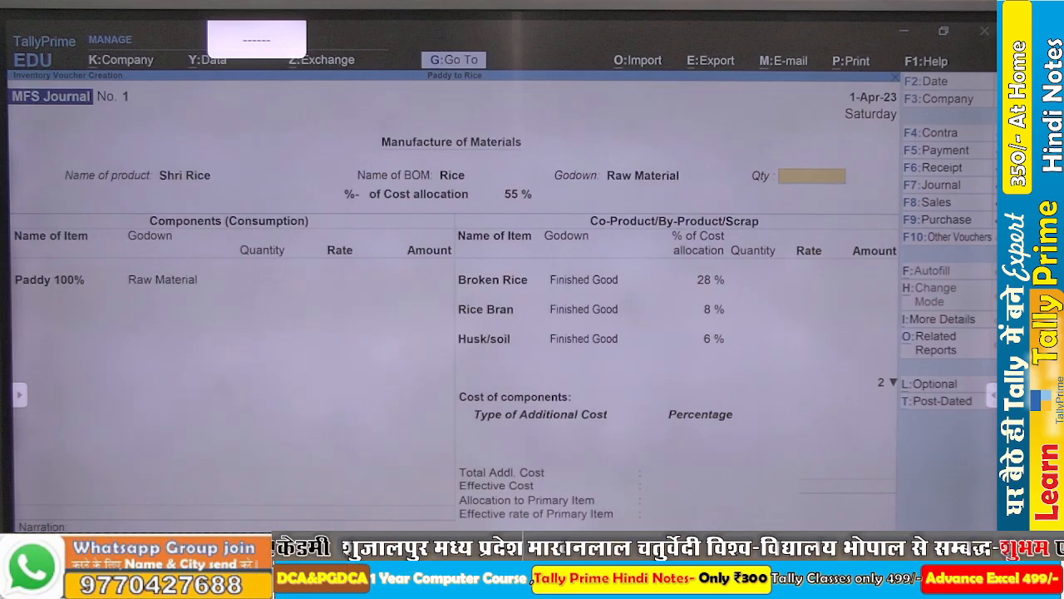
{"action": "type", "text": "55"}
{"action": "key", "text": "Return"}
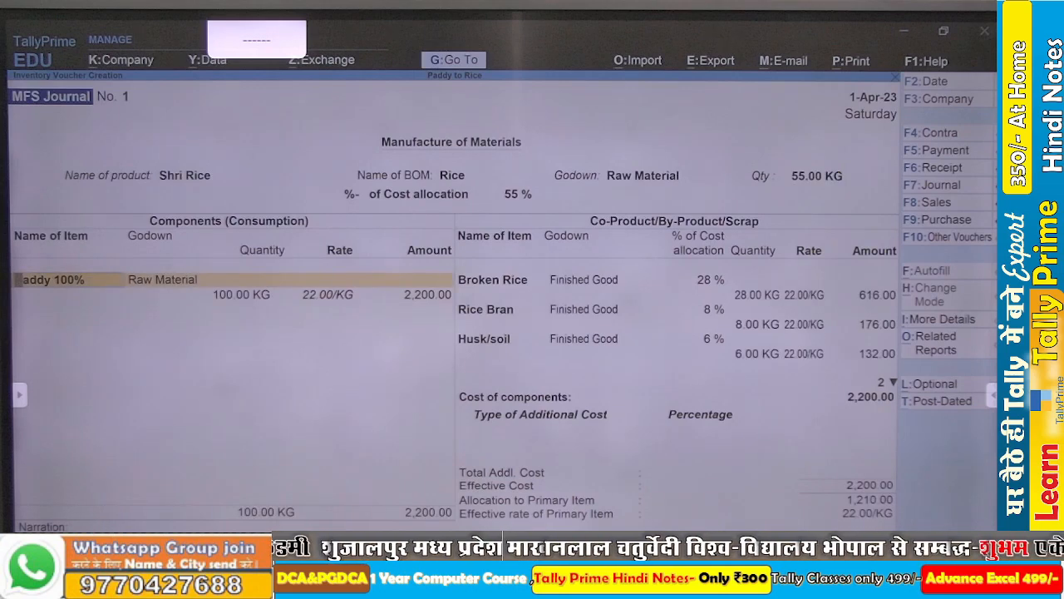
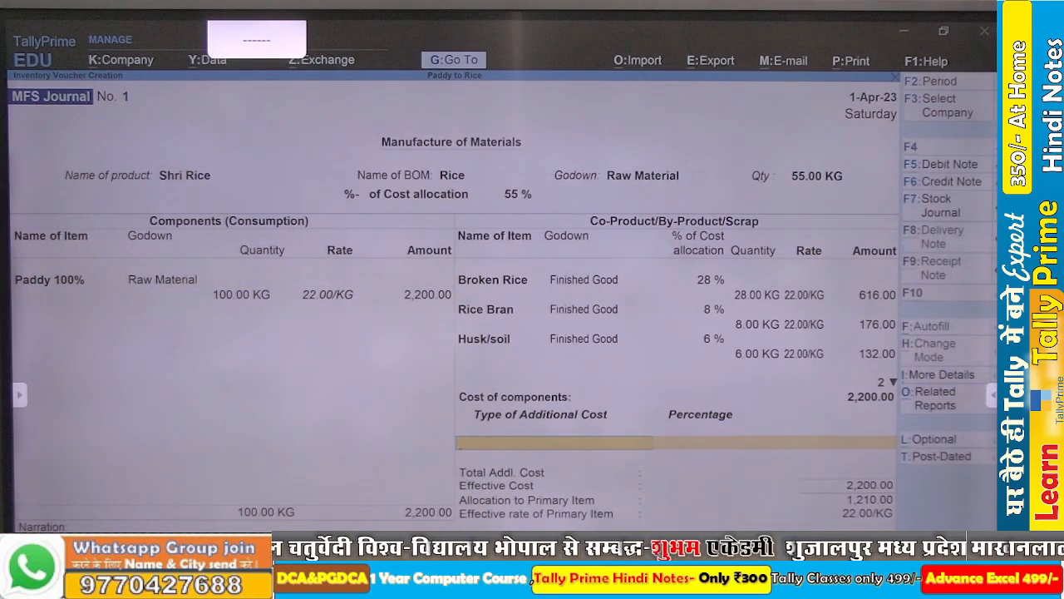
- Create the ledger Water Exp under Direct Expenses as an additional cost of the manufacturing journal, with a percentage of 2%
{"action": "key", "text": "alt+c"}
{"action": "type", "text": "Wat"}
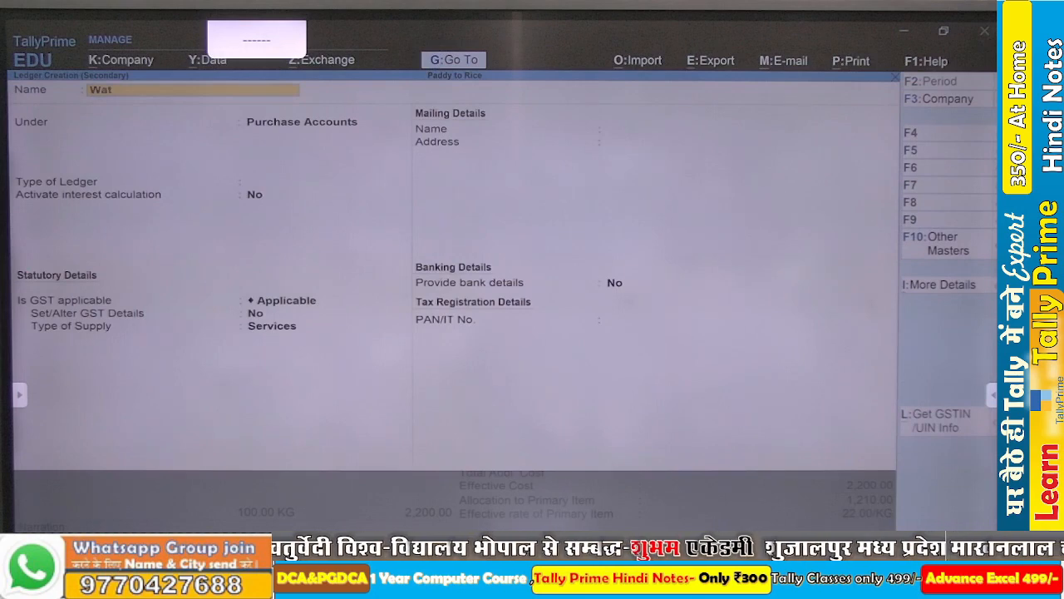
{"action": "type", "text": "er"}
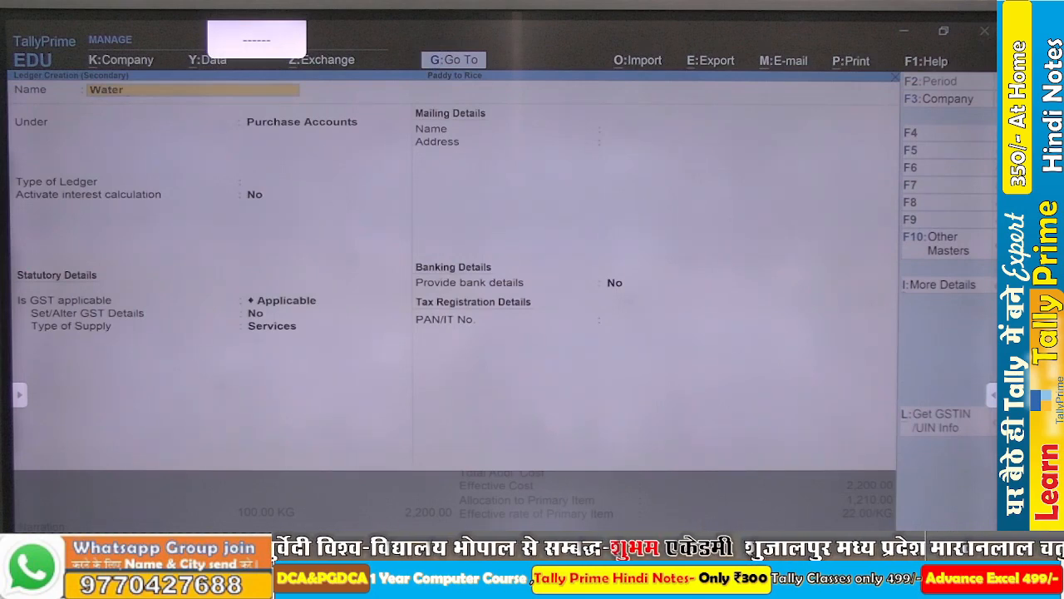
{"action": "type", "text": " Exp"}
{"action": "key", "text": "Return"}
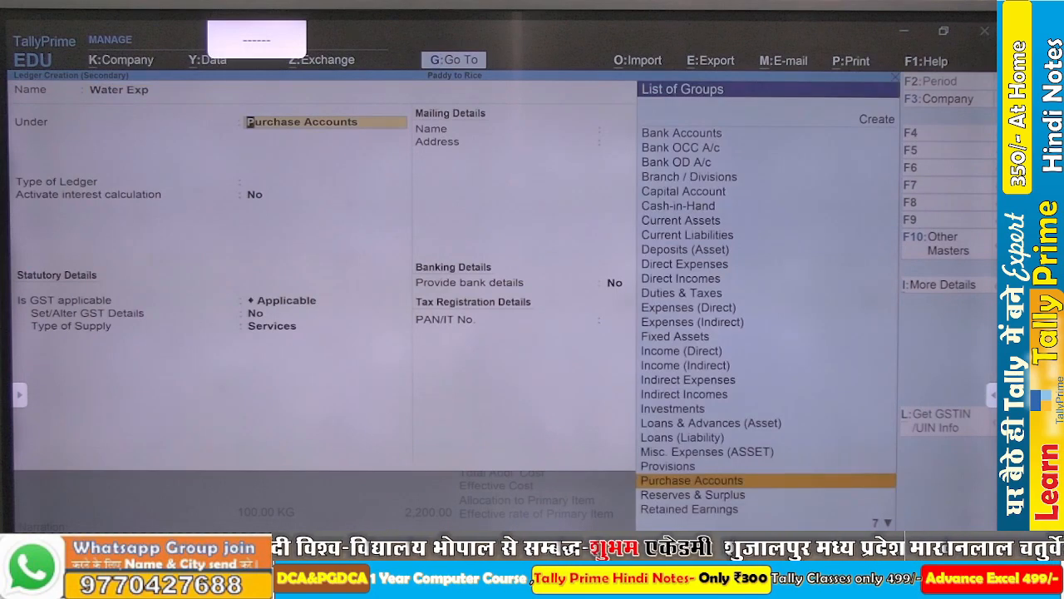
{"action": "type", "text": "Di"}
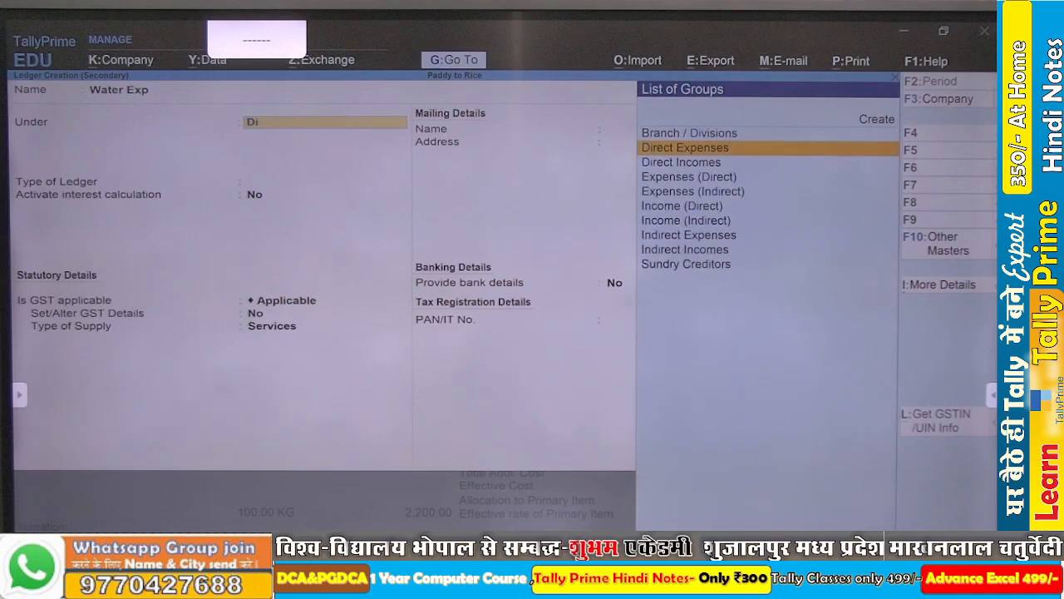
{"action": "key", "text": "Return"}
{"action": "key", "text": "ctrl+a"}
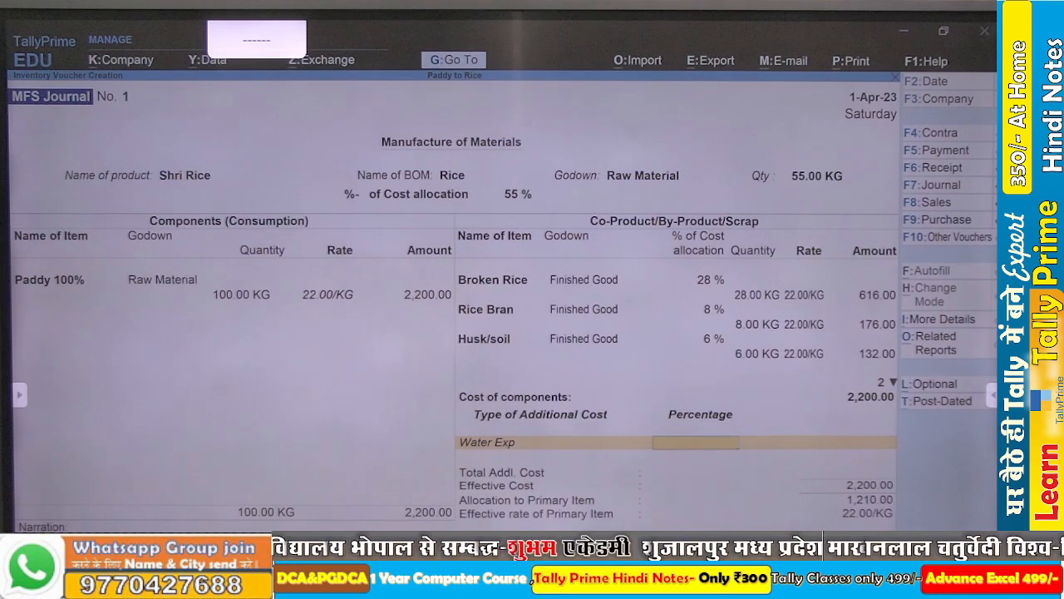
{"action": "type", "text": "2"}
{"action": "key", "text": "Return"}
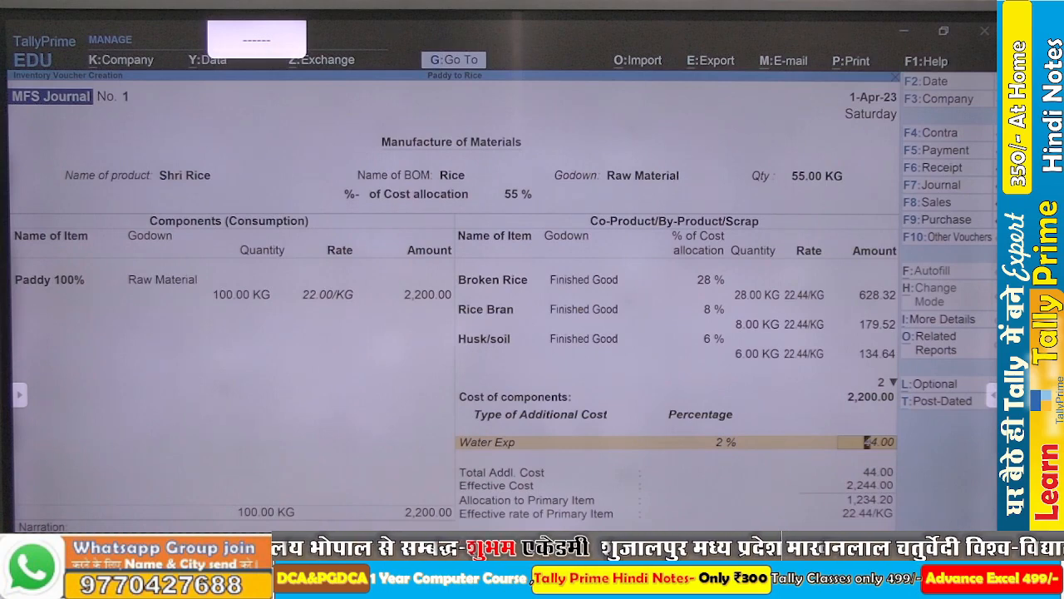
{"action": "key", "text": "Return"}
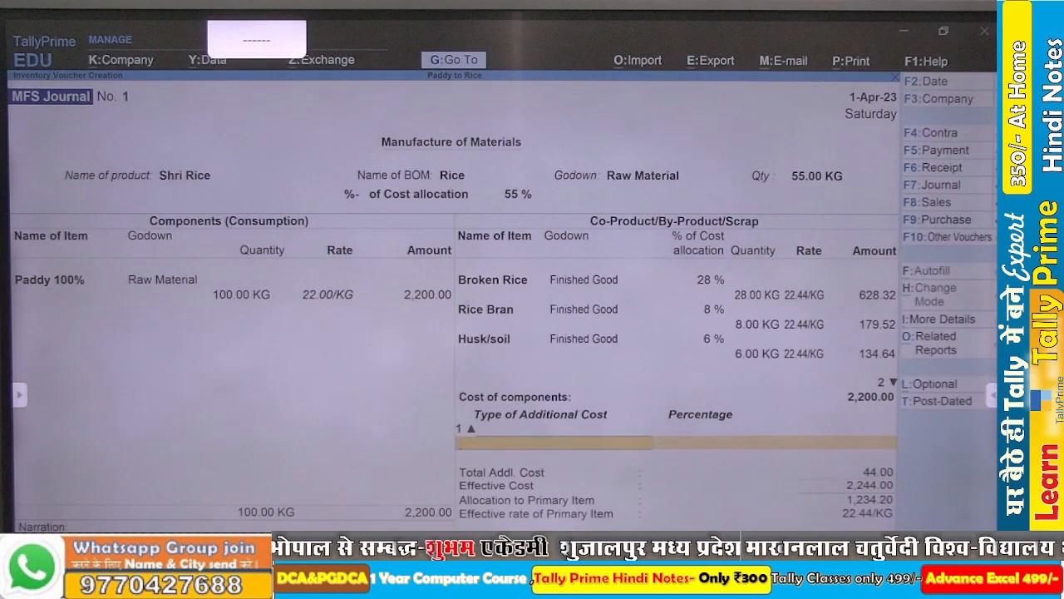
- Add a second additional cost by creating the ledger Electricity Bill under Direct Expenses, with a percentage of 2.5%
{"action": "key", "text": "alt+c"}
{"action": "type", "text": "Ele"}
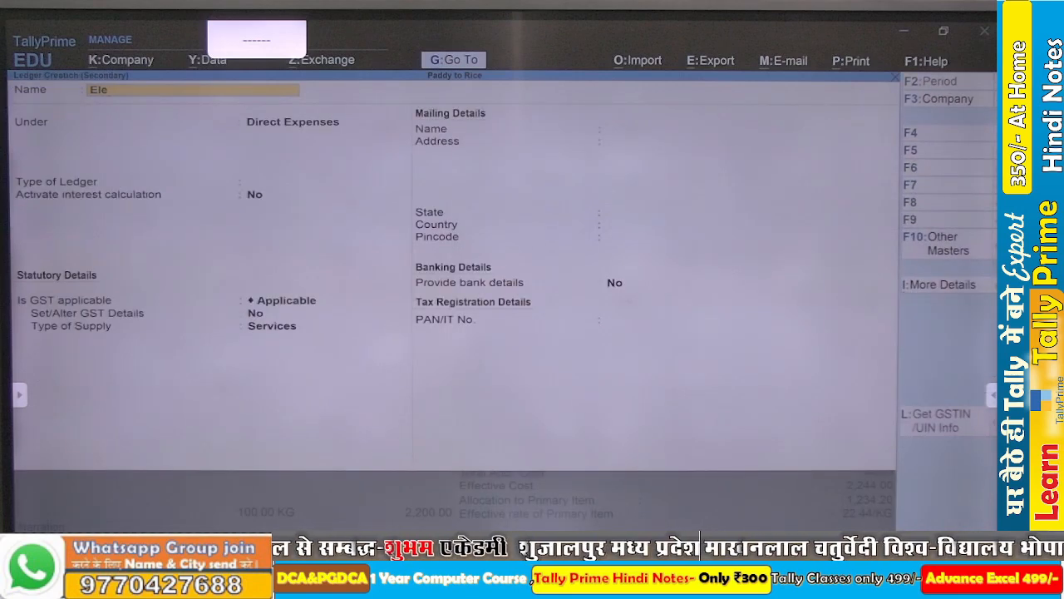
{"action": "type", "text": "ctric"}
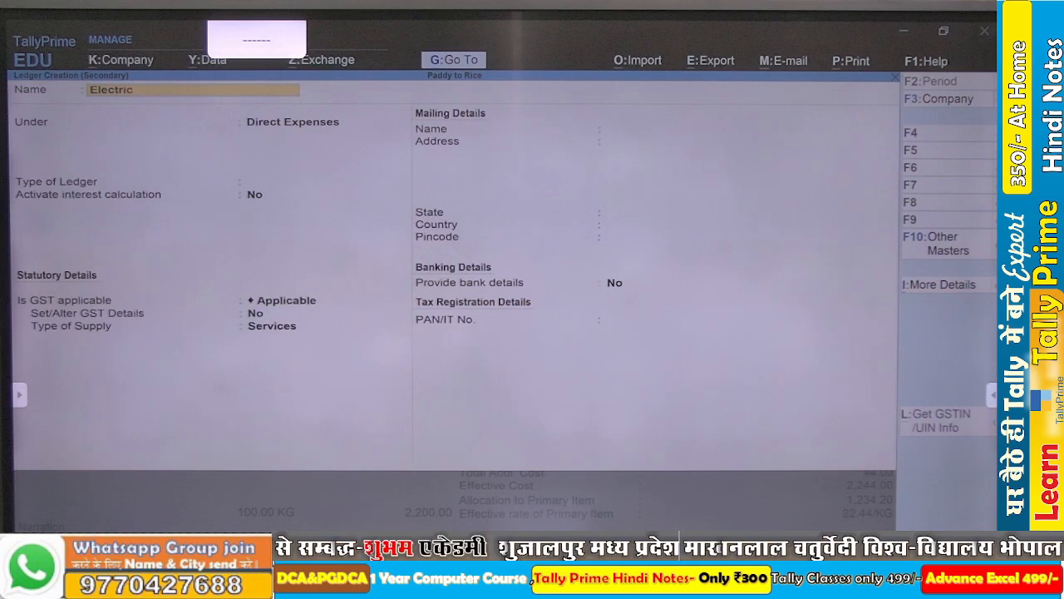
{"action": "type", "text": "ity"}
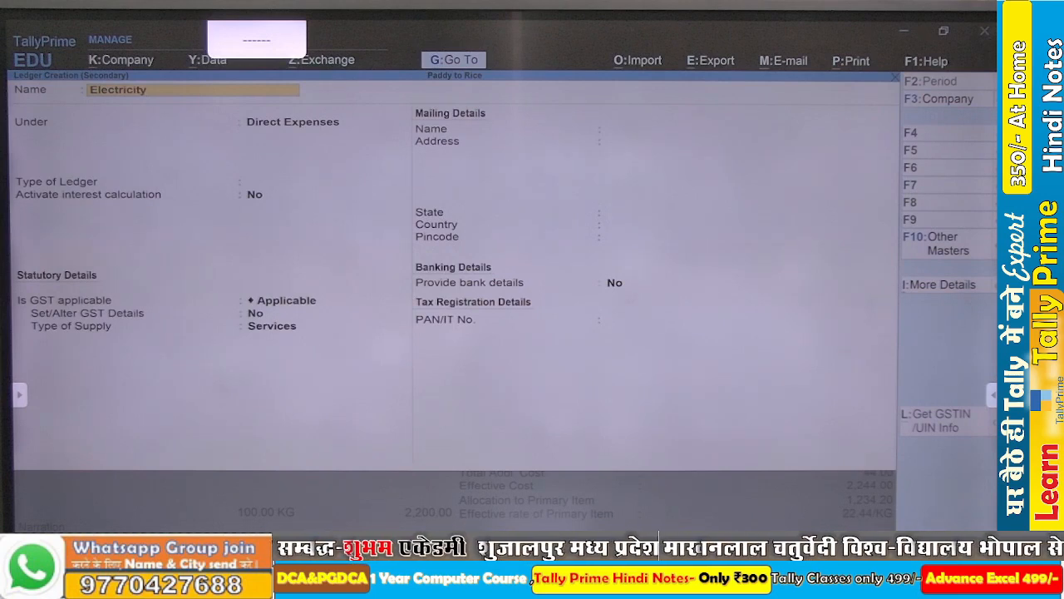
{"action": "type", "text": " Bill"}
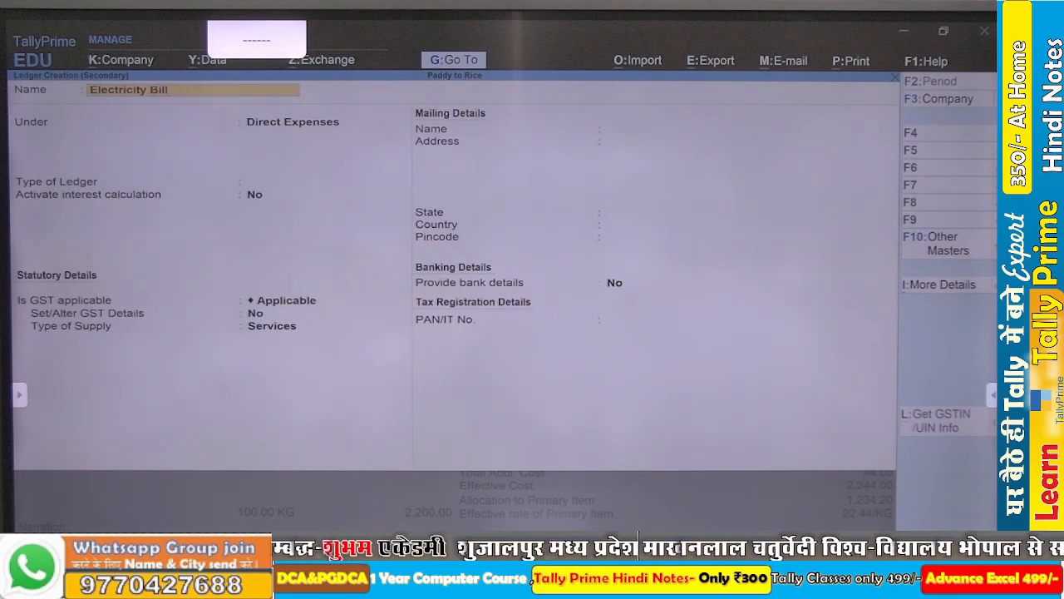
{"action": "key", "text": "Return"}
{"action": "key", "text": "ctrl+a"}
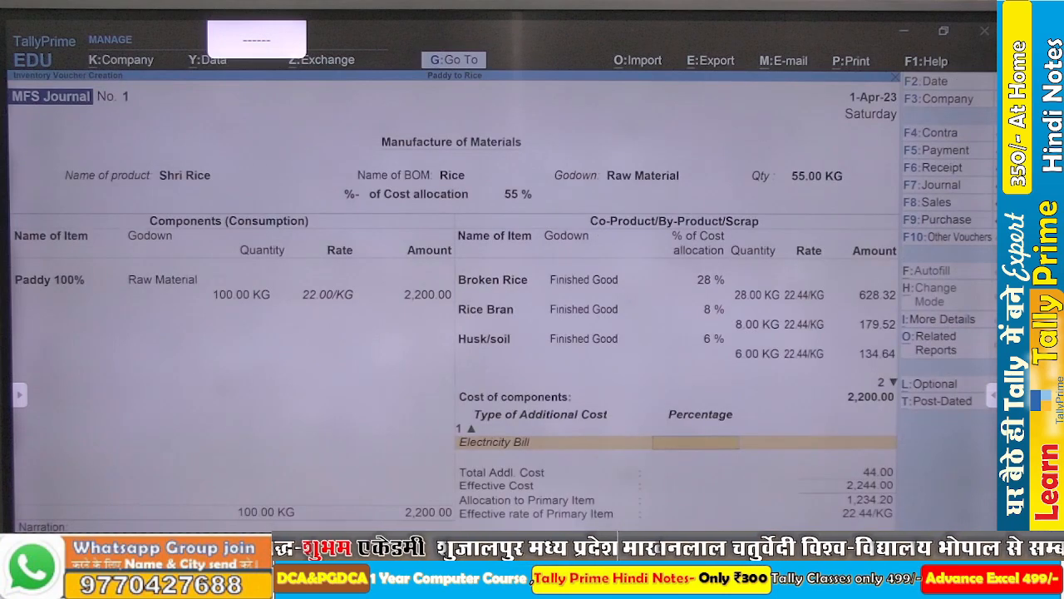
{"action": "type", "text": "2.5"}
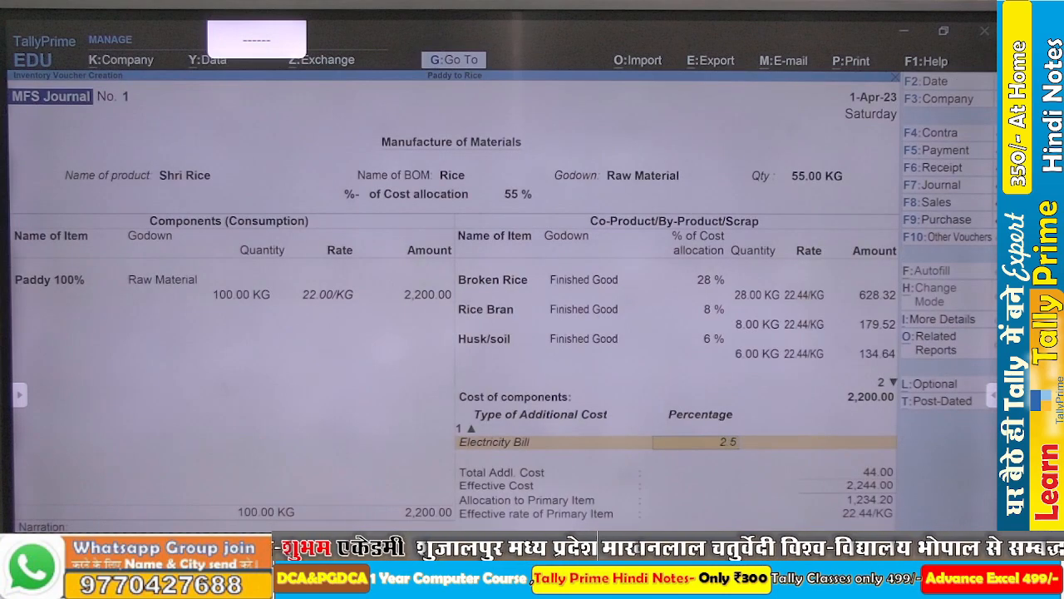
{"action": "key", "text": "Return"}
{"action": "key", "text": "Return"}
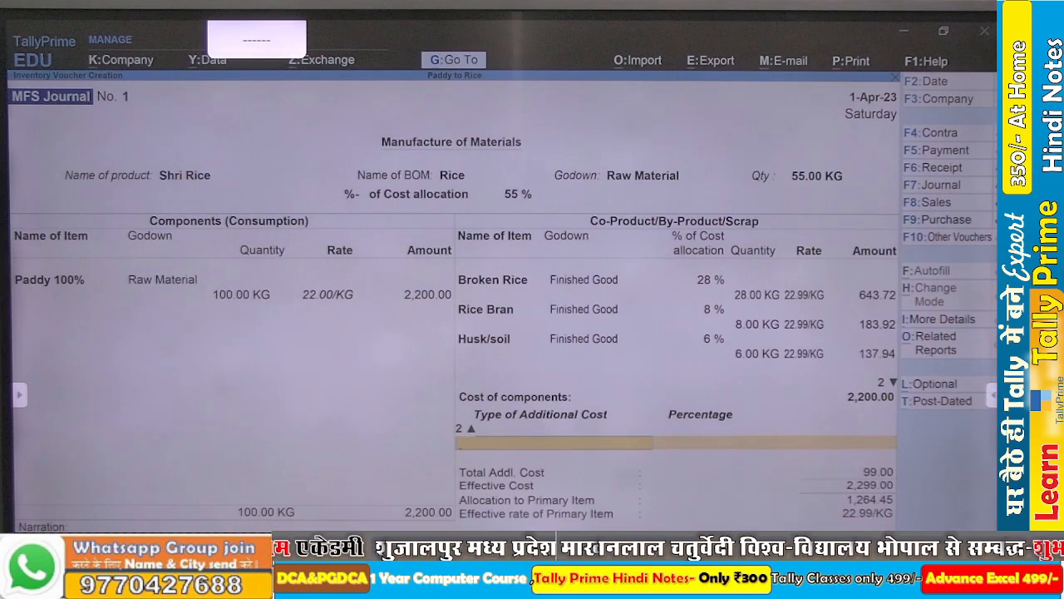
- Add a third additional cost by creating the ledger Labour Charge under Direct Expenses, with a percentage of 3%
{"action": "key", "text": "alt+c"}
{"action": "type", "text": "L"}
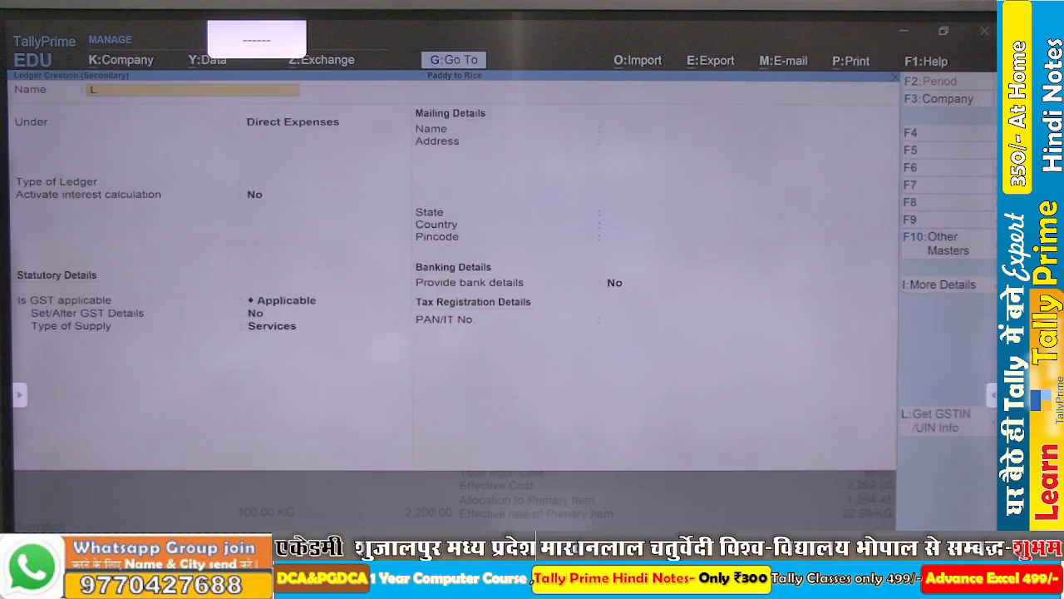
{"action": "type", "text": "ao"}
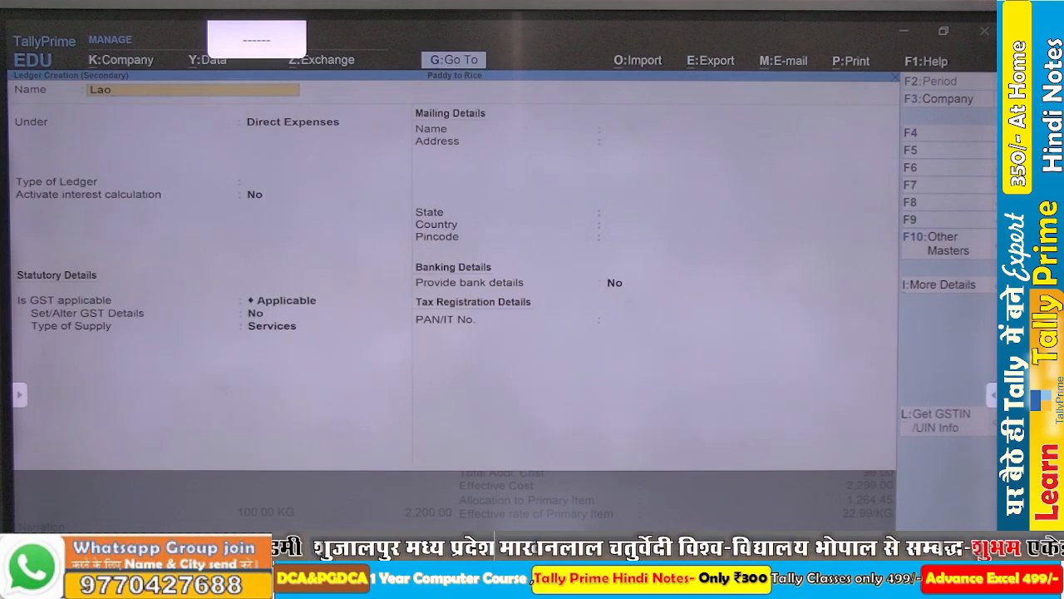
{"action": "key", "text": "BackSpace"}
{"action": "type", "text": "bour"}
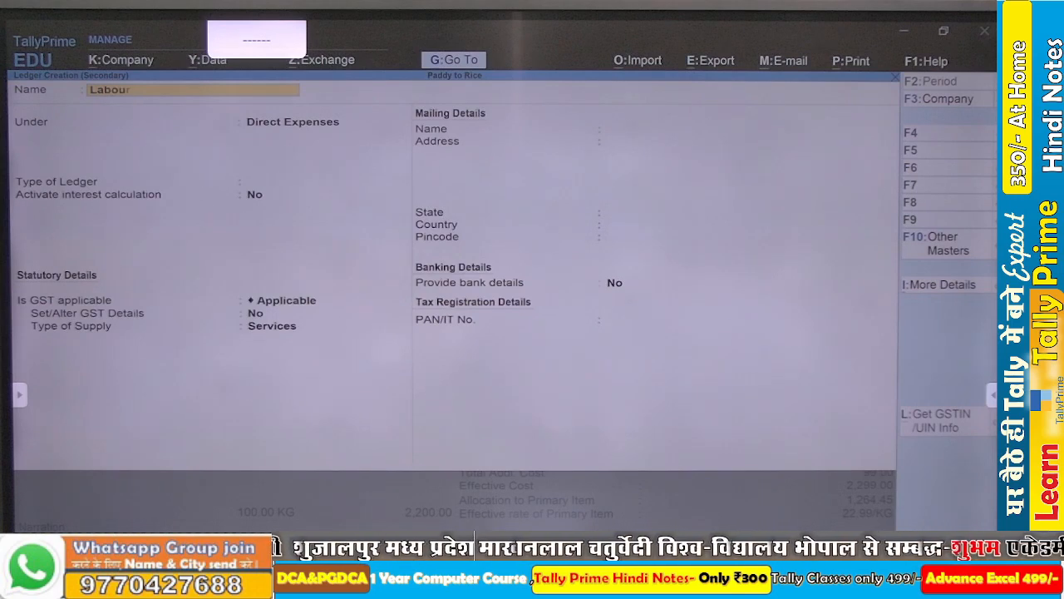
{"action": "type", "text": " c"}
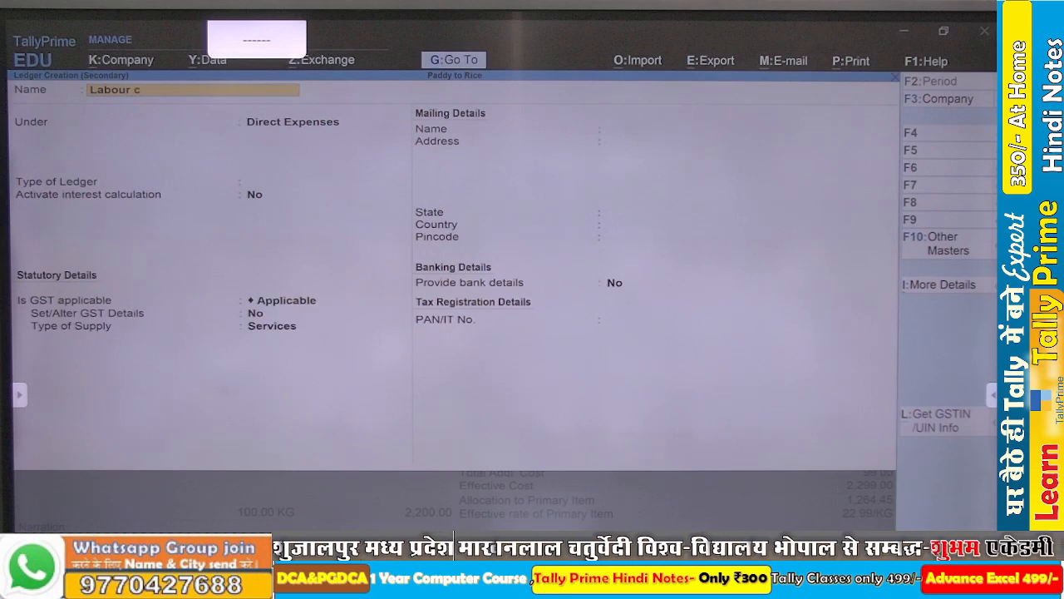
{"action": "type", "text": "harge"}
{"action": "key", "text": "Return"}
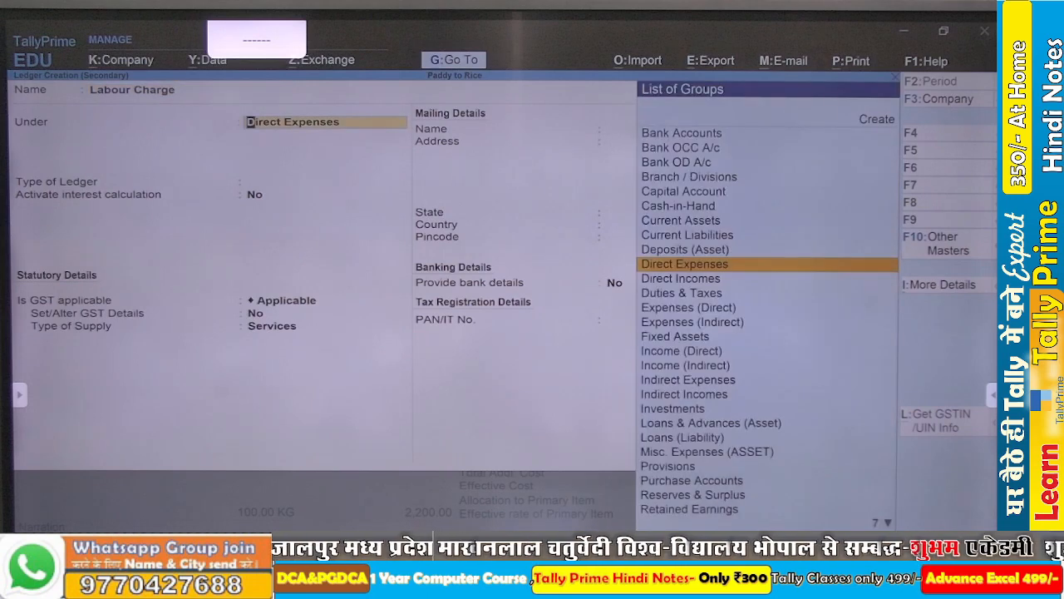
{"action": "key", "text": "ctrl+a"}
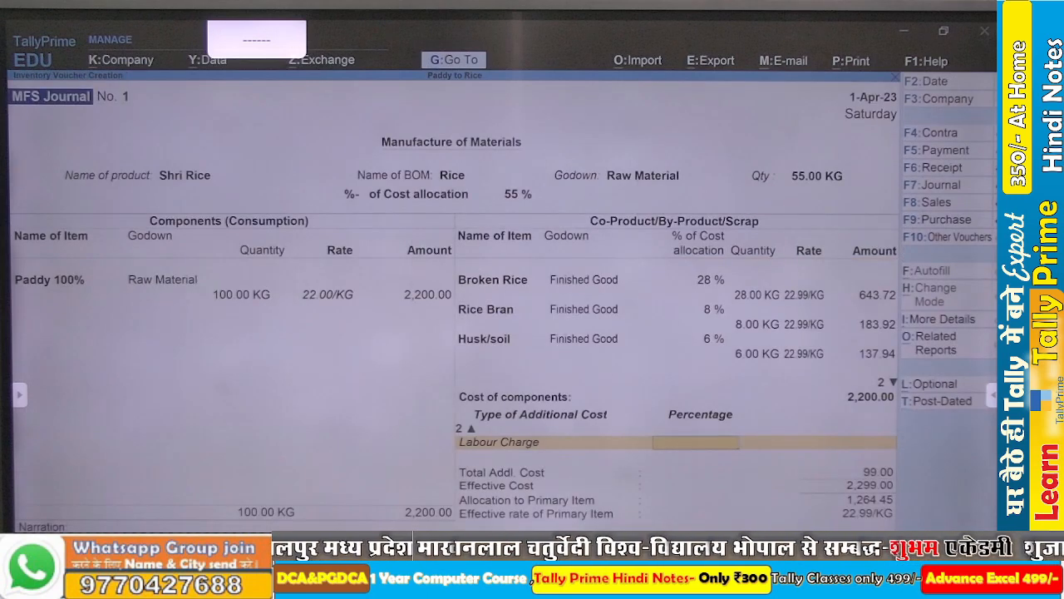
{"action": "type", "text": "3"}
{"action": "key", "text": "Return"}
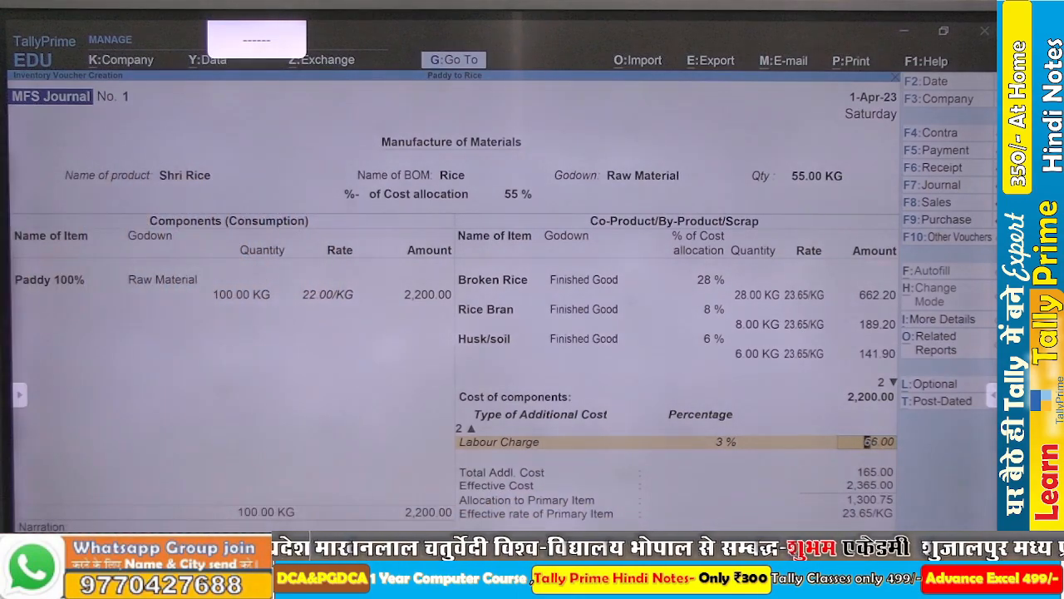
{"action": "key", "text": "Return"}
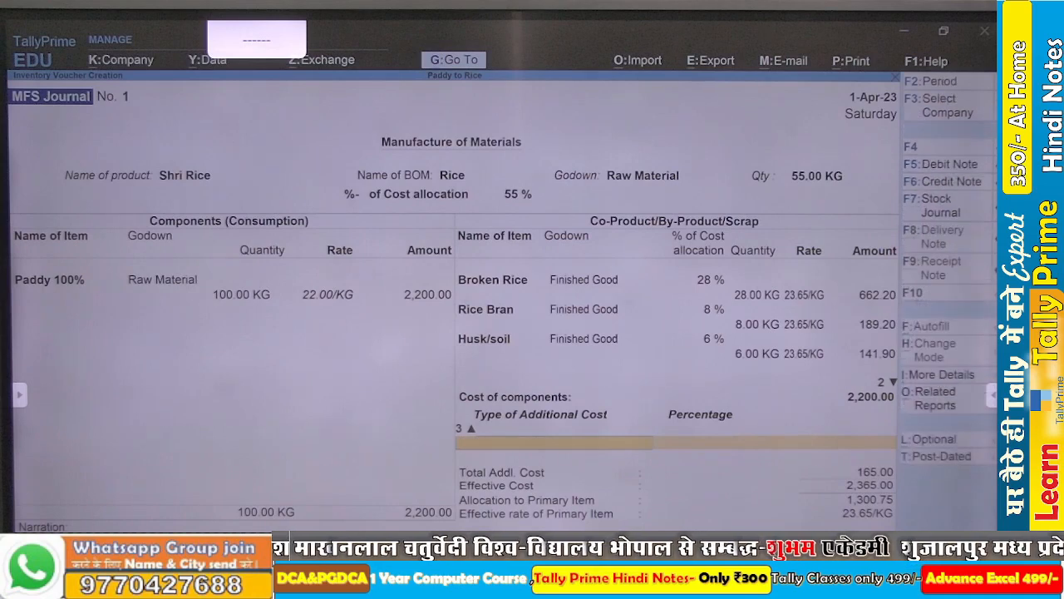
- Add a fourth additional cost by creating the ledger Machinary Exp under Direct Expenses, with a percentage of 0.75%
{"action": "key", "text": "alt+c"}
{"action": "type", "text": "Mac"}
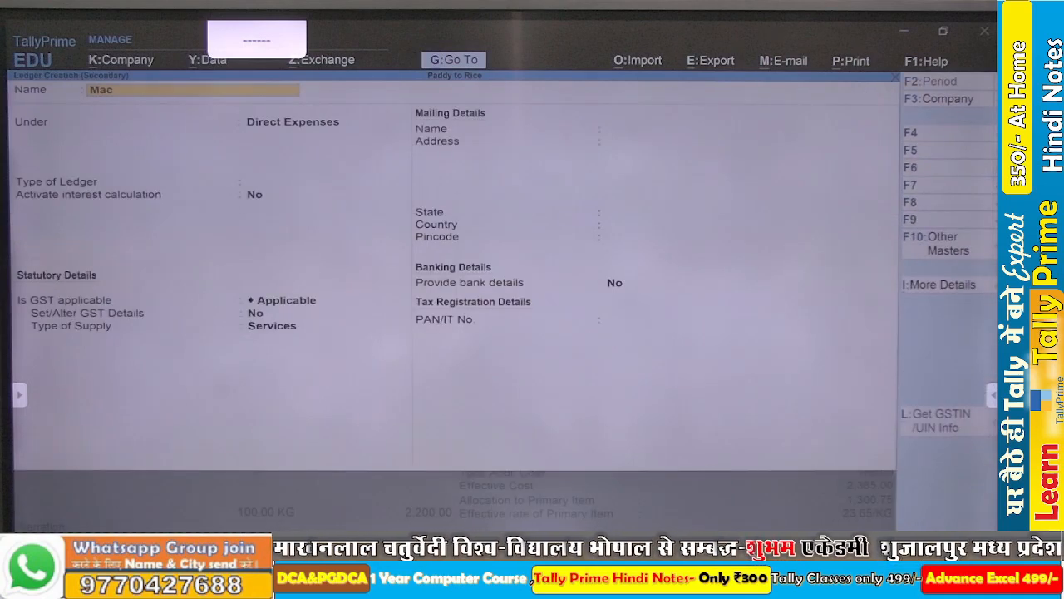
{"action": "type", "text": "hinary"}
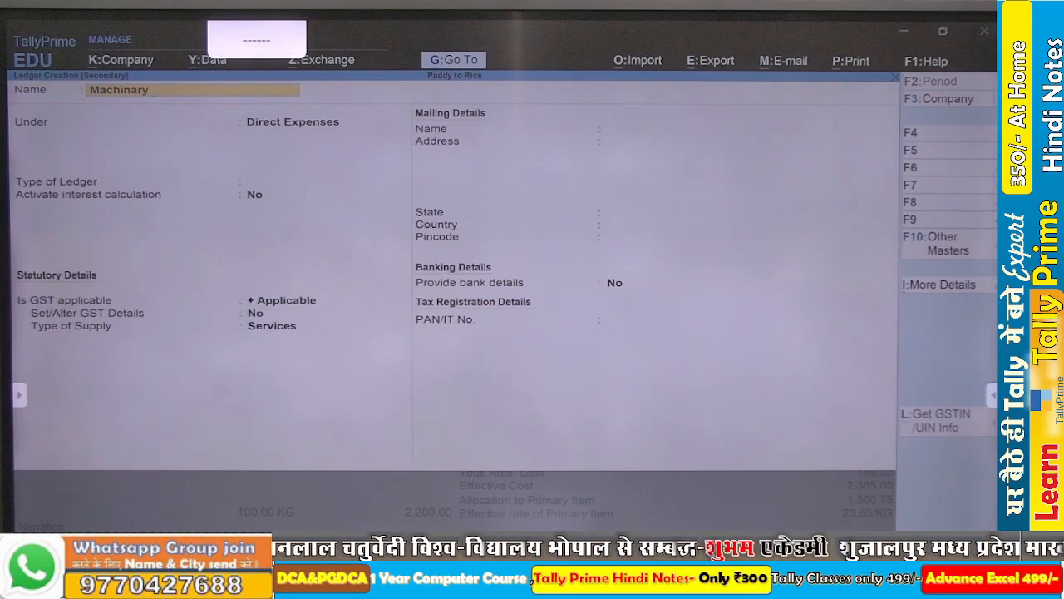
{"action": "type", "text": " Exp"}
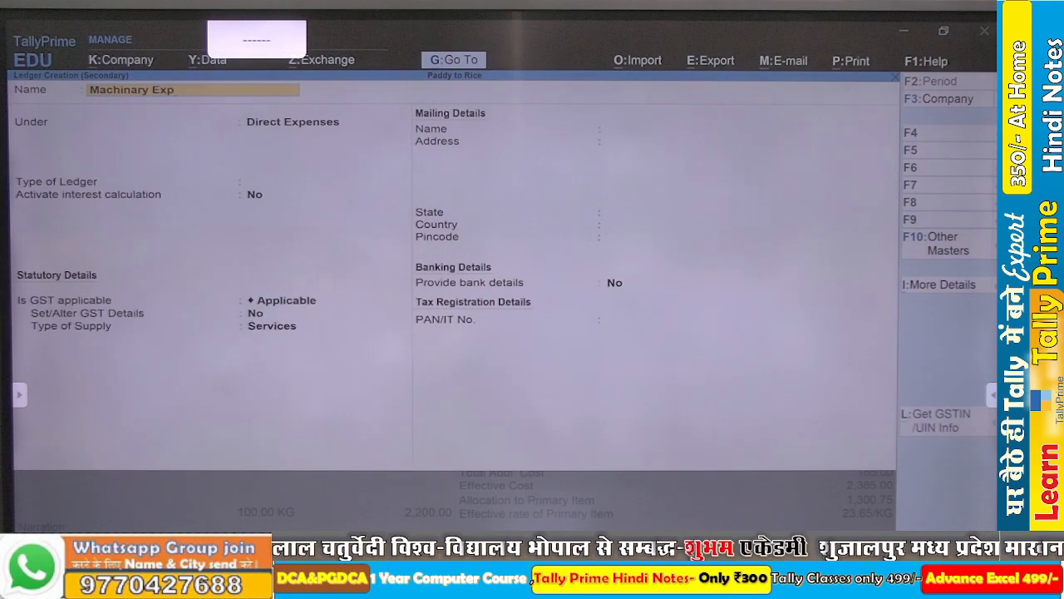
{"action": "key", "text": "Return"}
{"action": "key", "text": "ctrl+a"}
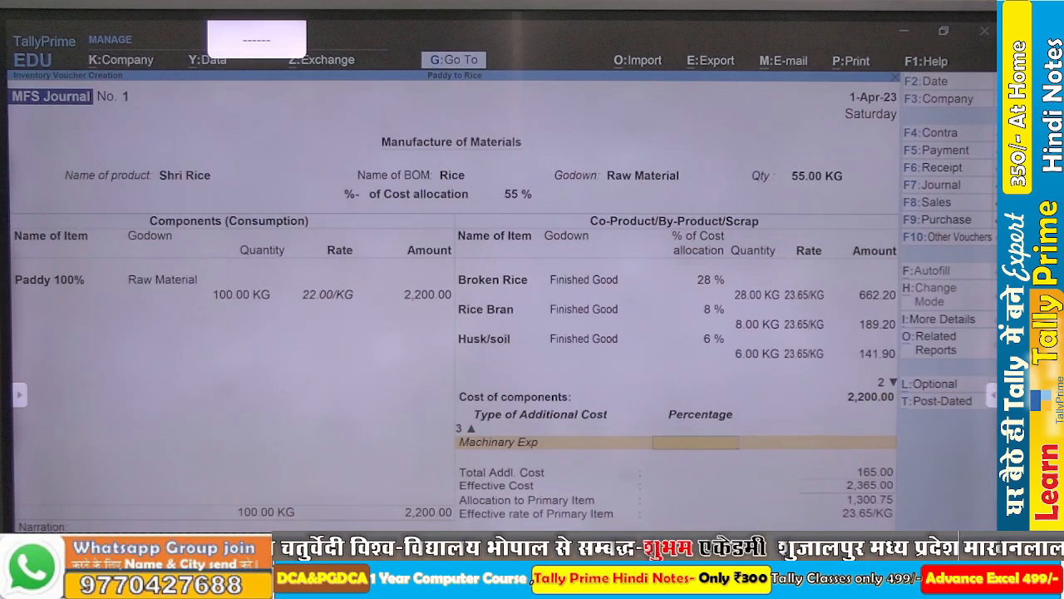
{"action": "type", "text": ".75"}
{"action": "key", "text": "Return"}
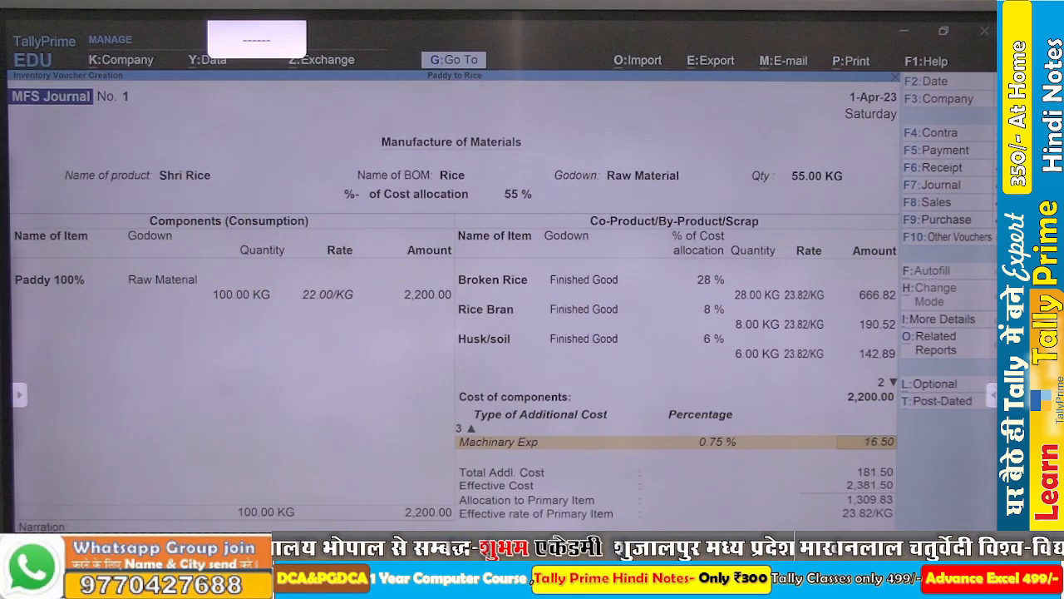
- Save the manufacturing journal voucher and return to the Gateway of Tally
{"action": "key", "text": "Return"}
{"action": "key", "text": "Return"}
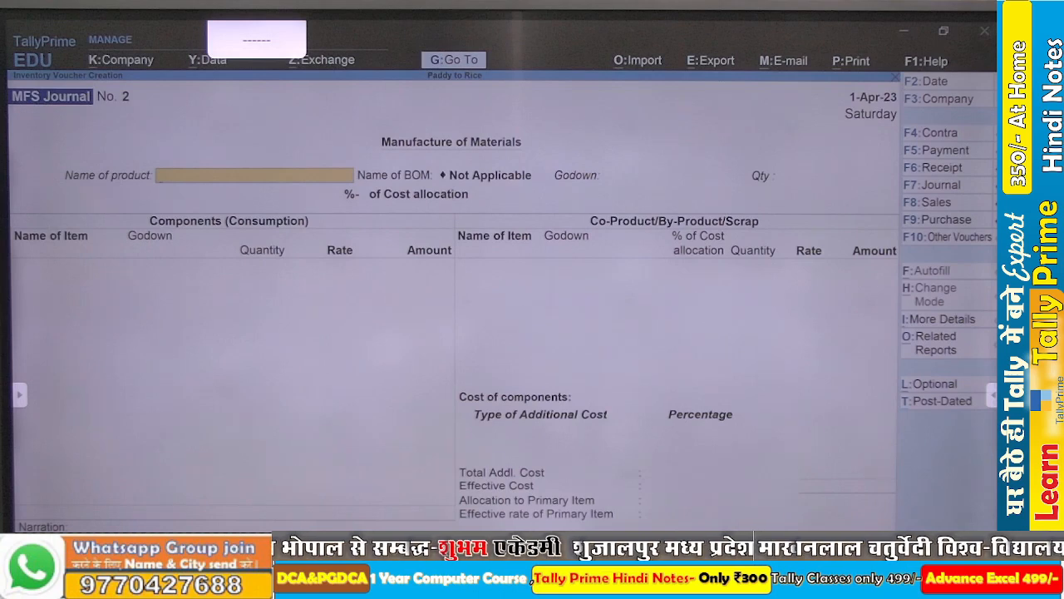
{"action": "key", "text": "Escape"}
{"action": "key", "text": "Escape"}
{"action": "key", "text": "Escape"}
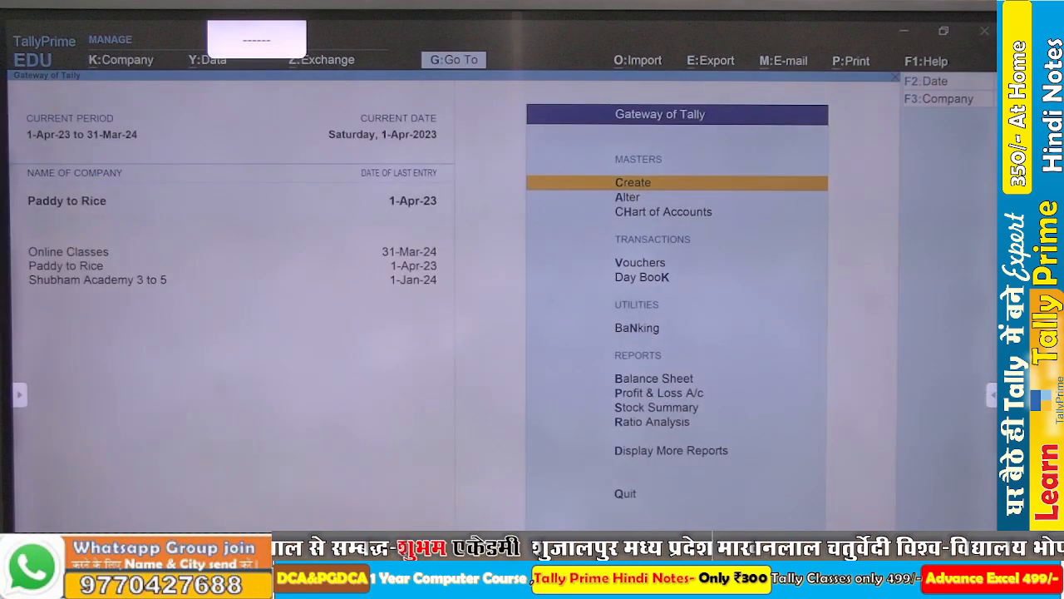
- Open the godown summary for the Finished Good godown and drill down to the closing balance of its individual stock items
{"action": "key", "text": "d"}
{"action": "key", "text": "i"}
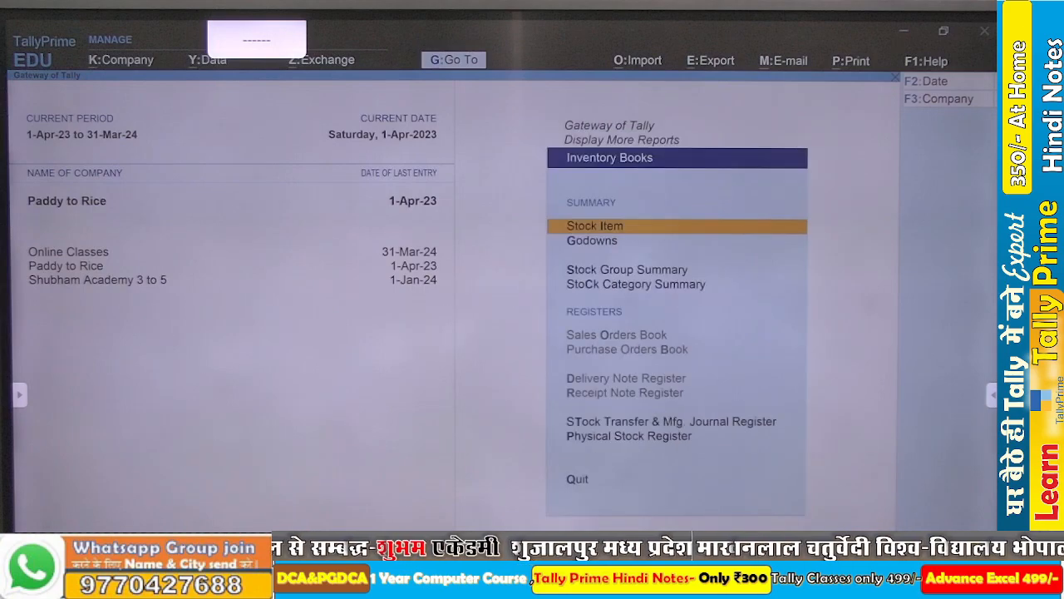
{"action": "key", "text": "Down"}
{"action": "key", "text": "Return"}
{"action": "key", "text": "Down"}
{"action": "key", "text": "Down"}
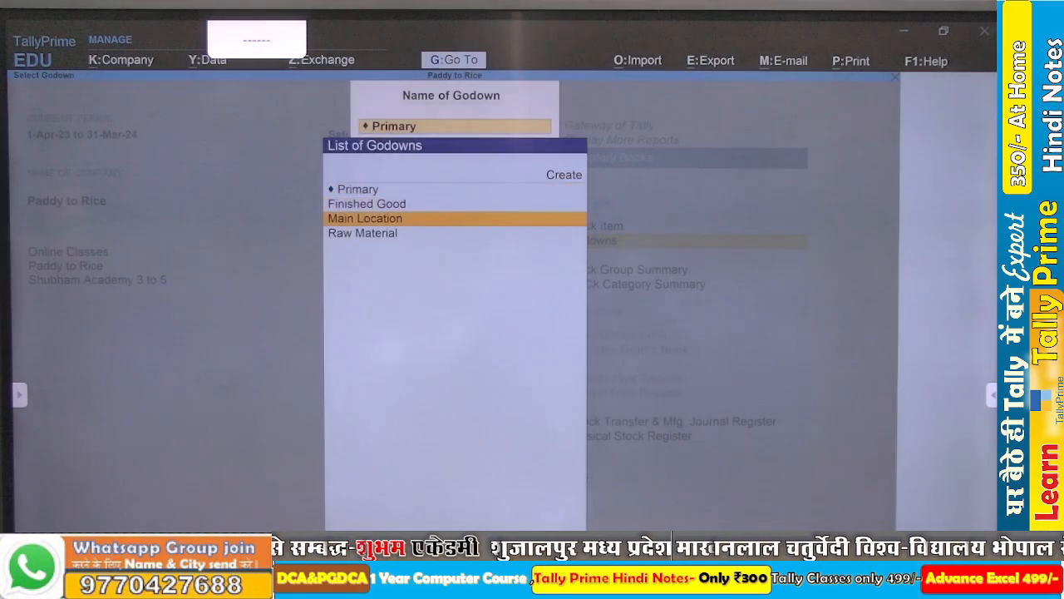
{"action": "key", "text": "Up"}
{"action": "key", "text": "Return"}
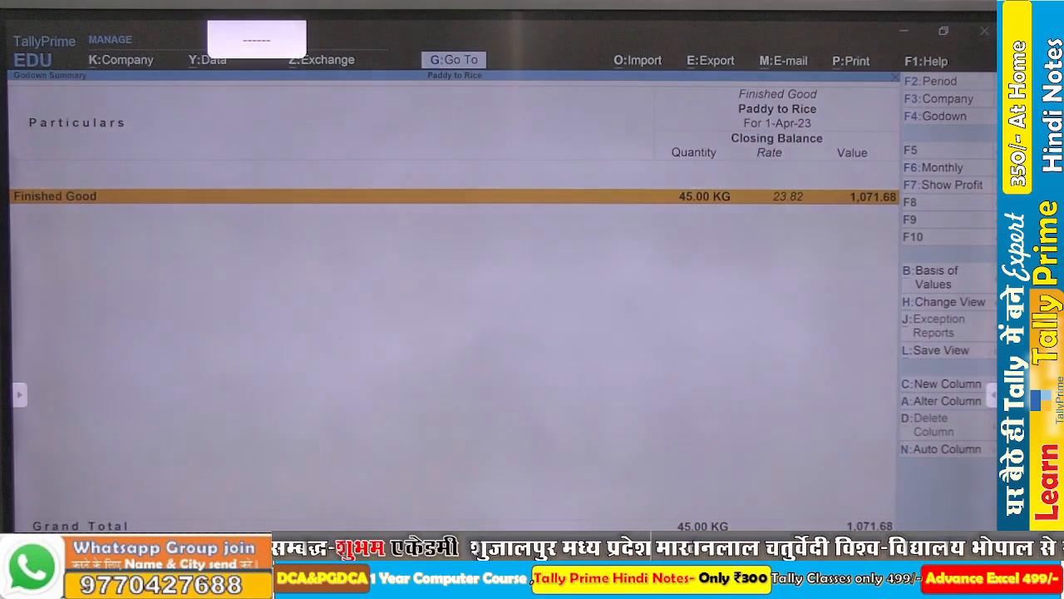
{"action": "key", "text": "Return"}
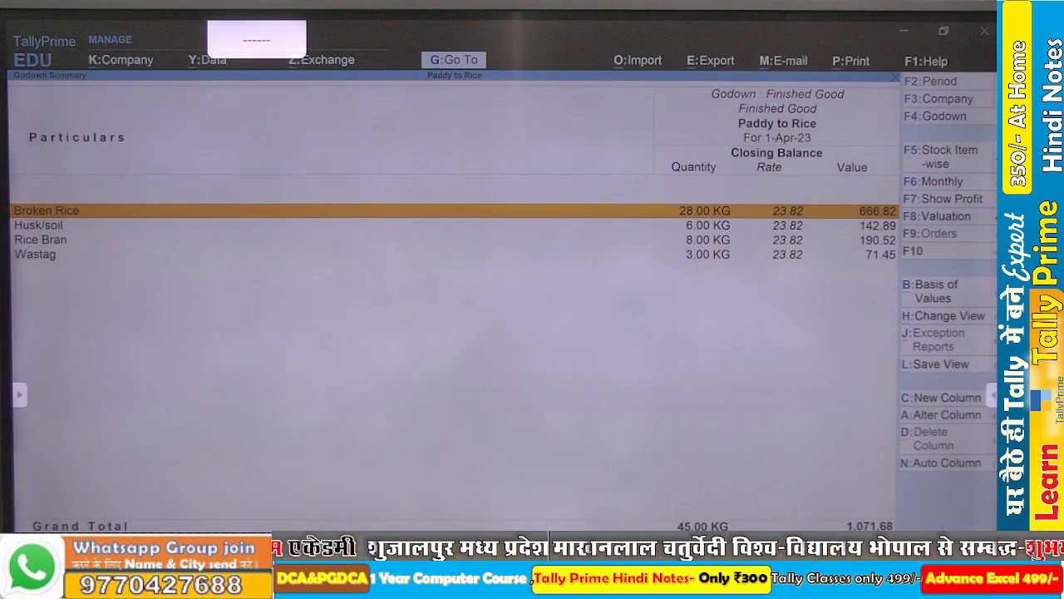
- Switch the godown summary from Finished Good to the Raw Material godown
{"action": "key", "text": "Escape"}
{"action": "key", "text": "F4"}
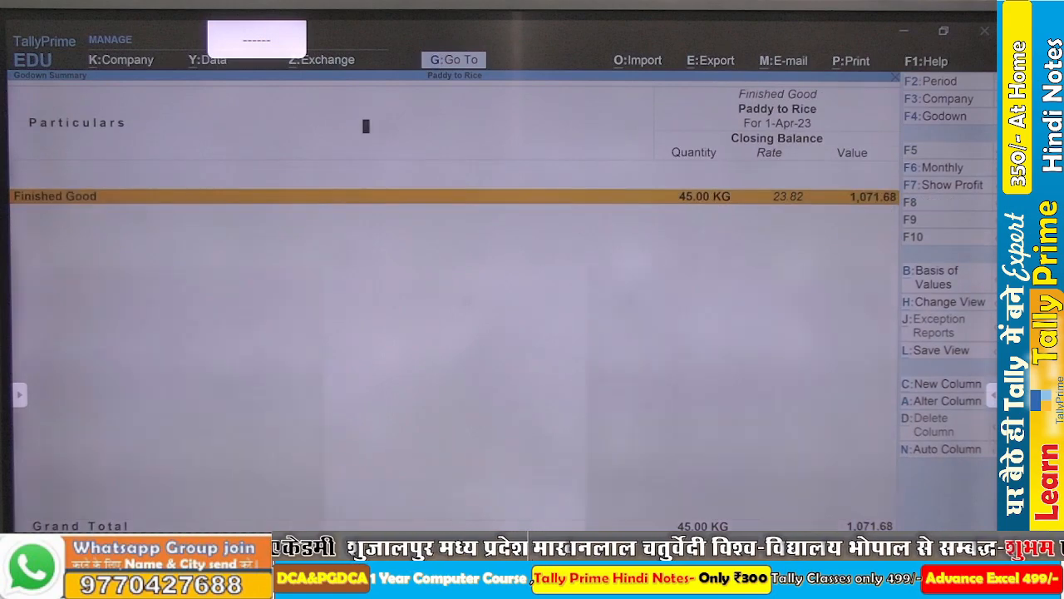
{"action": "key", "text": "Down"}
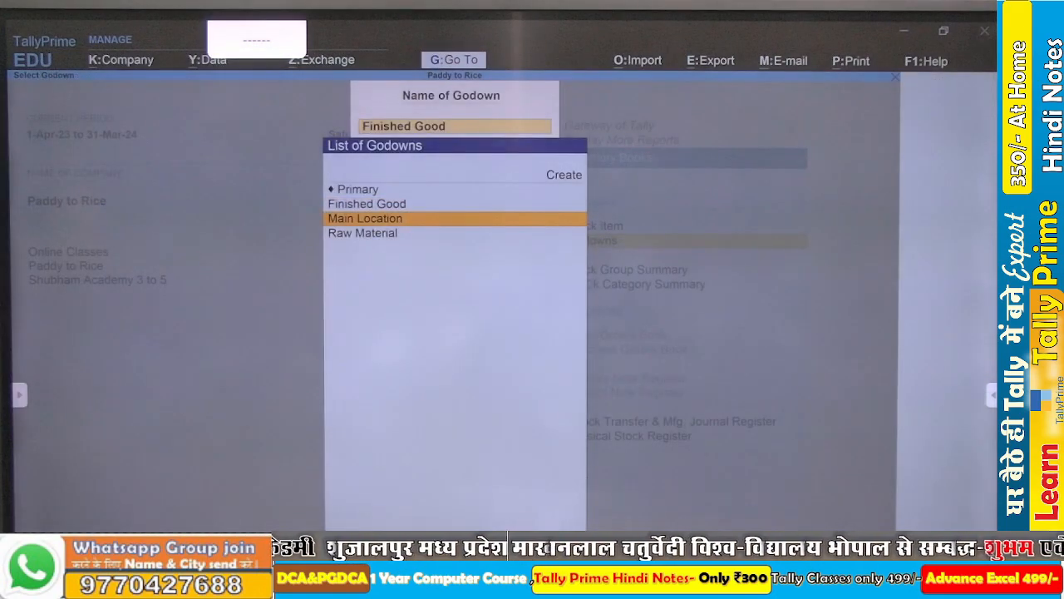
{"action": "key", "text": "Return"}
{"action": "key", "text": "F4"}
{"action": "key", "text": "Down"}
{"action": "key", "text": "Return"}
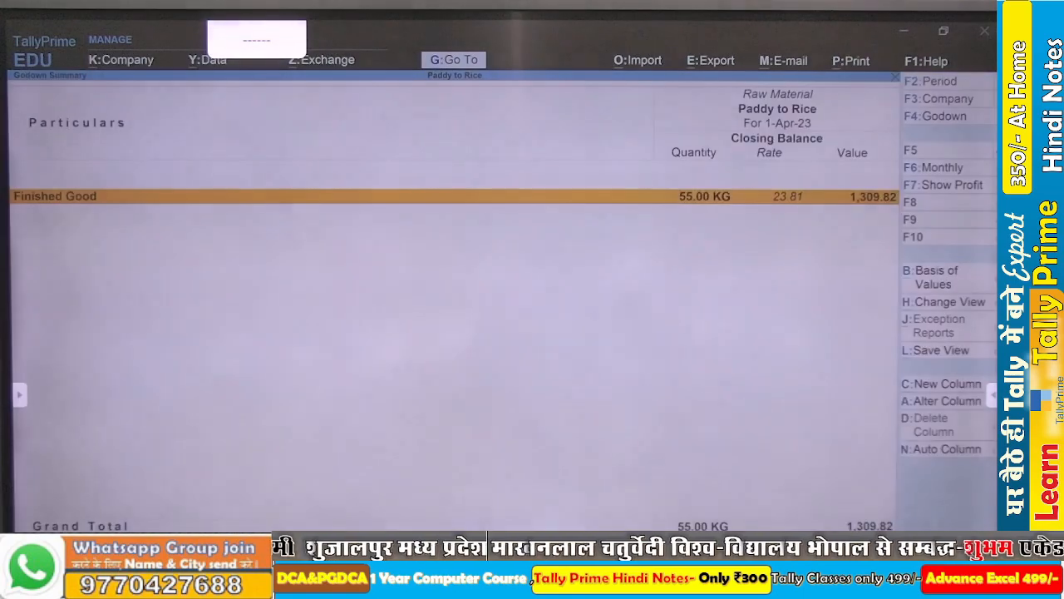
- Drill down from Raw Material's Finished Good stock group to Shri Rice's April godown vouchers, and go back to Inventory Books
{"action": "key", "text": "Return"}
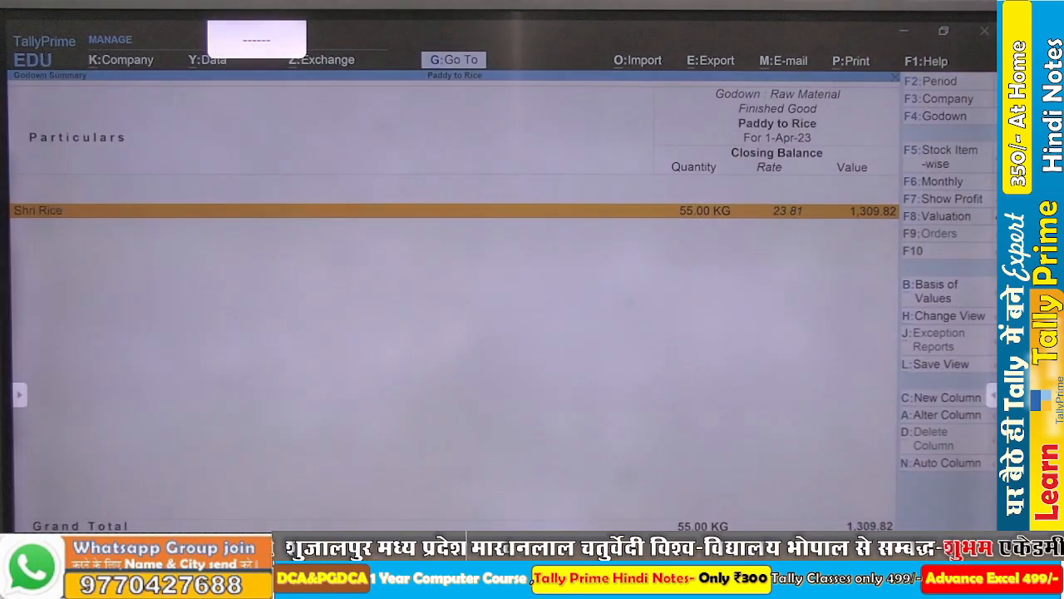
{"action": "key", "text": "Return"}
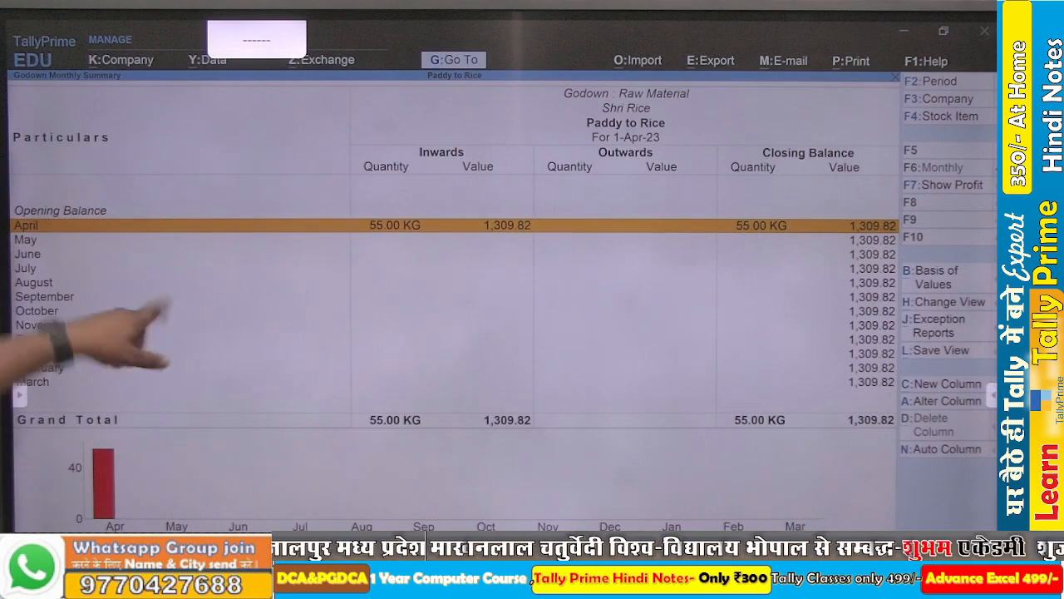
{"action": "key", "text": "Return"}
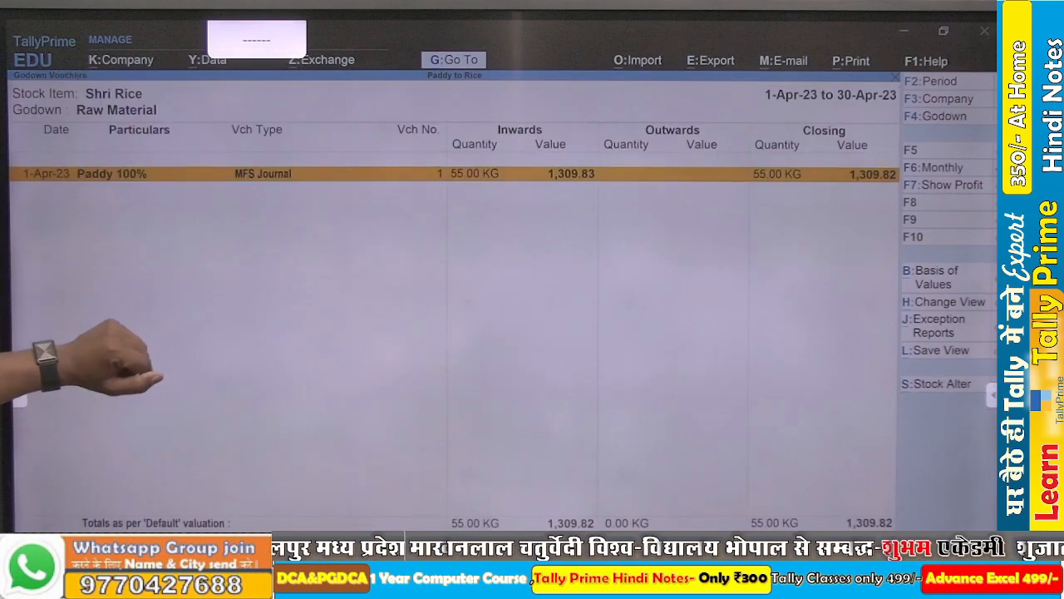
{"action": "key", "text": "Escape"}
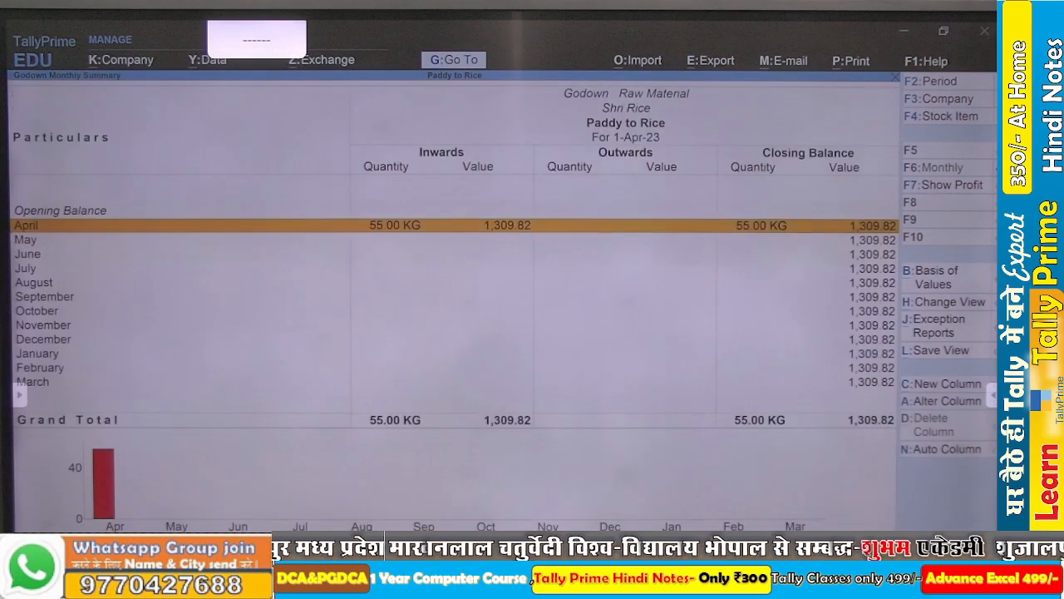
{"action": "key", "text": "Escape"}
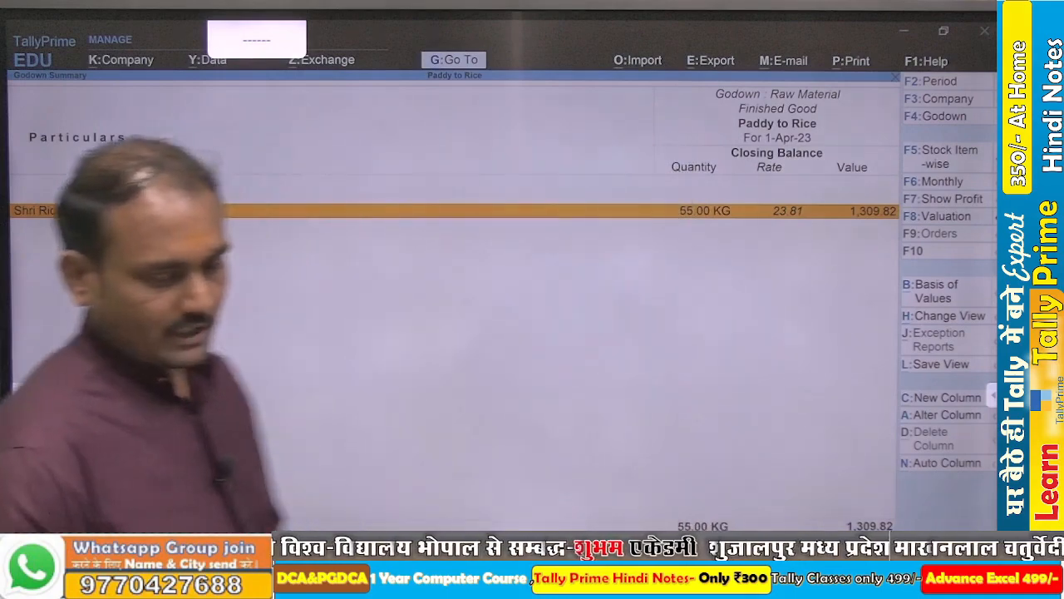
{"action": "key", "text": "Escape"}
{"action": "key", "text": "Escape"}
{"action": "key", "text": "Escape"}
{"action": "key", "text": "Escape"}
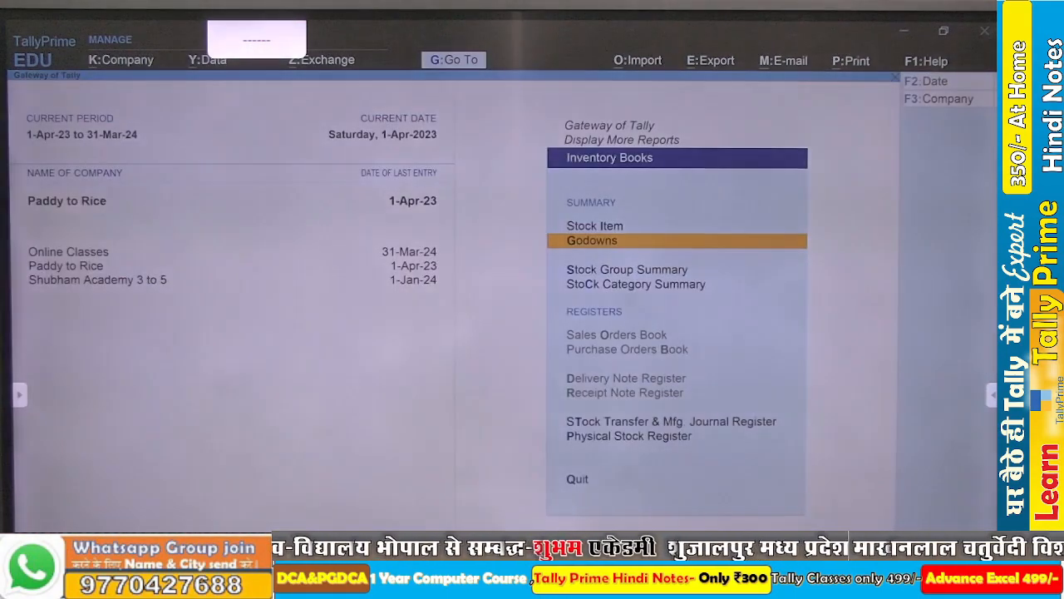
- Open the stock item report for Shri Rice and drill down to its manufacturing journal voucher
{"action": "key", "text": "Up"}
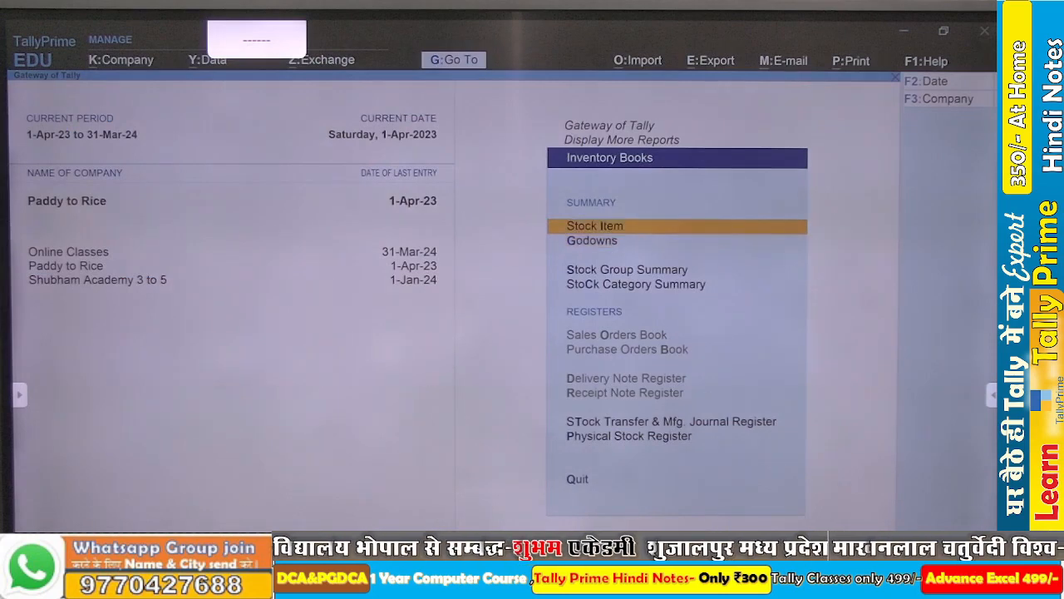
{"action": "key", "text": "Return"}
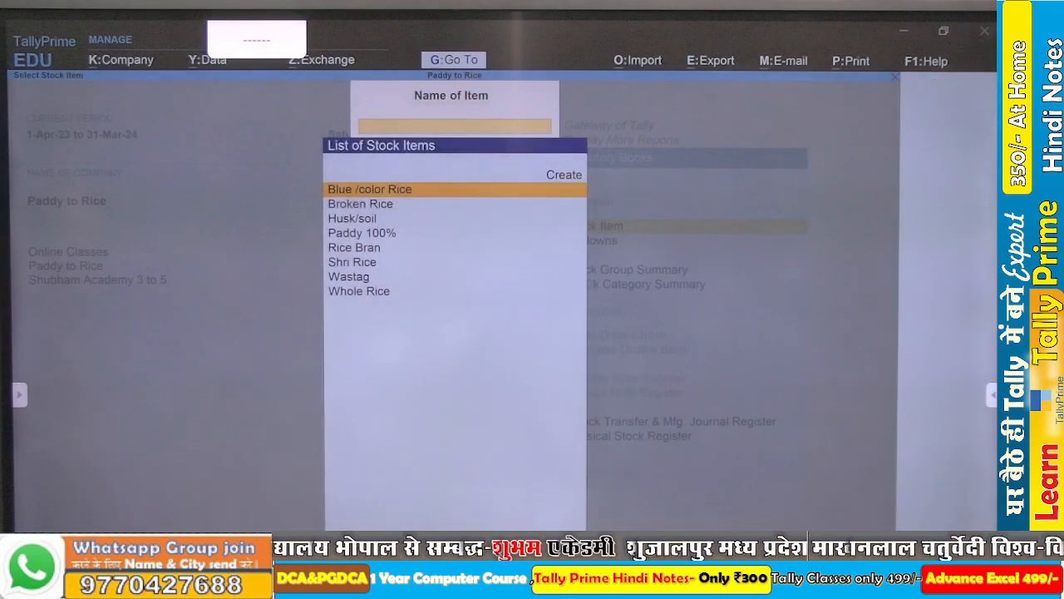
{"action": "key", "text": "Down"}
{"action": "key", "text": "Down"}
{"action": "key", "text": "Down"}
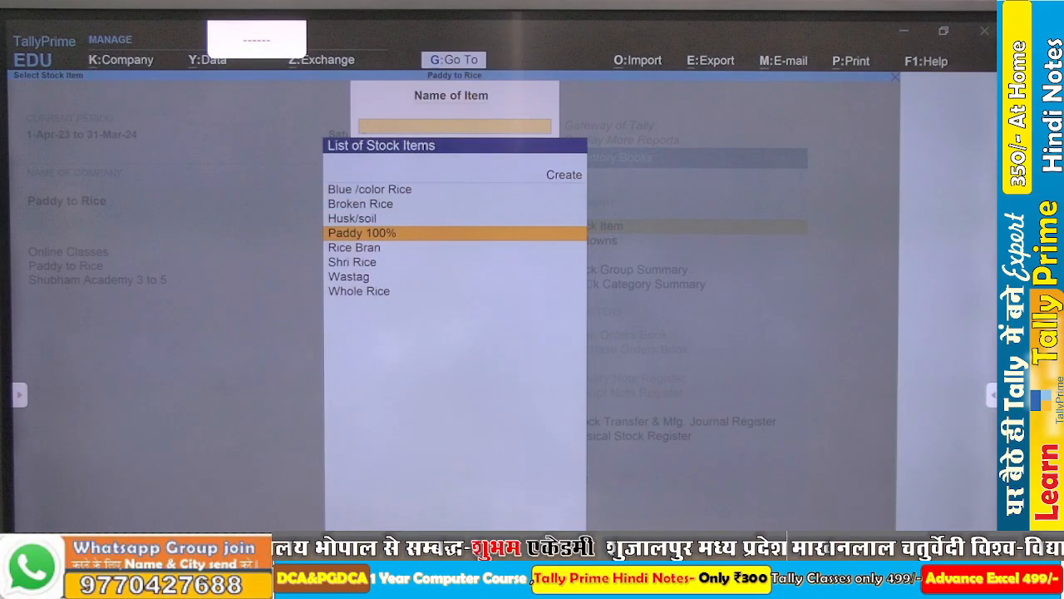
{"action": "key", "text": "Down"}
{"action": "key", "text": "Down"}
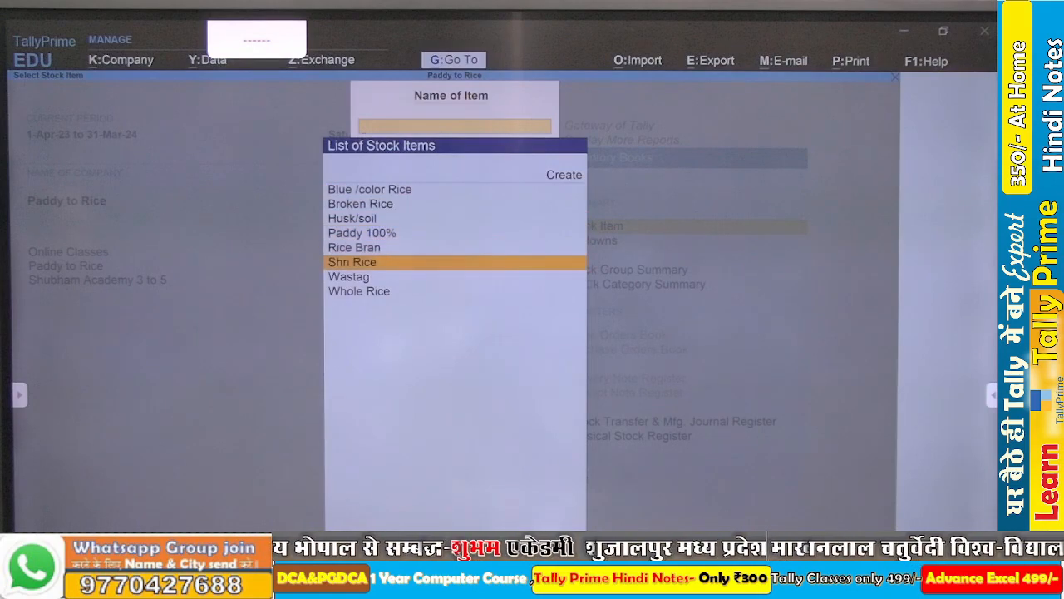
{"action": "key", "text": "Return"}
{"action": "key", "text": "Return"}
{"action": "key", "text": "Return"}
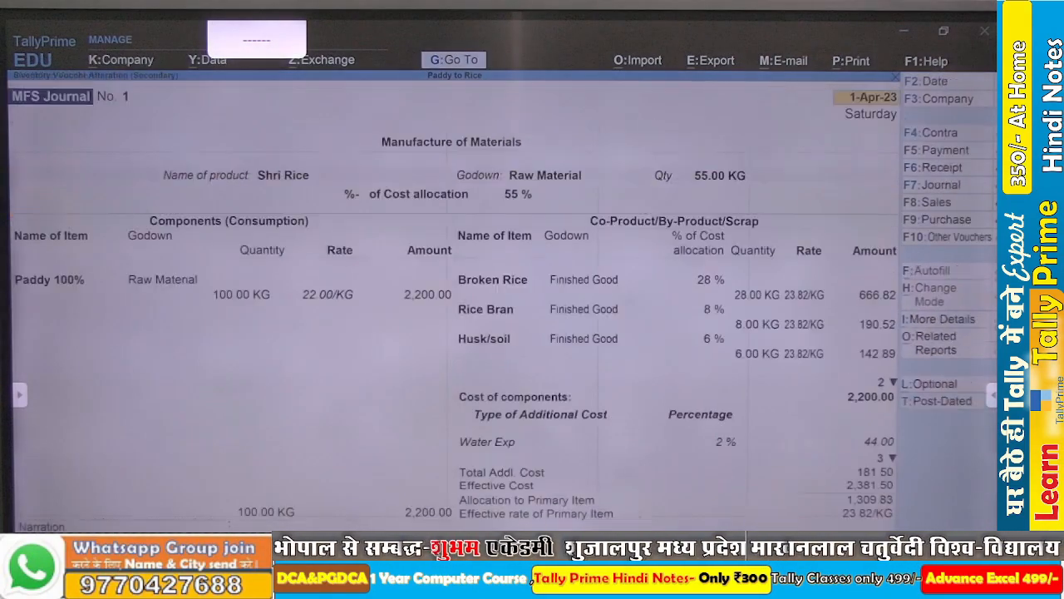
- Close the manufacturing voucher and the Shri Rice reports and return to the Gateway of Tally
{"action": "key", "text": "Escape"}
{"action": "key", "text": "Escape"}
{"action": "key", "text": "Escape"}
{"action": "key", "text": "Escape"}
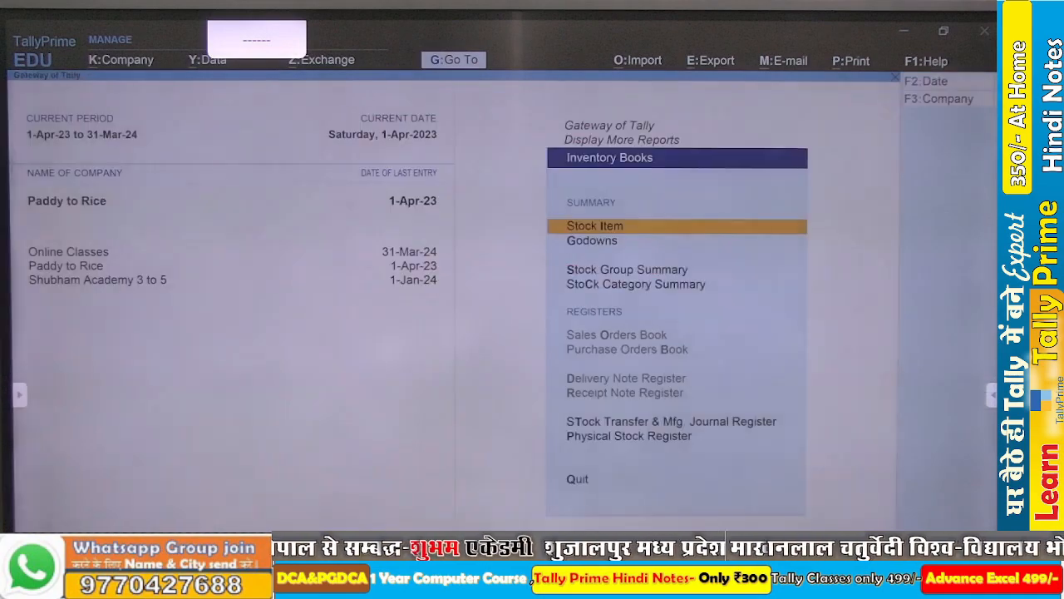
{"action": "key", "text": "Escape"}
{"action": "key", "text": "Escape"}
{"action": "key", "text": "Escape"}
{"action": "key", "text": "Escape"}
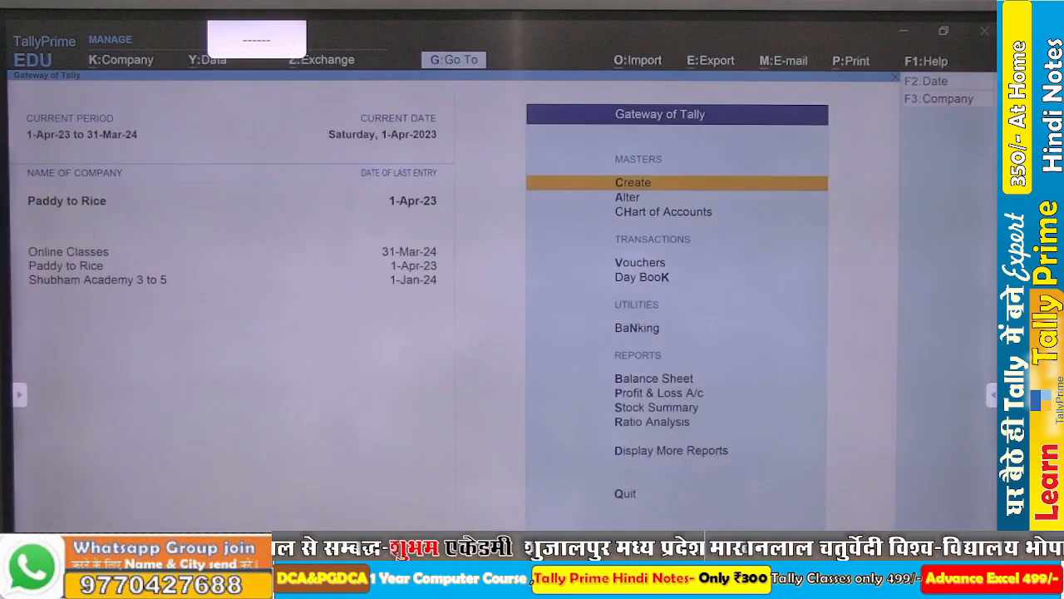
- Open the Shri Rice stock item master for alteration
{"action": "key", "text": "Down"}
{"action": "key", "text": "Down"}
{"action": "key", "text": "Up"}
{"action": "key", "text": "Return"}
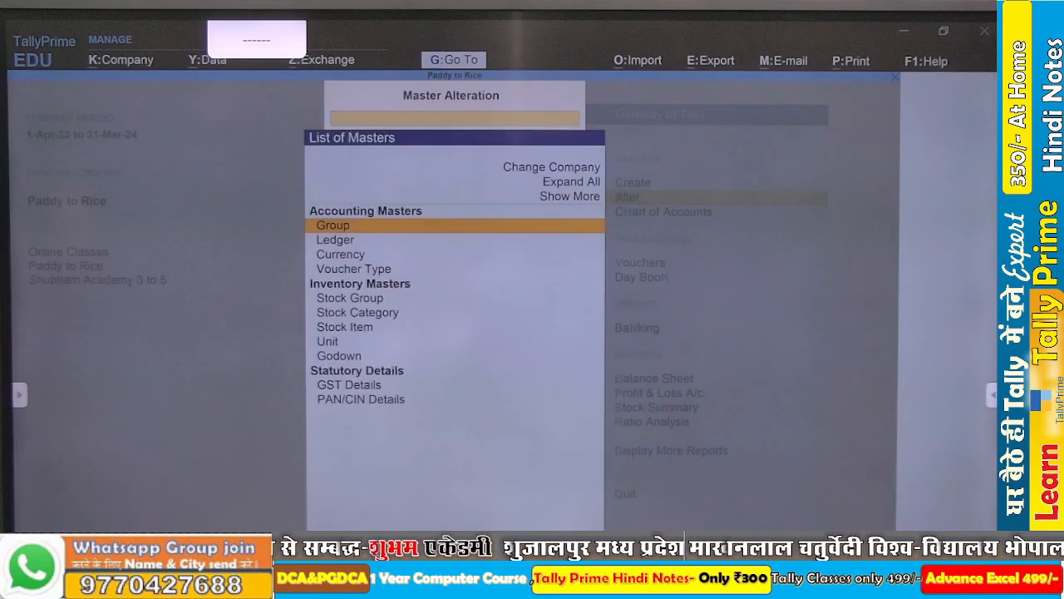
{"action": "key", "text": "Down"}
{"action": "key", "text": "Down"}
{"action": "key", "text": "Down"}
{"action": "key", "text": "Down"}
{"action": "key", "text": "Down"}
{"action": "key", "text": "Down"}
{"action": "key", "text": "Return"}
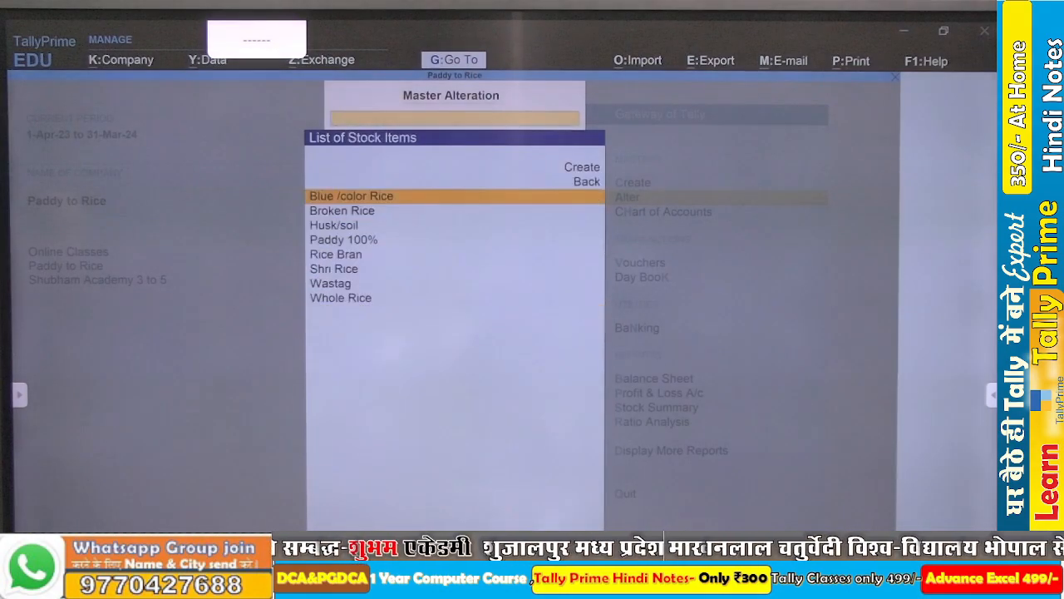
{"action": "key", "text": "Down"}
{"action": "key", "text": "Down"}
{"action": "key", "text": "Down"}
{"action": "key", "text": "Down"}
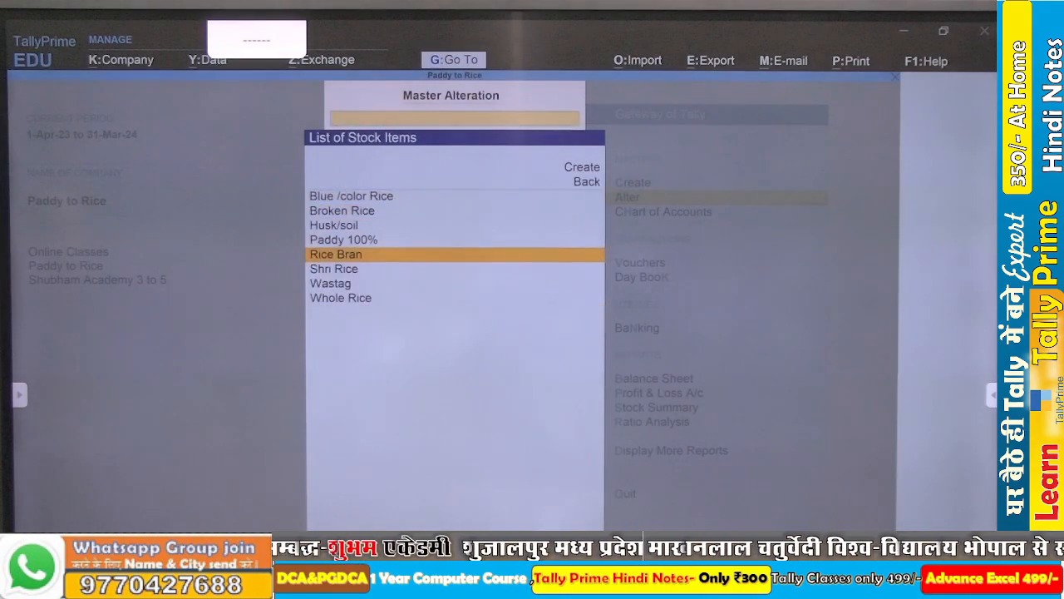
{"action": "key", "text": "Down"}
{"action": "key", "text": "Return"}
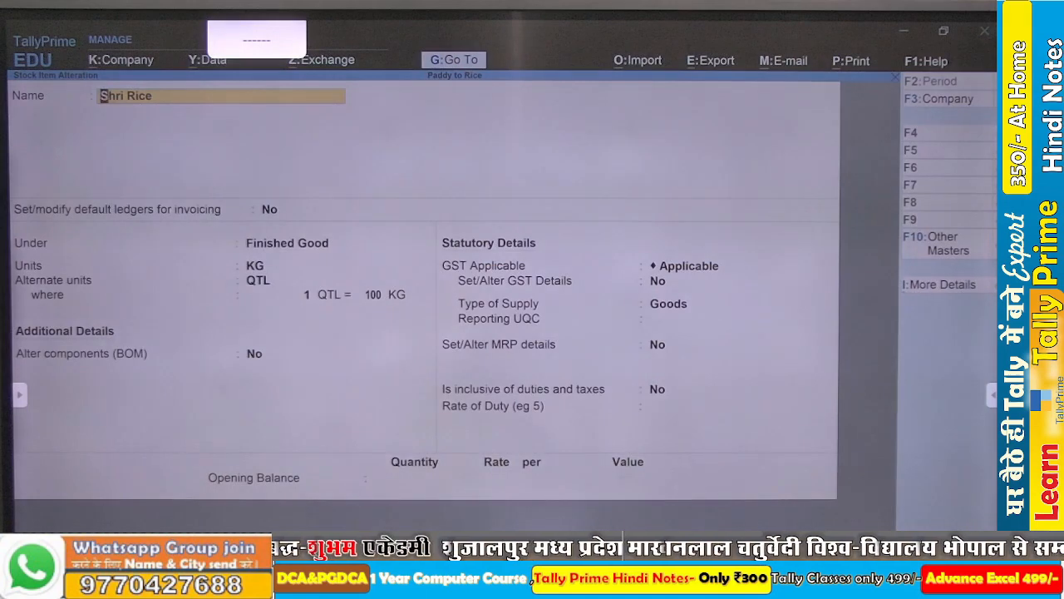
- Review Shri Rice's group, units and GST details, and leave the stock item without saving
{"action": "key", "text": "Return"}
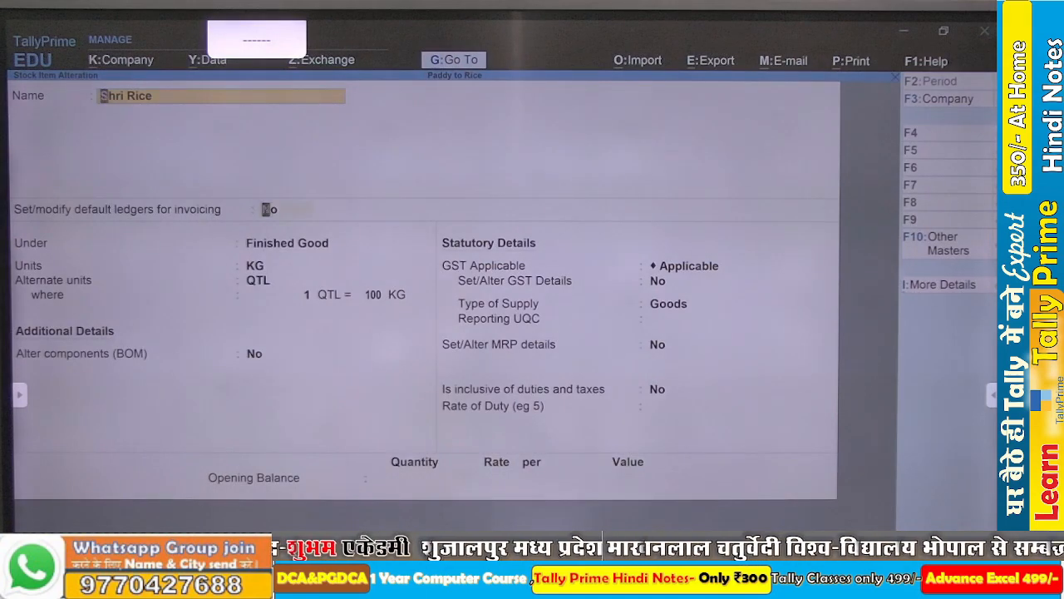
{"action": "key", "text": "Return"}
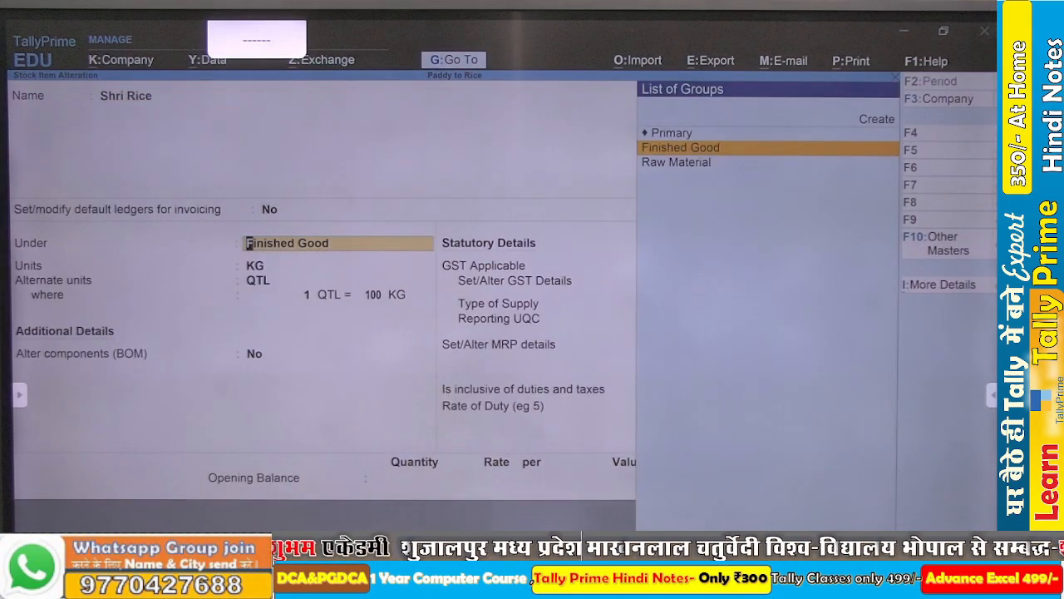
{"action": "key", "text": "Return"}
{"action": "key", "text": "Return"}
{"action": "key", "text": "Return"}
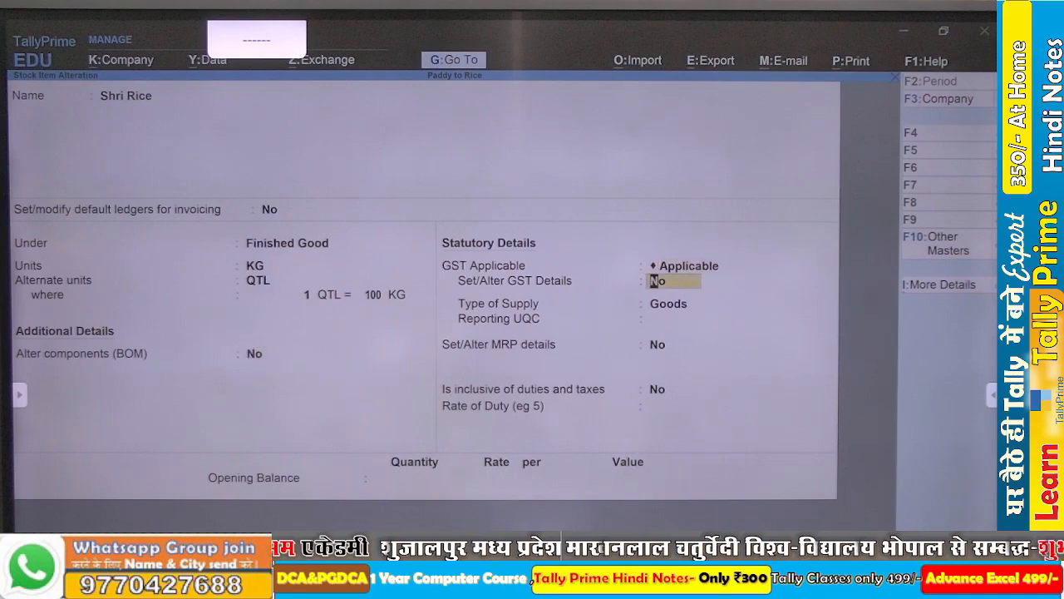
{"action": "key", "text": "Return"}
{"action": "key", "text": "Return"}
{"action": "key", "text": "Return"}
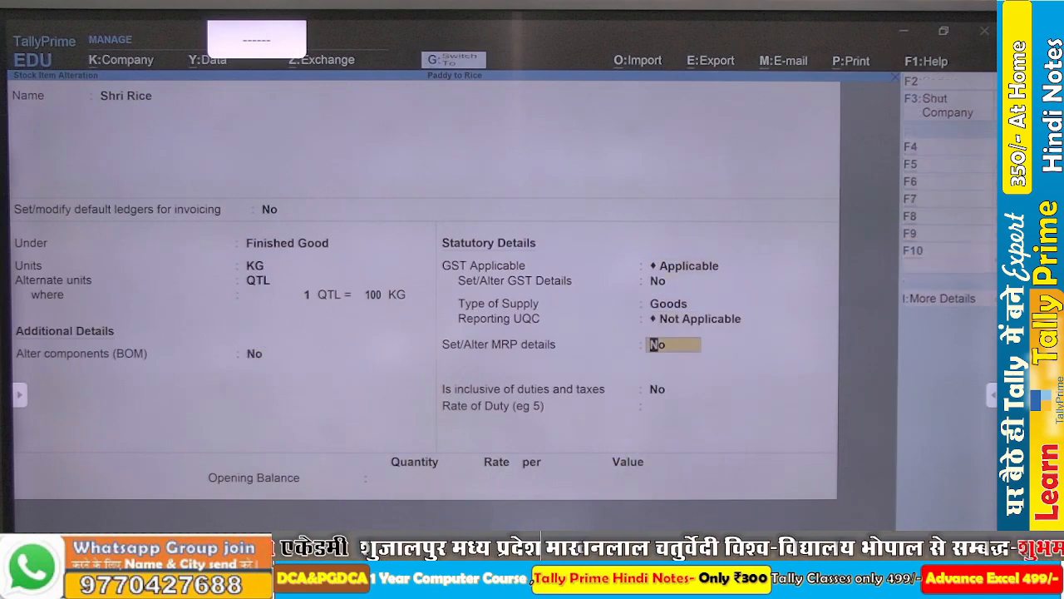
{"action": "key", "text": "Escape"}
{"action": "key", "text": "Escape"}
{"action": "key", "text": "Escape"}
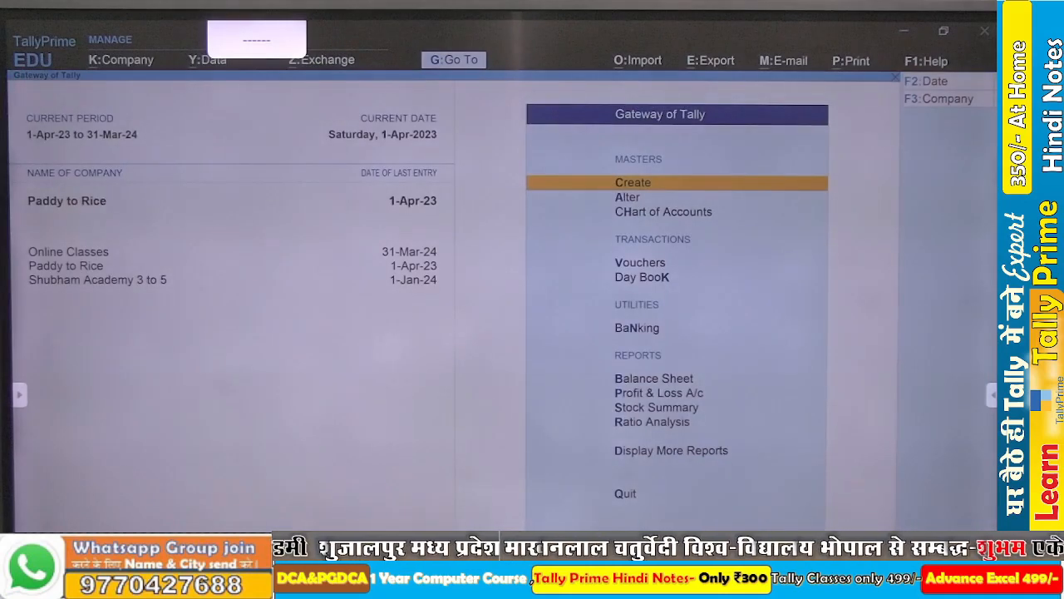
- Open the Purchase Register from the account books and drill down through April to the Cash purchase voucher
{"action": "key", "text": "d"}
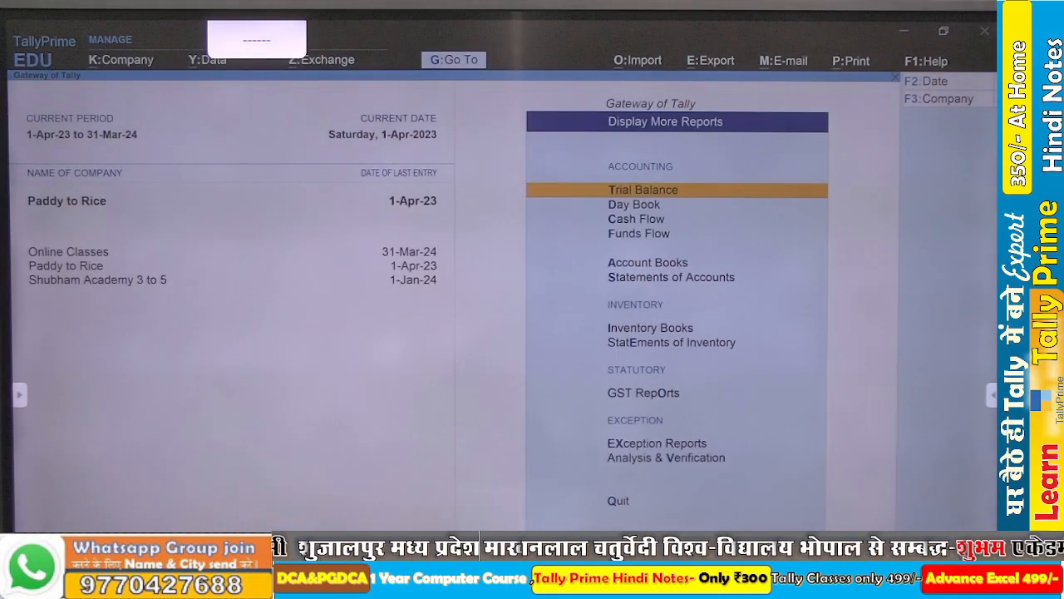
{"action": "key", "text": "a"}
{"action": "key", "text": "Down"}
{"action": "key", "text": "Down"}
{"action": "key", "text": "Down"}
{"action": "key", "text": "Down"}
{"action": "key", "text": "Down"}
{"action": "key", "text": "Down"}
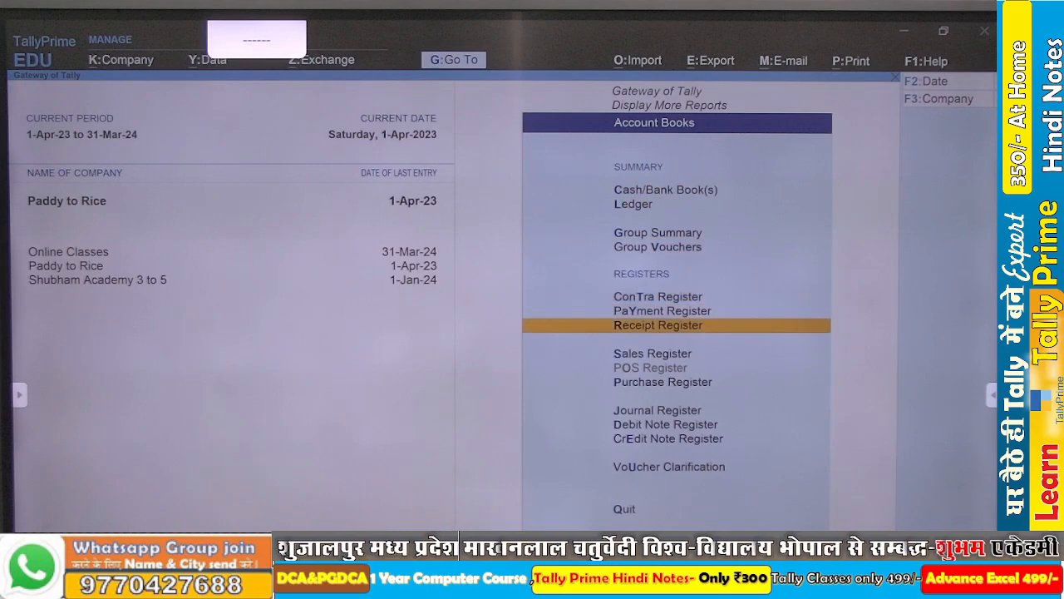
{"action": "key", "text": "Down"}
{"action": "key", "text": "Down"}
{"action": "key", "text": "Down"}
{"action": "key", "text": "Up"}
{"action": "key", "text": "Return"}
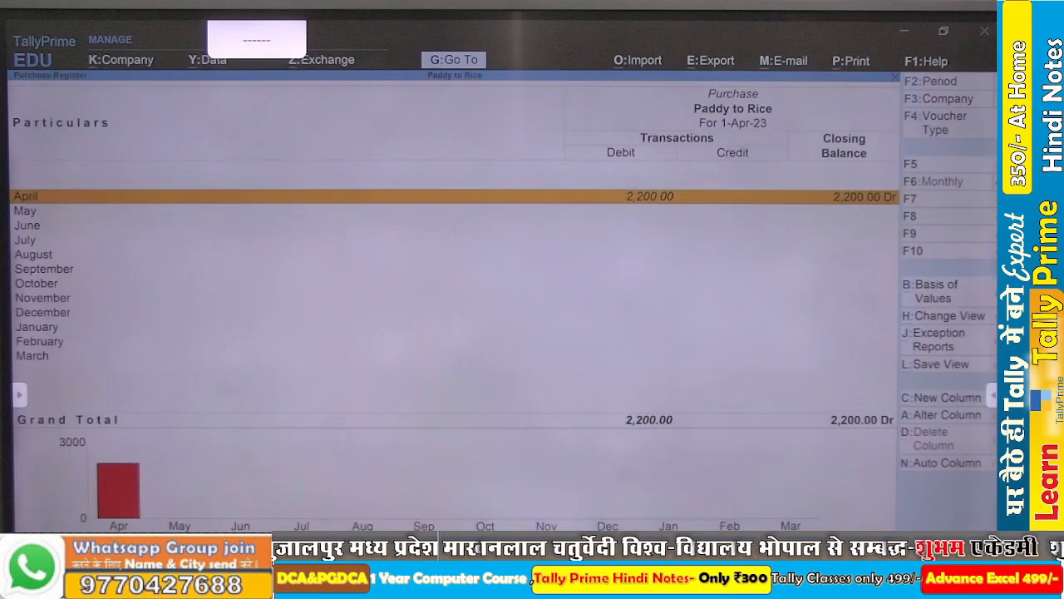
{"action": "key", "text": "Return"}
{"action": "key", "text": "Return"}
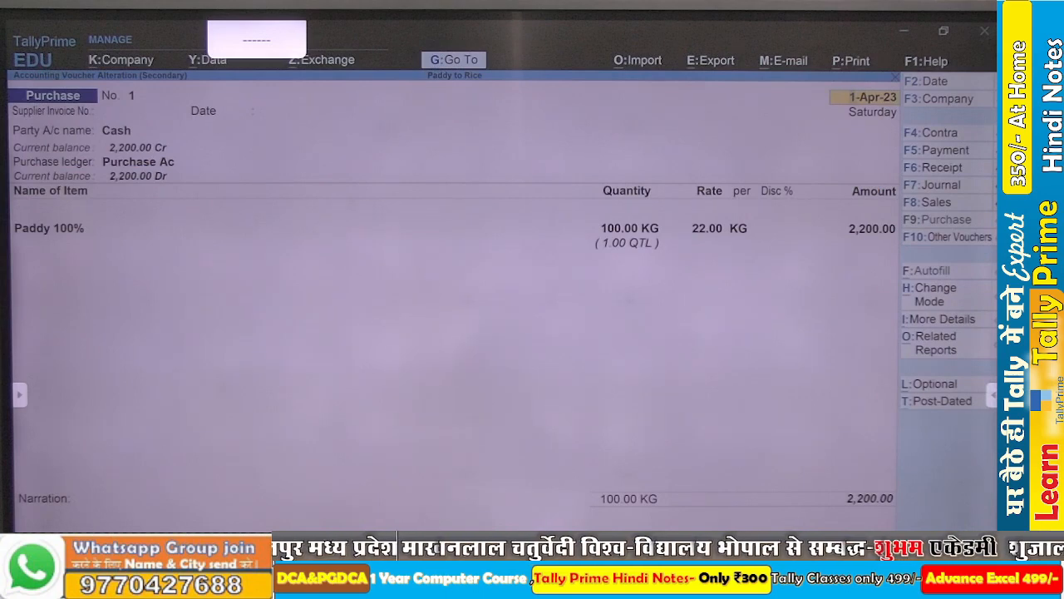
- Review the supplier invoice fields and party details of the Cash purchase voucher
{"action": "key", "text": "Return"}
{"action": "key", "text": "Return"}
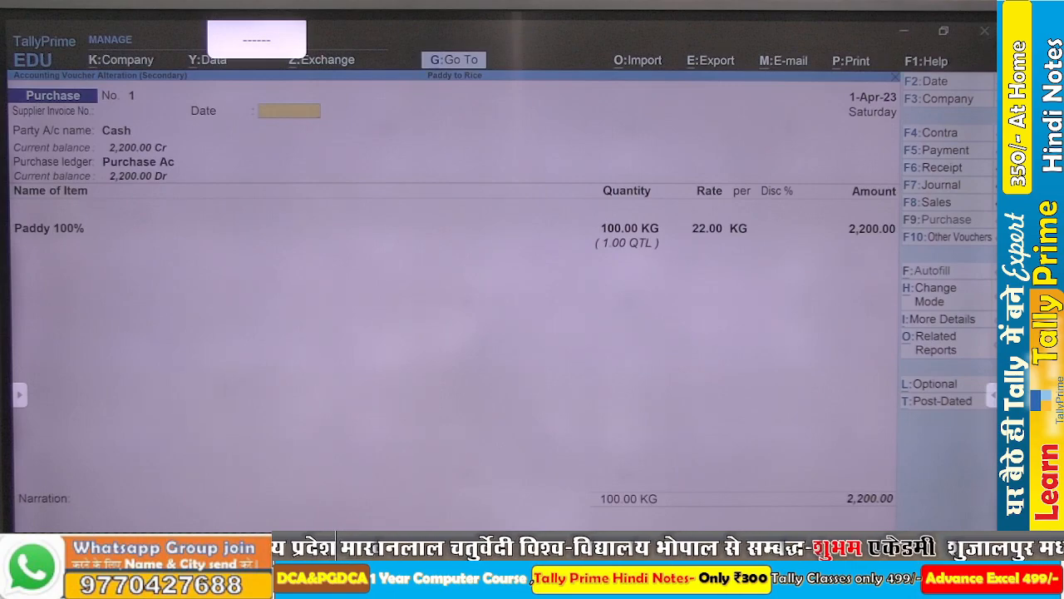
{"action": "key", "text": "Return"}
{"action": "key", "text": "Return"}
{"action": "key", "text": "Return"}
{"action": "key", "text": "Return"}
{"action": "key", "text": "Return"}
{"action": "key", "text": "Return"}
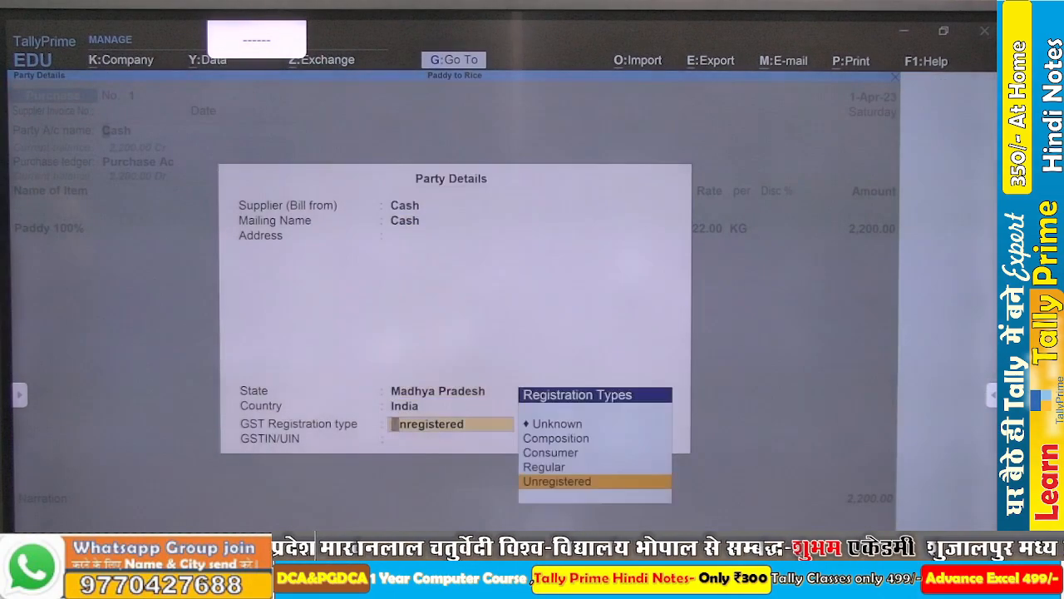
{"action": "key", "text": "Return"}
{"action": "key", "text": "Return"}
- Check the godown, quantity and rate allocation of Paddy 100% in the purchase voucher, and accept the voucher
{"action": "key", "text": "Return"}
{"action": "key", "text": "Return"}
{"action": "key", "text": "Return"}
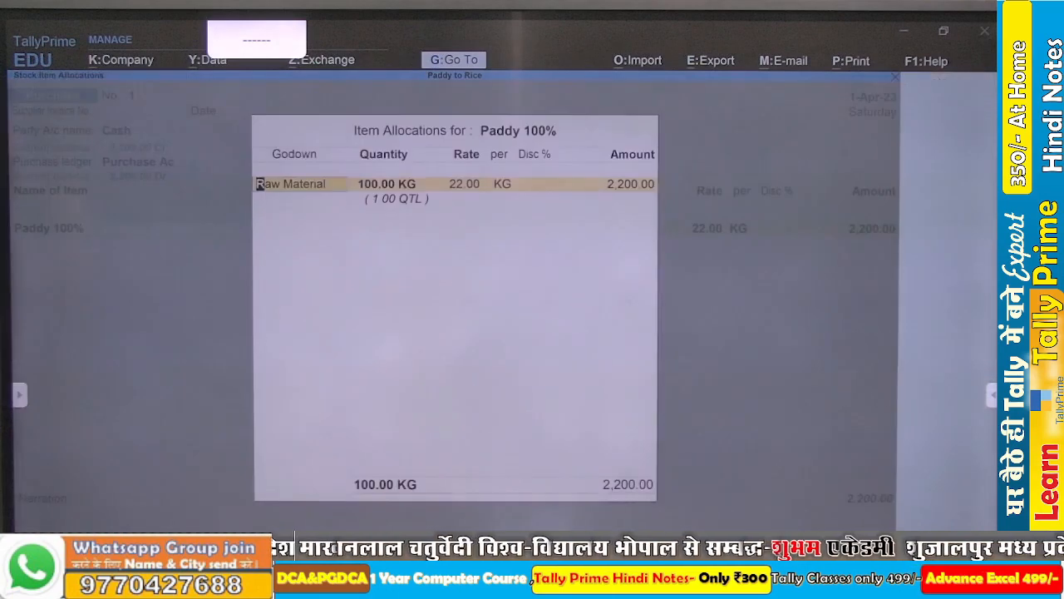
{"action": "key", "text": "Return"}
{"action": "key", "text": "Return"}
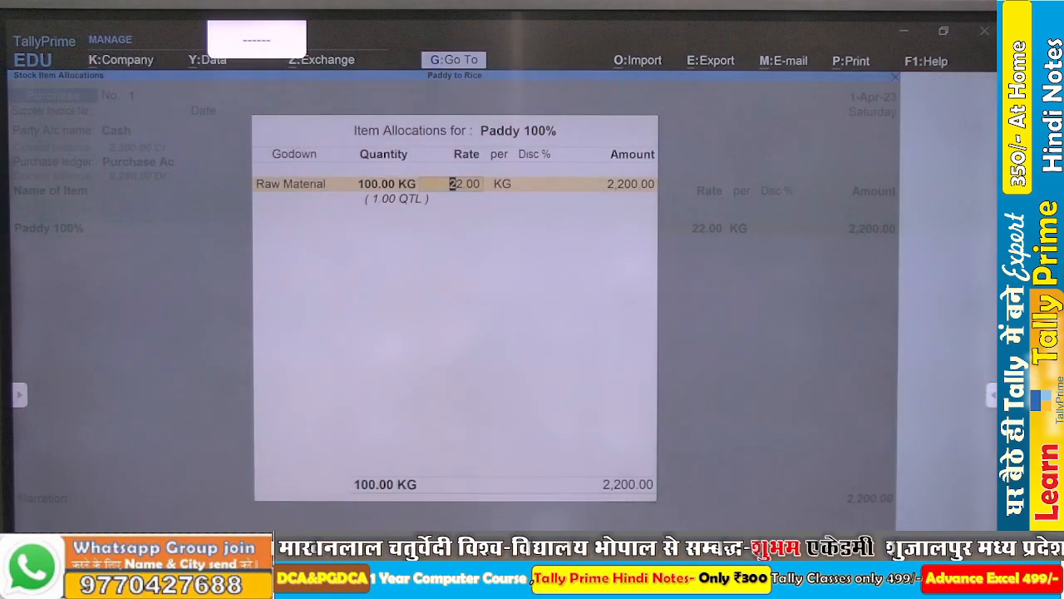
{"action": "key", "text": "ctrl+a"}
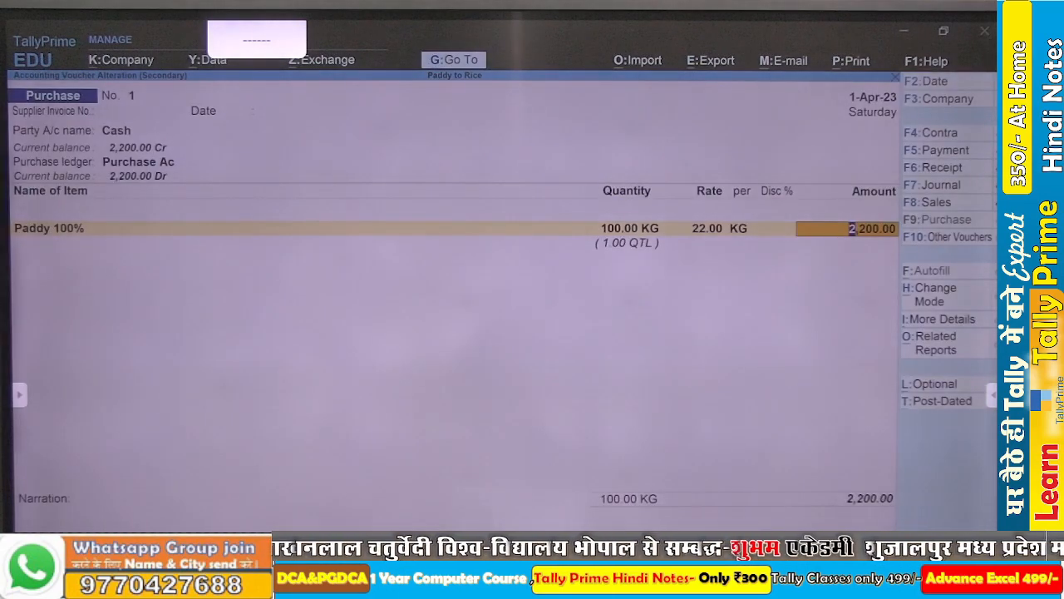
{"action": "key", "text": "ctrl+a"}
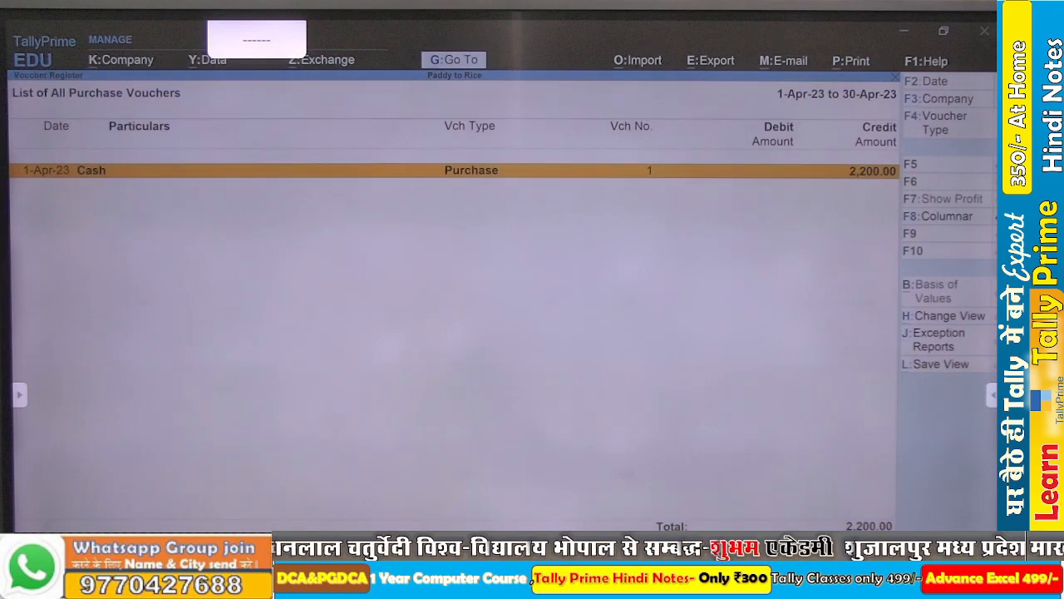
- Leave the purchase register and start a new Stock Journal voucher
{"action": "key", "text": "Escape"}
{"action": "key", "text": "Escape"}
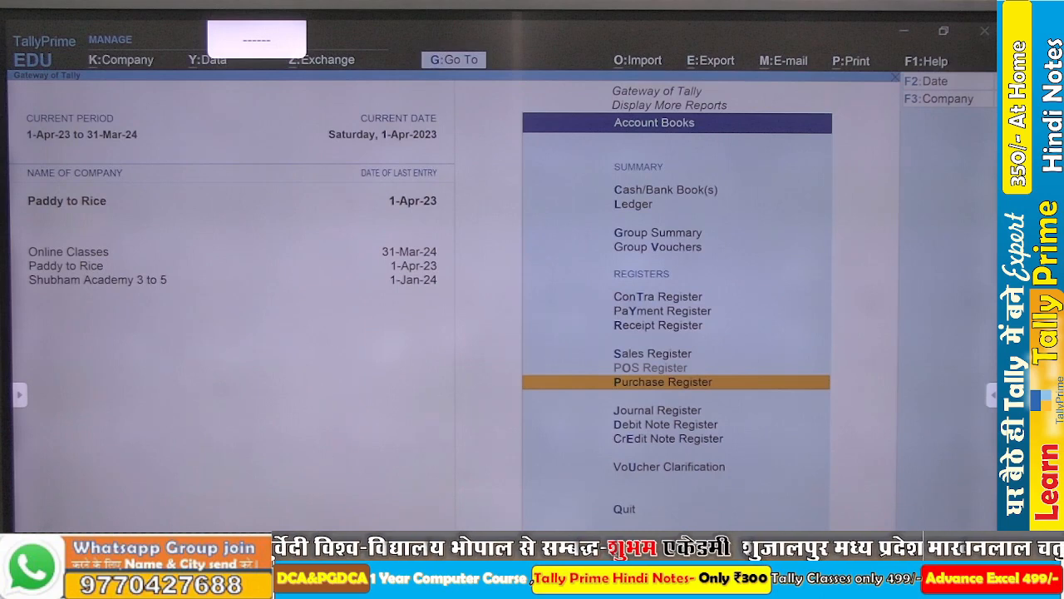
{"action": "key", "text": "Escape"}
{"action": "key", "text": "Escape"}
{"action": "key", "text": "Escape"}
{"action": "key", "text": "Escape"}
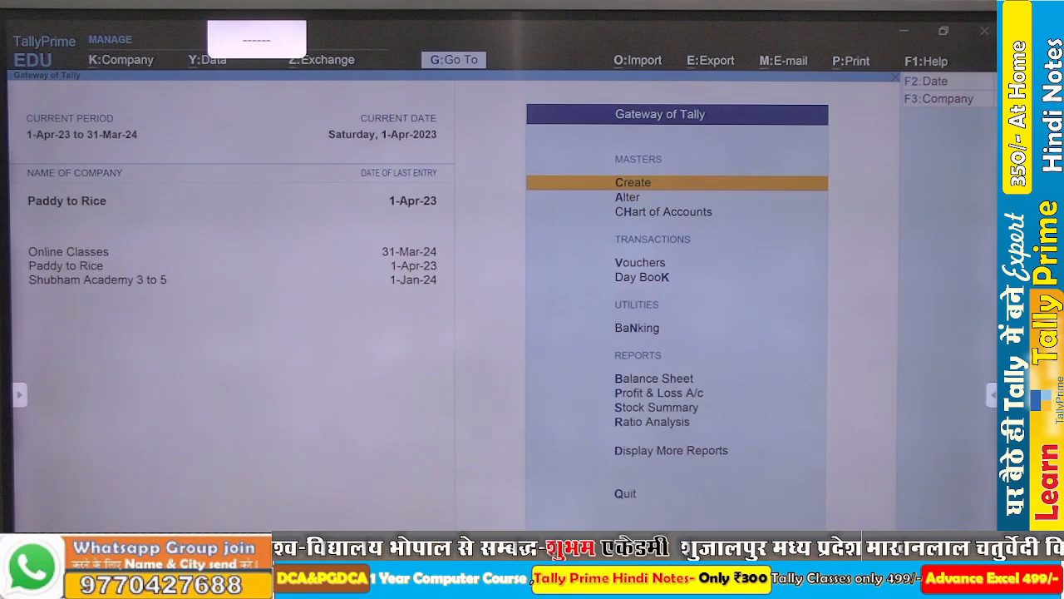
{"action": "key", "text": "v"}
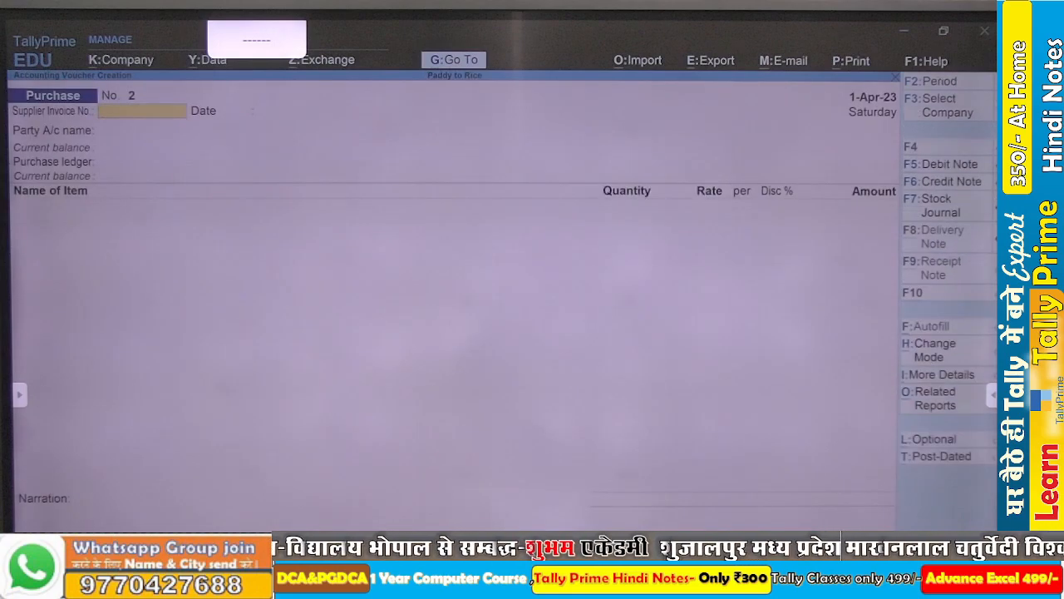
{"action": "key", "text": "alt+F7"}
{"action": "type", "text": "s"}
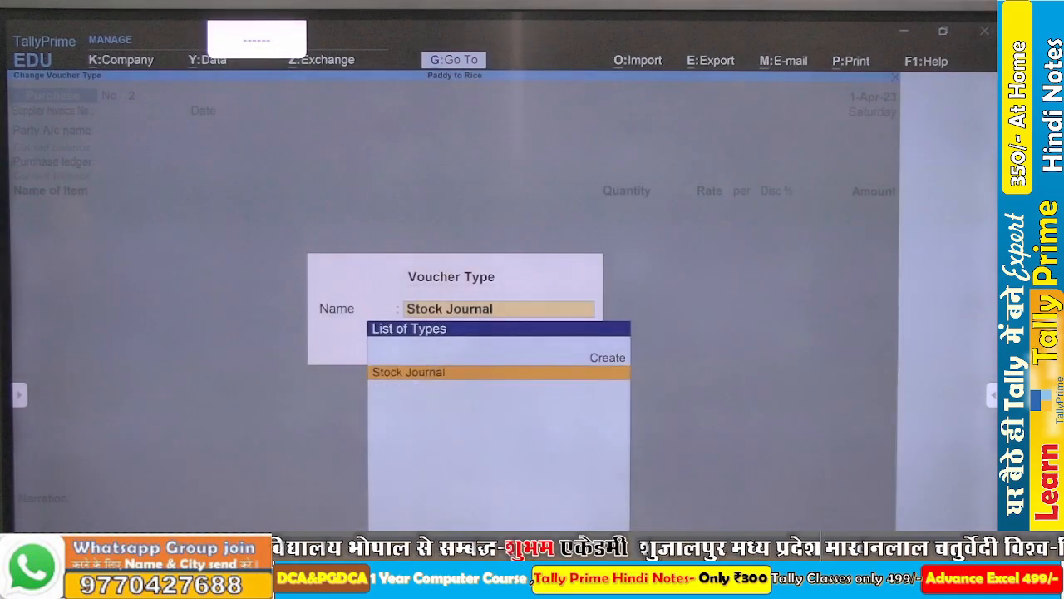
{"action": "key", "text": "Return"}
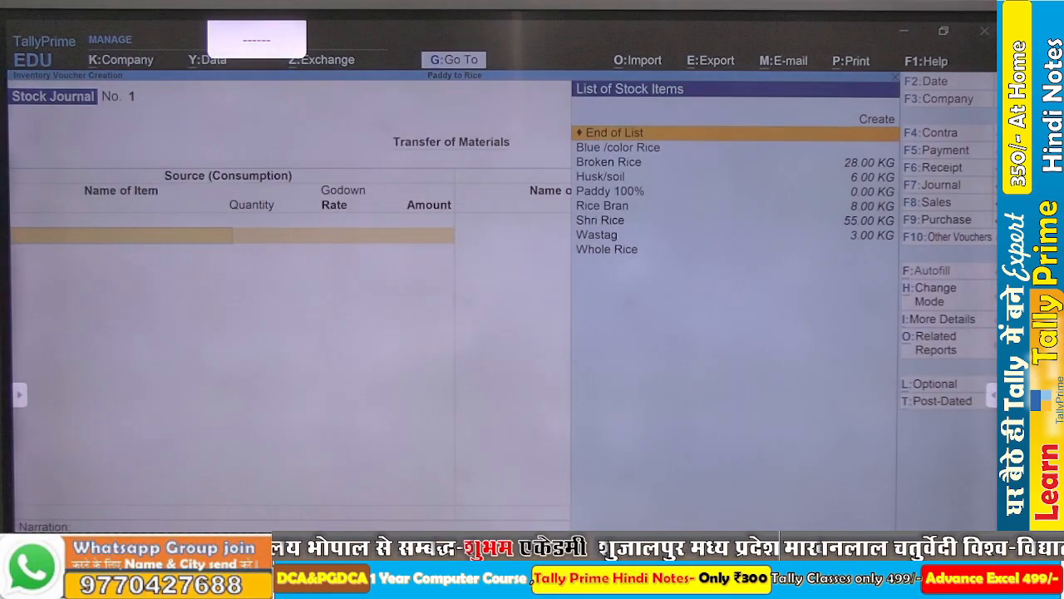
- Enter Shri Rice as the source item, consuming 55 KG from the Raw Material godown at the proposed rate
{"action": "key", "text": "Down"}
{"action": "key", "text": "Down"}
{"action": "key", "text": "Down"}
{"action": "key", "text": "Down"}
{"action": "key", "text": "Down"}
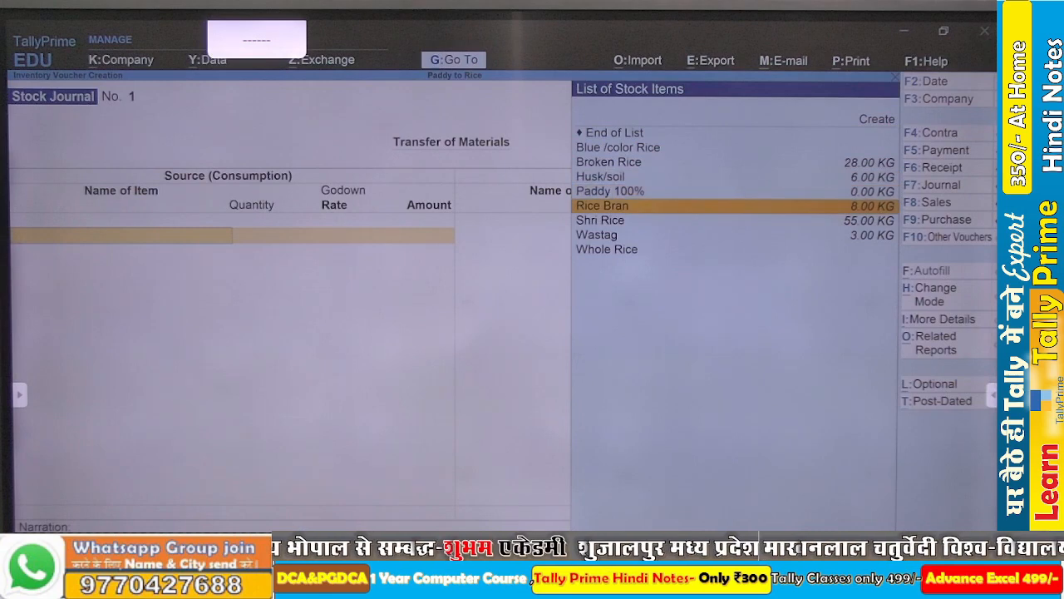
{"action": "key", "text": "Down"}
{"action": "key", "text": "Return"}
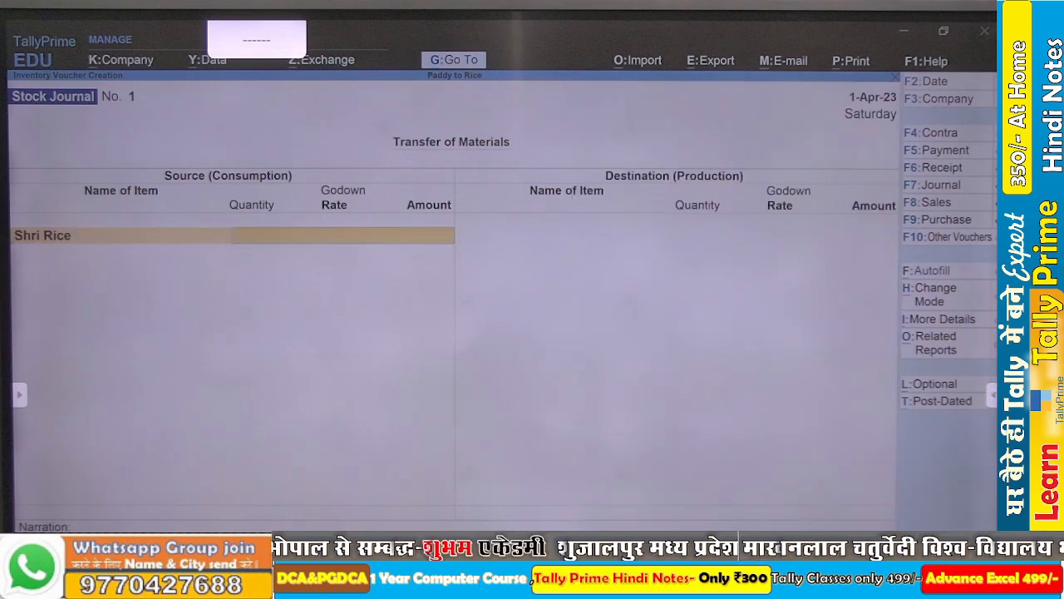
{"action": "key", "text": "Return"}
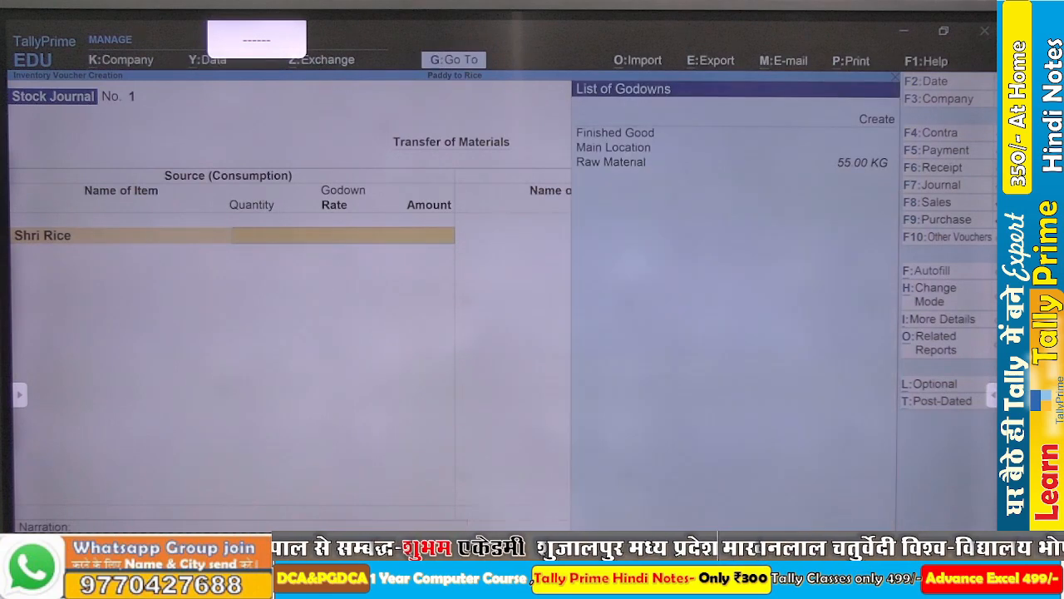
{"action": "type", "text": "r"}
{"action": "key", "text": "Return"}
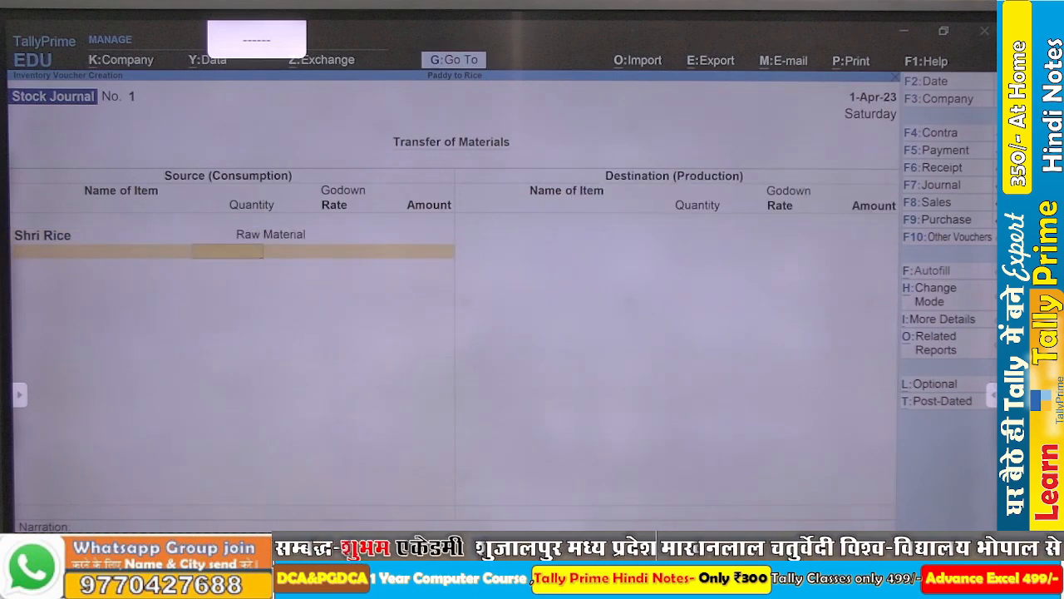
{"action": "type", "text": "55"}
{"action": "key", "text": "Return"}
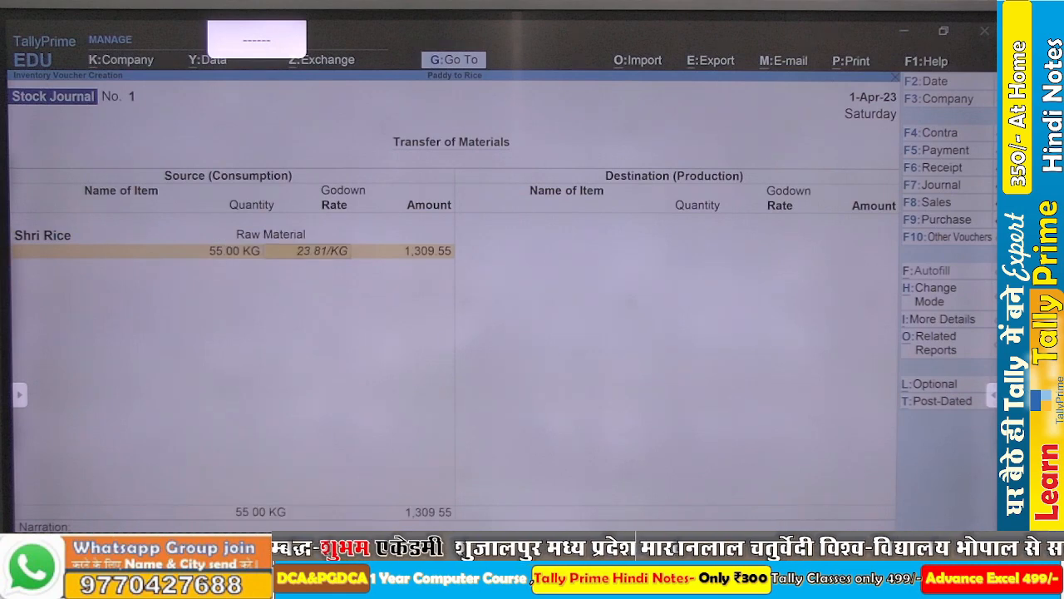
{"action": "key", "text": "Return"}
{"action": "key", "text": "Return"}
{"action": "key", "text": "Return"}
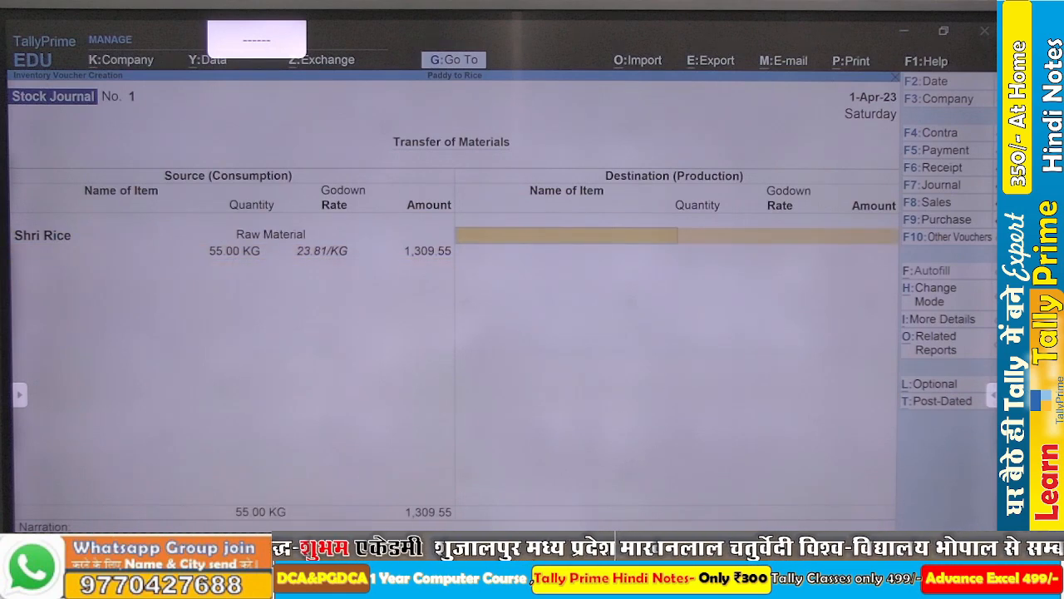
- Enter Shri Rice as the destination item, placing 55 KG in the Finished Good godown at the proposed rate
{"action": "key", "text": "Down"}
{"action": "key", "text": "Down"}
{"action": "key", "text": "Down"}
{"action": "key", "text": "Down"}
{"action": "key", "text": "Down"}
{"action": "key", "text": "Down"}
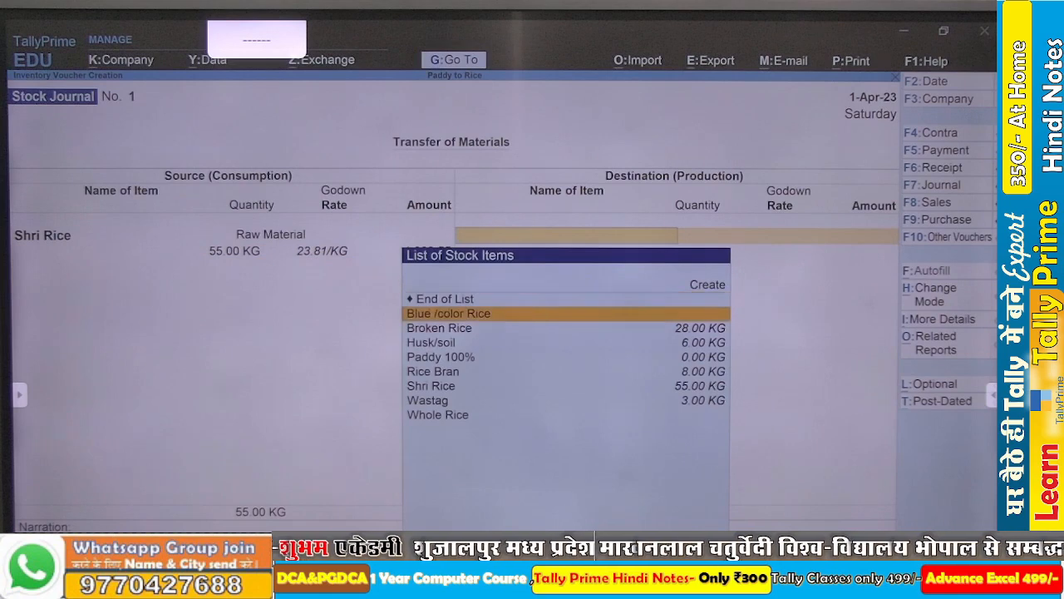
{"action": "key", "text": "Return"}
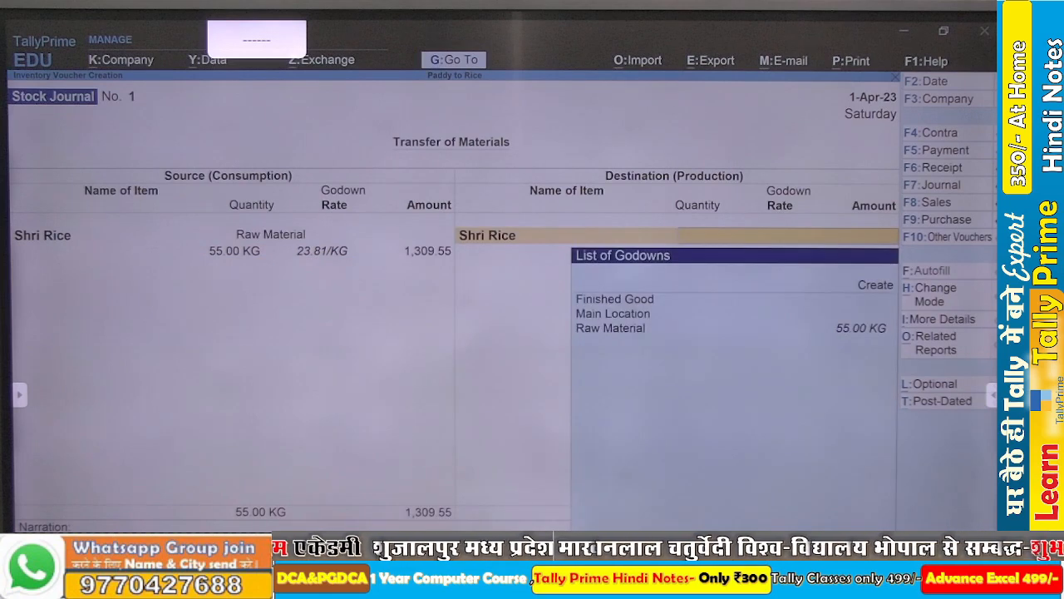
{"action": "key", "text": "Down"}
{"action": "key", "text": "Down"}
{"action": "key", "text": "Up"}
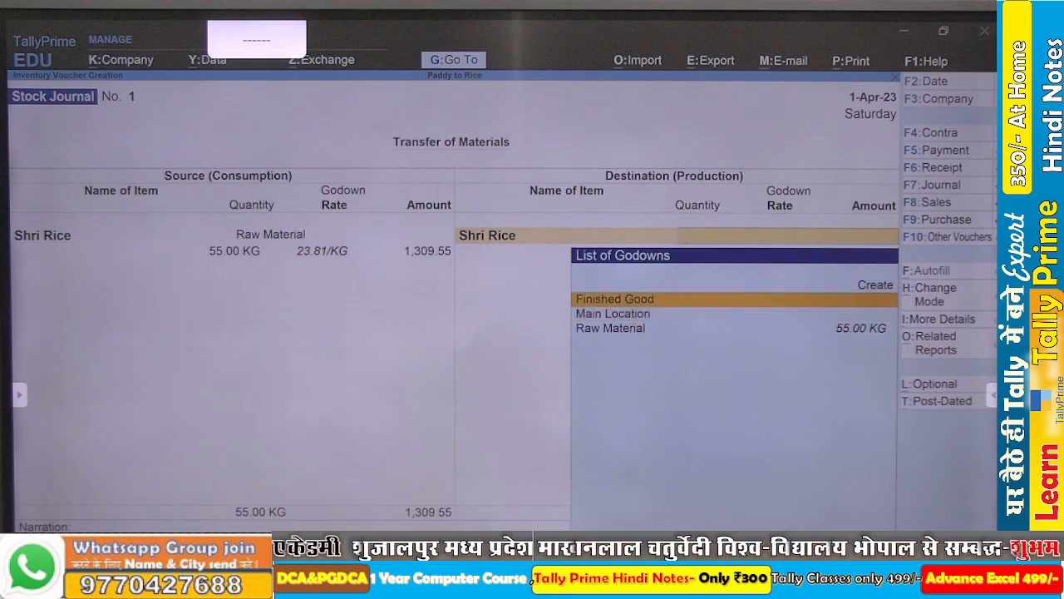
{"action": "key", "text": "Return"}
{"action": "type", "text": "55"}
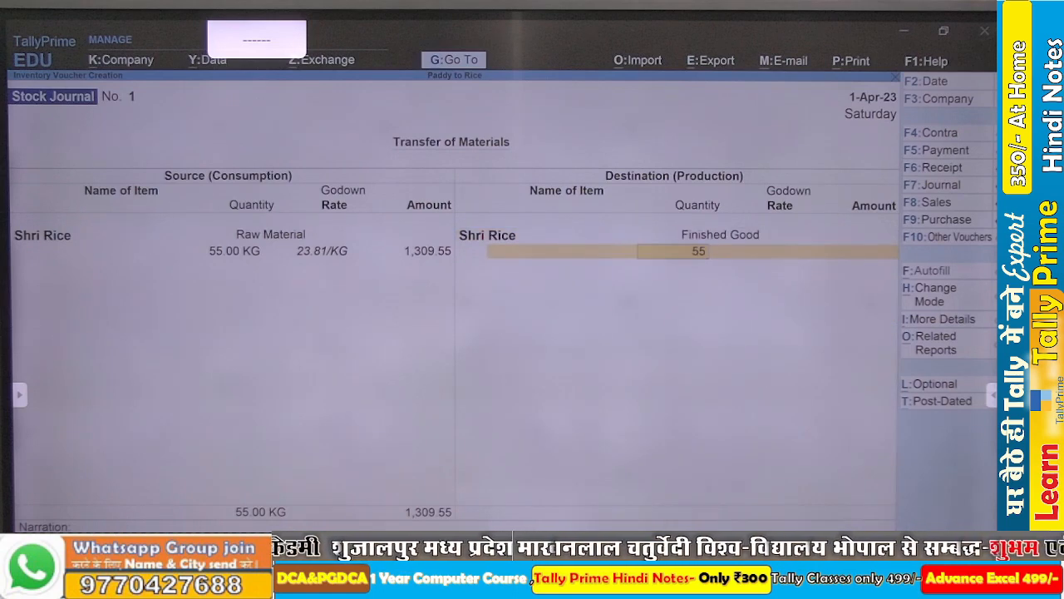
{"action": "key", "text": "Return"}
- Save the stock journal without a narration and return to the Gateway of Tally
{"action": "key", "text": "Return"}
{"action": "key", "text": "Return"}
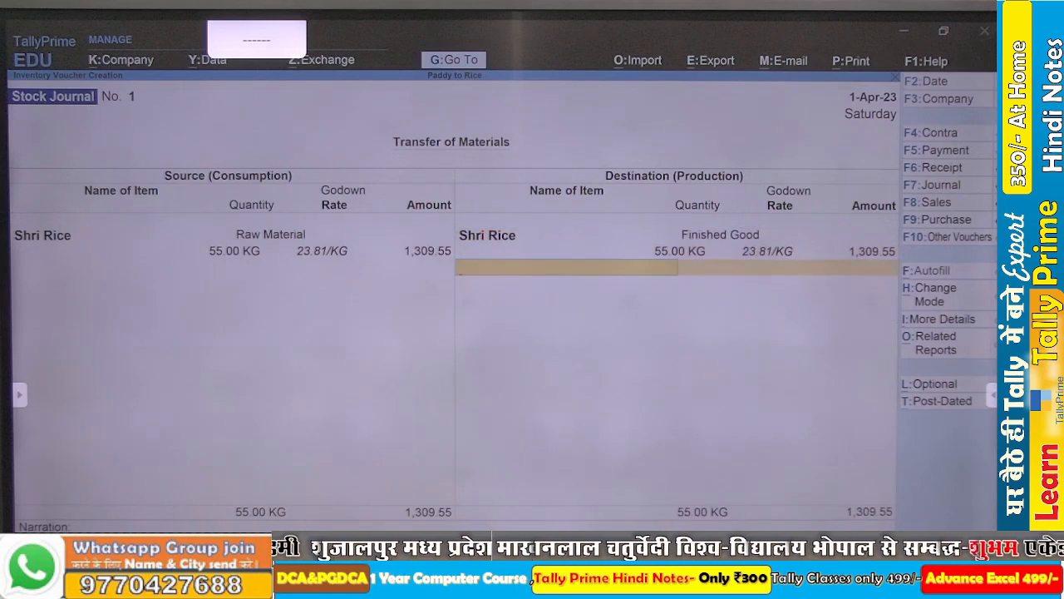
{"action": "key", "text": "Return"}
{"action": "key", "text": "Return"}
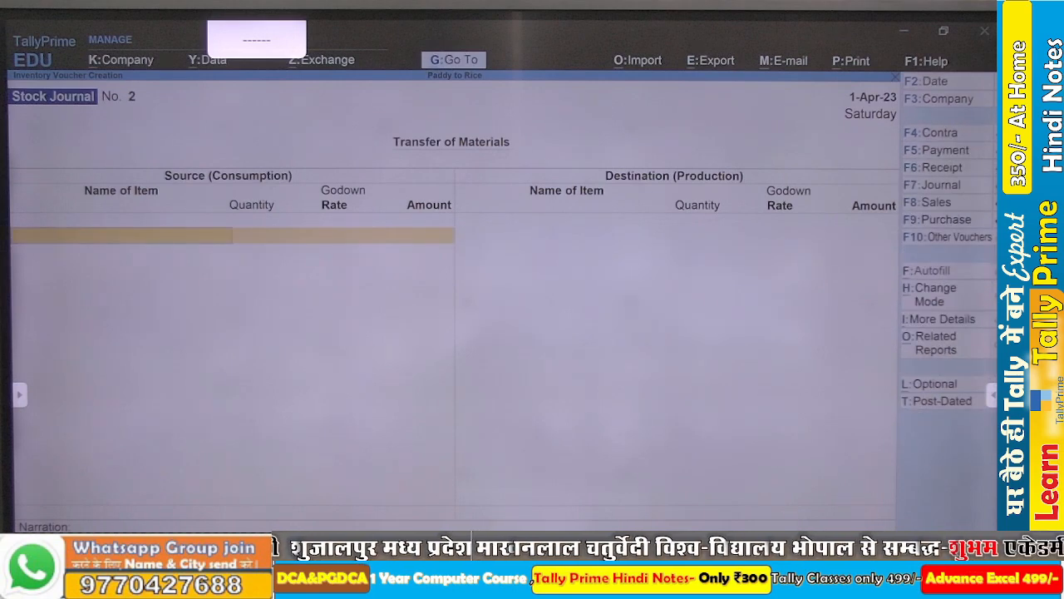
{"action": "key", "text": "Escape"}
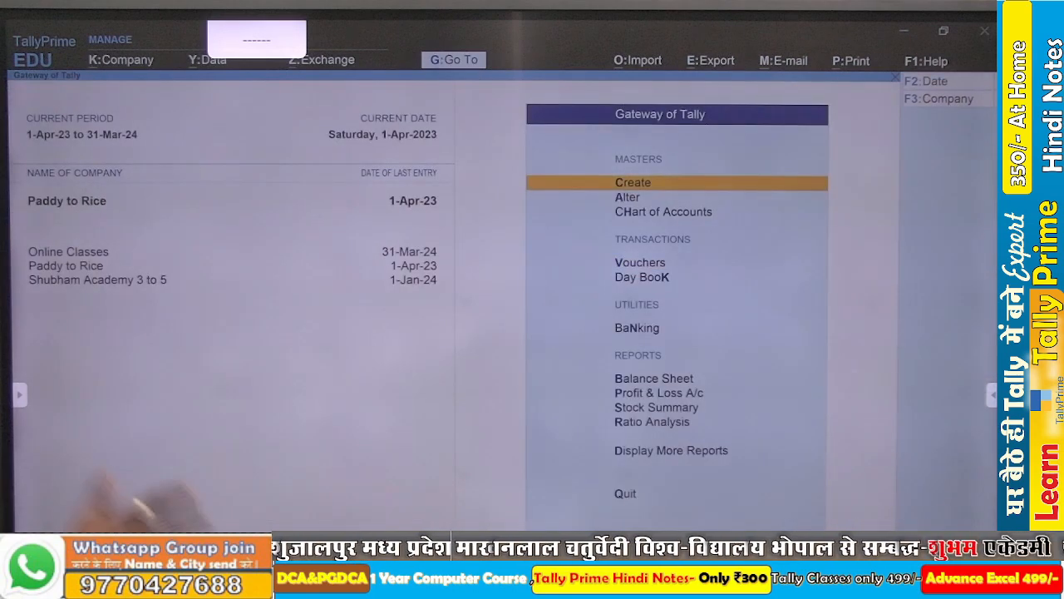